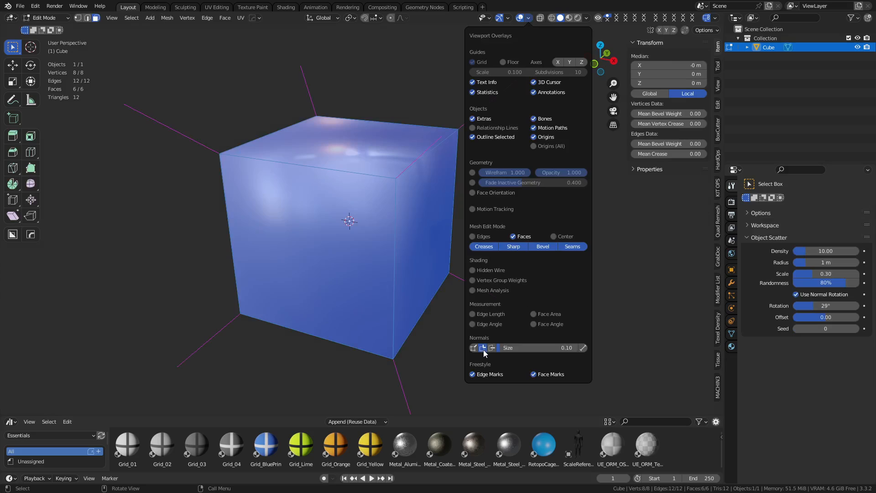
Reduce the display size of the cube's normals to 0.03 in the viewport overlays.
{"action": "left_click_drag", "start_coordinate": [508, 349], "coordinate": [493, 349]}
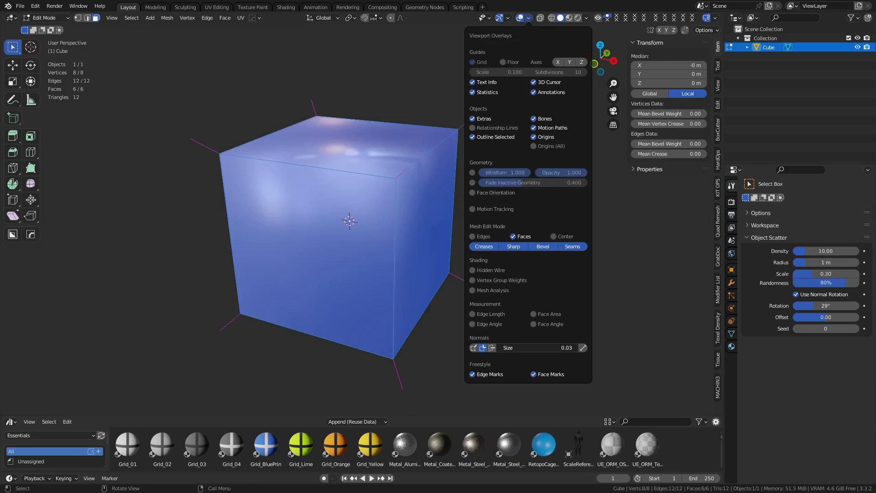
{"action": "middle_click_drag", "start_coordinate": [449, 185], "coordinate": [449, 155]}
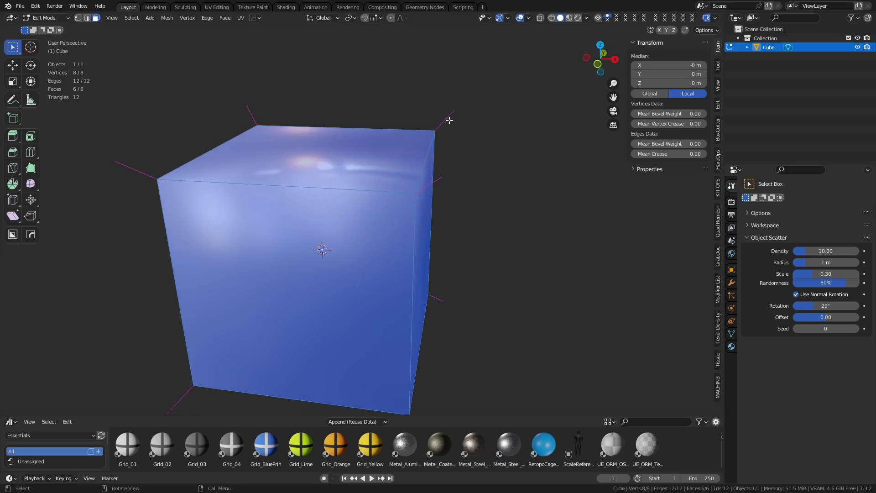
{"action": "middle_click_drag", "start_coordinate": [450, 120], "coordinate": [477, 195]}
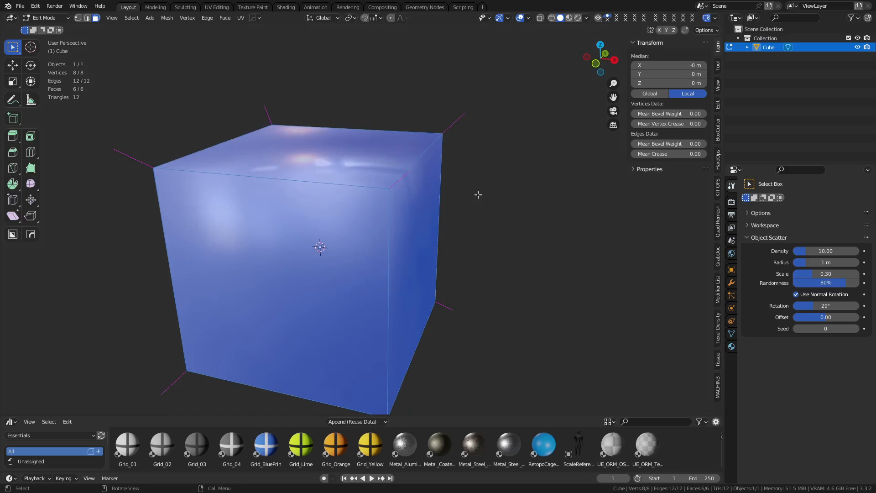
Bevel all edges of the cube with one segment and a width of about 0.011 m.
{"action": "key", "text": "ctrl+Tab"}
{"action": "key", "text": "Escape"}
{"action": "key", "text": "ctrl+b"}
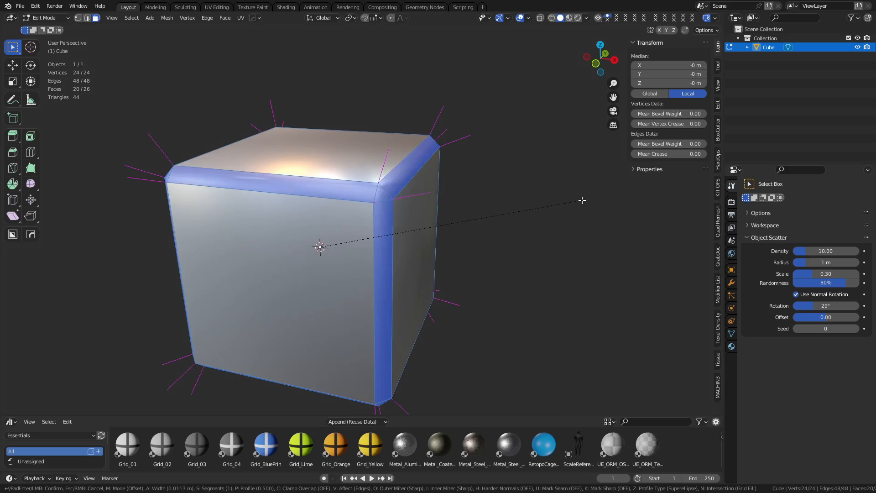
{"action": "left_click", "coordinate": [581, 199]}
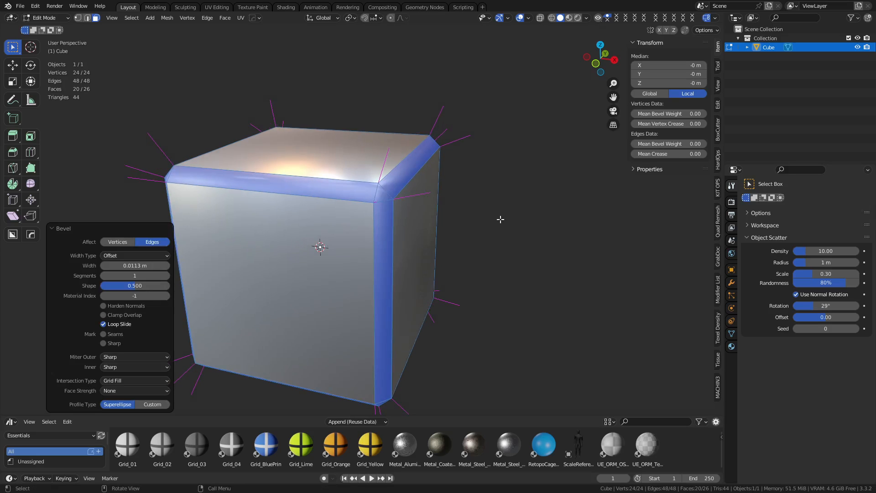
Apply Shade Auto Smooth to the bevelled cube and return to Edit Mode.
{"action": "key", "text": "Tab"}
{"action": "right_click", "coordinate": [401, 207]}
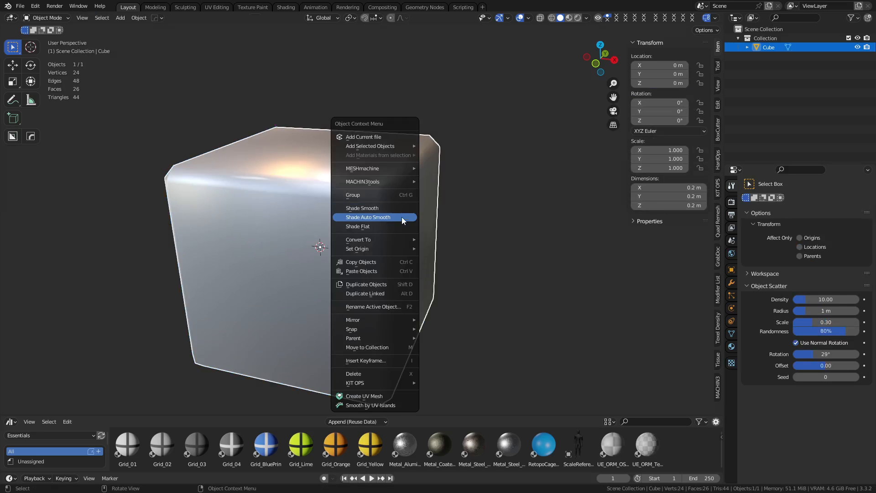
{"action": "left_click", "coordinate": [402, 217]}
{"action": "key", "text": "Tab"}
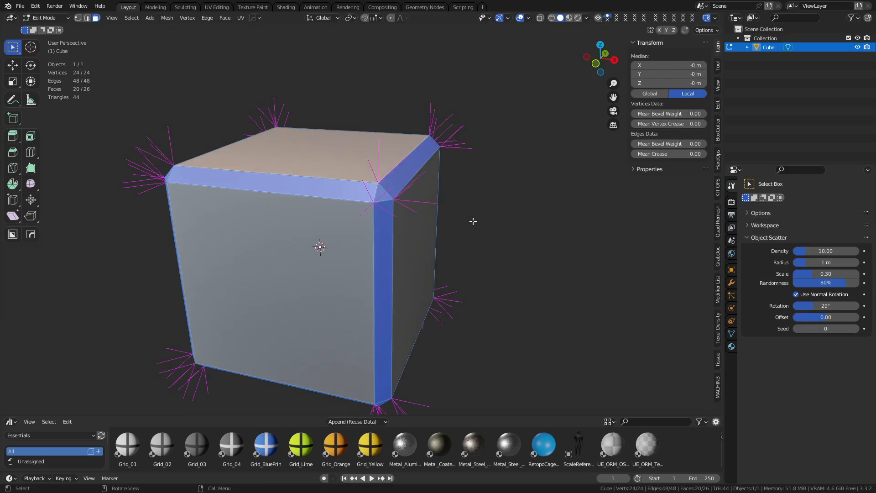
Select individual vertices at the front bevelled corner in turn to examine their split normals.
{"action": "key", "text": "1"}
{"action": "left_click", "coordinate": [406, 205]}
{"action": "left_click", "coordinate": [374, 204]}
{"action": "left_click", "coordinate": [379, 182]}
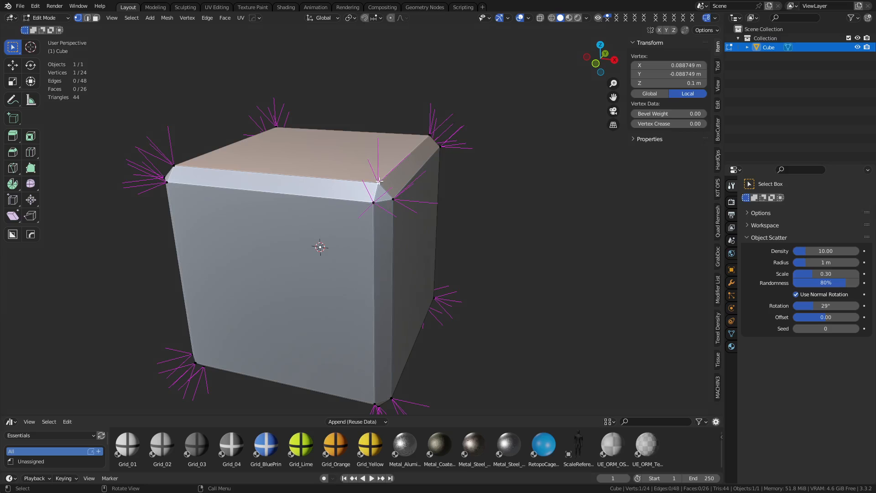
{"action": "left_click", "coordinate": [401, 201]}
Return to Object Mode and add a Weighted Normal modifier to the cube.
{"action": "key", "text": "ctrl+Tab"}
{"action": "left_click", "coordinate": [495, 228]}
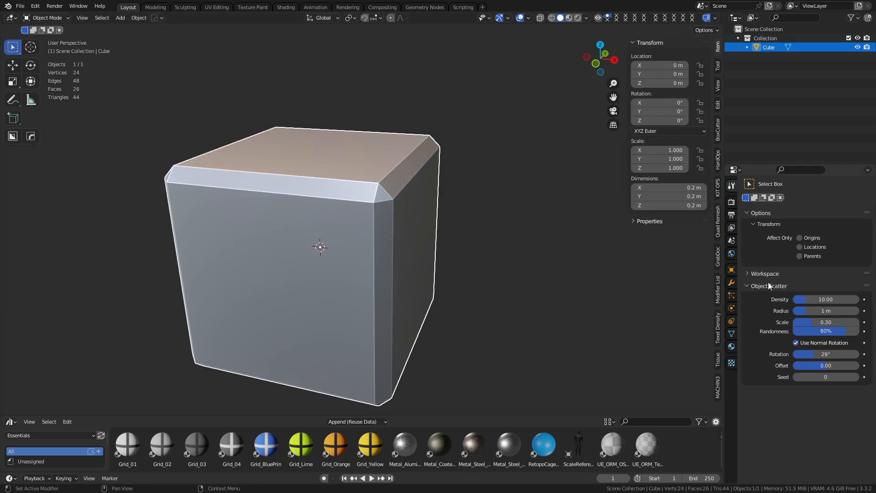
{"action": "left_click", "coordinate": [732, 283]}
{"action": "left_click", "coordinate": [830, 203]}
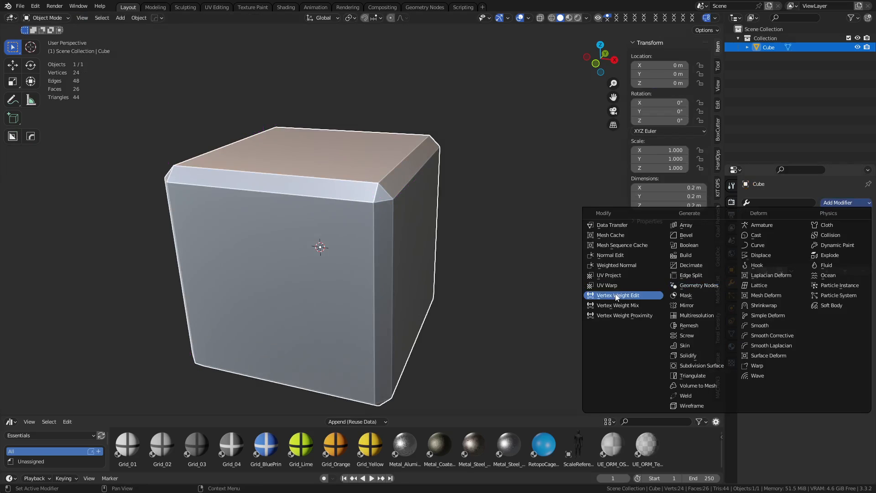
{"action": "left_click", "coordinate": [623, 267]}
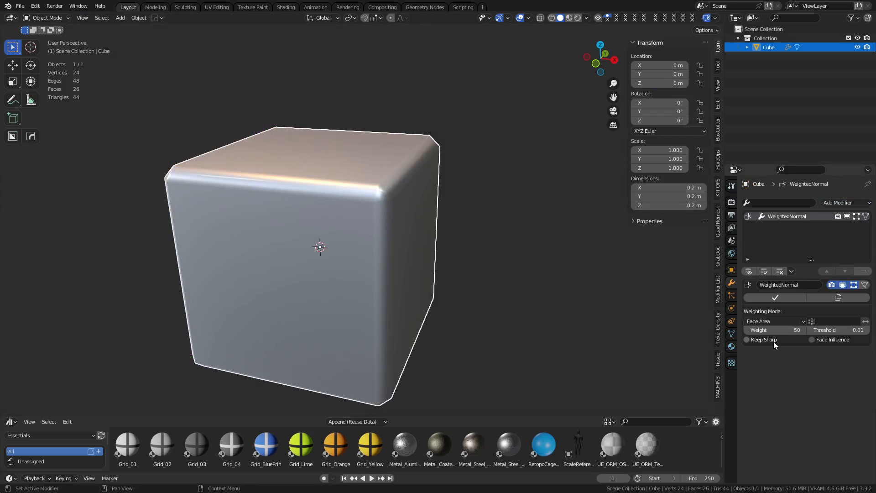
In Edit Mode, enable the Weighted Normal modifier's on-cage display and examine the normals at the bevelled corner.
{"action": "key", "text": "ctrl+Tab"}
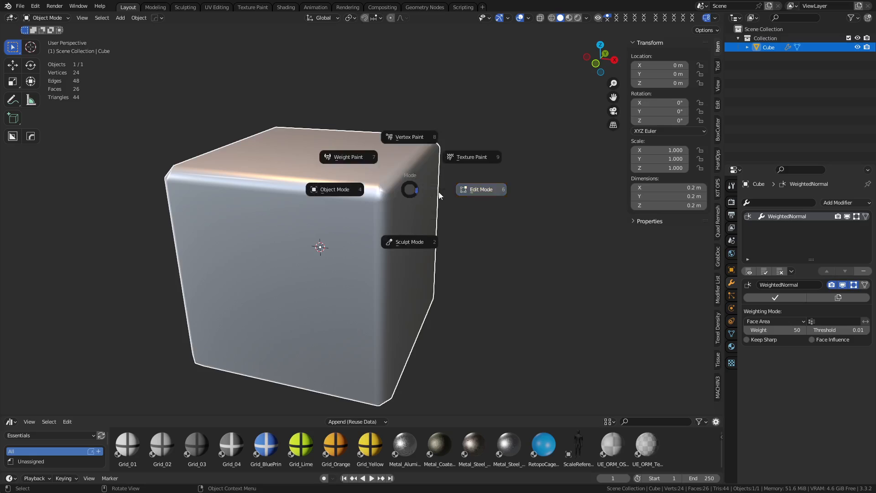
{"action": "left_click", "coordinate": [441, 191]}
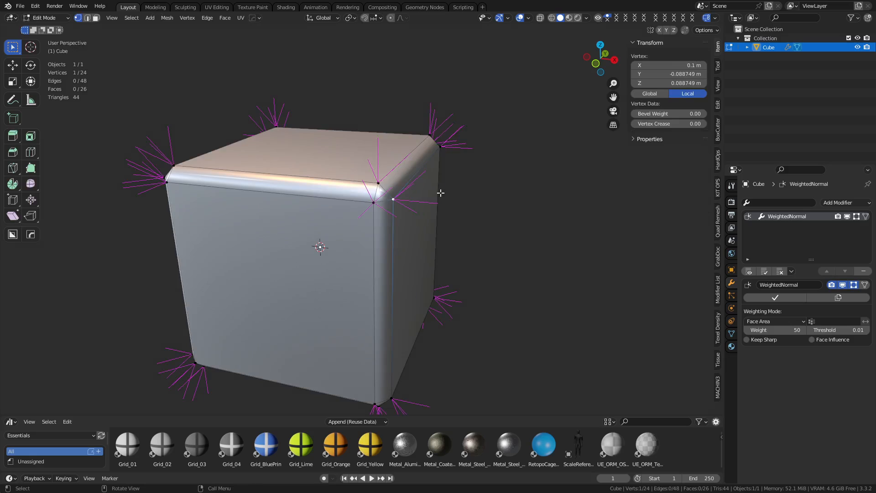
{"action": "left_click", "coordinate": [866, 285]}
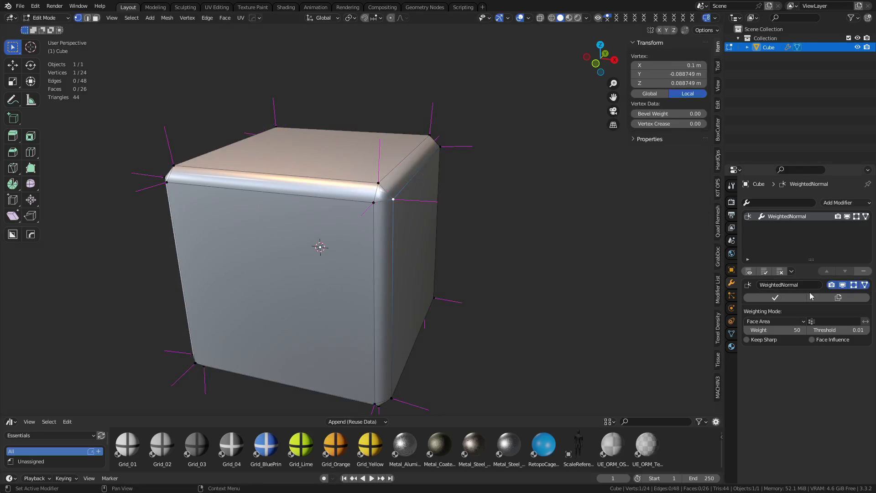
{"action": "middle_click_drag", "start_coordinate": [403, 186], "coordinate": [475, 224]}
{"action": "scroll", "coordinate": [475, 225], "scroll_direction": "up", "scroll_amount": 6}
{"action": "middle_click_drag", "start_coordinate": [449, 138], "coordinate": [391, 218], "text": "shift"}
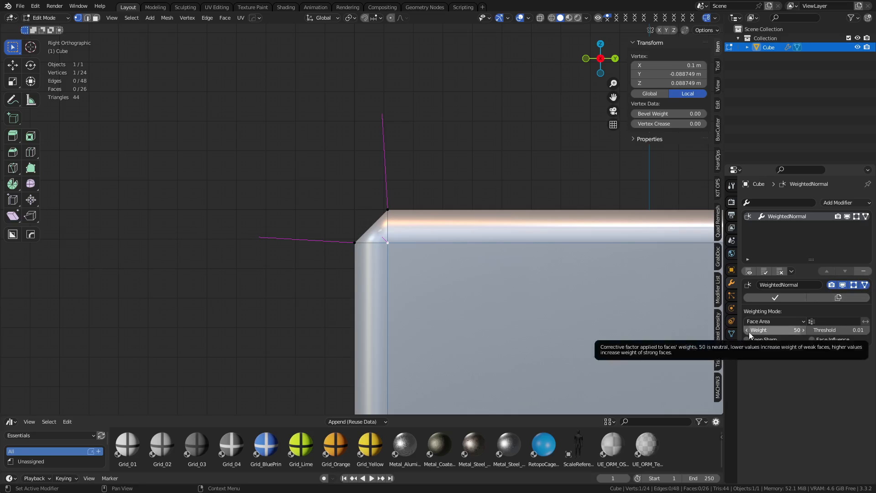
Disable the Weighted Normal modifier in the viewport and apply plain Shade Smooth to the cube for comparison.
{"action": "left_click", "coordinate": [845, 285]}
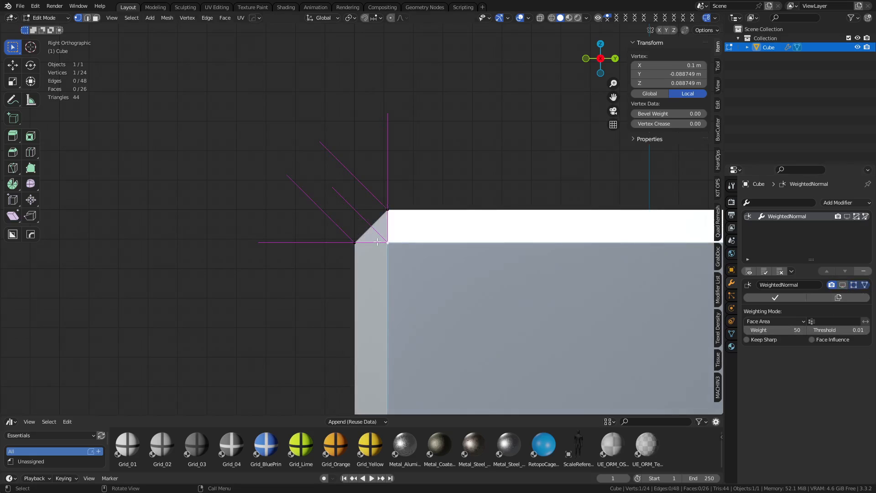
{"action": "right_click", "coordinate": [466, 230]}
{"action": "key", "text": "ctrl+Tab"}
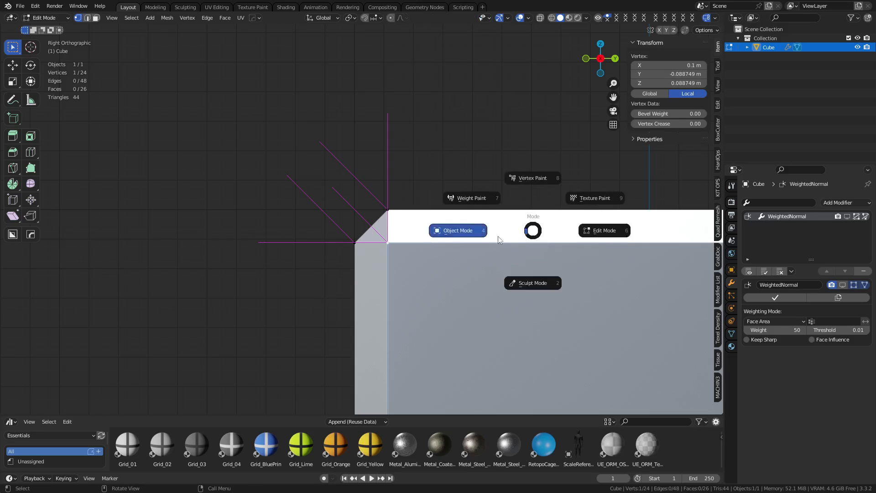
{"action": "left_click", "coordinate": [498, 238]}
{"action": "right_click", "coordinate": [498, 235]}
{"action": "left_click", "coordinate": [491, 223]}
{"action": "key", "text": "Tab"}
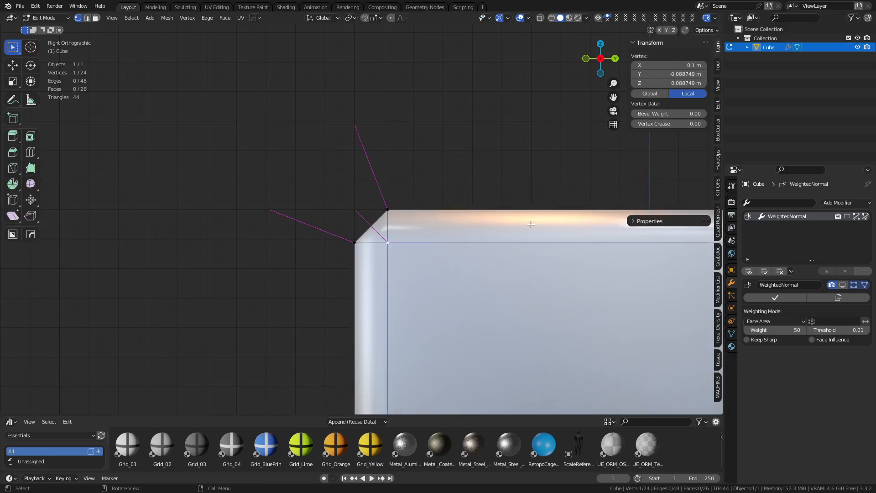
Restore Shade Auto Smooth on the cube and re-enable the Weighted Normal modifier in the viewport.
{"action": "key", "text": "ctrl+Tab"}
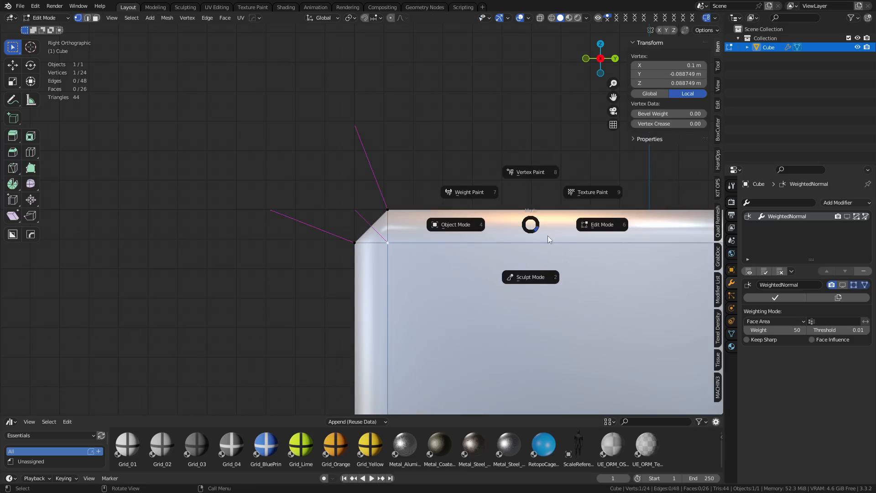
{"action": "key", "text": "Escape"}
{"action": "right_click", "coordinate": [538, 235]}
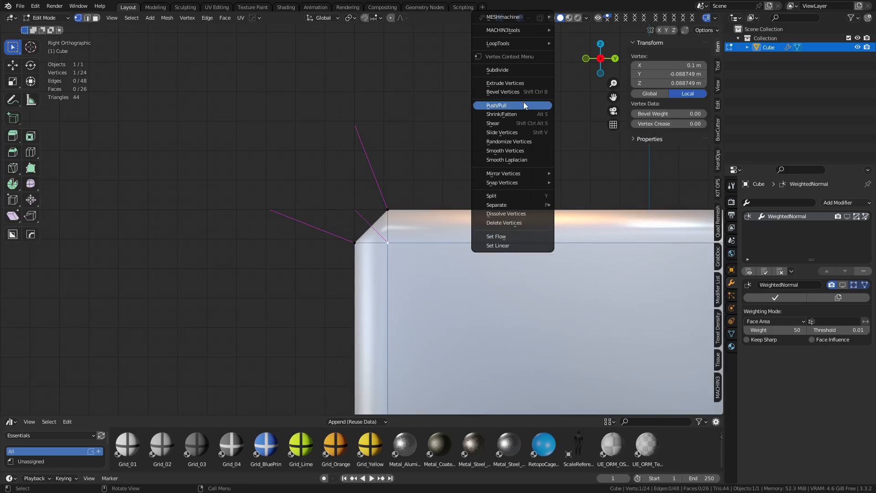
{"action": "key", "text": "ctrl+Tab"}
{"action": "left_click", "coordinate": [471, 271]}
{"action": "right_click", "coordinate": [488, 253]}
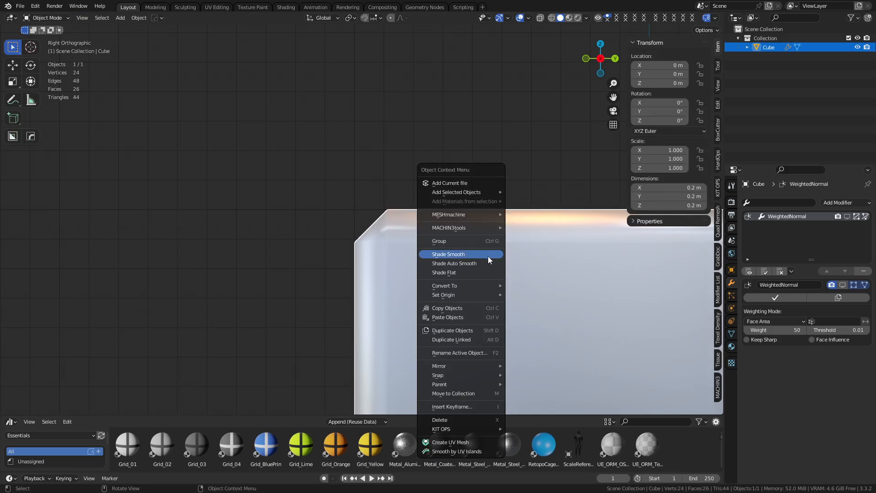
{"action": "left_click", "coordinate": [487, 258]}
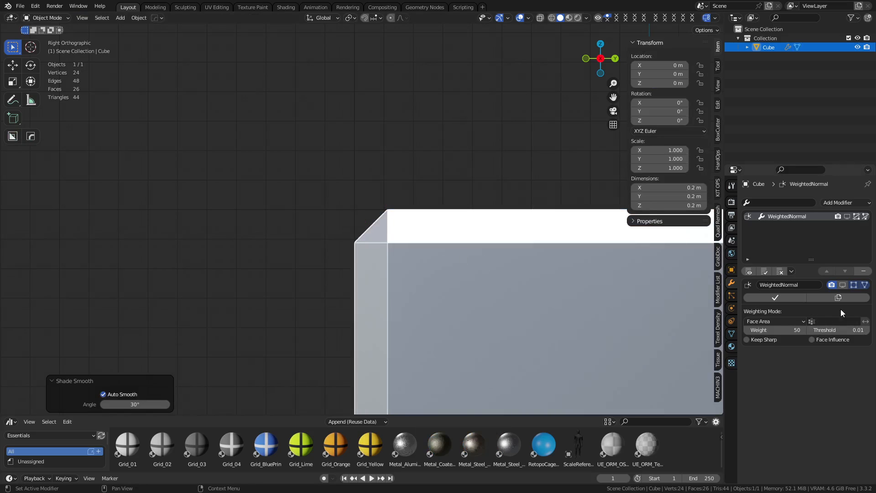
{"action": "left_click", "coordinate": [843, 284]}
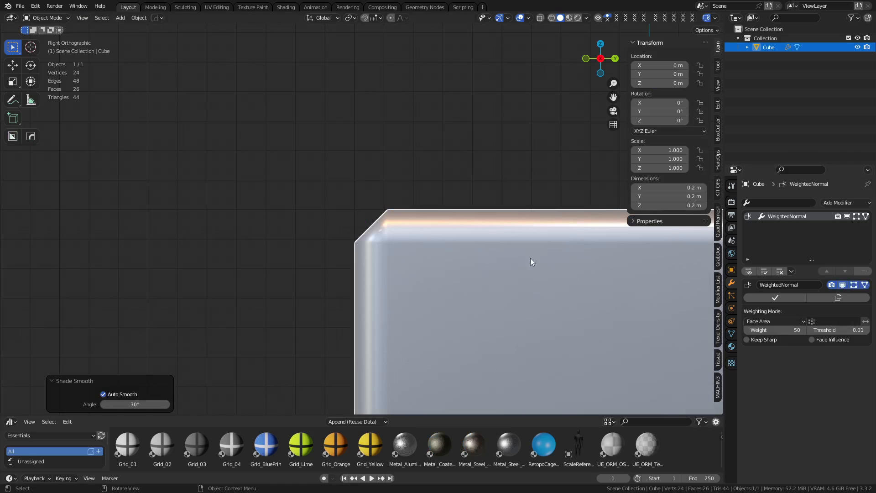
Enter Edit Mode and set the Weighted Normal modifier's weight to 100.
{"action": "middle_click_drag", "start_coordinate": [552, 233], "coordinate": [570, 242]}
{"action": "key", "text": "ctrl+Tab"}
{"action": "left_click", "coordinate": [548, 259]}
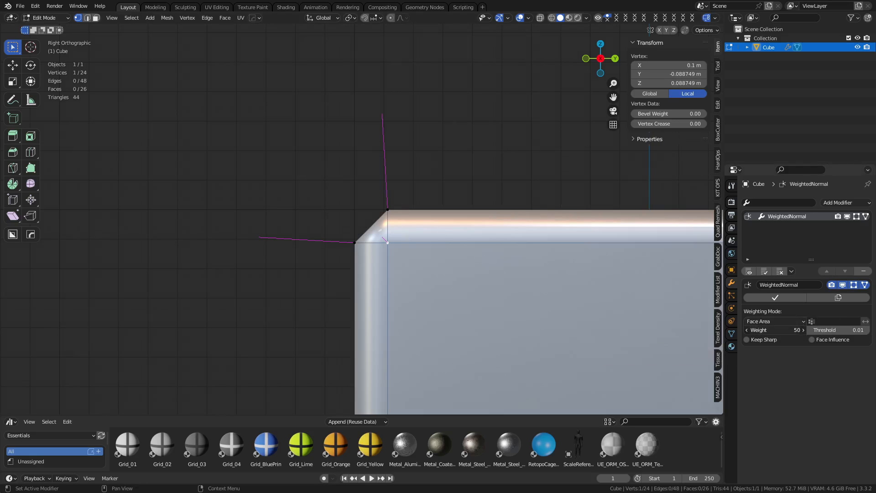
{"action": "left_click_drag", "start_coordinate": [774, 330], "coordinate": [801, 329]}
Select the cube's top face and examine the direction of the normals at its corners.
{"action": "middle_click_drag", "start_coordinate": [459, 264], "coordinate": [569, 260]}
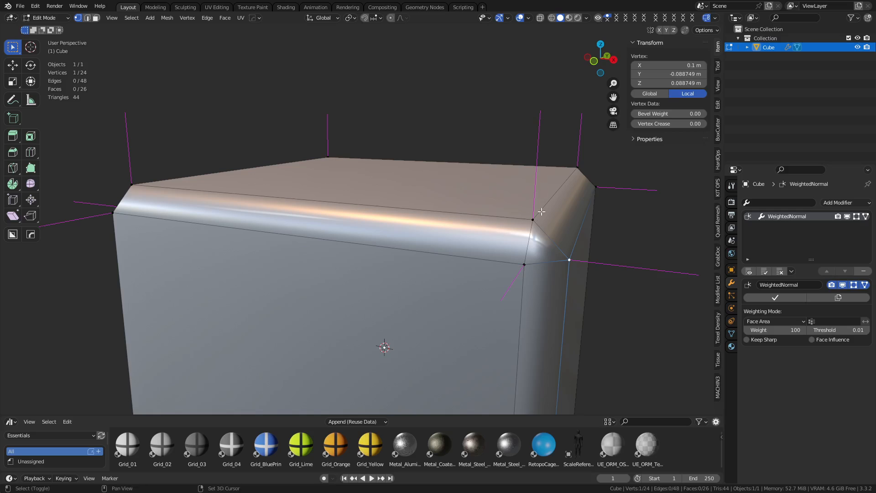
{"action": "middle_click_drag", "start_coordinate": [541, 211], "coordinate": [486, 231]}
{"action": "key", "text": "3"}
{"action": "left_click", "coordinate": [426, 202]}
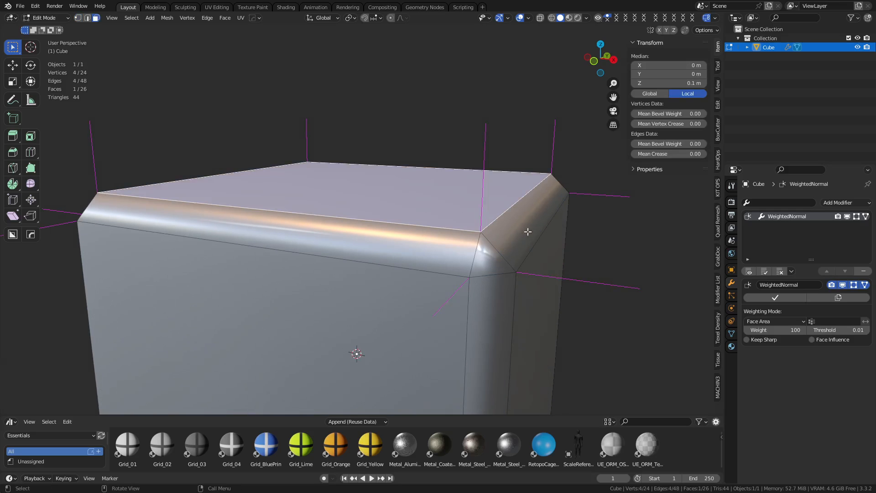
Switch to Object Mode and examine the weighted shading across the cube's bevels.
{"action": "key", "text": "Tab"}
{"action": "scroll", "coordinate": [462, 238], "scroll_direction": "down", "scroll_amount": 5}
{"action": "middle_click_drag", "start_coordinate": [445, 236], "coordinate": [417, 259]}
{"action": "scroll", "coordinate": [417, 260], "scroll_direction": "up", "scroll_amount": 3}
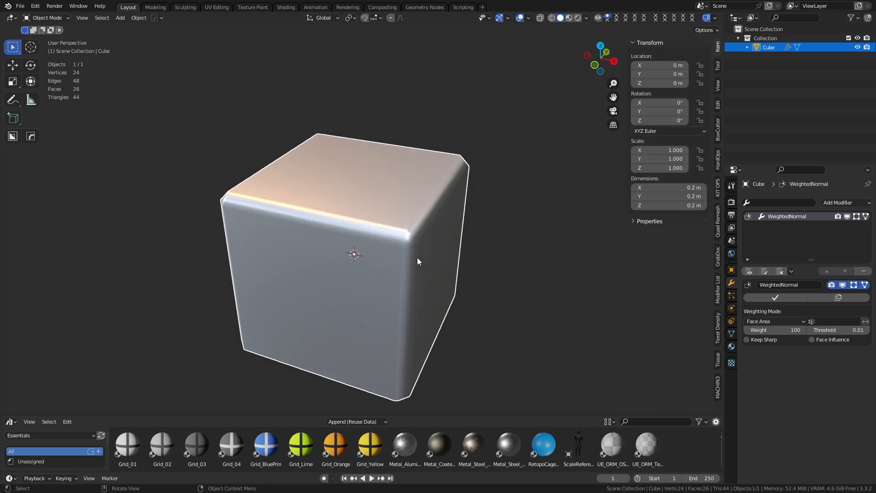
{"action": "scroll", "coordinate": [390, 253], "scroll_direction": "up", "scroll_amount": 1}
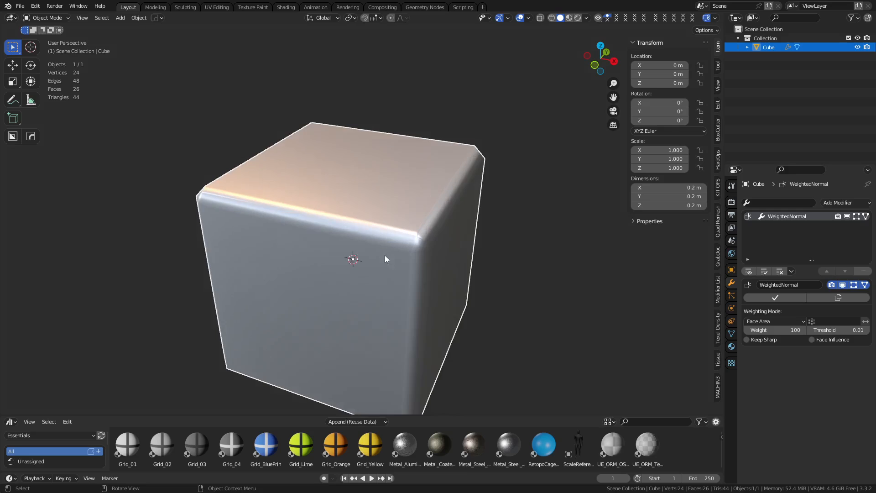
Select the edge loop beside the front vertical bevel to examine its normals, clear the selection and return to Object Mode.
{"action": "key", "text": "Tab"}
{"action": "key", "text": "2"}
{"action": "middle_click_drag", "start_coordinate": [451, 252], "coordinate": [401, 267]}
{"action": "left_click", "coordinate": [418, 280], "text": "alt"}
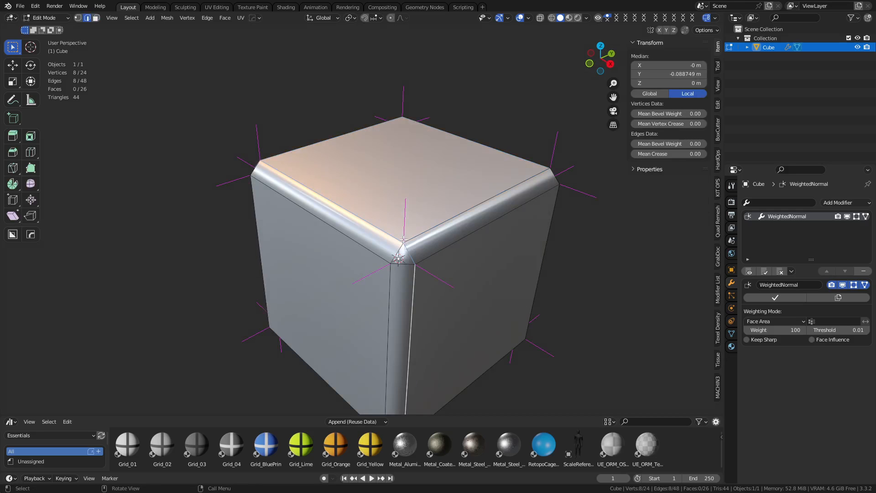
{"action": "key", "text": "alt+a"}
{"action": "key", "text": "ctrl+Tab"}
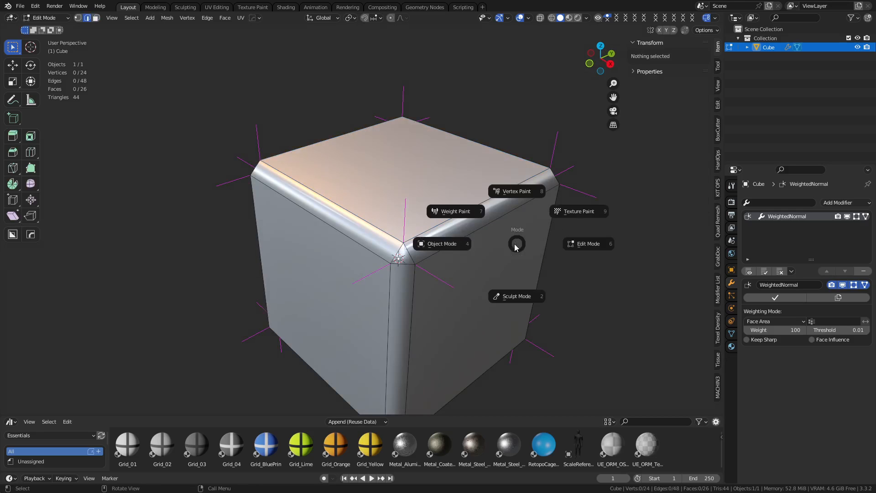
{"action": "left_click", "coordinate": [461, 249]}
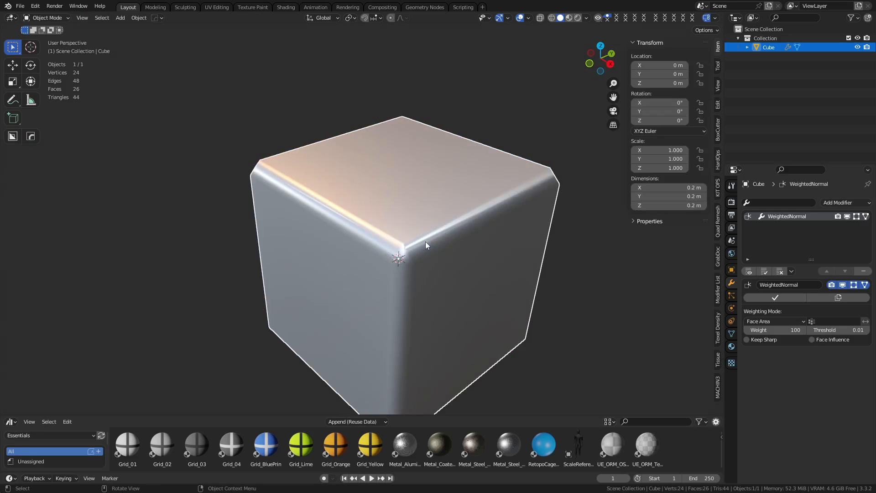
Delete the bevelled cube and add a new 0.2 m cube at the world origin.
{"action": "scroll", "coordinate": [413, 236], "scroll_direction": "up", "scroll_amount": 1}
{"action": "key", "text": "Delete"}
{"action": "key", "text": "shift+a"}
{"action": "left_click", "coordinate": [449, 254]}
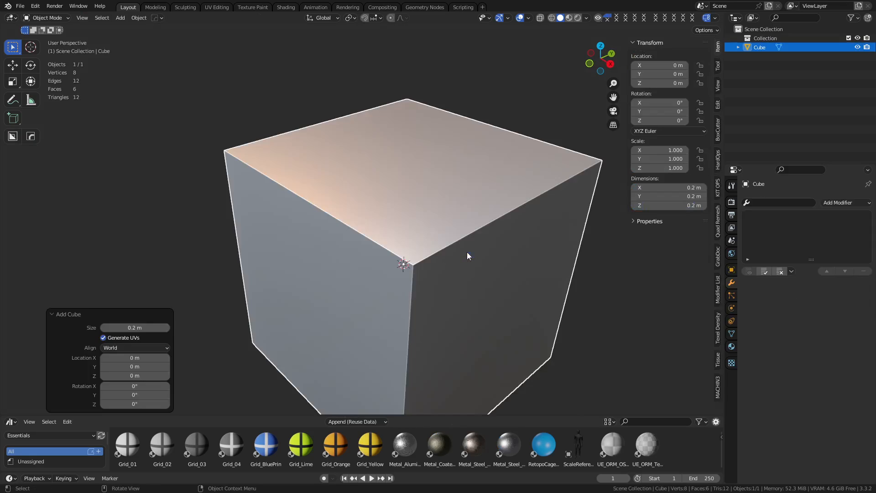
Examine the new cube's split normals at its front corner vertex in Edit Mode, and its flat shading in Object Mode.
{"action": "key", "text": "ctrl+Tab"}
{"action": "left_click", "coordinate": [449, 235]}
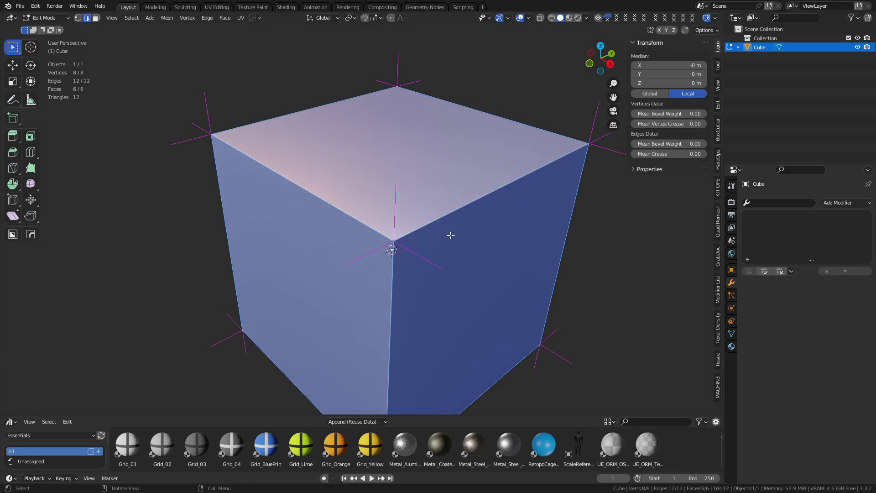
{"action": "key", "text": "ctrl+Tab"}
{"action": "left_click", "coordinate": [418, 239]}
{"action": "key", "text": "ctrl+Tab"}
{"action": "left_click", "coordinate": [517, 289]}
{"action": "key", "text": "1"}
{"action": "left_click", "coordinate": [392, 242]}
{"action": "key", "text": "ctrl+Tab"}
{"action": "left_click", "coordinate": [411, 252]}
{"action": "scroll", "coordinate": [390, 247], "scroll_direction": "down", "scroll_amount": 2}
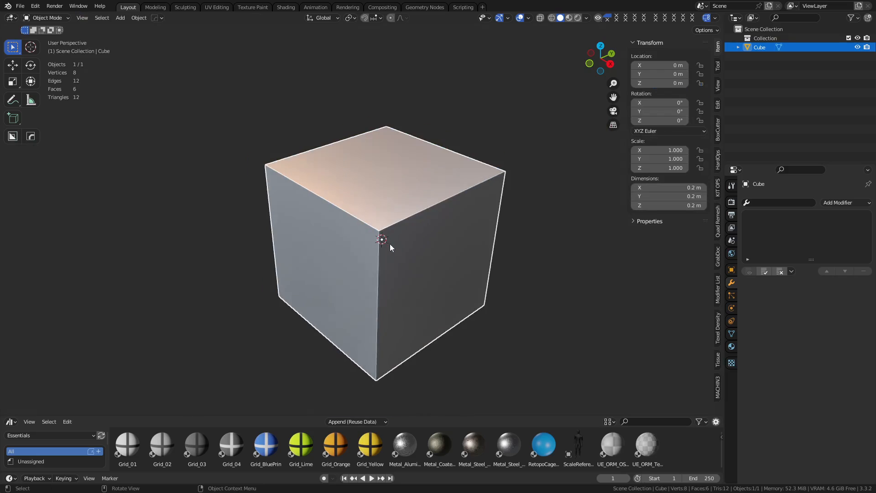
{"action": "mouse_move", "coordinate": [390, 244]}
{"action": "middle_mouse_down"}
{"action": "mouse_move", "coordinate": [394, 227]}
{"action": "mouse_move", "coordinate": [377, 233]}
{"action": "middle_mouse_up"}
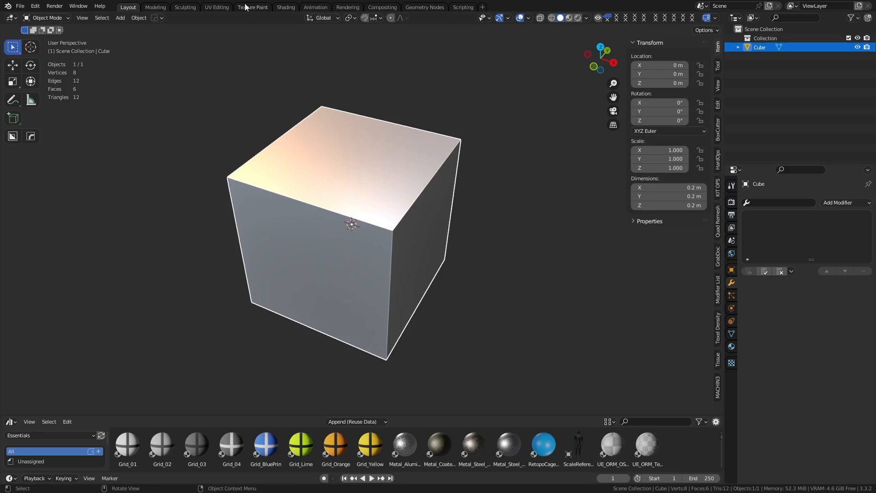
Unwrap all of the cube's faces using Smart UV Project with a 0.089 island margin, return to Object Mode and switch to the Shading workspace.
{"action": "left_click", "coordinate": [217, 7]}
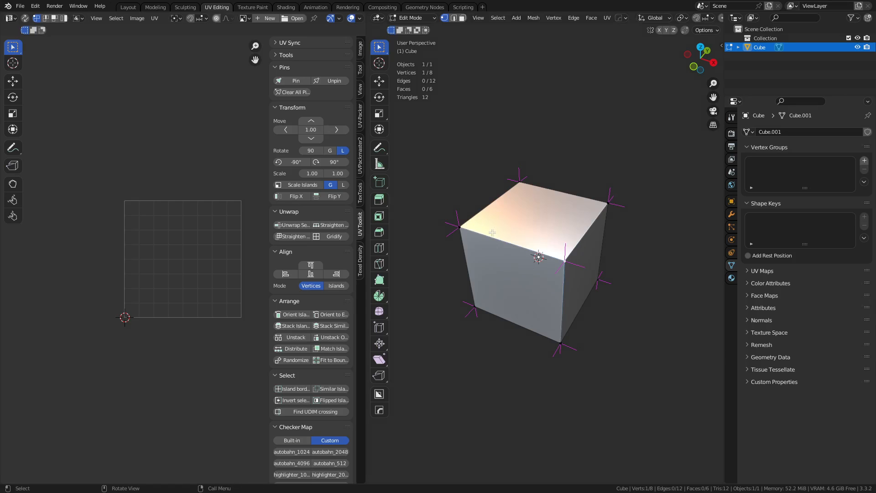
{"action": "key", "text": "ctrl+Tab"}
{"action": "left_click", "coordinate": [550, 235]}
{"action": "key", "text": "a"}
{"action": "scroll", "coordinate": [212, 261], "scroll_direction": "up", "scroll_amount": 1}
{"action": "scroll", "coordinate": [213, 261], "scroll_direction": "up", "scroll_amount": 1}
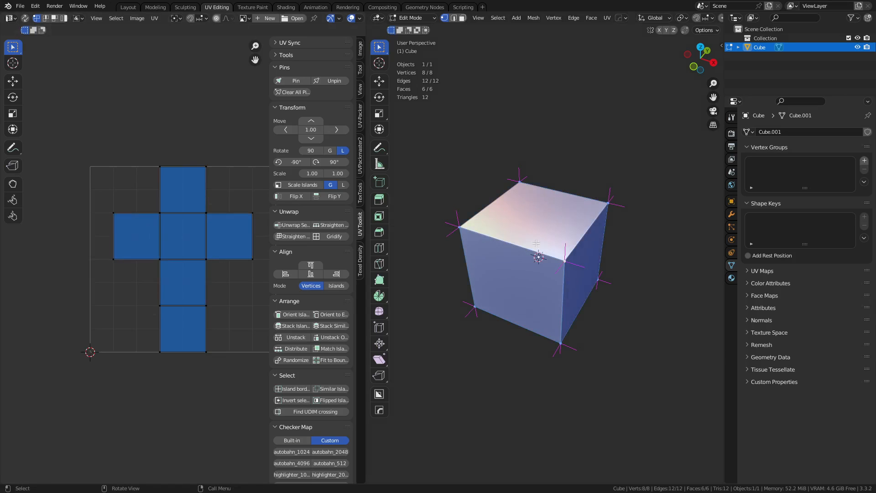
{"action": "key", "text": "u"}
{"action": "left_click", "coordinate": [535, 245]}
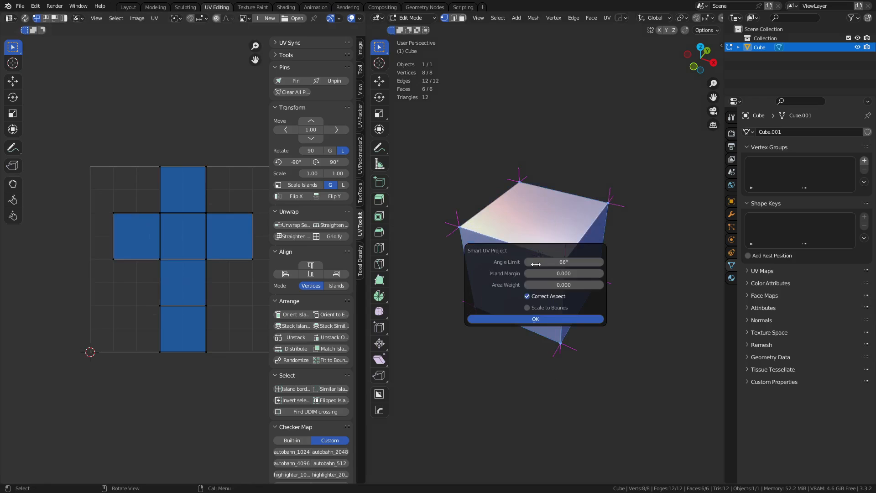
{"action": "left_click", "coordinate": [554, 319]}
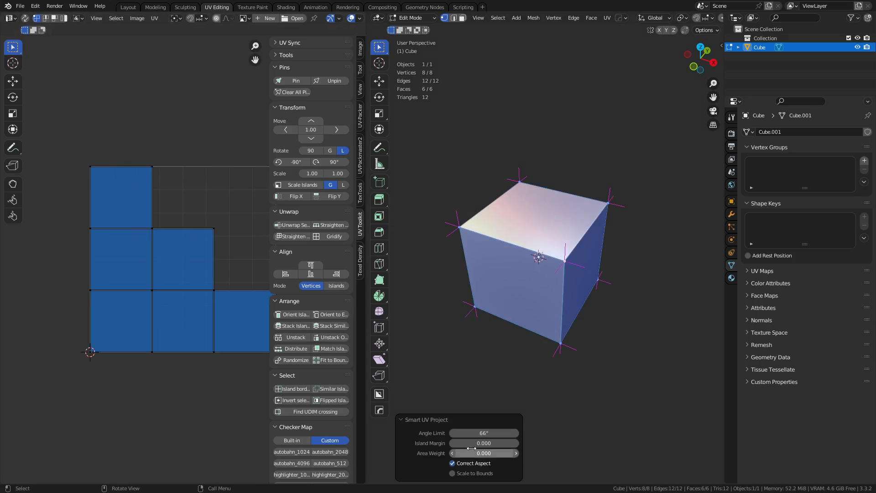
{"action": "left_click_drag", "start_coordinate": [479, 443], "coordinate": [504, 443]}
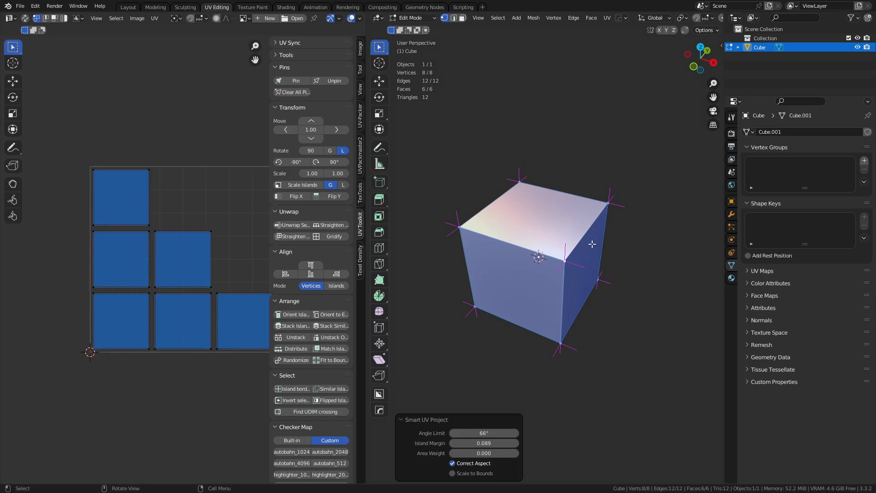
{"action": "key", "text": "Tab"}
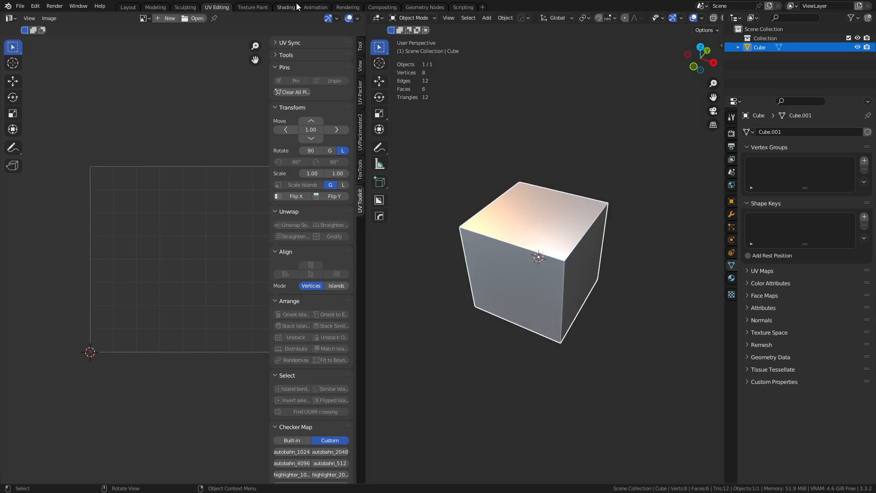
{"action": "left_click", "coordinate": [278, 6]}
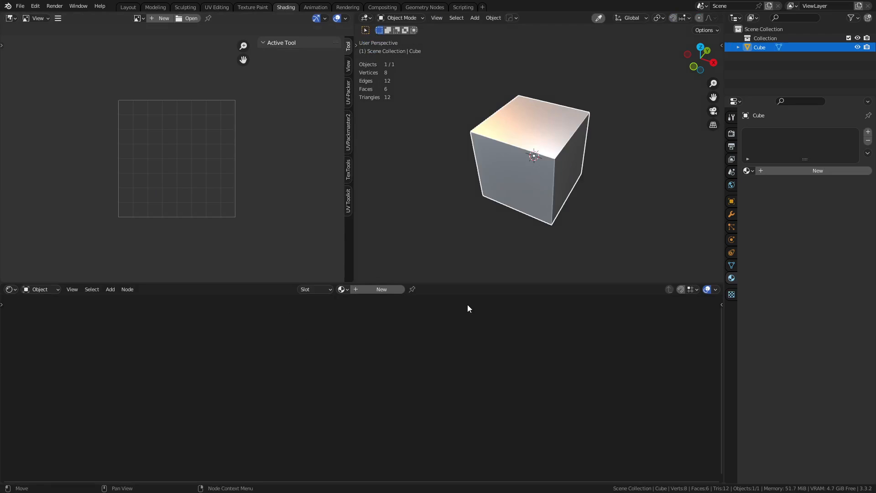
{"action": "right_click", "coordinate": [424, 283]}
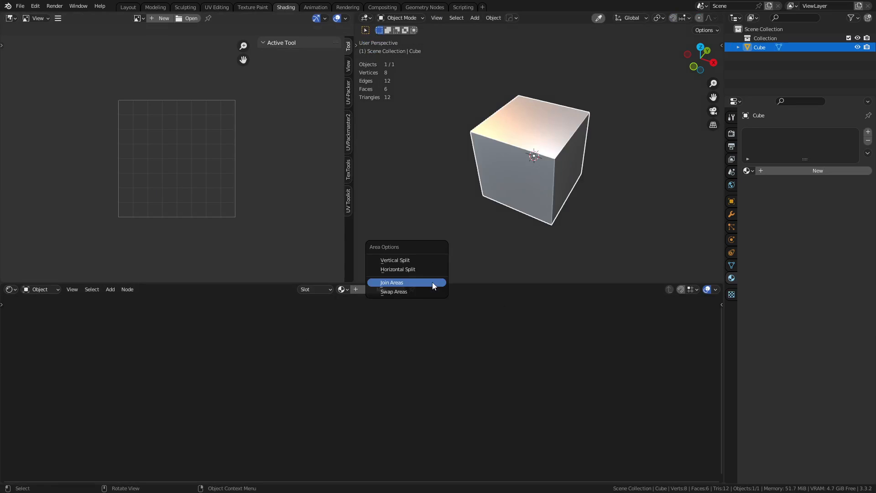
{"action": "left_click", "coordinate": [395, 260]}
{"action": "left_click", "coordinate": [276, 346]}
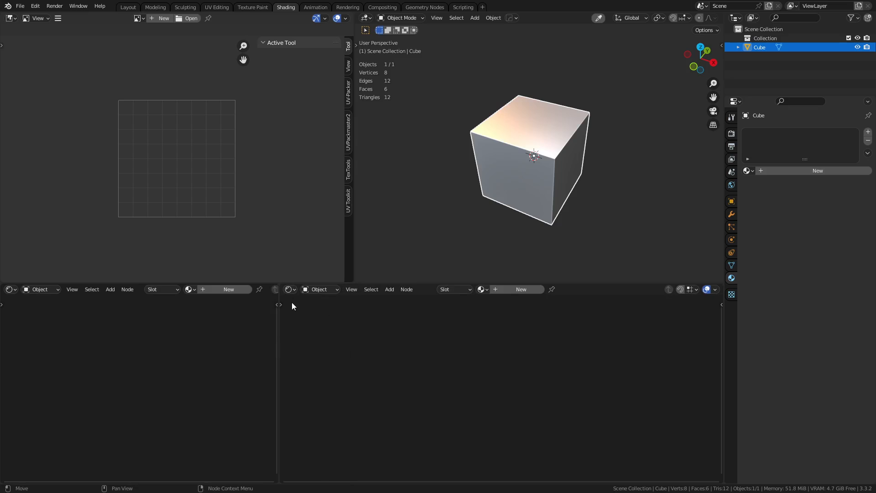
{"action": "left_click", "coordinate": [291, 290]}
{"action": "left_click", "coordinate": [311, 325]}
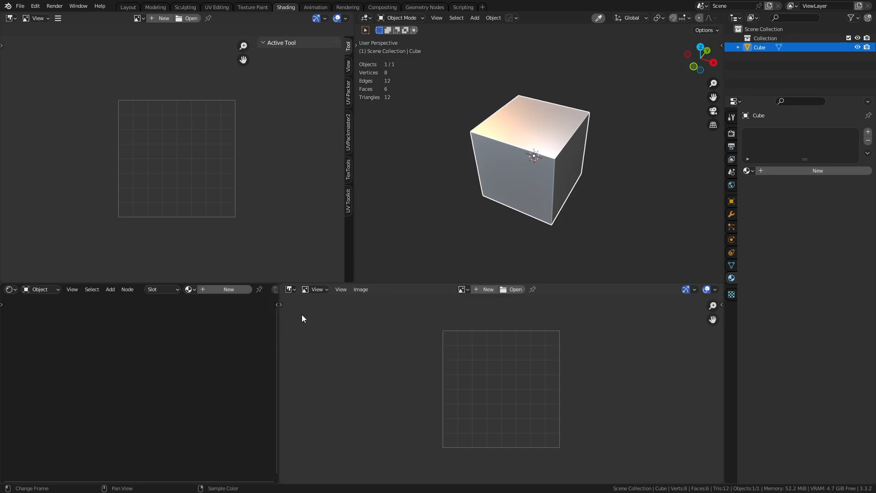
{"action": "right_click", "coordinate": [278, 319]}
{"action": "left_click", "coordinate": [261, 338]}
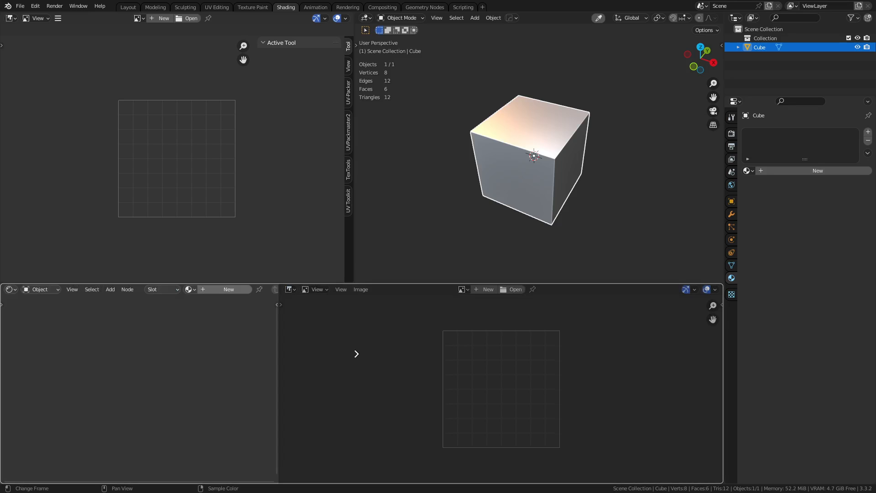
{"action": "left_click", "coordinate": [346, 329]}
Create a new material for the cube and bring its shader nodes into view.
{"action": "scroll", "coordinate": [140, 139], "scroll_direction": "up", "scroll_amount": 1}
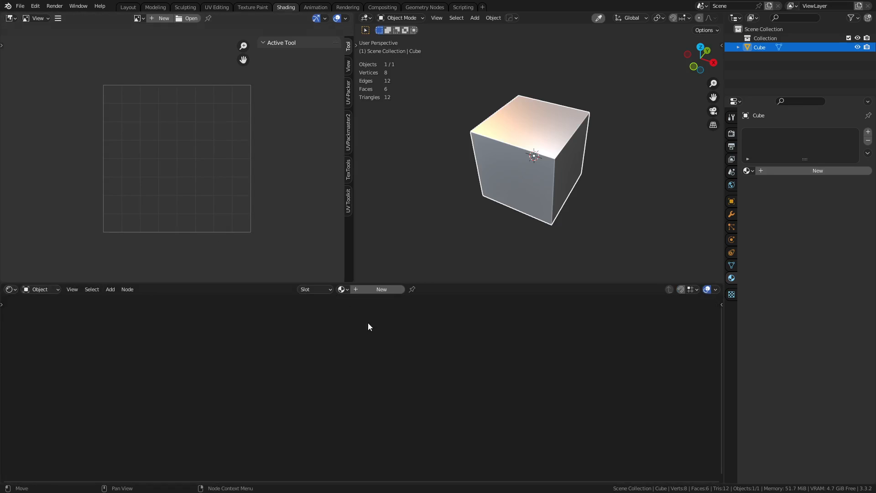
{"action": "left_click", "coordinate": [380, 279]}
{"action": "left_click", "coordinate": [380, 289]}
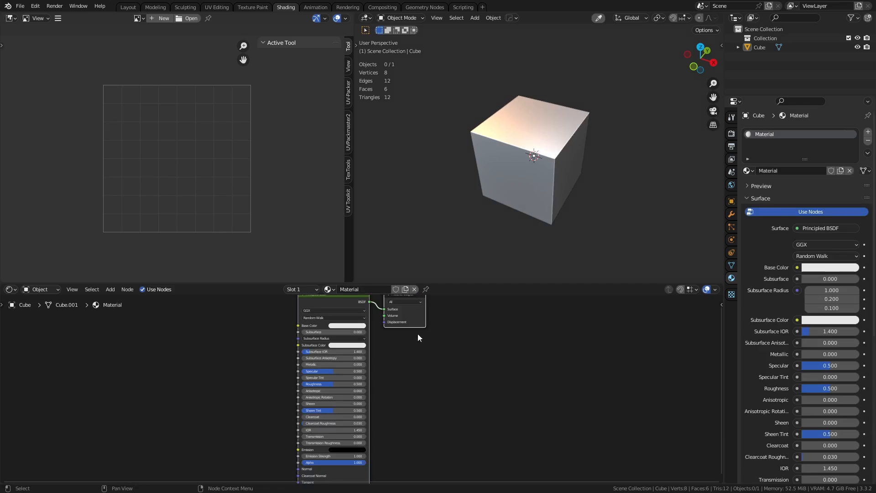
{"action": "middle_click_drag", "start_coordinate": [418, 333], "coordinate": [527, 332]}
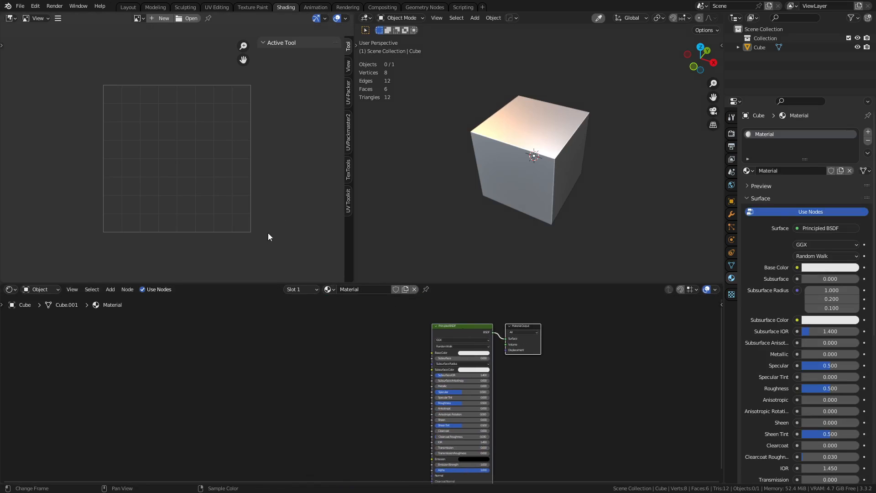
Set the area beside the 3D viewport to the Image Editor and show its TexTools settings.
{"action": "scroll", "coordinate": [114, 104], "scroll_direction": "up", "scroll_amount": 1}
{"action": "left_click", "coordinate": [11, 18]}
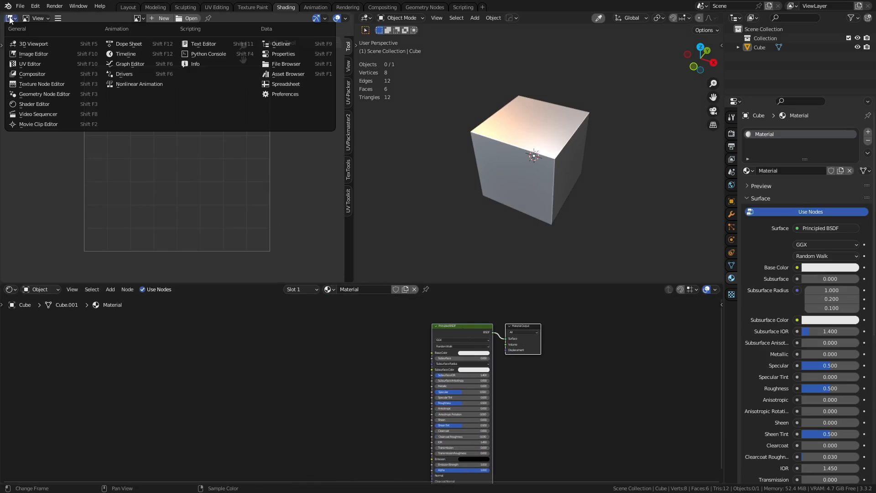
{"action": "left_click", "coordinate": [45, 54]}
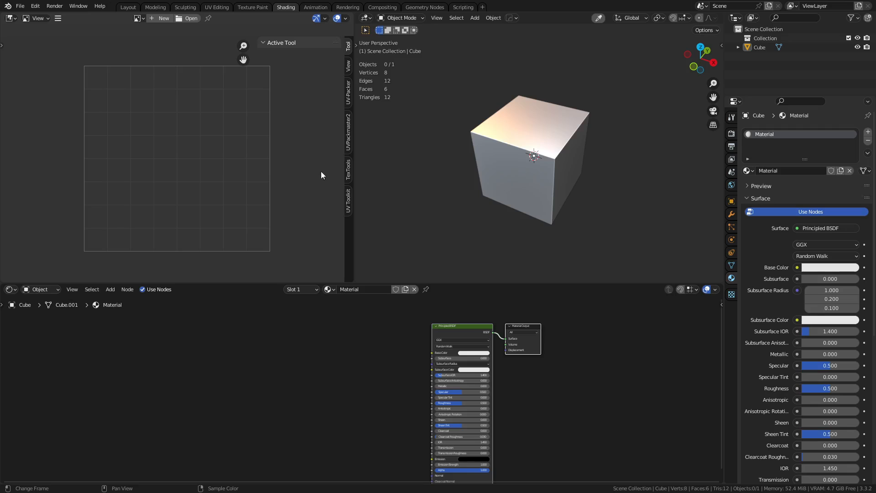
{"action": "key", "text": "n"}
{"action": "key", "text": "n"}
{"action": "left_click", "coordinate": [348, 173]}
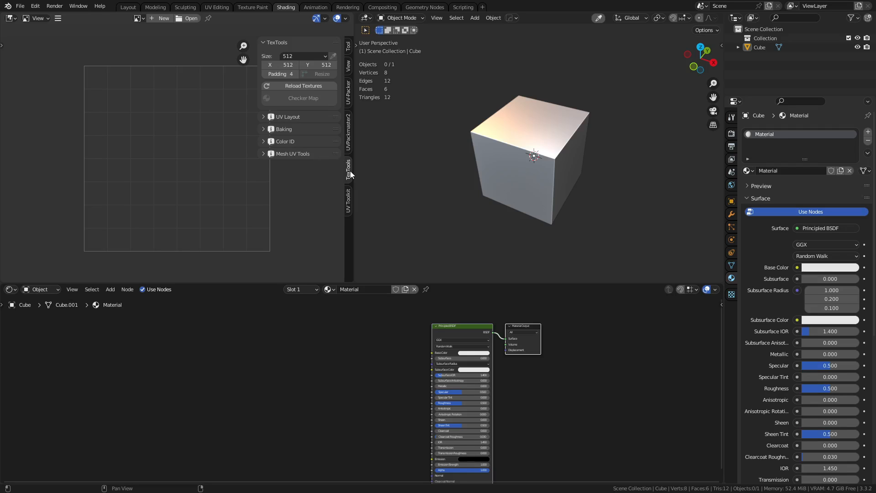
Choose Tangent Bevel as the bake mode in the TexTools baking settings.
{"action": "left_click", "coordinate": [264, 127]}
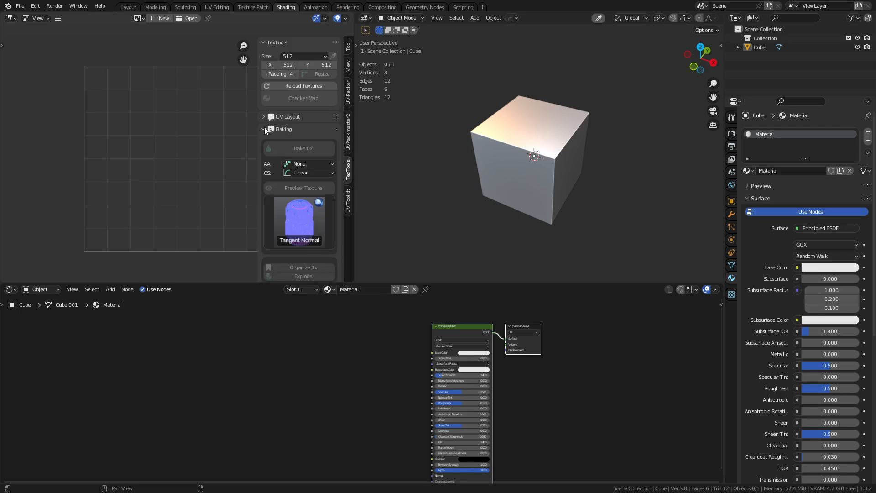
{"action": "scroll", "coordinate": [303, 192], "scroll_direction": "down", "scroll_amount": 2}
{"action": "left_click", "coordinate": [302, 192]}
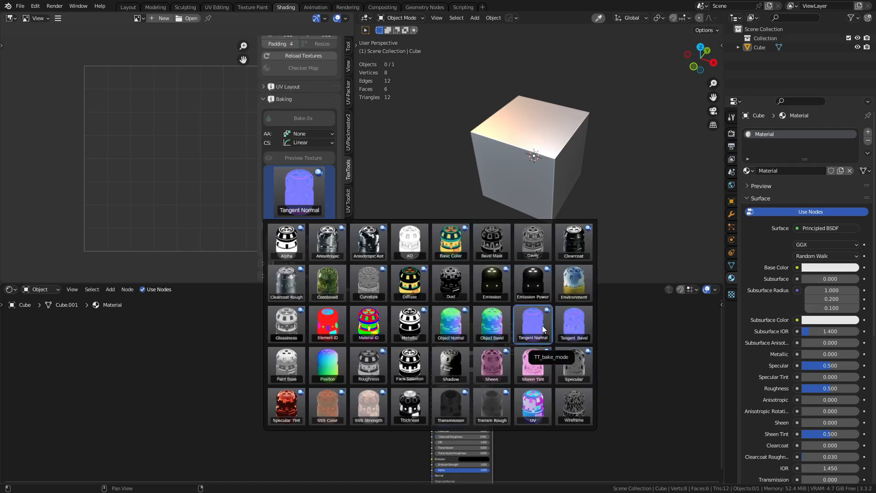
{"action": "left_click", "coordinate": [575, 322]}
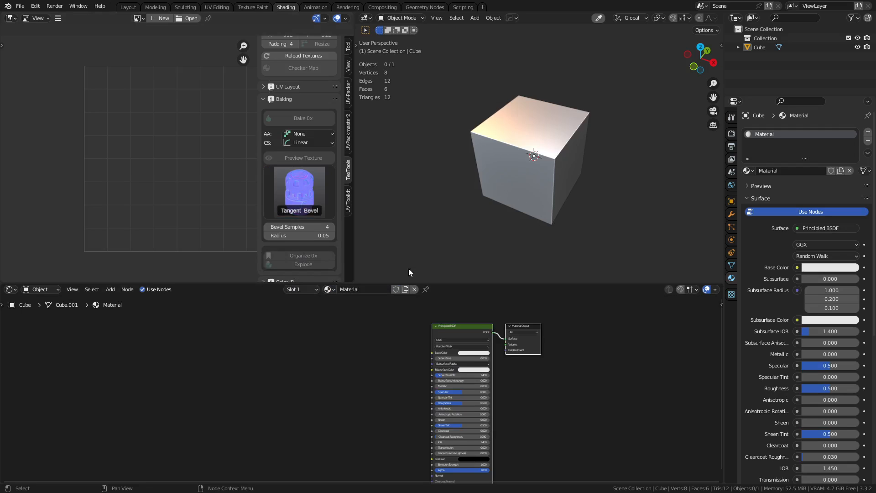
Select the cube and bake its tangent bevel normal map.
{"action": "left_click", "coordinate": [529, 169]}
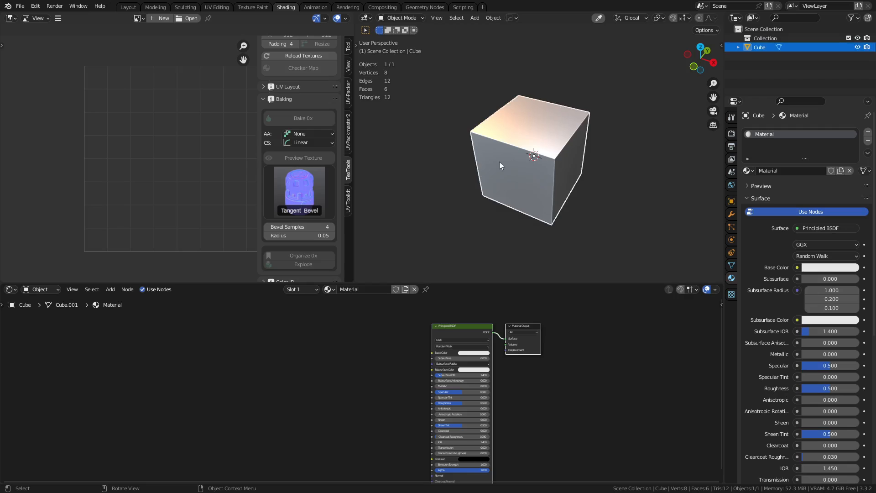
{"action": "scroll", "coordinate": [500, 174], "scroll_direction": "up", "scroll_amount": 1}
{"action": "scroll", "coordinate": [301, 191], "scroll_direction": "down", "scroll_amount": 2}
{"action": "scroll", "coordinate": [303, 138], "scroll_direction": "up", "scroll_amount": 4}
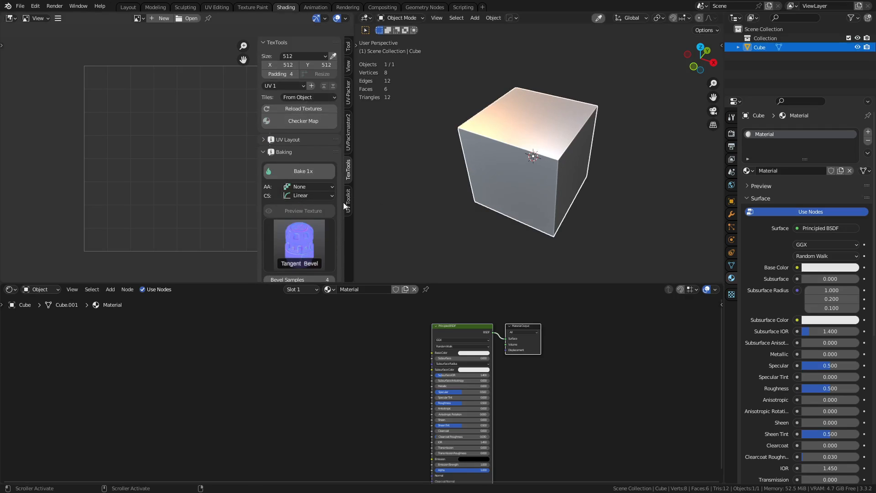
{"action": "scroll", "coordinate": [313, 181], "scroll_direction": "down", "scroll_amount": 5}
{"action": "scroll", "coordinate": [313, 181], "scroll_direction": "up", "scroll_amount": 2}
{"action": "left_click", "coordinate": [315, 98]}
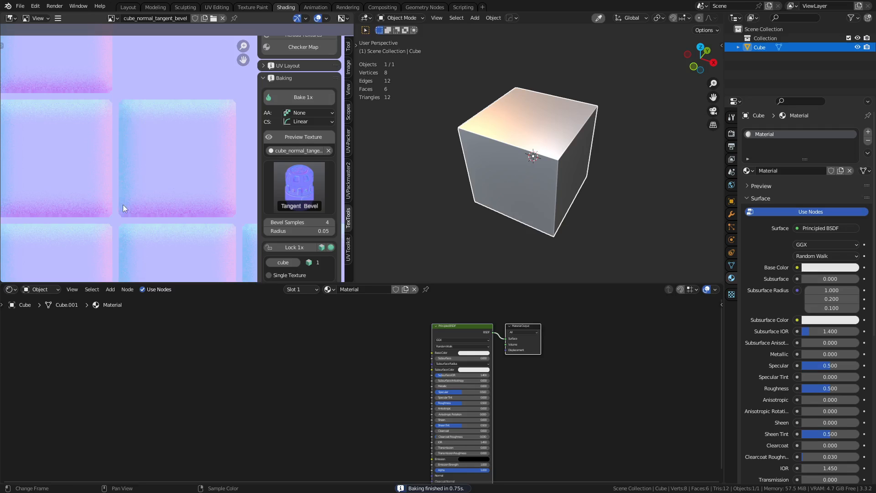
Set the bake's bevel radius to 0.01 and bake the map again.
{"action": "left_click", "coordinate": [311, 231]}
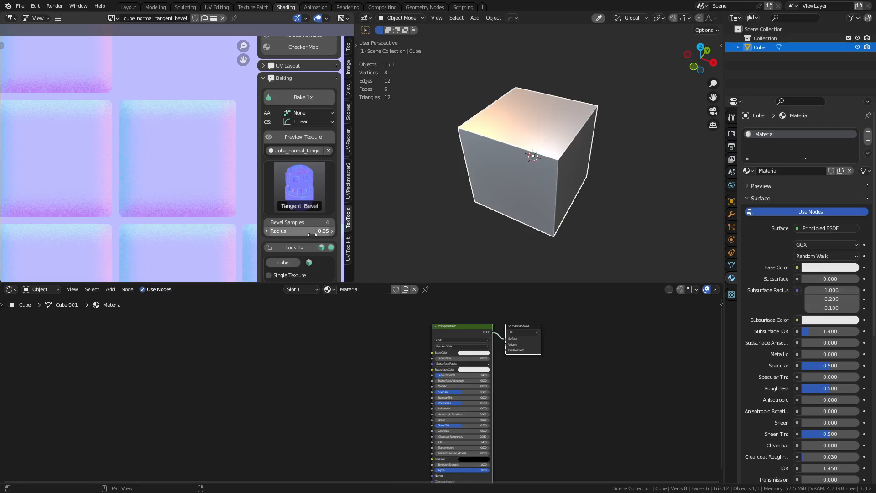
{"action": "key", "text": "BackSpace"}
{"action": "key", "text": "Return"}
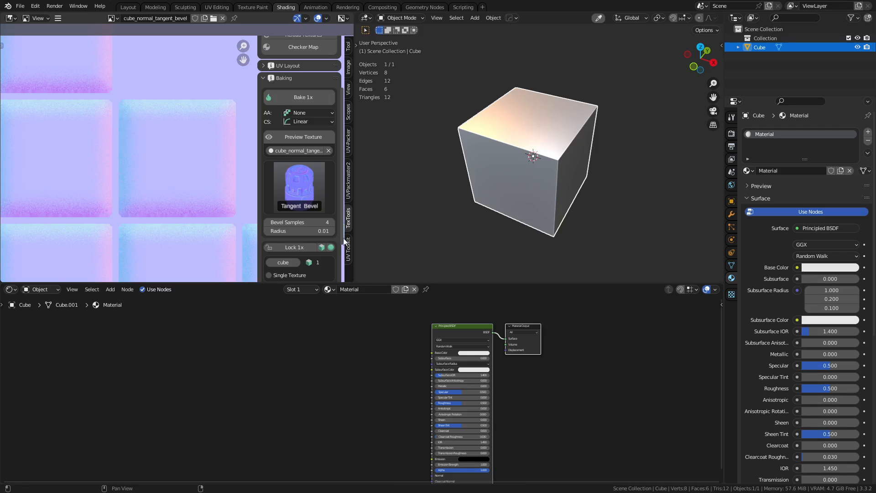
{"action": "left_click", "coordinate": [321, 96]}
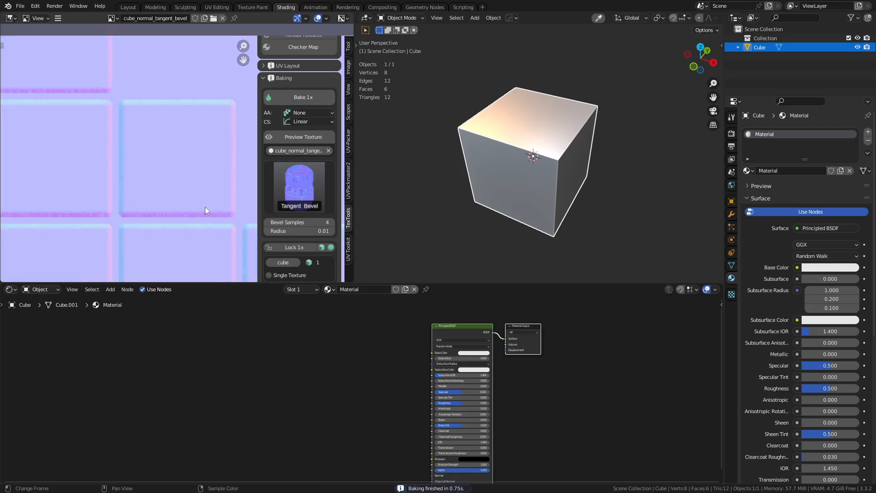
Reduce the bake's bevel radius to 0.005 and rebake the normal map.
{"action": "left_click", "coordinate": [330, 231]}
{"action": "key", "text": "BackSpace"}
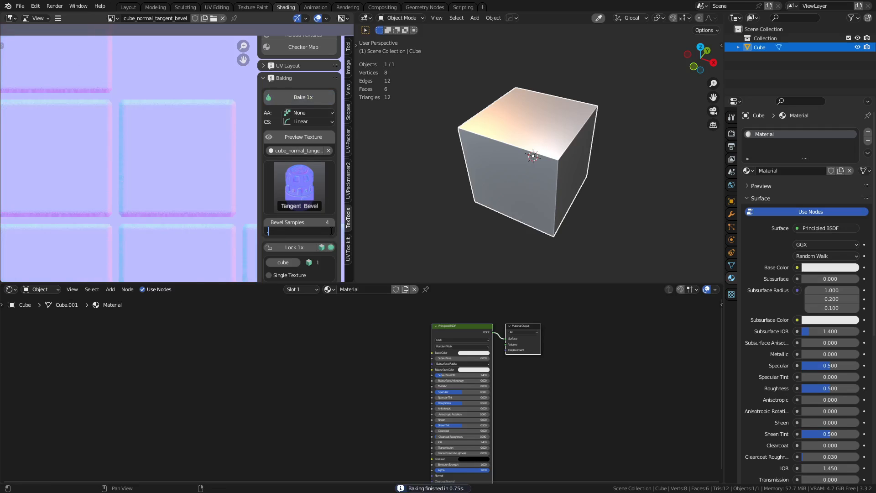
{"action": "type", "text": ".005"}
{"action": "key", "text": "Return"}
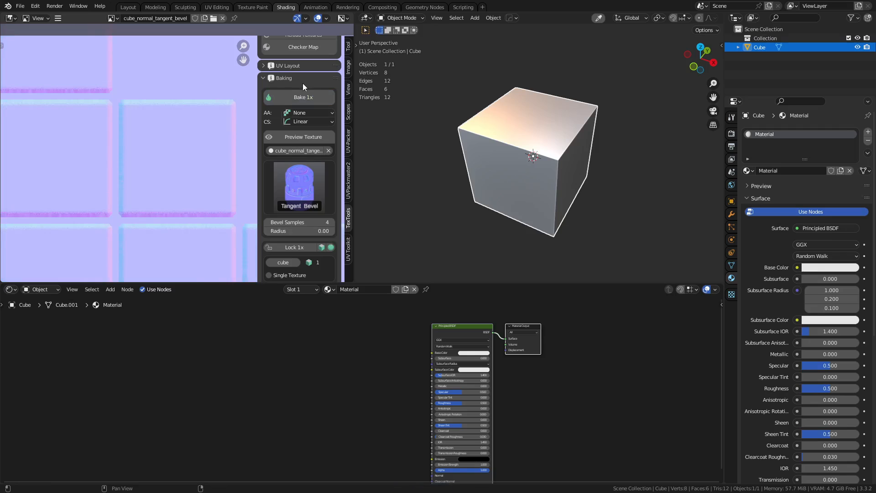
{"action": "left_click", "coordinate": [303, 97]}
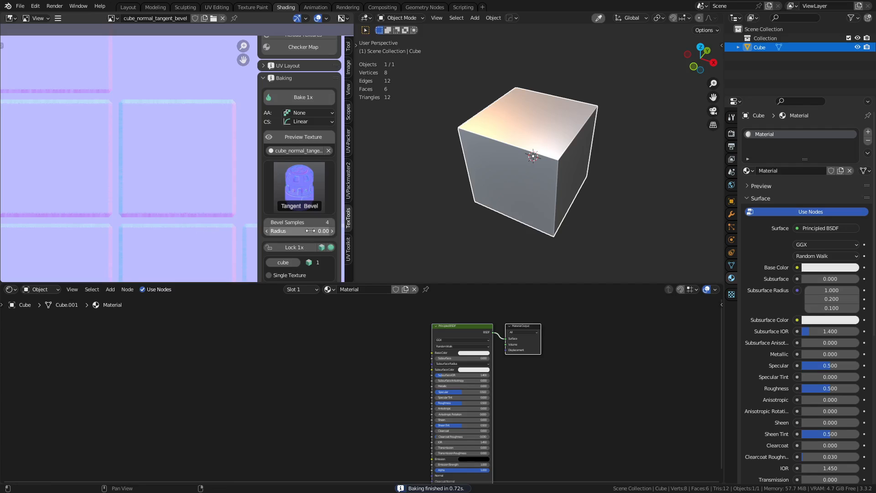
Raise the bevel samples to 16 and rebake the tangent bevel map.
{"action": "left_click_drag", "start_coordinate": [287, 224], "coordinate": [312, 224]}
{"action": "left_click", "coordinate": [326, 99]}
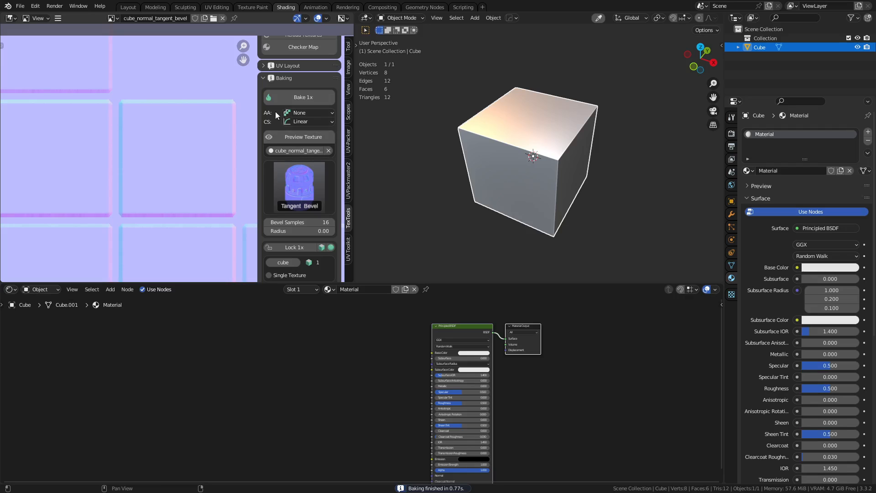
Review the anti-aliasing and texture size options for the bake.
{"action": "left_click", "coordinate": [308, 112]}
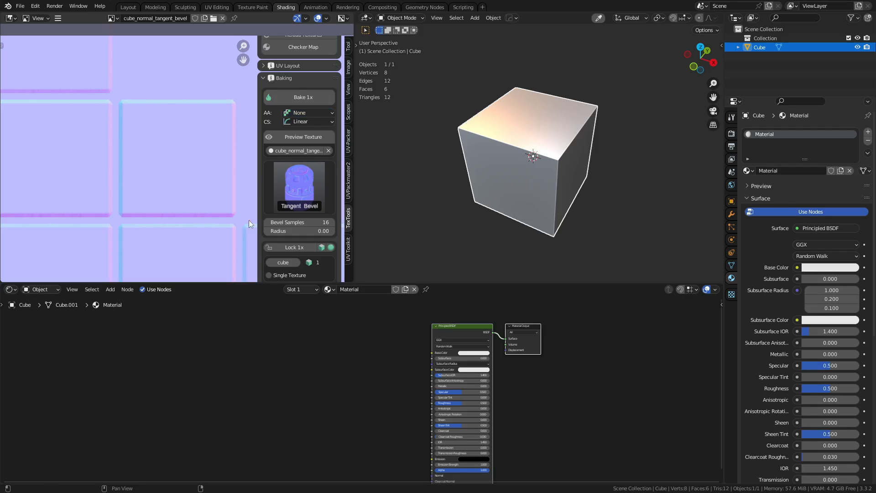
{"action": "scroll", "coordinate": [280, 163], "scroll_direction": "up", "scroll_amount": 4}
{"action": "left_click", "coordinate": [305, 56]}
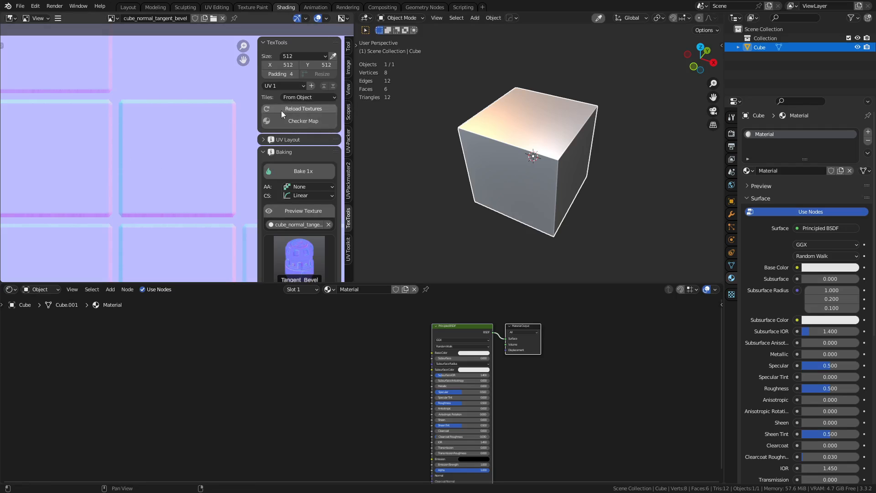
Set the bake's bevel radius to 0.01.
{"action": "scroll", "coordinate": [330, 198], "scroll_direction": "down", "scroll_amount": 5}
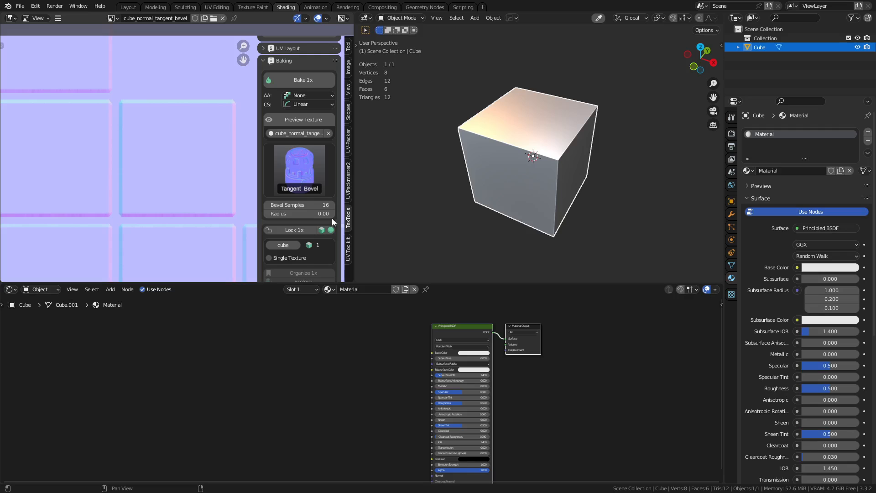
{"action": "scroll", "coordinate": [333, 220], "scroll_direction": "down", "scroll_amount": 2}
{"action": "scroll", "coordinate": [333, 220], "scroll_direction": "up", "scroll_amount": 2}
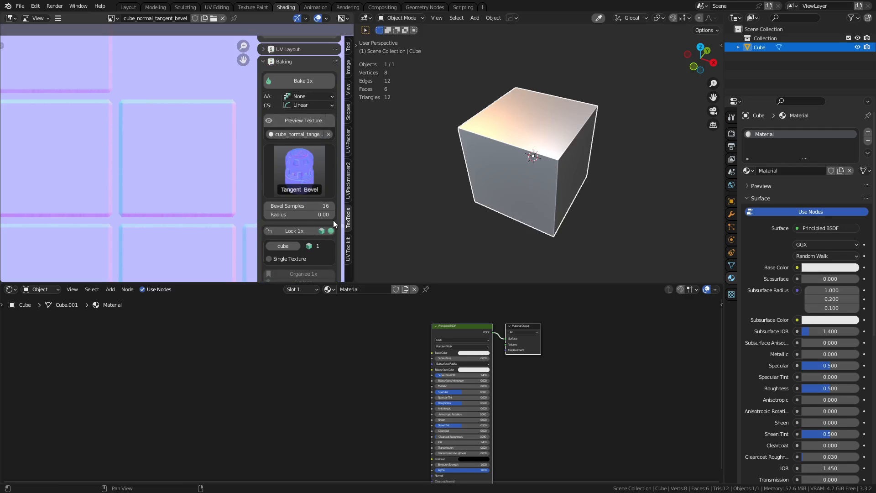
{"action": "left_click", "coordinate": [318, 214]}
{"action": "type", "text": "0.005"}
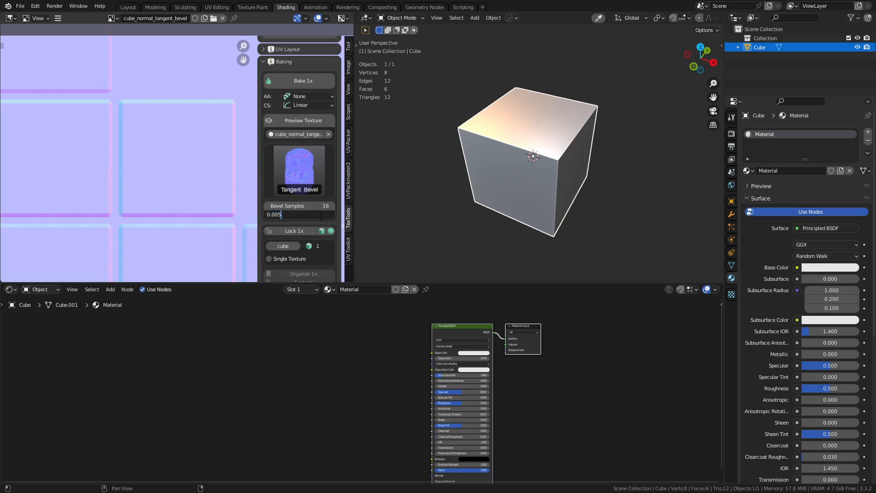
{"action": "key", "text": "BackSpace"}
{"action": "type", "text": "1"}
{"action": "key", "text": "Return"}
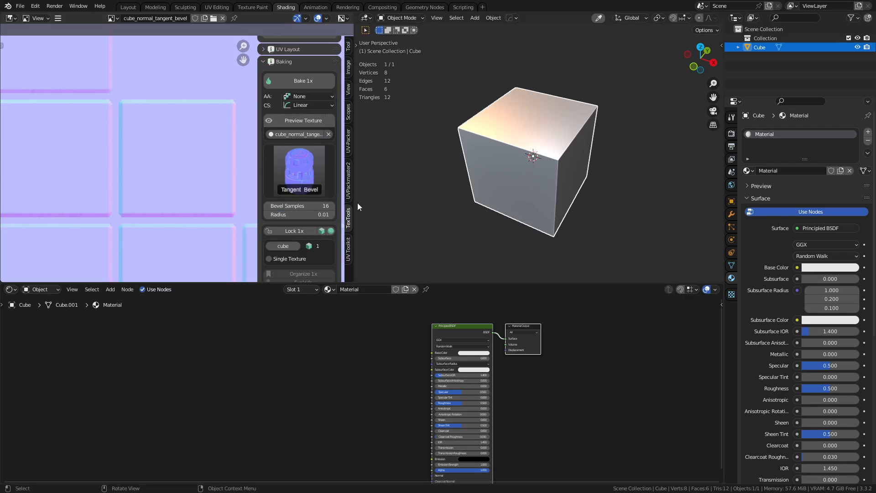
Set the bake's anti-aliasing to 2x and rebake the tangent bevel map.
{"action": "left_click", "coordinate": [318, 96]}
{"action": "left_click", "coordinate": [305, 116]}
{"action": "left_click", "coordinate": [302, 81]}
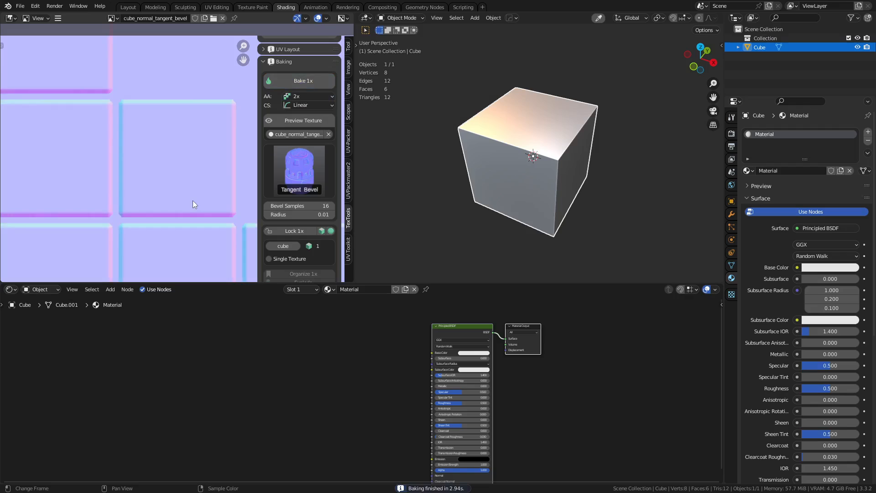
{"action": "left_click", "coordinate": [58, 19]}
{"action": "right_click", "coordinate": [74, 19]}
{"action": "right_click", "coordinate": [74, 19]}
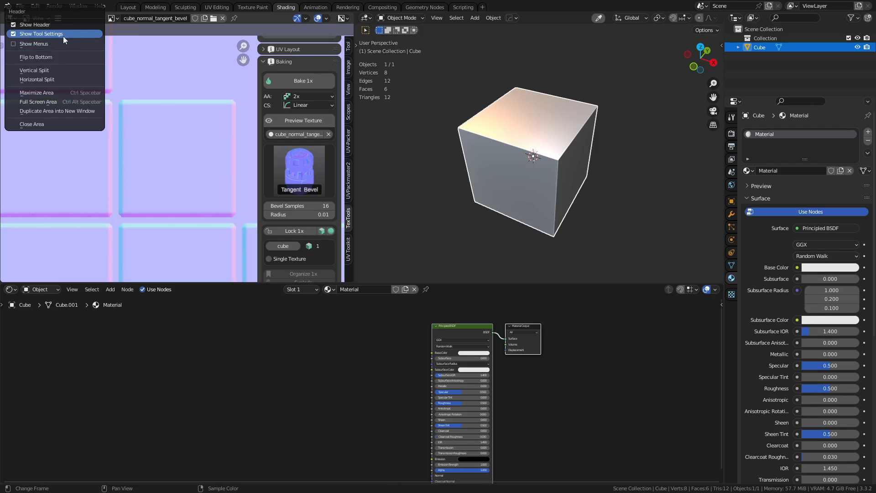
{"action": "left_click", "coordinate": [59, 42]}
{"action": "right_click", "coordinate": [84, 23]}
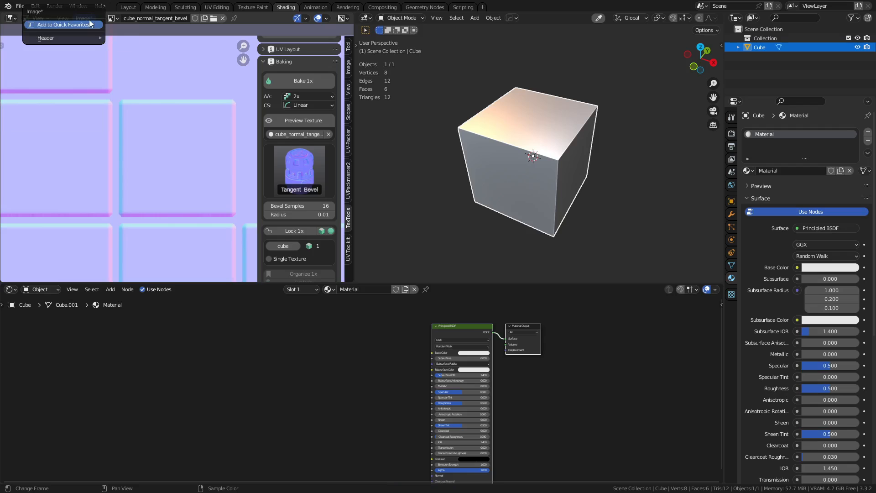
{"action": "right_click", "coordinate": [263, 18]}
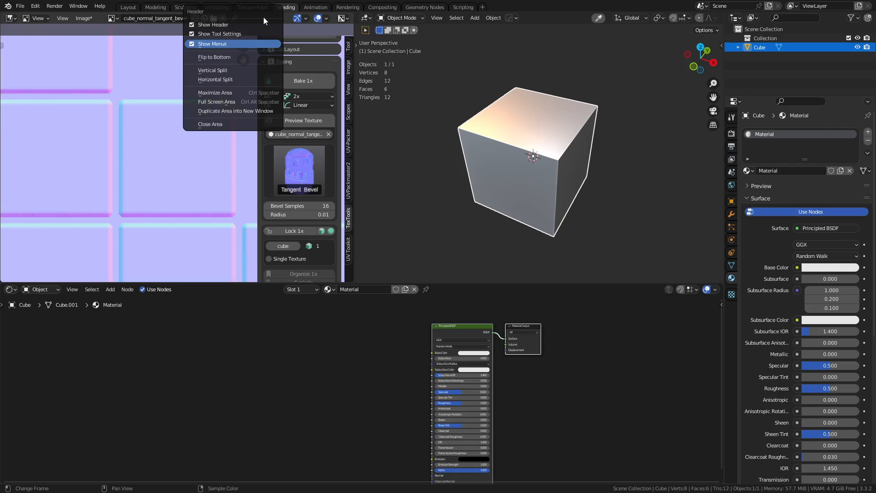
{"action": "left_click", "coordinate": [226, 40]}
Save the baked map to the Desktop as cube_normal_tangent_bevel.png in PNG format with 16-bit color depth.
{"action": "left_click", "coordinate": [58, 18]}
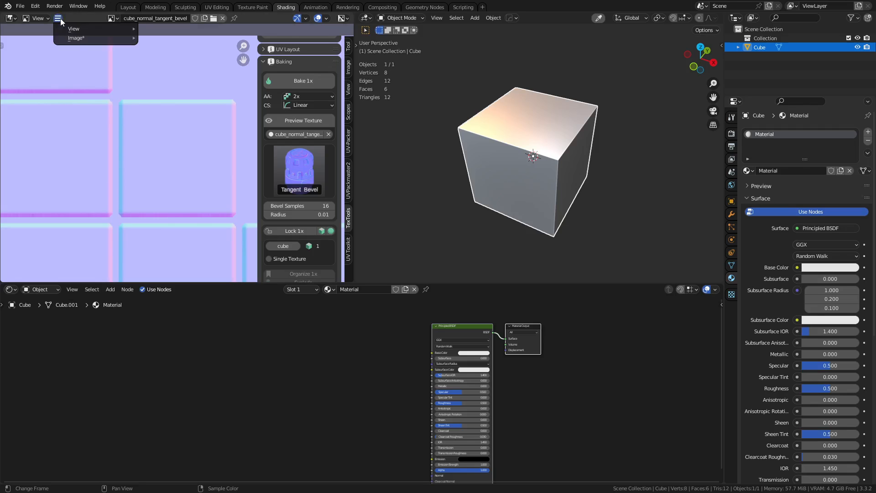
{"action": "mouse_move", "coordinate": [76, 38]}
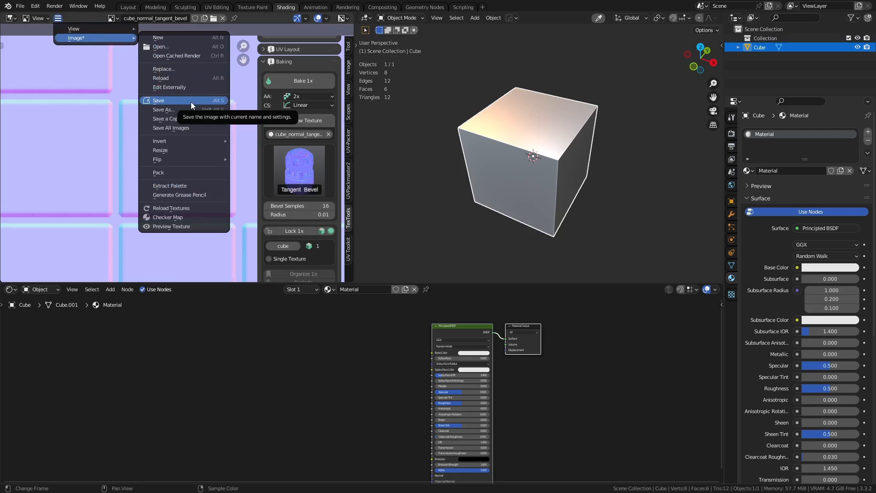
{"action": "left_click", "coordinate": [214, 100]}
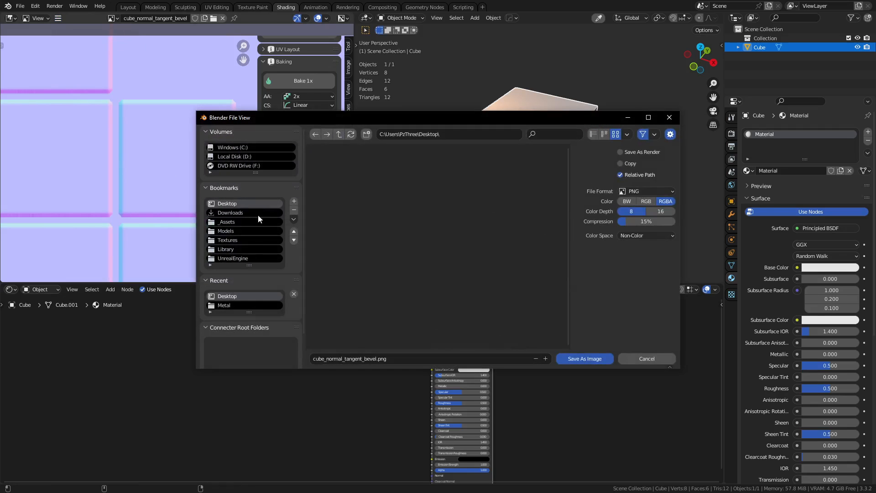
{"action": "left_click", "coordinate": [322, 358]}
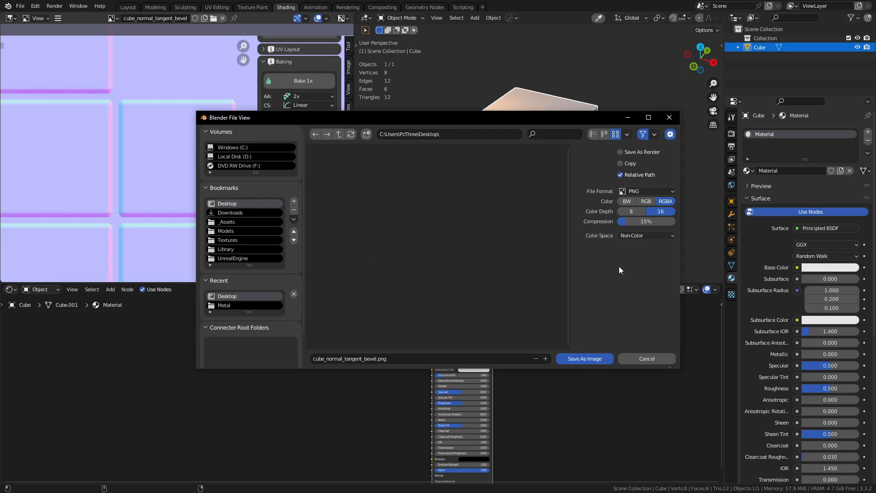
{"action": "left_click", "coordinate": [589, 359]}
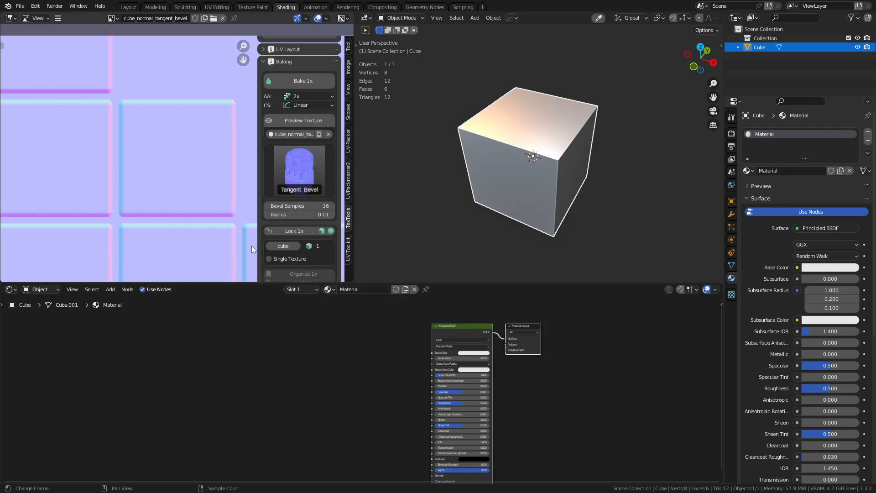
Run Principled Texture Setup on the Principled BSDF node with the baked bevel normal map from the Desktop.
{"action": "left_click", "coordinate": [461, 329]}
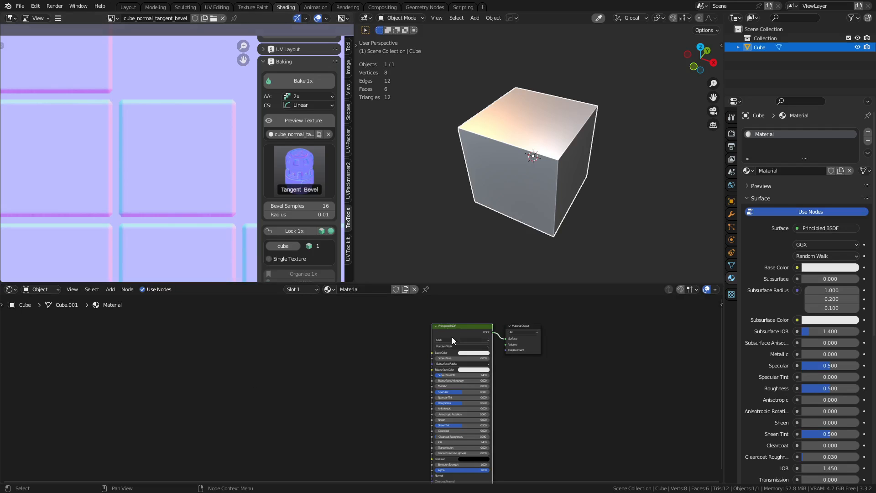
{"action": "middle_click_drag", "start_coordinate": [384, 349], "coordinate": [393, 343]}
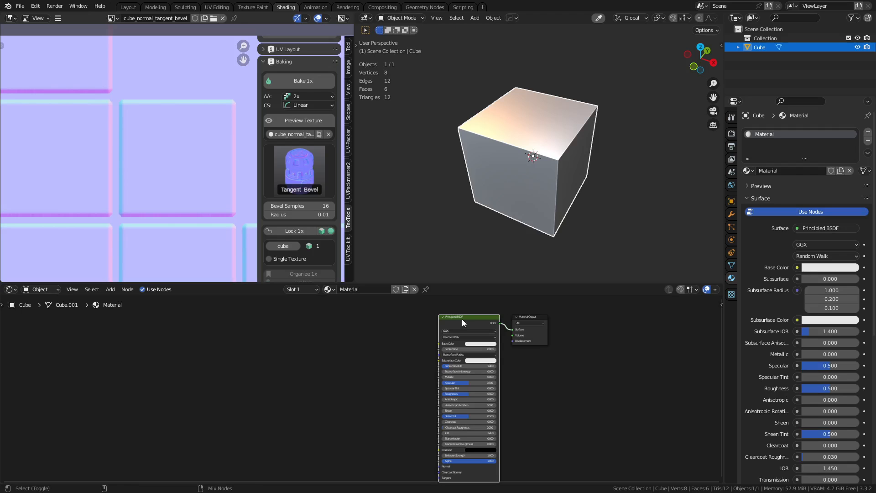
{"action": "left_click_drag", "start_coordinate": [461, 319], "coordinate": [458, 318]}
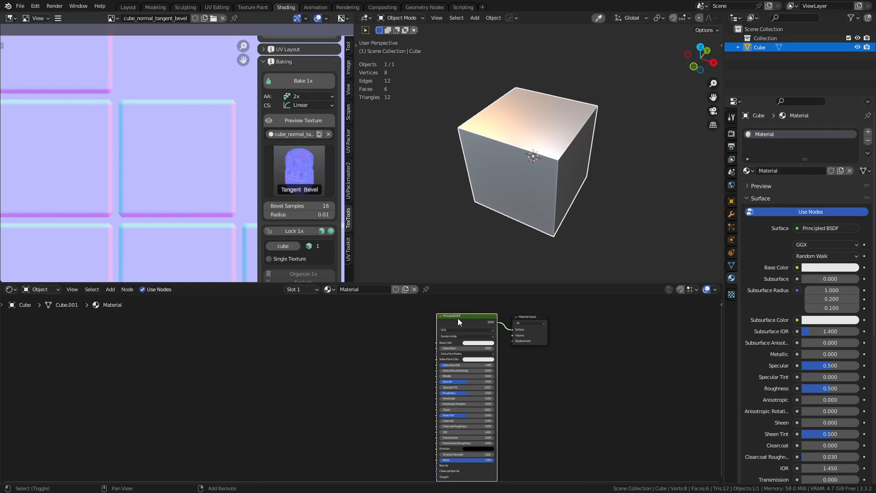
{"action": "key", "text": "ctrl+shift+t"}
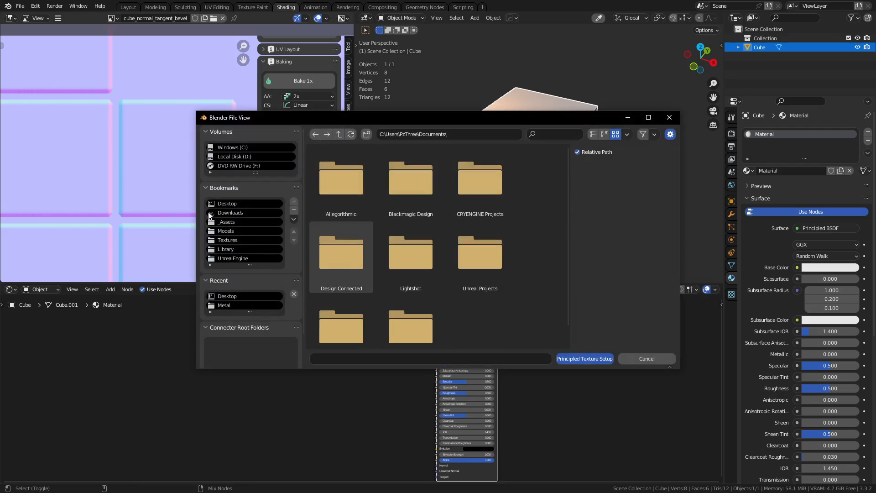
{"action": "left_click", "coordinate": [228, 205]}
{"action": "left_click", "coordinate": [338, 177]}
{"action": "left_click", "coordinate": [581, 357]}
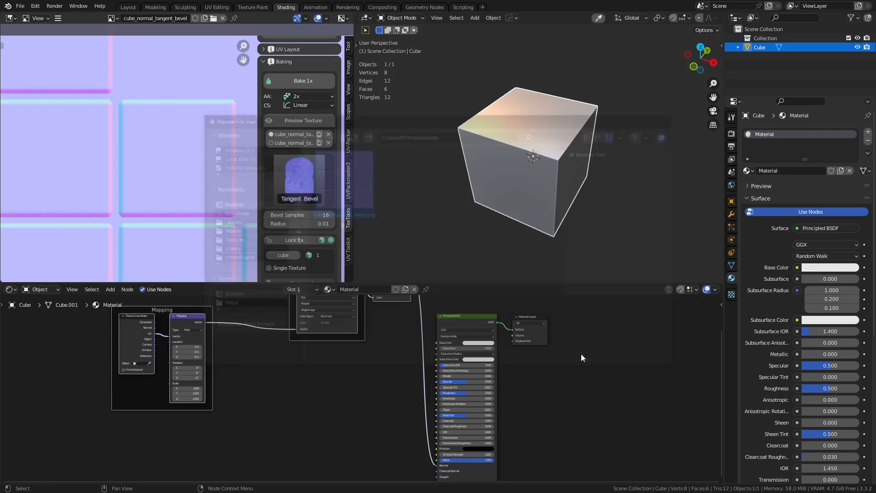
Rearrange the new nodes, lowering the texture and Normal Map nodes beside the shader's Normal input and raising the Mapping frame above them.
{"action": "scroll", "coordinate": [360, 397], "scroll_direction": "down", "scroll_amount": 3}
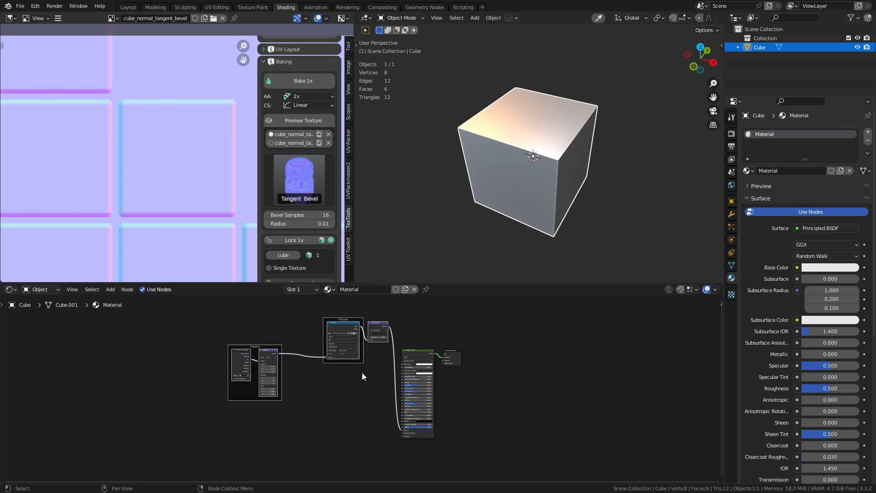
{"action": "key", "text": "g"}
{"action": "left_click", "coordinate": [335, 454]}
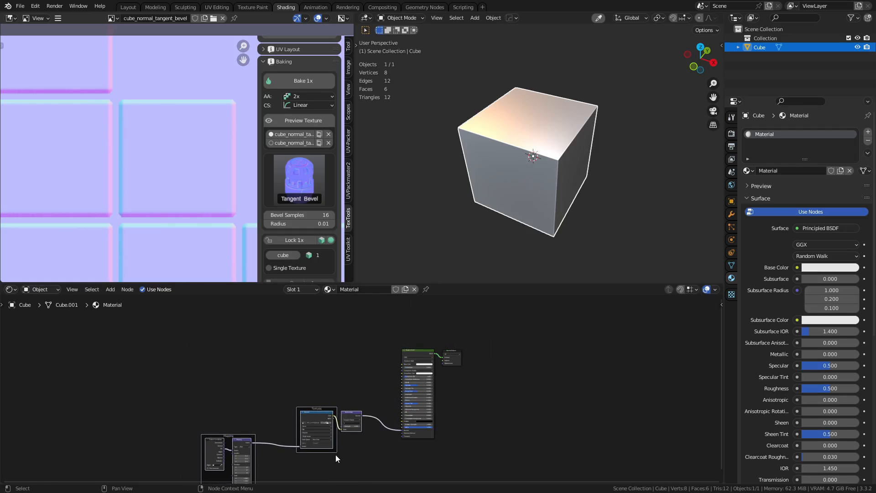
{"action": "middle_click_drag", "start_coordinate": [343, 400], "coordinate": [358, 367]}
{"action": "left_click_drag", "start_coordinate": [155, 468], "coordinate": [276, 396]}
{"action": "key", "text": "g"}
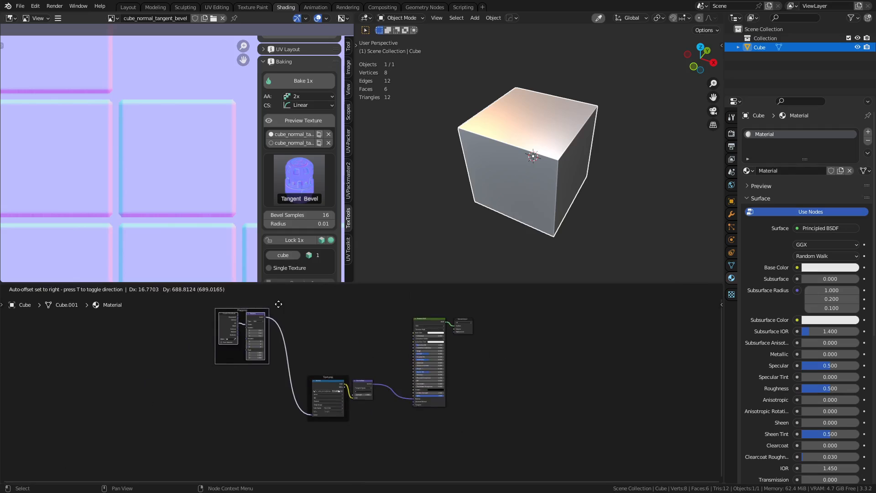
{"action": "left_click", "coordinate": [261, 333]}
{"action": "scroll", "coordinate": [384, 354], "scroll_direction": "up", "scroll_amount": 4}
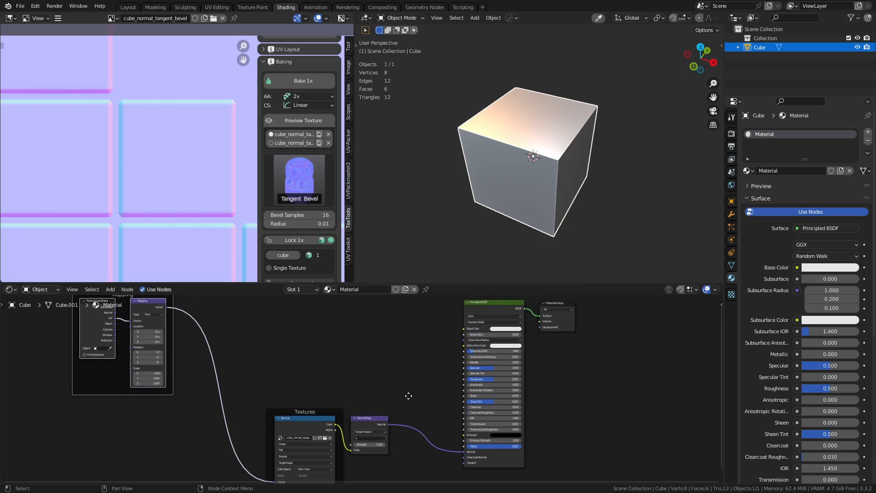
{"action": "middle_click_drag", "start_coordinate": [409, 395], "coordinate": [411, 389]}
Switch the 3D viewport to Material Preview shading and deselect the cube.
{"action": "key", "text": "z"}
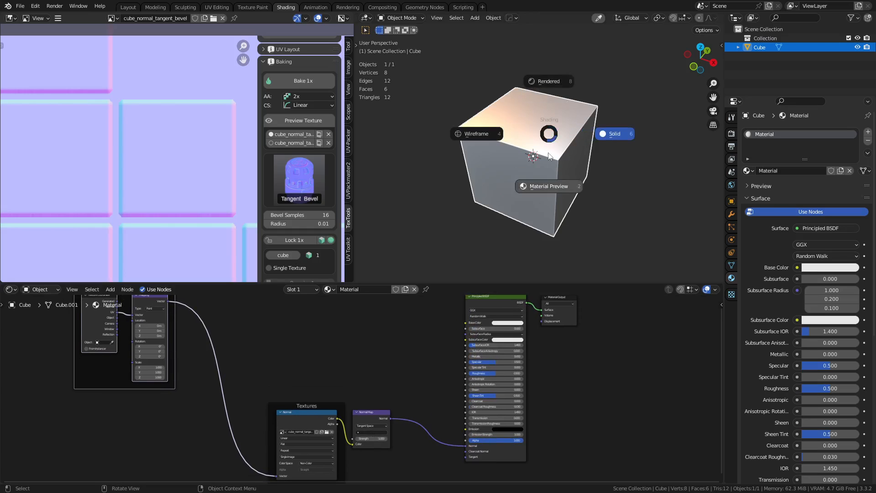
{"action": "key", "text": "z"}
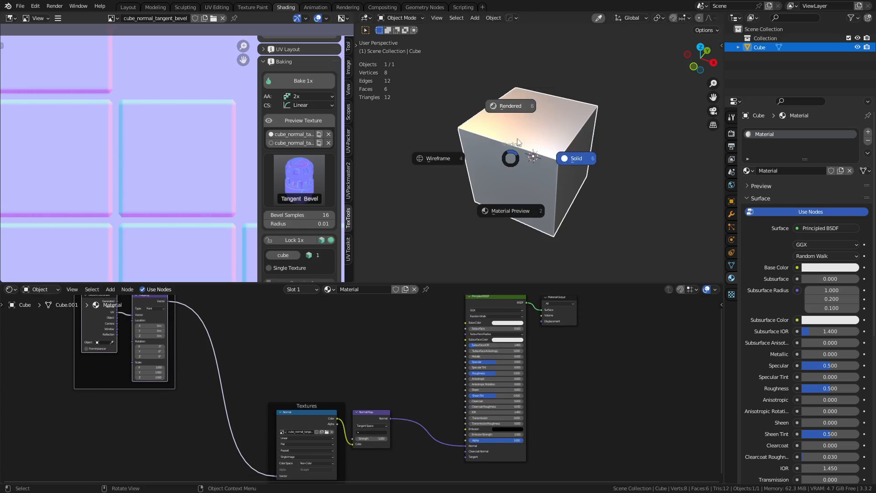
{"action": "left_click", "coordinate": [515, 113]}
{"action": "key", "text": "z"}
{"action": "left_click", "coordinate": [522, 165]}
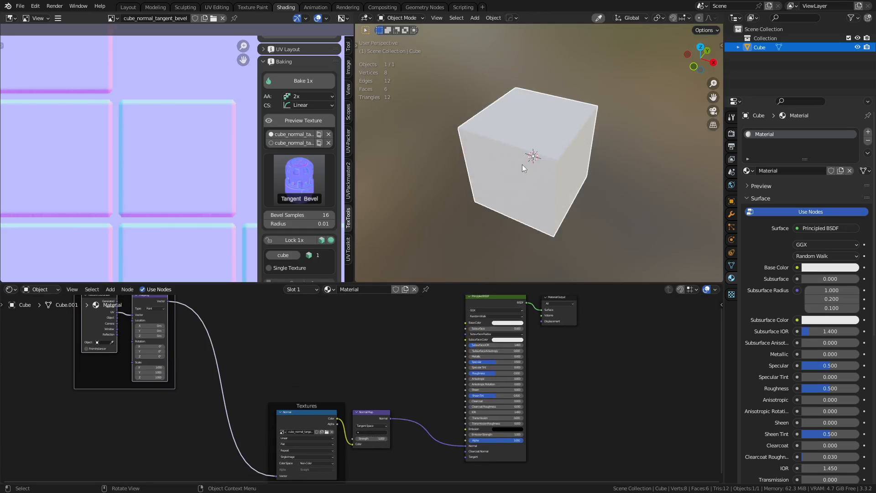
{"action": "key", "text": "z"}
{"action": "left_click", "coordinate": [527, 213]}
{"action": "left_click", "coordinate": [631, 172]}
Select the cube and set its material's Metallic to 1.000 and Roughness to 0.240.
{"action": "scroll", "coordinate": [630, 171], "scroll_direction": "up", "scroll_amount": 1}
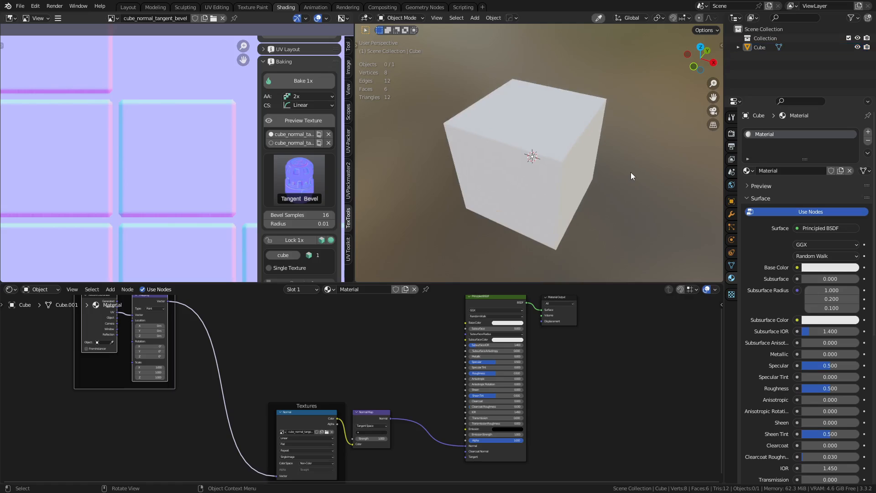
{"action": "middle_click_drag", "start_coordinate": [631, 172], "coordinate": [597, 196]}
{"action": "scroll", "coordinate": [597, 145], "scroll_direction": "up", "scroll_amount": 2}
{"action": "left_click", "coordinate": [578, 174]}
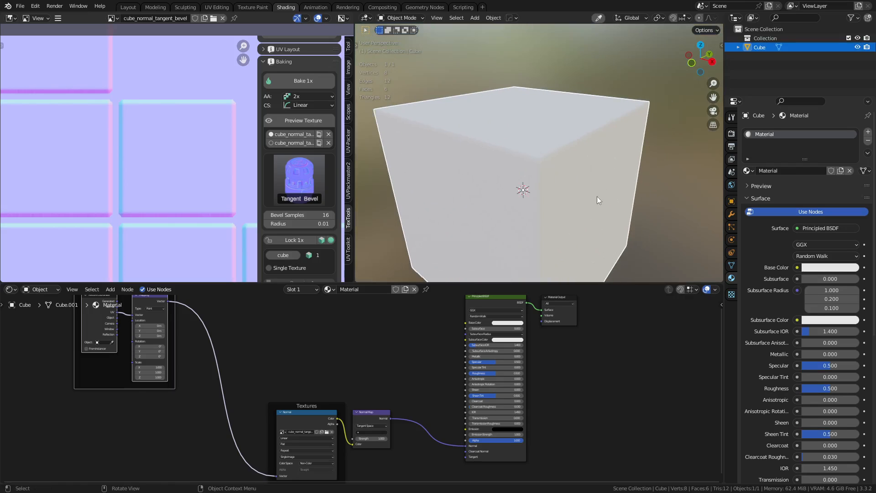
{"action": "left_click_drag", "start_coordinate": [811, 357], "coordinate": [862, 357]}
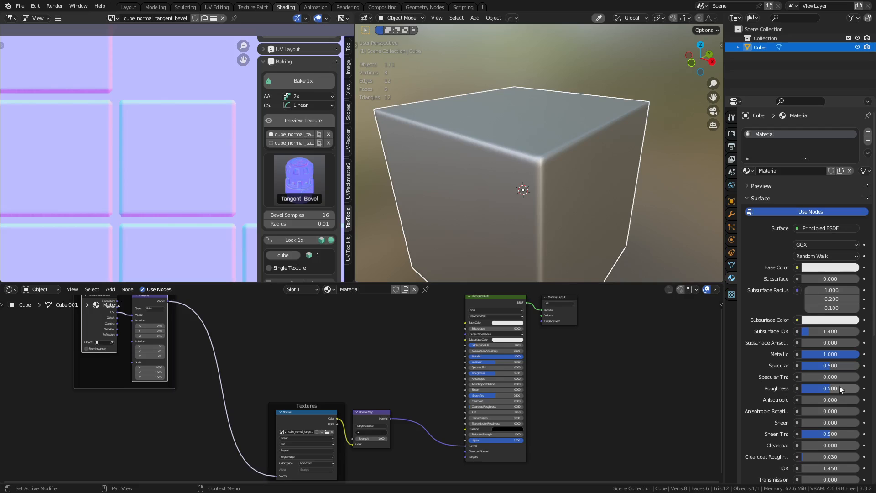
{"action": "left_click_drag", "start_coordinate": [839, 388], "coordinate": [823, 388]}
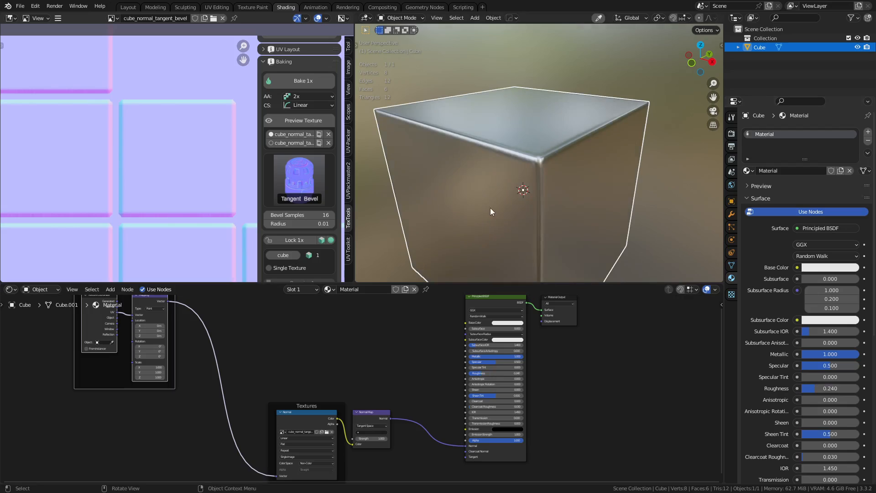
Deselect the cube and examine the baked bevel shading along its edges and corners from several angles and distances.
{"action": "middle_click_drag", "start_coordinate": [490, 207], "coordinate": [502, 221]}
{"action": "left_click", "coordinate": [652, 171]}
{"action": "scroll", "coordinate": [561, 184], "scroll_direction": "up", "scroll_amount": 1}
{"action": "scroll", "coordinate": [562, 184], "scroll_direction": "up", "scroll_amount": 1}
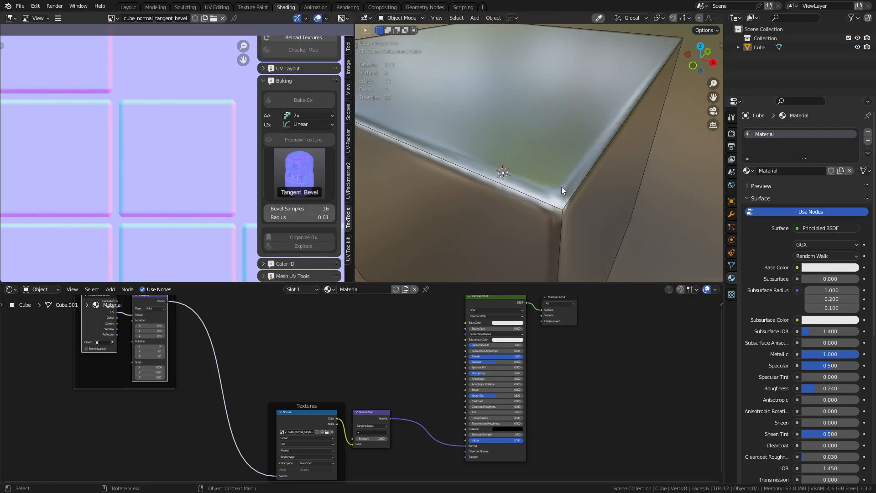
{"action": "scroll", "coordinate": [559, 210], "scroll_direction": "down", "scroll_amount": 4}
{"action": "key", "text": "shift+w"}
{"action": "scroll", "coordinate": [559, 210], "scroll_direction": "down", "scroll_amount": 3}
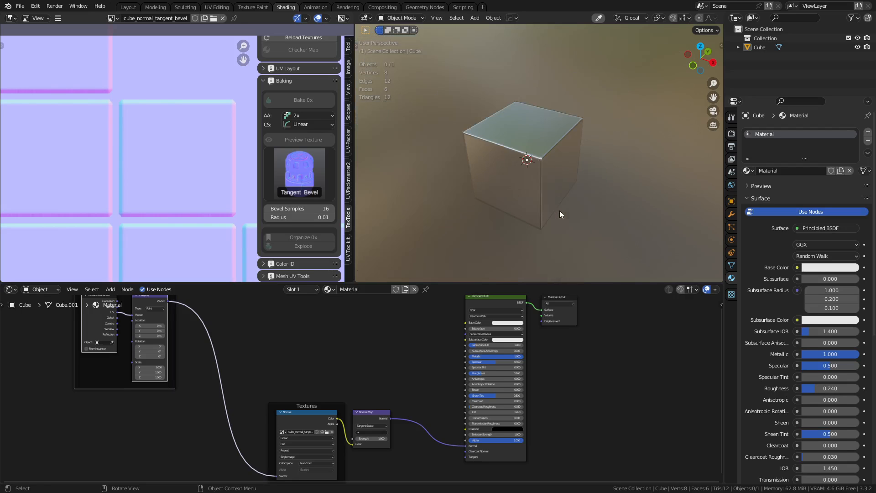
{"action": "middle_click_drag", "start_coordinate": [559, 210], "coordinate": [570, 183]}
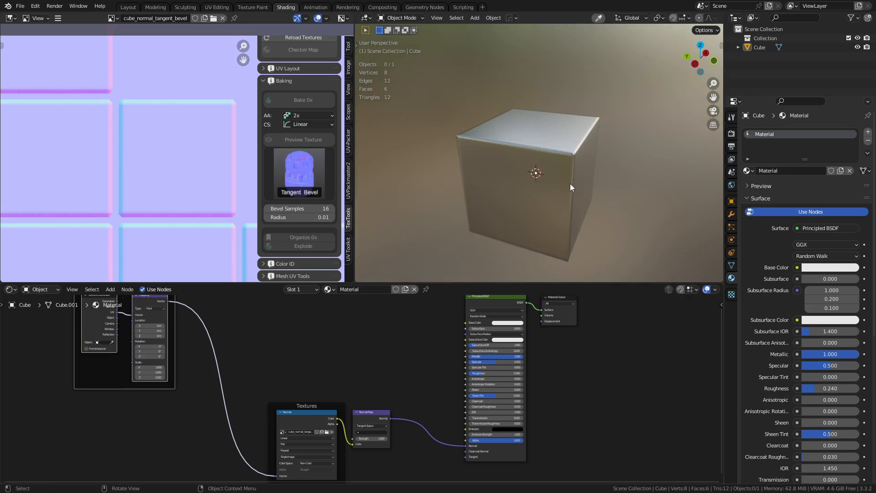
{"action": "scroll", "coordinate": [579, 177], "scroll_direction": "up", "scroll_amount": 5}
{"action": "middle_click_drag", "start_coordinate": [655, 170], "coordinate": [586, 187]}
{"action": "scroll", "coordinate": [564, 188], "scroll_direction": "up", "scroll_amount": 1}
{"action": "key", "text": "z"}
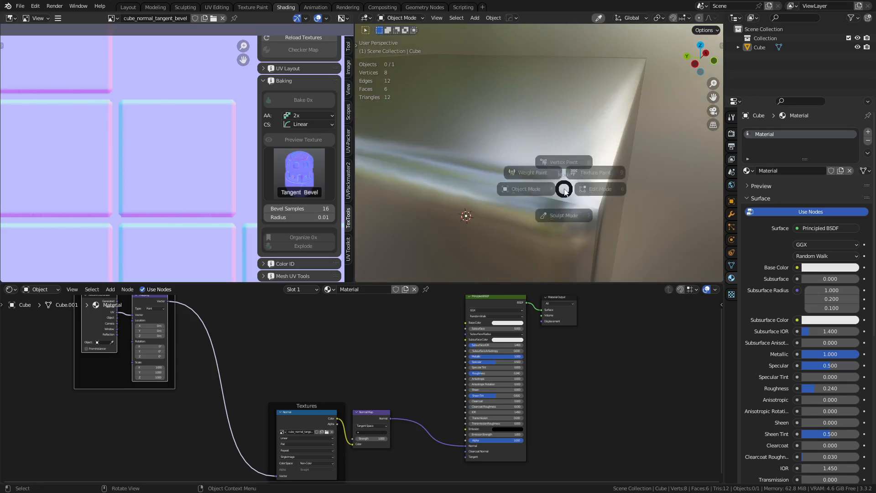
{"action": "middle_click", "coordinate": [564, 199], "text": "alt"}
{"action": "middle_click_drag", "start_coordinate": [546, 158], "coordinate": [538, 186]}
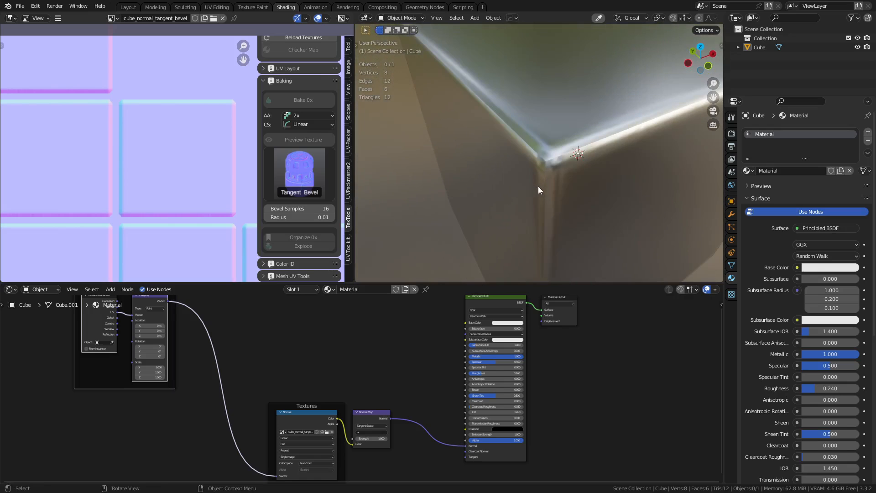
{"action": "scroll", "coordinate": [537, 214], "scroll_direction": "down", "scroll_amount": 6}
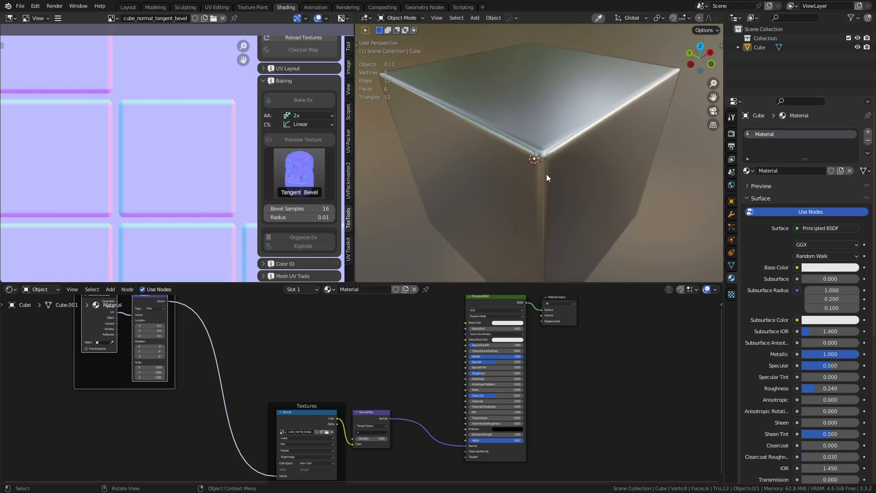
Switch the 3D viewport to Solid shading and open the cube's mesh for editing.
{"action": "scroll", "coordinate": [541, 183], "scroll_direction": "down", "scroll_amount": 2}
{"action": "key", "text": "ctrl+Tab"}
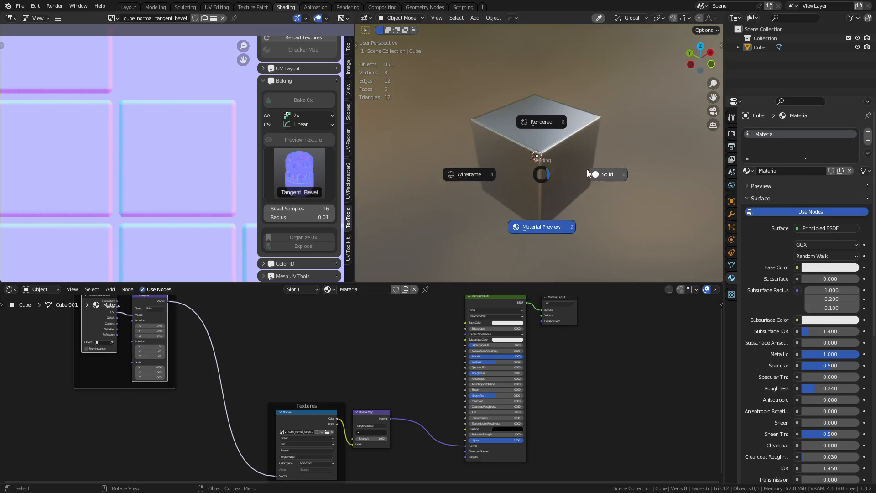
{"action": "left_click", "coordinate": [620, 178]}
{"action": "left_click", "coordinate": [515, 163]}
{"action": "middle_click_drag", "start_coordinate": [559, 197], "coordinate": [520, 176]}
{"action": "middle_click_drag", "start_coordinate": [647, 202], "coordinate": [600, 150]}
{"action": "left_click", "coordinate": [578, 172], "text": "shift"}
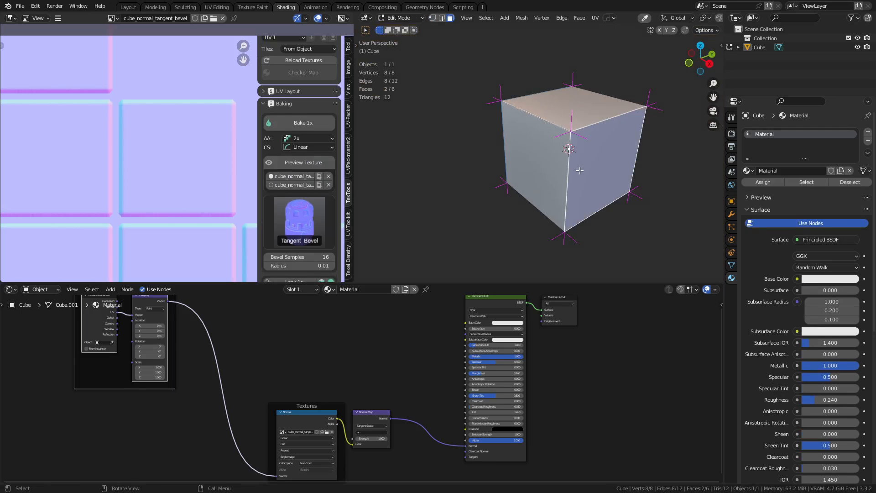
Bevel all of the cube's edges with one segment about 0.005 m wide, return to Object Mode and deselect it.
{"action": "key", "text": "a"}
{"action": "scroll", "coordinate": [602, 175], "scroll_direction": "up", "scroll_amount": 4}
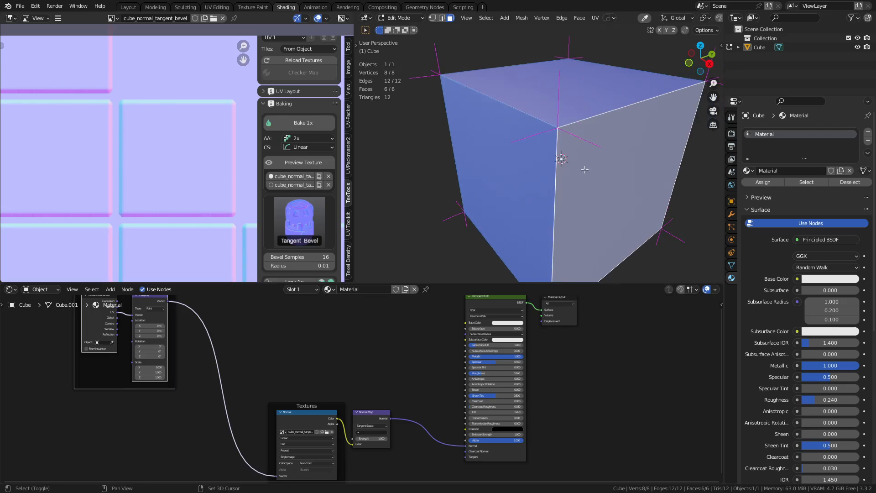
{"action": "key", "text": "ctrl+b"}
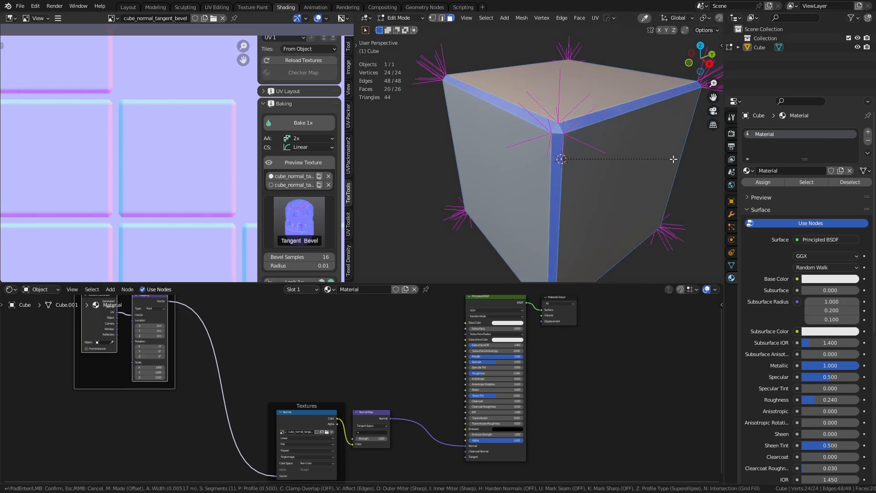
{"action": "left_click", "coordinate": [675, 160]}
{"action": "key", "text": "Tab"}
{"action": "key", "text": "alt+a"}
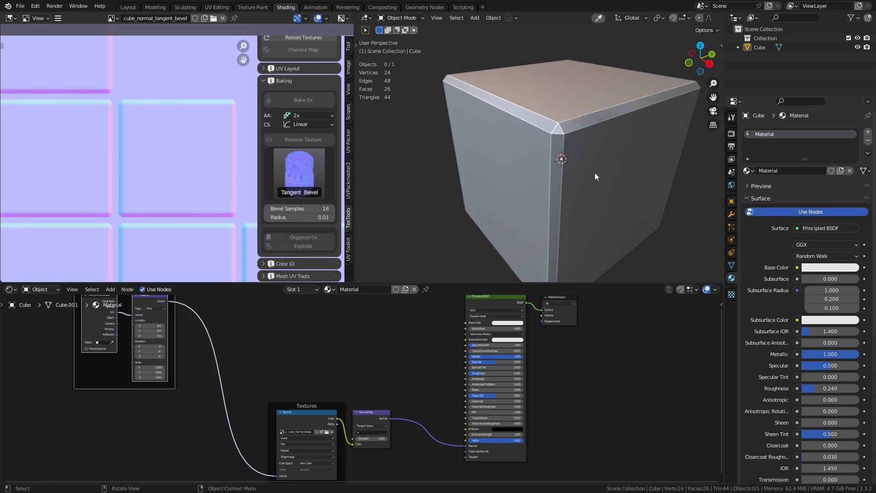
Select the bevelled cube and apply Shade Smooth to it.
{"action": "left_click", "coordinate": [731, 214]}
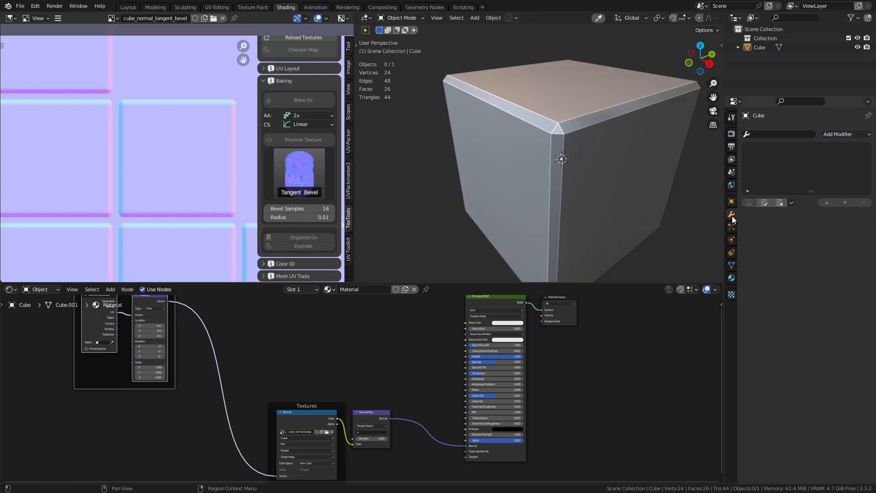
{"action": "left_click", "coordinate": [625, 180]}
{"action": "right_click", "coordinate": [626, 180]}
{"action": "left_click", "coordinate": [626, 180]}
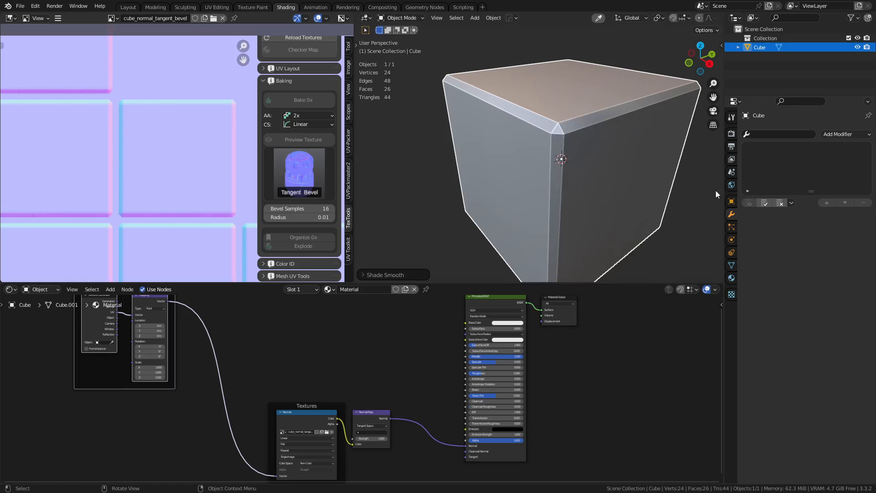
Add a Weighted Normal modifier to the cube and set its Weight to 100.
{"action": "left_click", "coordinate": [831, 134]}
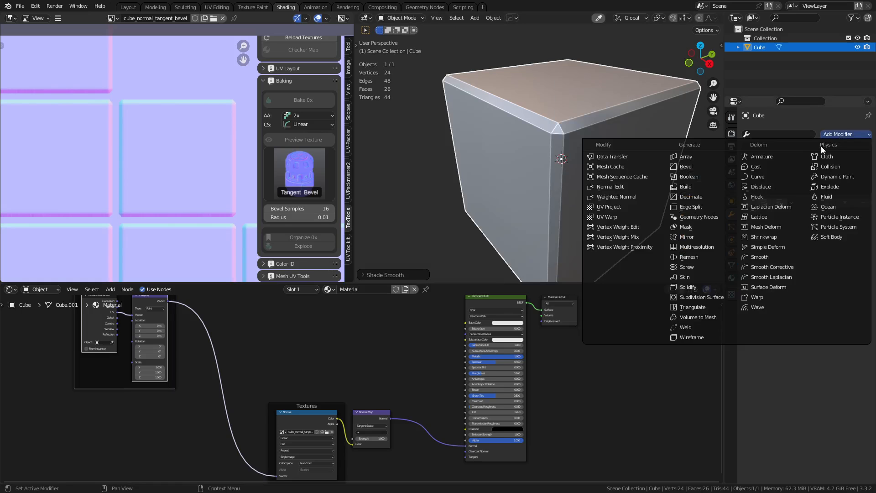
{"action": "left_click", "coordinate": [633, 197]}
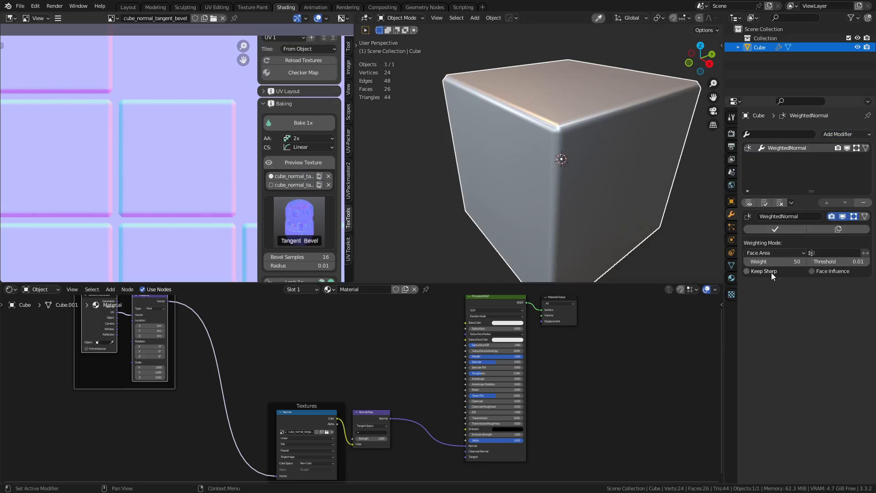
{"action": "left_click_drag", "start_coordinate": [779, 261], "coordinate": [804, 261]}
Enter Edit Mode on the cube and turn off the display of its normals in the viewport overlays.
{"action": "key", "text": "Tab"}
{"action": "left_click", "coordinate": [574, 181]}
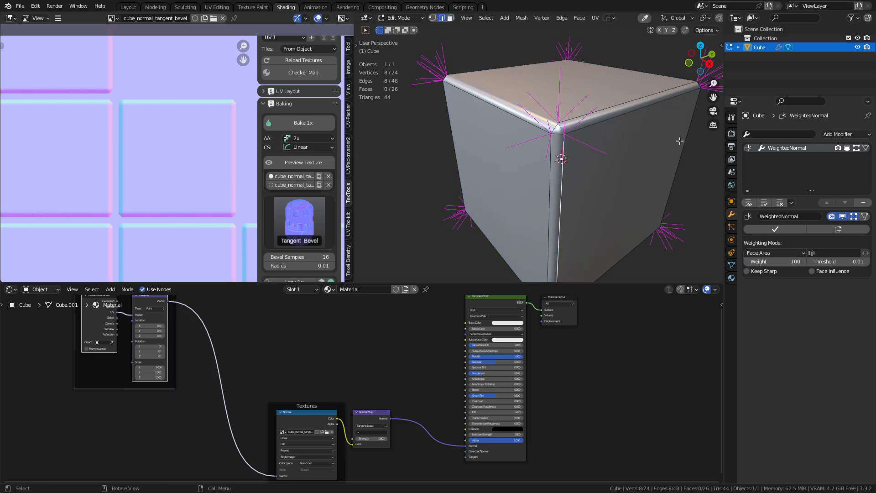
{"action": "middle_click_drag", "start_coordinate": [648, 151], "coordinate": [641, 151], "text": "shift"}
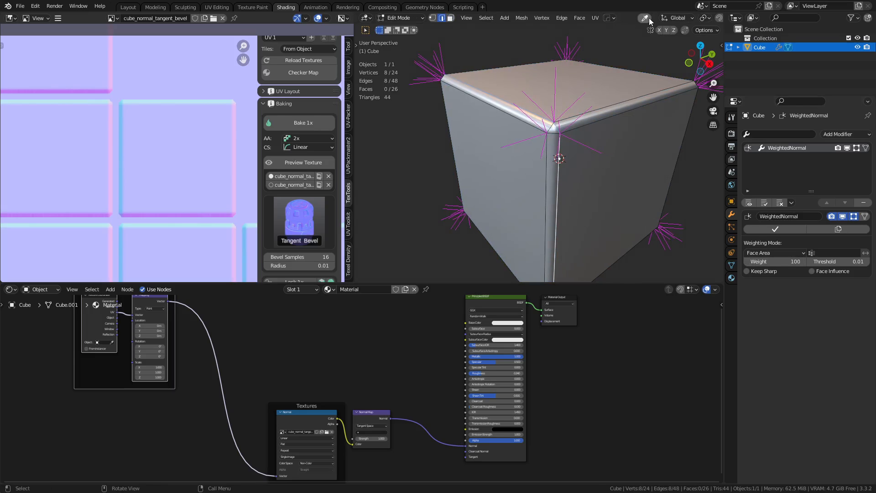
{"action": "scroll", "coordinate": [646, 18], "scroll_direction": "down", "scroll_amount": 6}
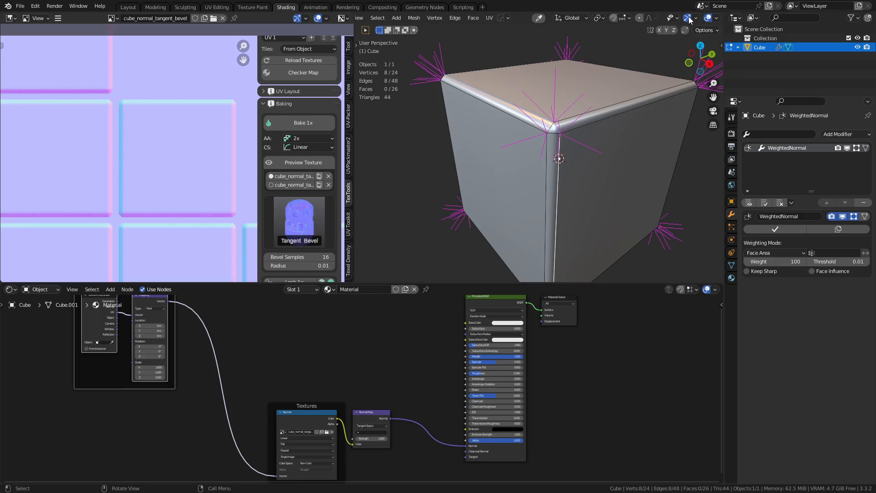
{"action": "scroll", "coordinate": [683, 20], "scroll_direction": "down", "scroll_amount": 4}
{"action": "left_click", "coordinate": [643, 18]}
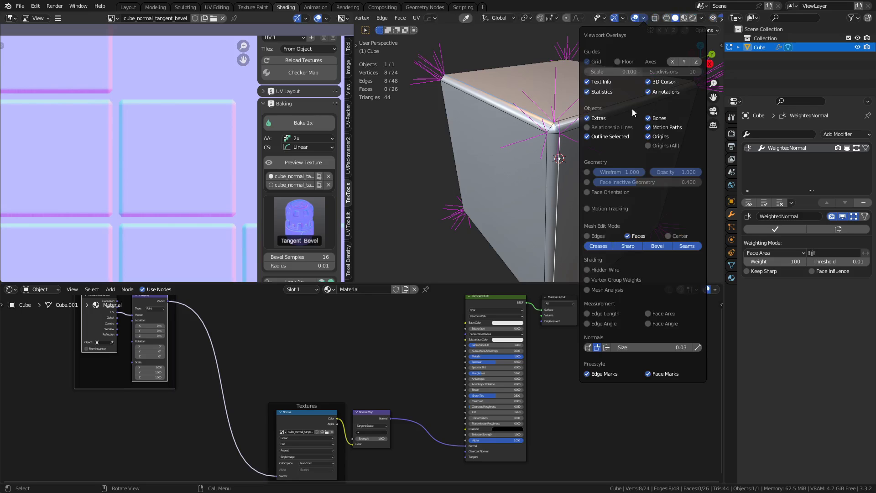
{"action": "left_click", "coordinate": [600, 347]}
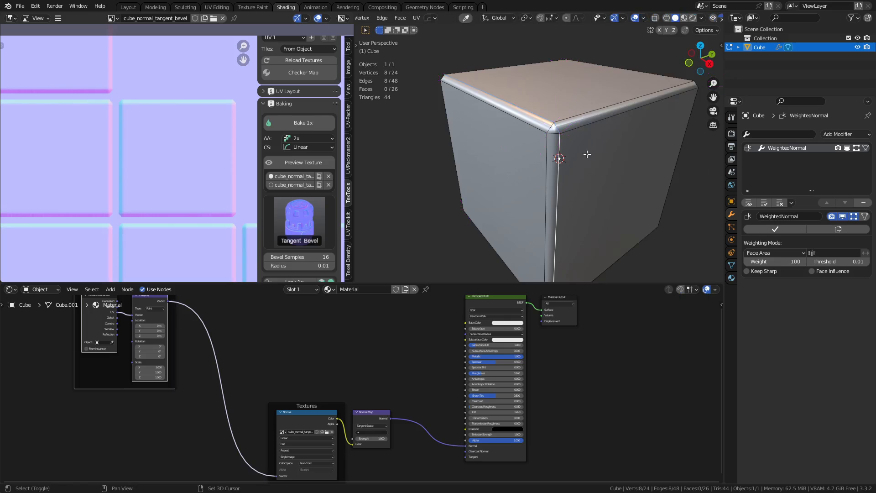
Mark the bevel edge loops around two opposite faces as seams, plus one bottom edge that cuts the strip between them.
{"action": "middle_click_drag", "start_coordinate": [586, 155], "coordinate": [569, 187]}
{"action": "left_click", "coordinate": [552, 187]}
{"action": "left_click", "coordinate": [554, 188], "text": "alt"}
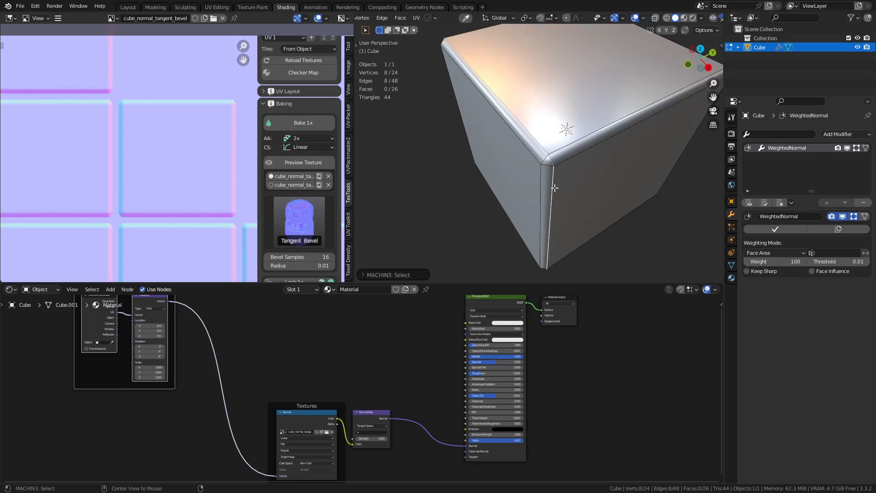
{"action": "scroll", "coordinate": [504, 200], "scroll_direction": "down", "scroll_amount": 4}
{"action": "middle_click_drag", "start_coordinate": [548, 142], "coordinate": [534, 161]}
{"action": "scroll", "coordinate": [573, 158], "scroll_direction": "up", "scroll_amount": 2}
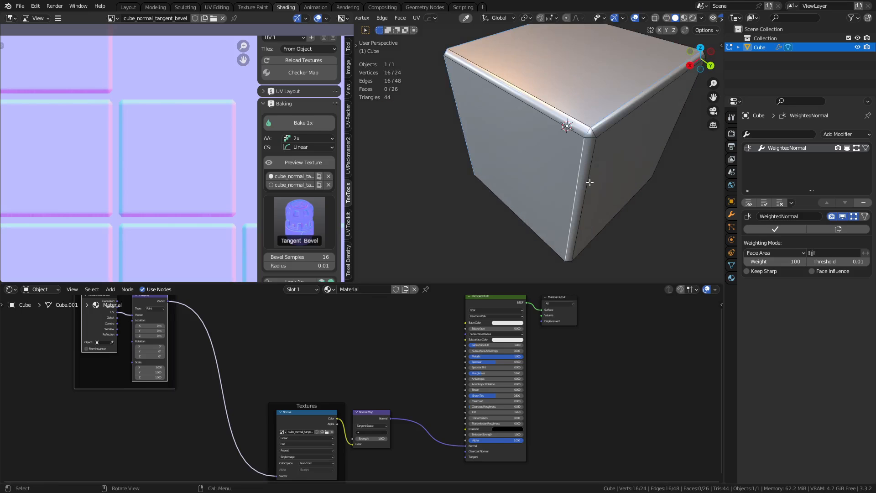
{"action": "key", "text": "u"}
{"action": "left_click", "coordinate": [661, 171]}
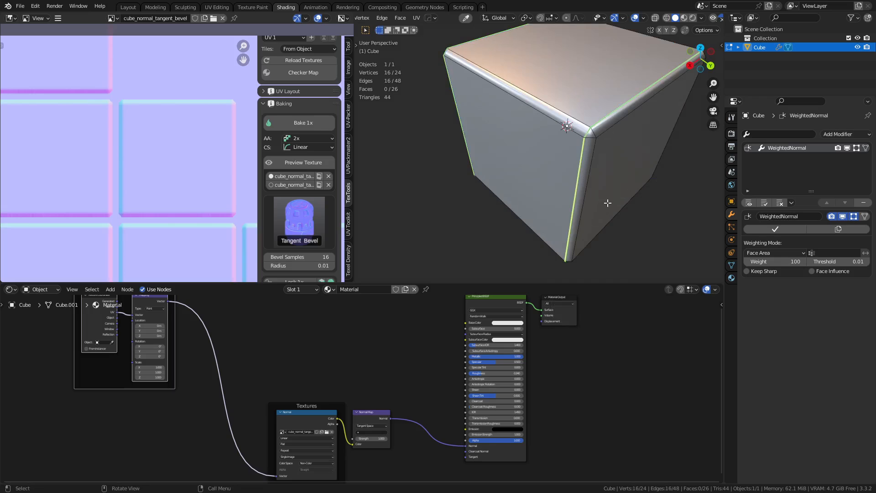
{"action": "middle_click_drag", "start_coordinate": [607, 203], "coordinate": [620, 159]}
{"action": "left_click", "coordinate": [569, 144]}
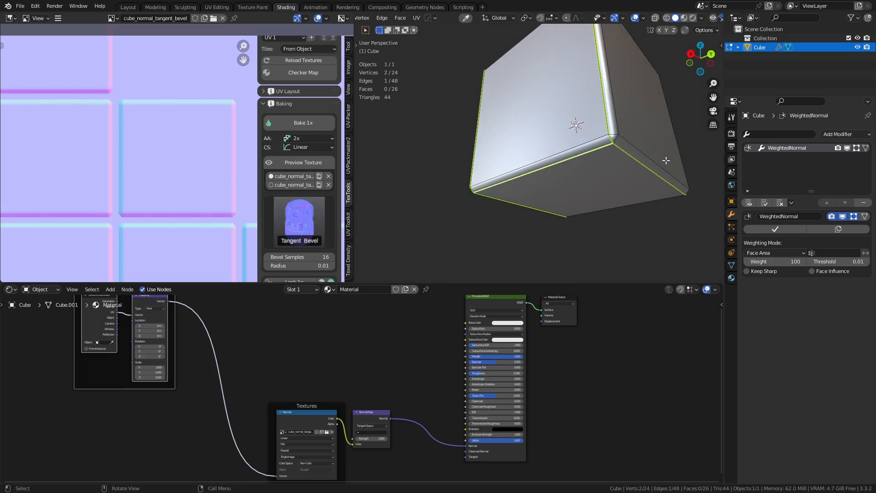
Unwrap the whole cube along its seams using the Conformal method.
{"action": "key", "text": "a"}
{"action": "key", "text": "u"}
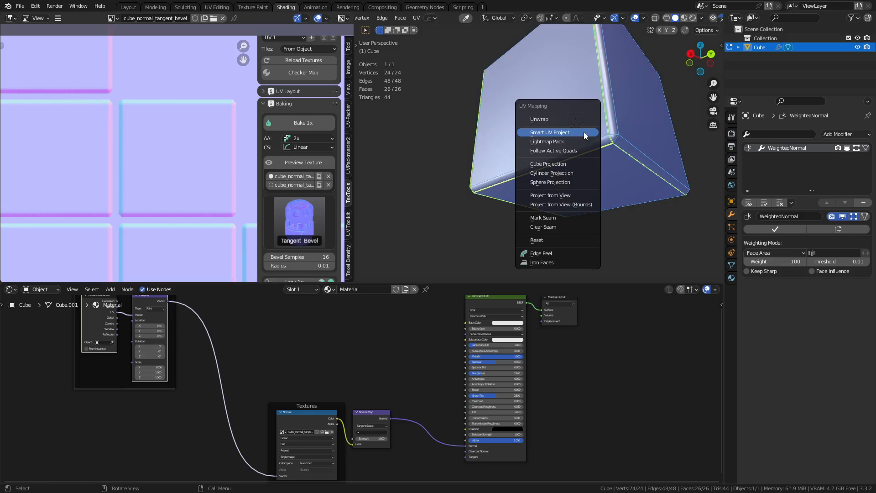
{"action": "left_click", "coordinate": [578, 117]}
{"action": "left_click", "coordinate": [412, 274]}
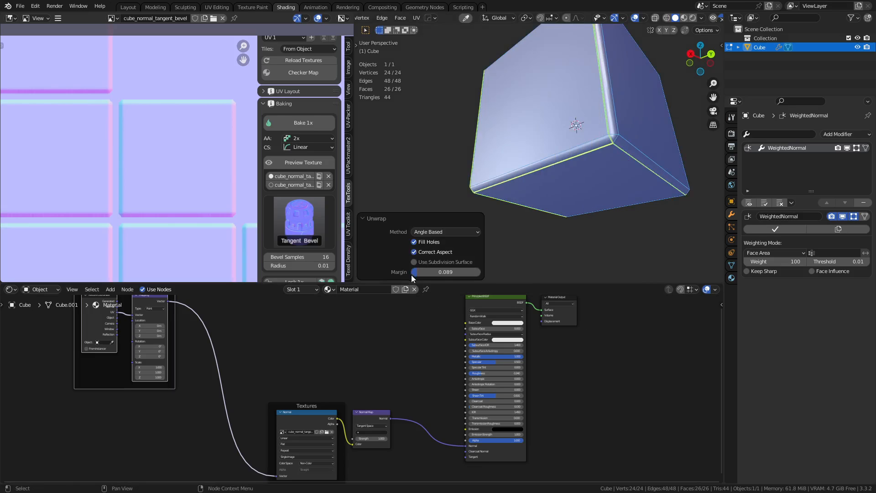
{"action": "left_click", "coordinate": [440, 232]}
{"action": "left_click", "coordinate": [439, 250]}
Open the UV Editing workspace and inspect the cube's unwrapped islands over the baked normal map.
{"action": "left_click", "coordinate": [216, 9]}
{"action": "scroll", "coordinate": [148, 280], "scroll_direction": "down", "scroll_amount": 2}
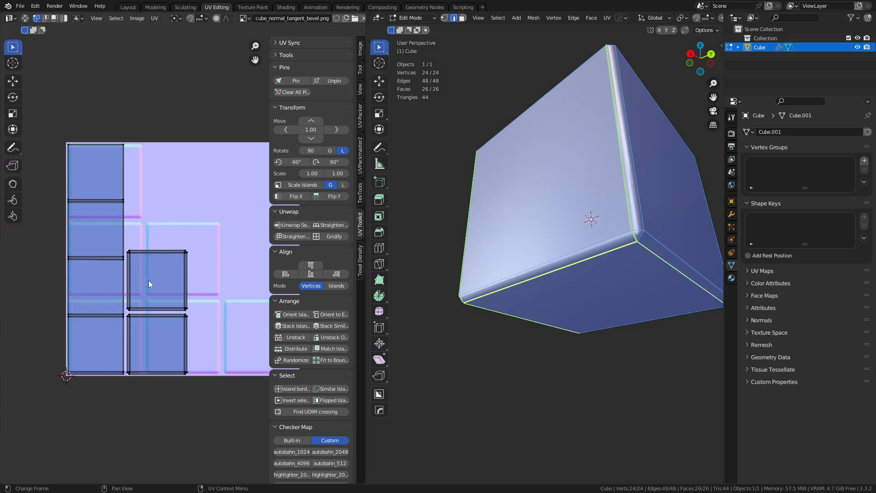
{"action": "scroll", "coordinate": [148, 280], "scroll_direction": "up", "scroll_amount": 1}
{"action": "middle_click_drag", "start_coordinate": [164, 289], "coordinate": [196, 295]}
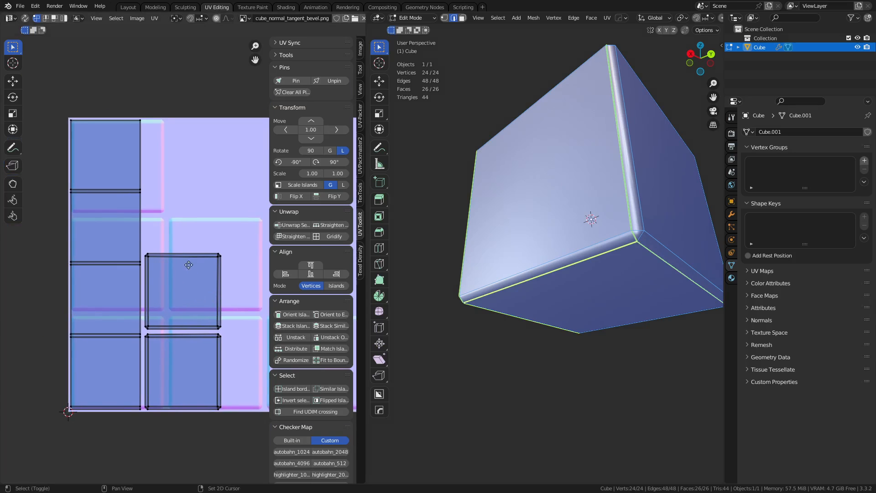
{"action": "middle_click_drag", "start_coordinate": [188, 264], "coordinate": [180, 265]}
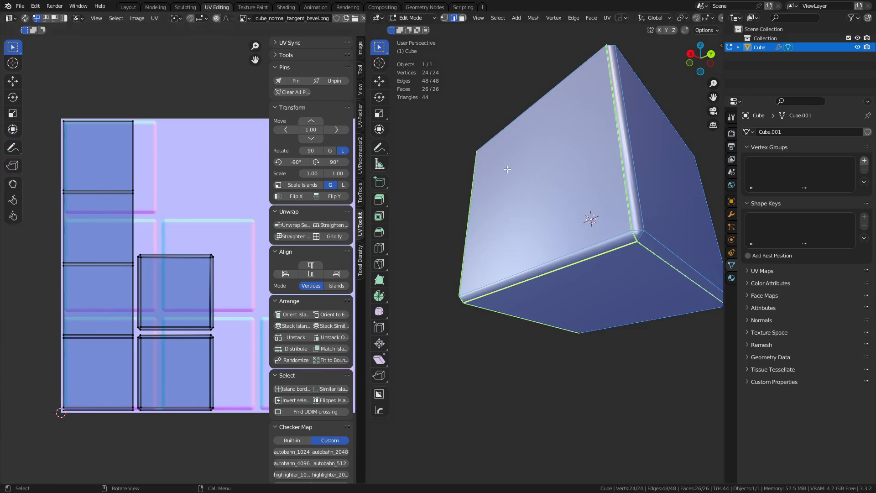
Mark one upper bevel edge on the connected strip of faces as an additional seam.
{"action": "middle_click_drag", "start_coordinate": [576, 249], "coordinate": [575, 211]}
{"action": "left_click", "coordinate": [561, 146]}
{"action": "key", "text": "u"}
{"action": "left_click", "coordinate": [659, 207]}
Mark the remaining upper and lower bevel edges on the cube's opposite side as seams to separate every face.
{"action": "scroll", "coordinate": [667, 234], "scroll_direction": "down", "scroll_amount": 4}
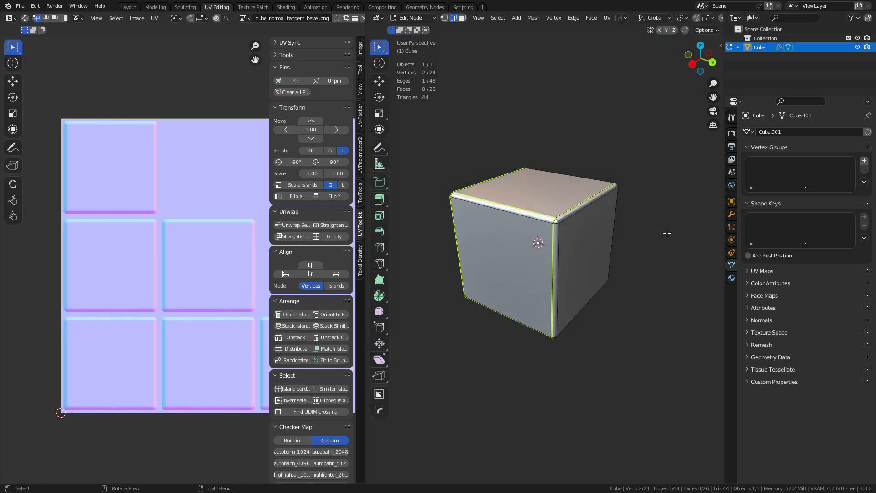
{"action": "middle_click_drag", "start_coordinate": [667, 234], "coordinate": [475, 250]}
{"action": "scroll", "coordinate": [497, 248], "scroll_direction": "up", "scroll_amount": 5}
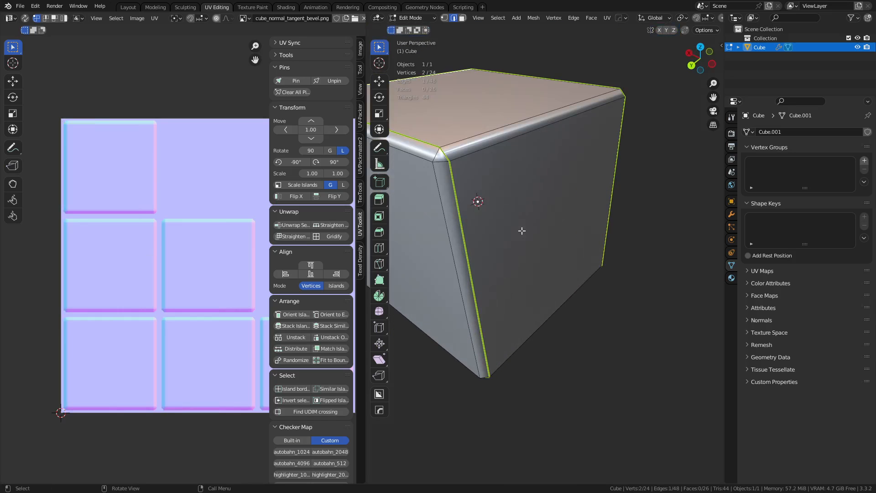
{"action": "middle_click_drag", "start_coordinate": [496, 152], "coordinate": [547, 255], "text": "shift"}
{"action": "left_click", "coordinate": [528, 215]}
{"action": "scroll", "coordinate": [529, 225], "scroll_direction": "up", "scroll_amount": 1}
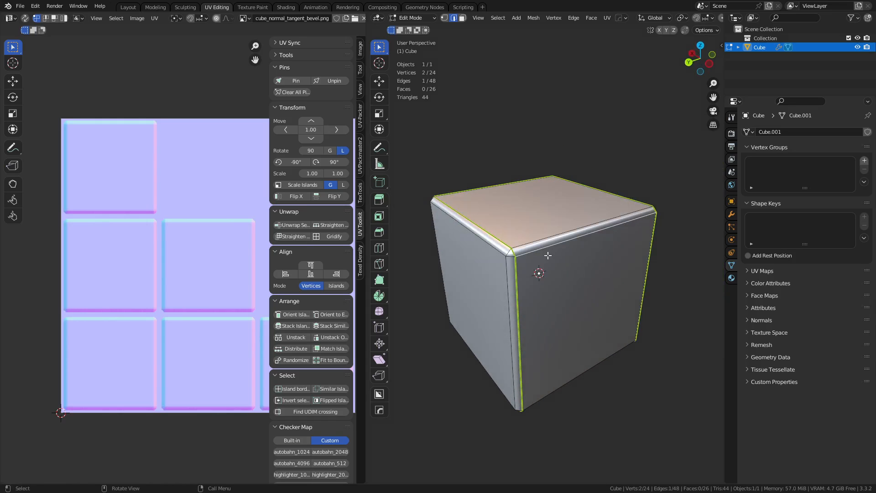
{"action": "left_click", "coordinate": [543, 240]}
{"action": "middle_click_drag", "start_coordinate": [573, 291], "coordinate": [573, 213]}
{"action": "left_click", "coordinate": [540, 345], "text": "shift"}
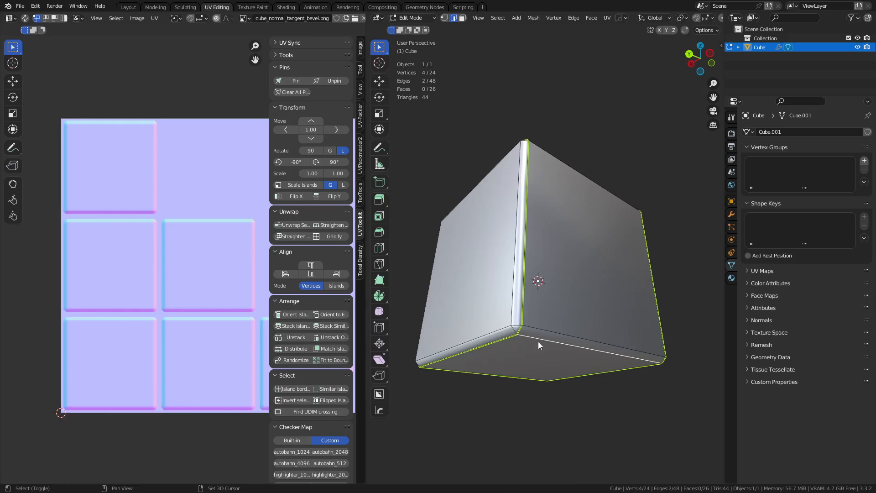
Unwrap the whole cube again with the Conformal method and a 0.089 margin, and check the separate face islands.
{"action": "key", "text": "a"}
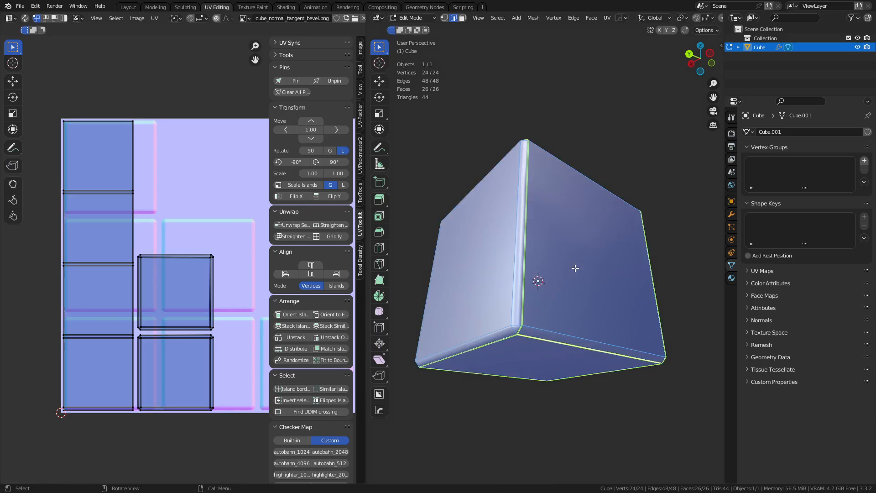
{"action": "key", "text": "u"}
{"action": "left_click", "coordinate": [575, 268]}
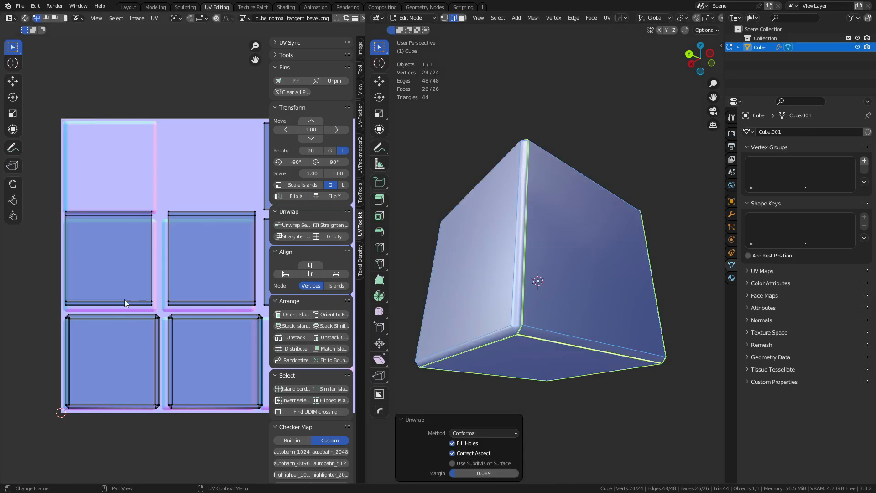
{"action": "scroll", "coordinate": [184, 278], "scroll_direction": "down", "scroll_amount": 1}
{"action": "middle_click_drag", "start_coordinate": [184, 278], "coordinate": [119, 304]}
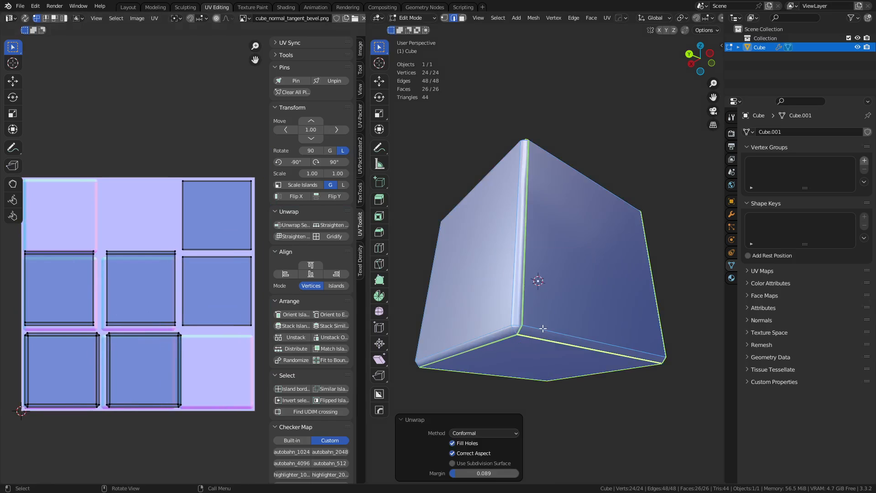
Leave mesh editing for Object Mode and return to the Shading workspace.
{"action": "key", "text": "ctrl+Tab"}
{"action": "key", "text": "4"}
{"action": "middle_click_drag", "start_coordinate": [560, 311], "coordinate": [577, 321]}
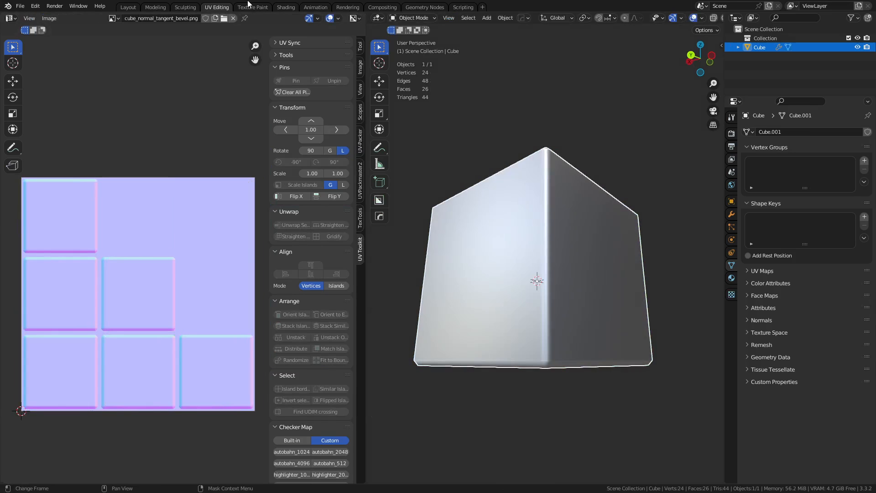
{"action": "left_click", "coordinate": [285, 7]}
Bake the Tangent Bevel map for the bevelled cube with 16 bevel samples and a 0.01 radius.
{"action": "scroll", "coordinate": [177, 172], "scroll_direction": "down", "scroll_amount": 2}
{"action": "scroll", "coordinate": [178, 172], "scroll_direction": "up", "scroll_amount": 1}
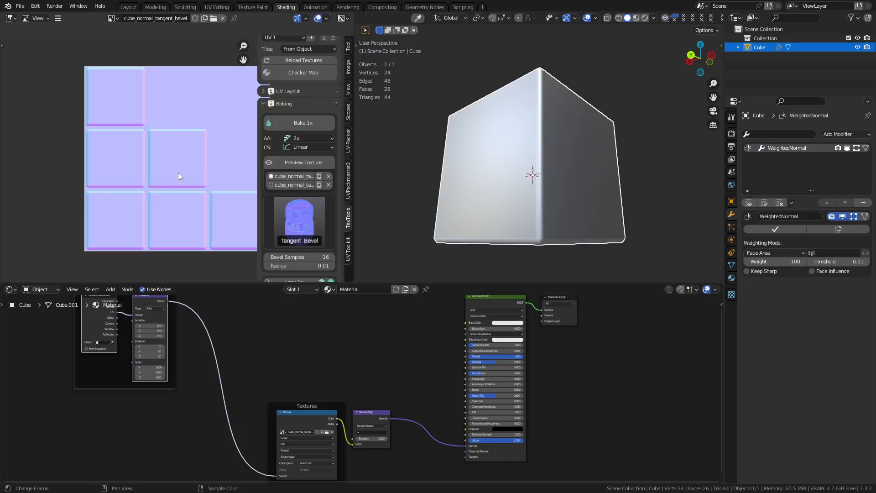
{"action": "scroll", "coordinate": [183, 175], "scroll_direction": "up", "scroll_amount": 1}
{"action": "middle_click_drag", "start_coordinate": [207, 170], "coordinate": [174, 154]}
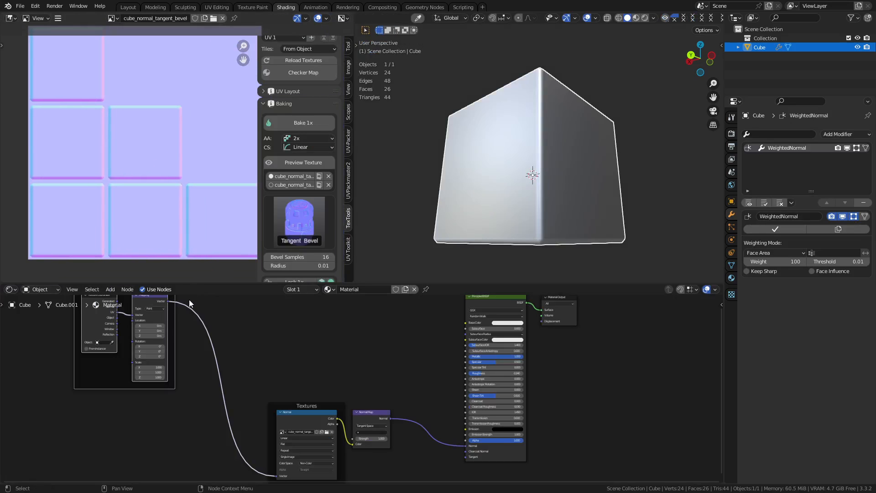
{"action": "middle_click_drag", "start_coordinate": [212, 323], "coordinate": [236, 357]}
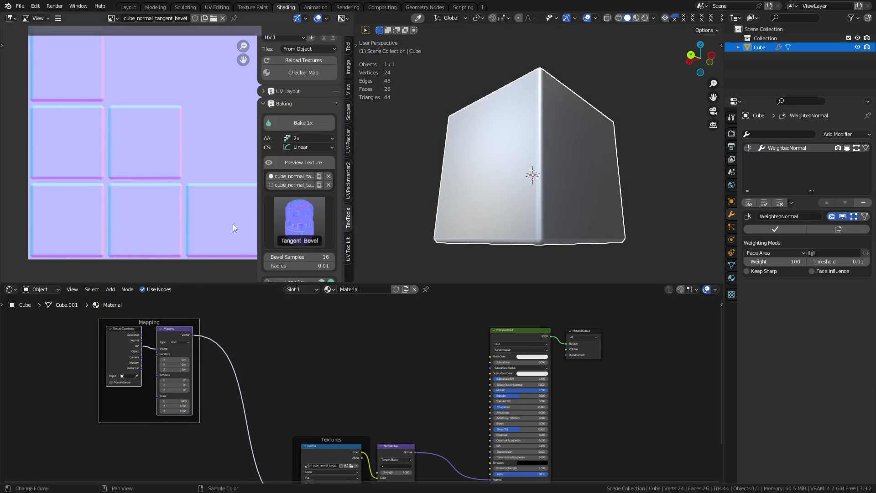
{"action": "left_click", "coordinate": [300, 121]}
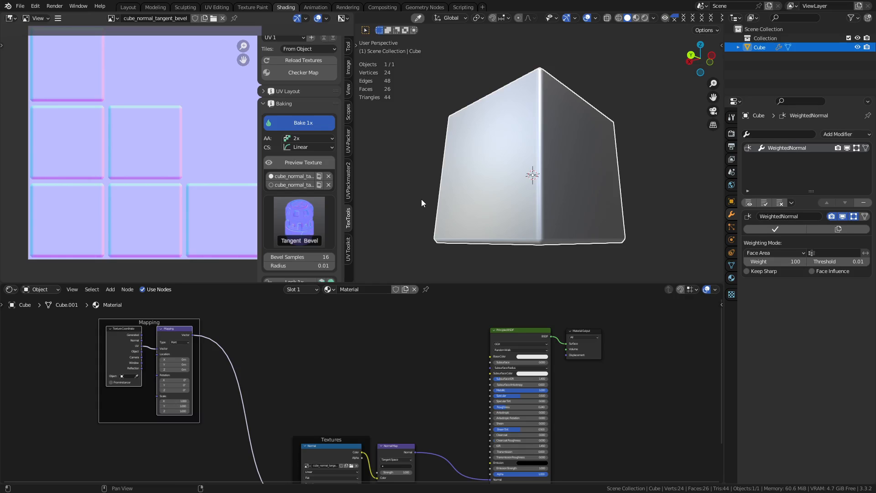
Inspect the baked bevel map, save it as cube_normal_tangent_bevel.png, and reload the images used by the material.
{"action": "scroll", "coordinate": [144, 184], "scroll_direction": "up", "scroll_amount": 3}
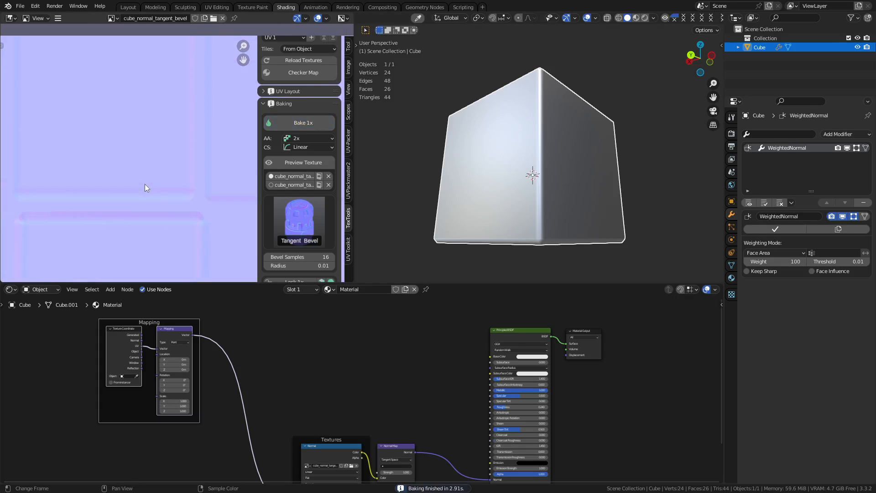
{"action": "scroll", "coordinate": [160, 193], "scroll_direction": "down", "scroll_amount": 3}
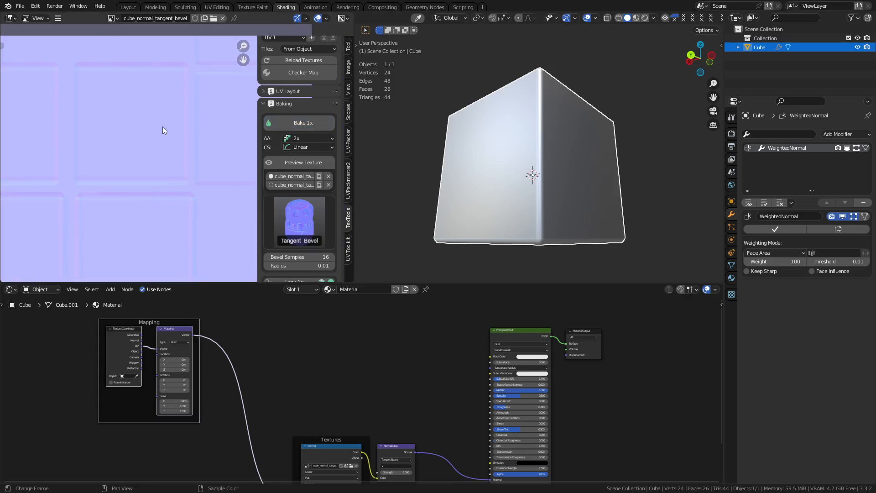
{"action": "key", "text": "alt+s"}
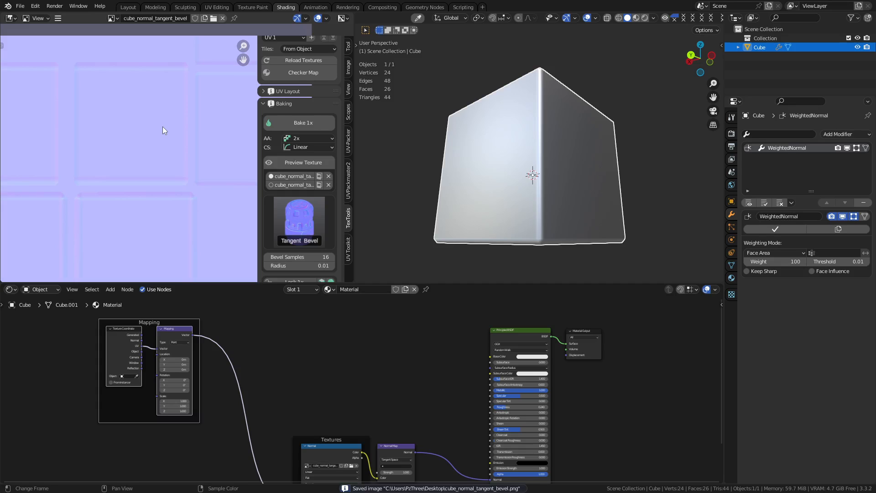
{"action": "middle_click_drag", "start_coordinate": [408, 442], "coordinate": [377, 362]}
{"action": "left_click", "coordinate": [323, 370]}
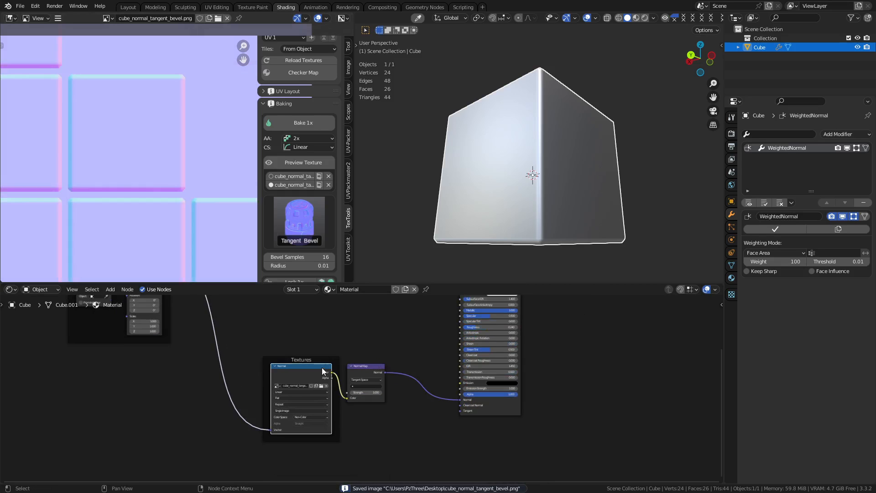
{"action": "key", "text": "alt+r"}
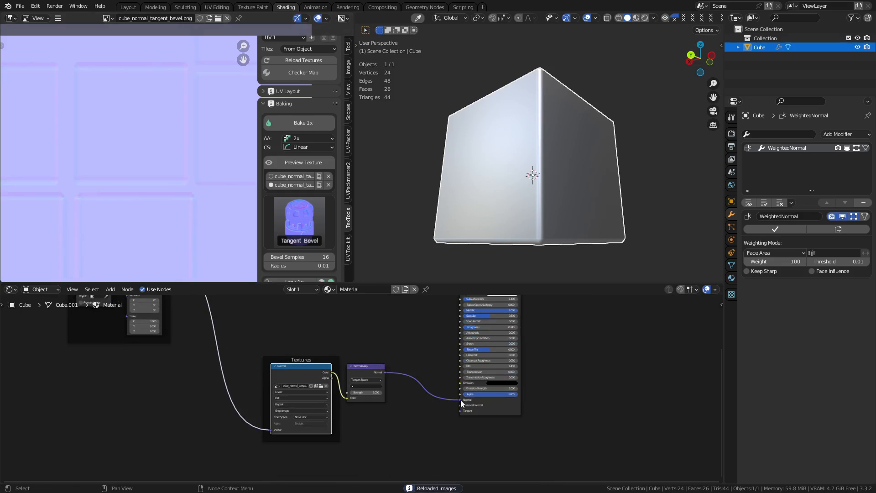
Reconnect the Normal Map output to the Principled BSDF Normal input and display the cube in Material Preview shading.
{"action": "left_click_drag", "start_coordinate": [461, 399], "coordinate": [447, 401]}
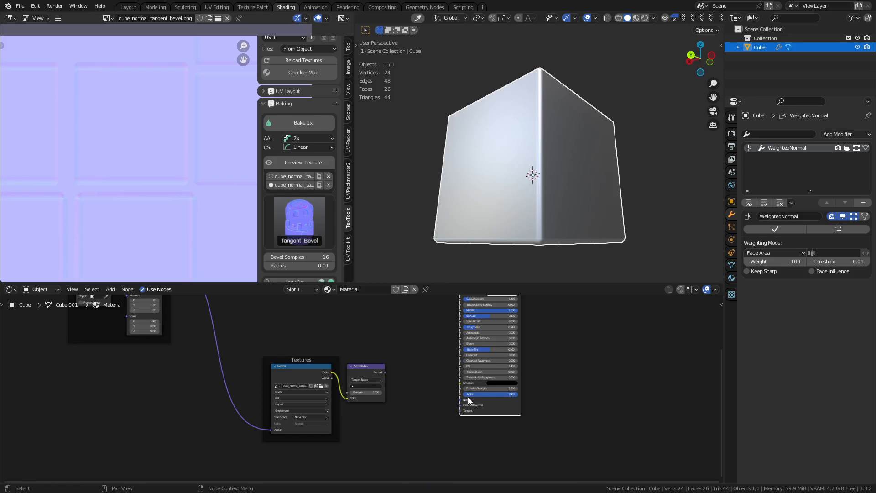
{"action": "left_click_drag", "start_coordinate": [385, 372], "coordinate": [457, 400]}
{"action": "middle_click_drag", "start_coordinate": [537, 107], "coordinate": [562, 176]}
{"action": "key", "text": "z"}
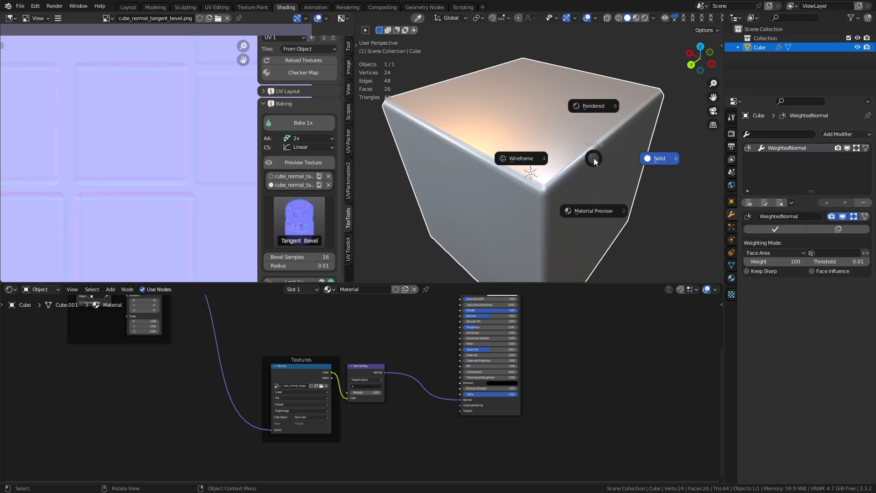
{"action": "left_click", "coordinate": [595, 198]}
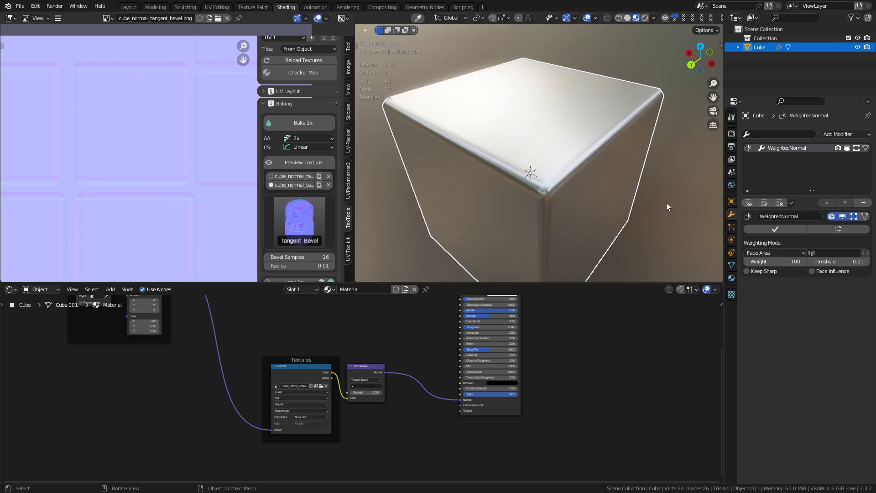
Examine the baked bevel shading along the cube's edges and corners, comparing it with and without the wireframe overlay.
{"action": "left_click", "coordinate": [666, 207]}
{"action": "scroll", "coordinate": [632, 201], "scroll_direction": "down", "scroll_amount": 1}
{"action": "key", "text": "shift+z"}
{"action": "scroll", "coordinate": [598, 195], "scroll_direction": "up", "scroll_amount": 3}
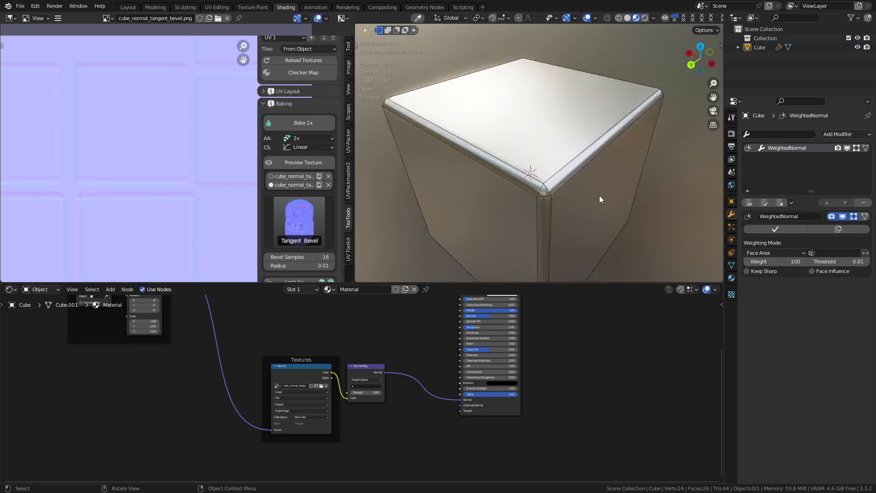
{"action": "middle_click_drag", "start_coordinate": [594, 199], "coordinate": [600, 179]}
{"action": "key", "text": "shift+z"}
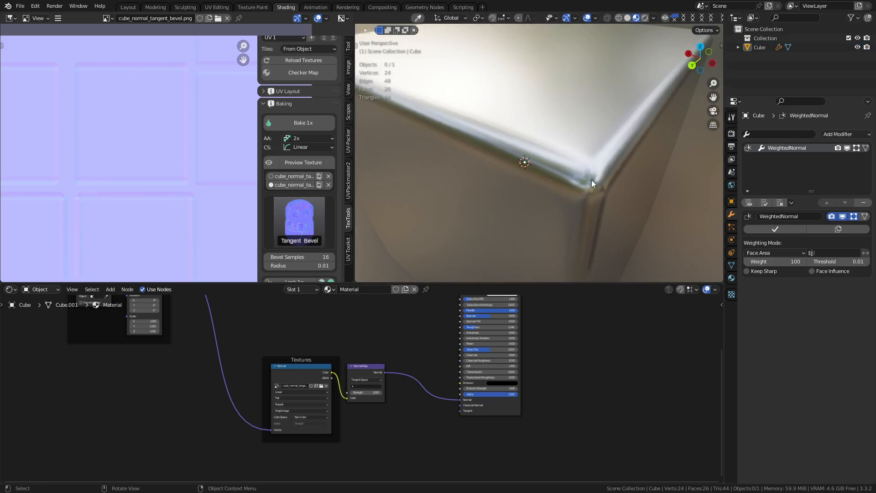
{"action": "scroll", "coordinate": [543, 171], "scroll_direction": "down", "scroll_amount": 4}
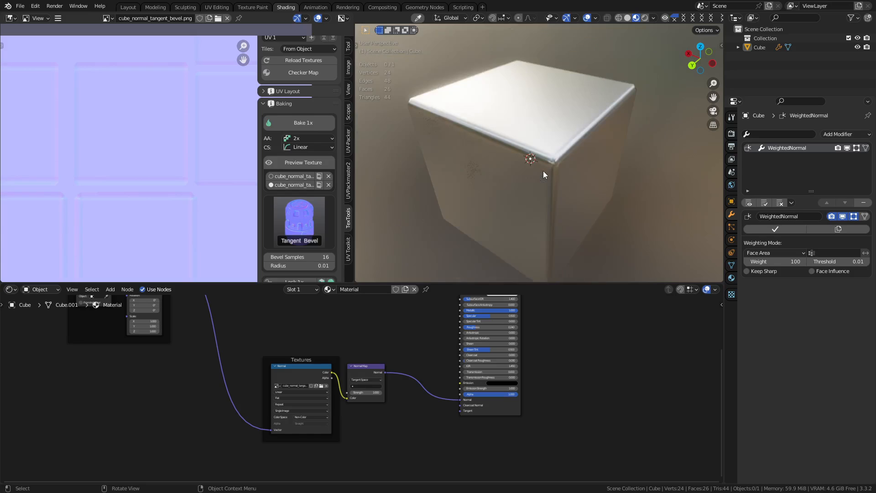
{"action": "scroll", "coordinate": [544, 174], "scroll_direction": "up", "scroll_amount": 1}
{"action": "scroll", "coordinate": [201, 217], "scroll_direction": "up", "scroll_amount": 3}
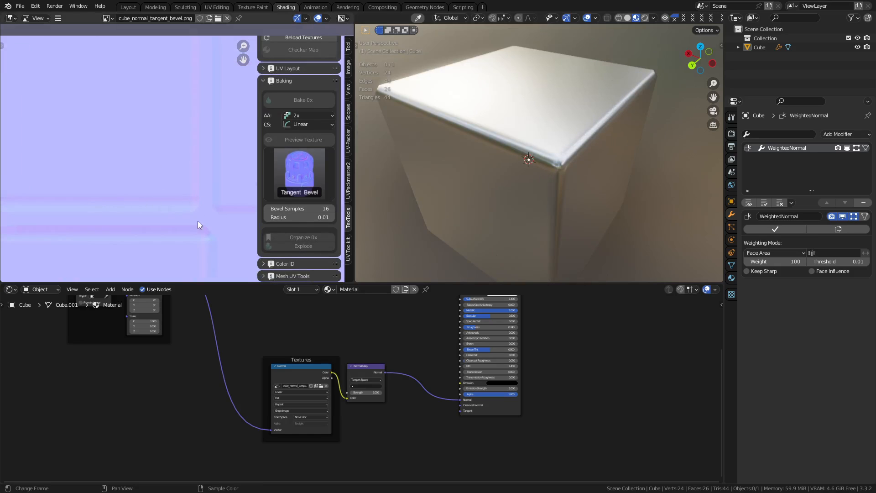
{"action": "left_click", "coordinate": [521, 163]}
{"action": "middle_click_drag", "start_coordinate": [521, 164], "coordinate": [643, 176]}
{"action": "scroll", "coordinate": [554, 206], "scroll_direction": "up", "scroll_amount": 5}
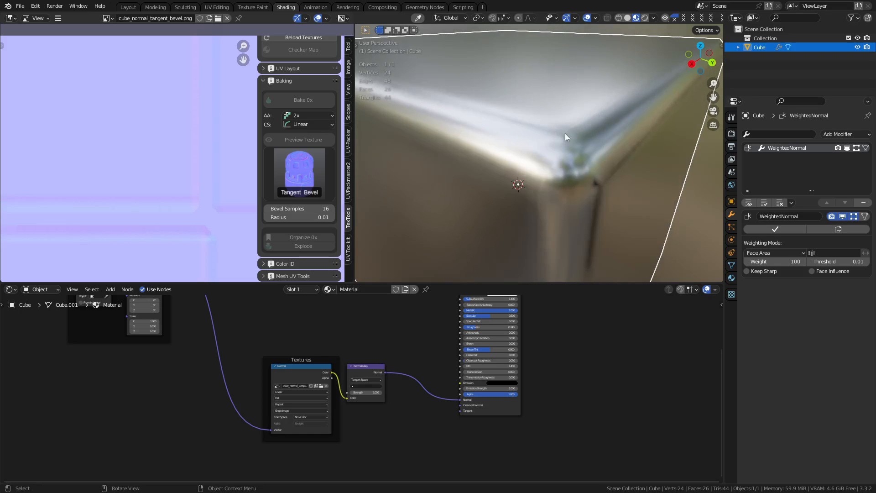
{"action": "scroll", "coordinate": [619, 100], "scroll_direction": "down", "scroll_amount": 8}
{"action": "mouse_move", "coordinate": [594, 188]}
{"action": "middle_mouse_down"}
{"action": "mouse_move", "coordinate": [587, 101]}
{"action": "mouse_move", "coordinate": [444, 195]}
{"action": "mouse_move", "coordinate": [467, 229]}
{"action": "mouse_move", "coordinate": [560, 219]}
{"action": "mouse_move", "coordinate": [571, 190]}
{"action": "mouse_move", "coordinate": [583, 188]}
{"action": "middle_mouse_up"}
Check the mesh's Auto Smooth normals setting and return to the Weighted Normal modifier's options.
{"action": "left_click", "coordinate": [731, 265]}
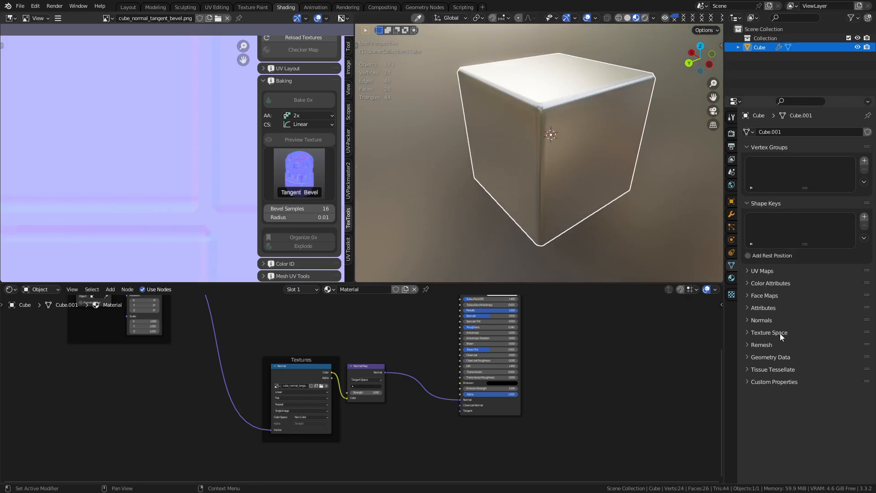
{"action": "left_click", "coordinate": [761, 320]}
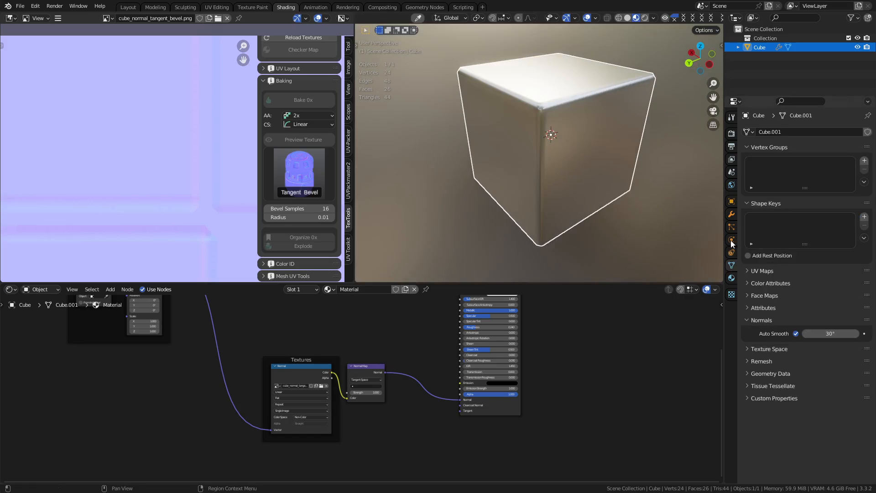
{"action": "left_click", "coordinate": [731, 214]}
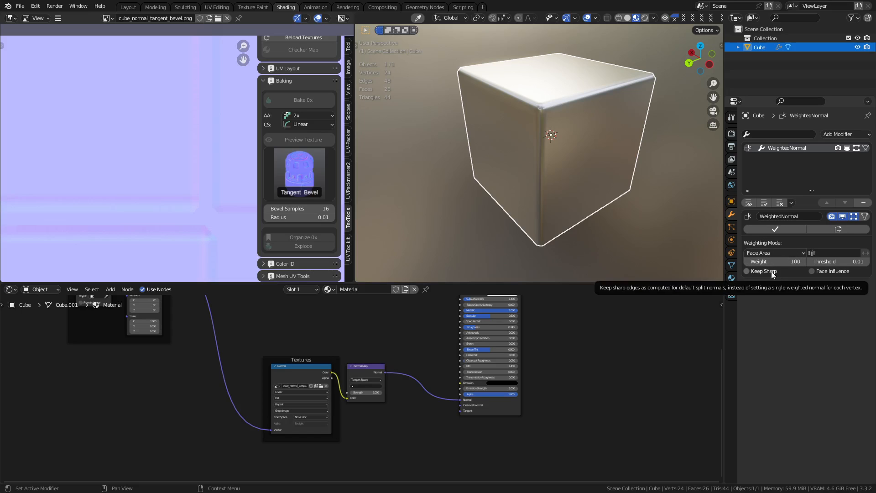
Enter mesh editing and add one vertical loop cut around the cube with a slide factor of about 0.545.
{"action": "middle_click_drag", "start_coordinate": [520, 157], "coordinate": [529, 132]}
{"action": "key", "text": "ctrl+Tab"}
{"action": "left_click", "coordinate": [562, 137]}
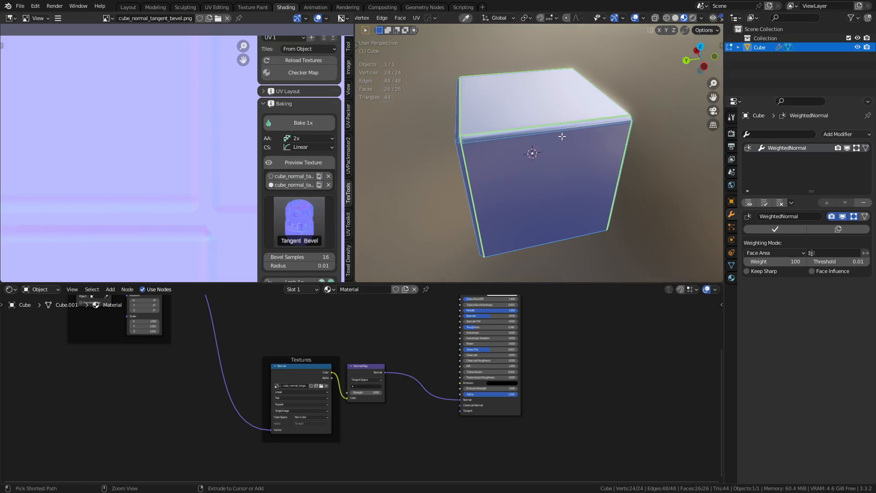
{"action": "key", "text": "ctrl+r"}
{"action": "left_click", "coordinate": [512, 146]}
{"action": "left_click", "coordinate": [534, 150]}
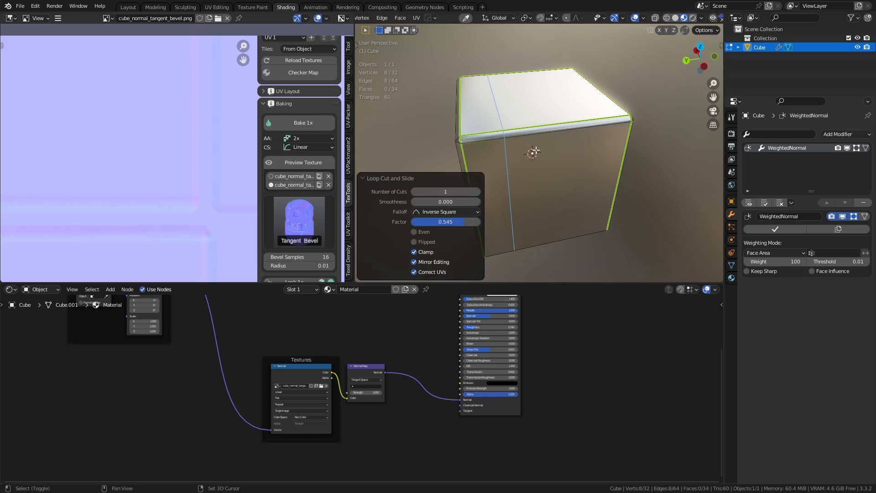
Bevel the new loop about 0.005 m with one segment and add a centred loop cut along the resulting strip.
{"action": "scroll", "coordinate": [567, 133], "scroll_direction": "up", "scroll_amount": 6}
{"action": "key", "text": "ctrl+b"}
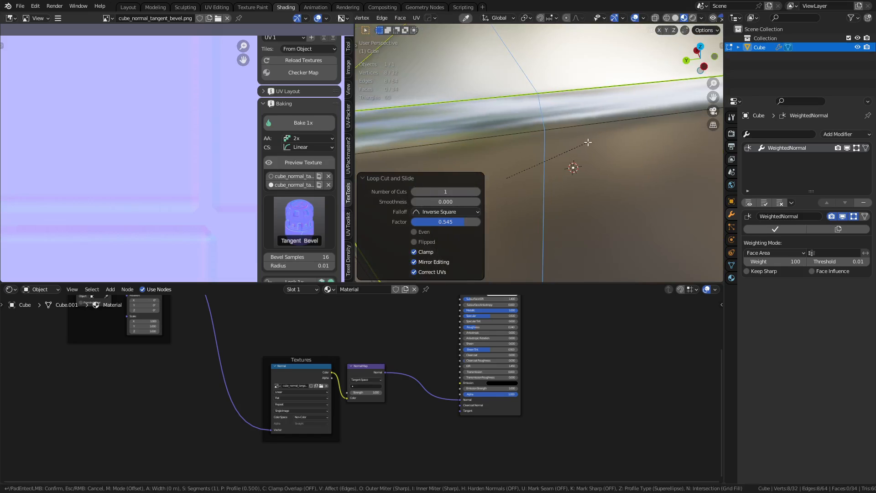
{"action": "left_click", "coordinate": [561, 133]}
{"action": "key", "text": "ctrl+r"}
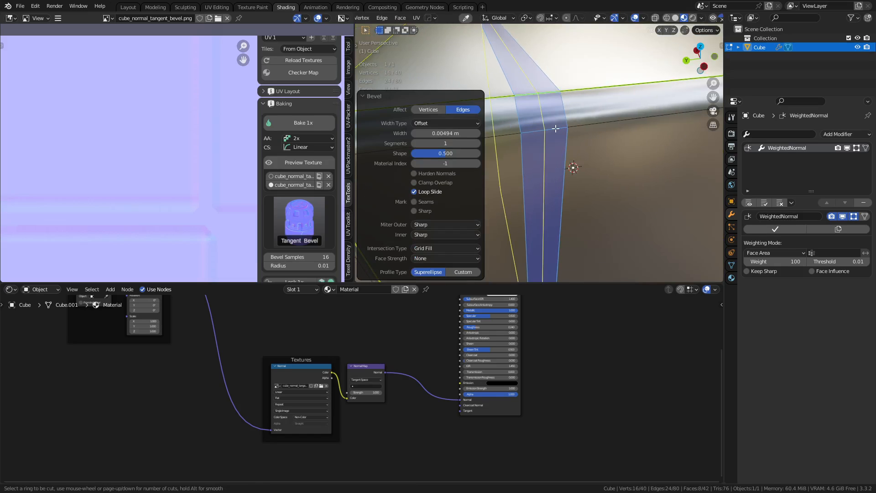
{"action": "left_click", "coordinate": [555, 129]}
{"action": "right_click", "coordinate": [628, 175]}
Shrink the centre loop inward by about 0.00667 m with Offset Even enabled to form a V-shaped groove.
{"action": "key", "text": "alt+s"}
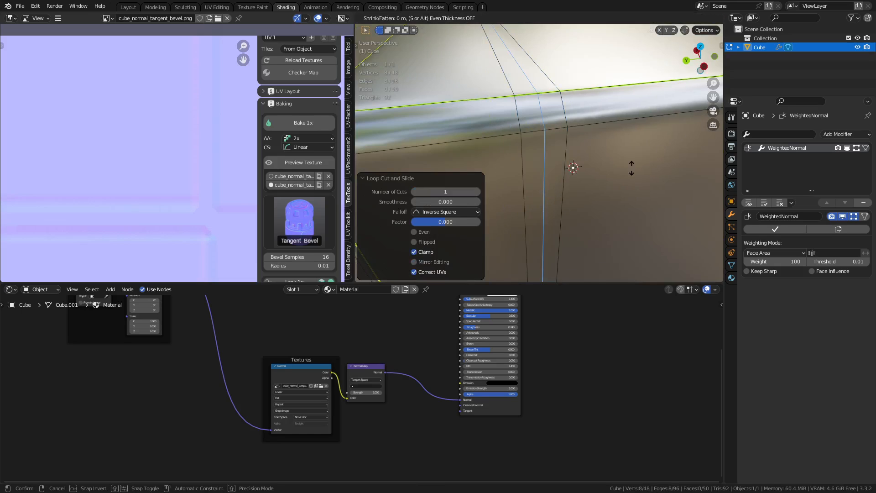
{"action": "left_click", "coordinate": [562, 162]}
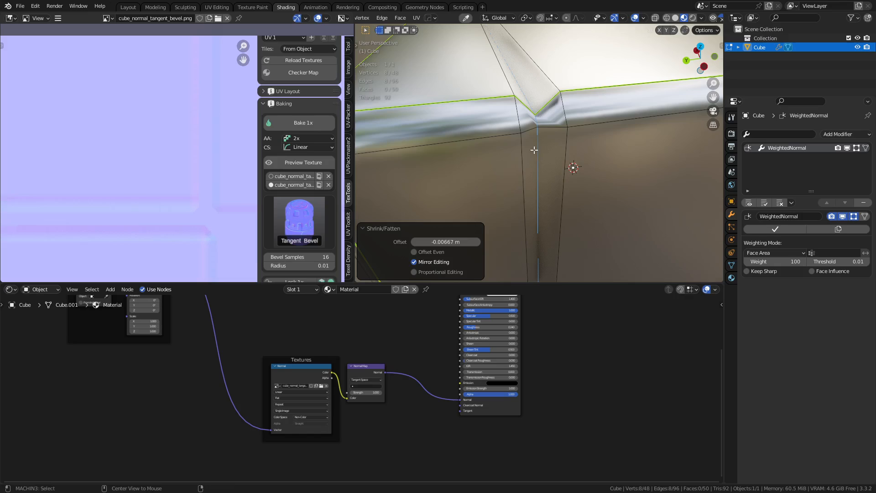
{"action": "scroll", "coordinate": [534, 151], "scroll_direction": "down", "scroll_amount": 4}
{"action": "middle_click_drag", "start_coordinate": [535, 152], "coordinate": [511, 147]}
{"action": "scroll", "coordinate": [512, 176], "scroll_direction": "up", "scroll_amount": 4}
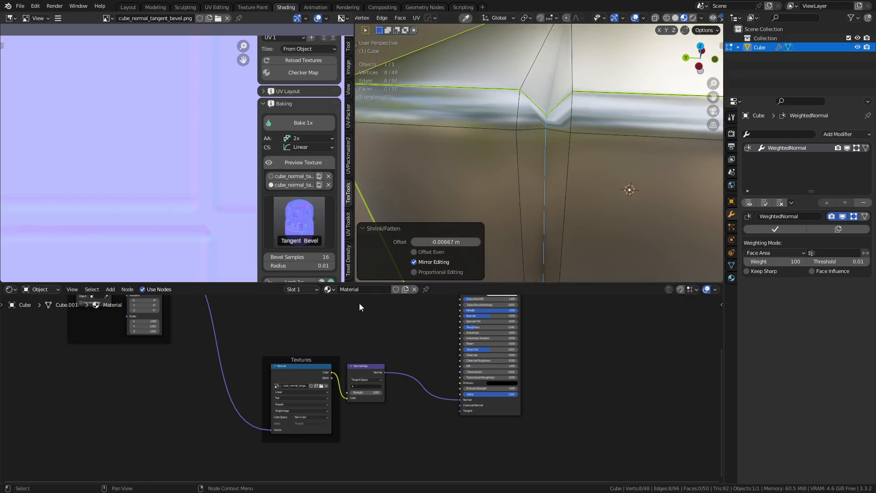
{"action": "left_click", "coordinate": [422, 254]}
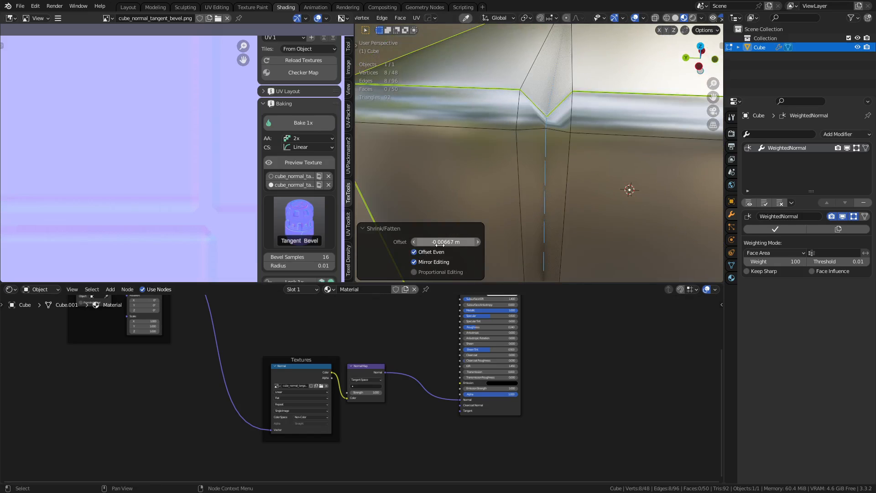
{"action": "mouse_move", "coordinate": [442, 242]}
{"action": "left_mouse_down"}
{"action": "mouse_move", "coordinate": [421, 241]}
{"action": "mouse_move", "coordinate": [443, 241]}
{"action": "left_mouse_up"}
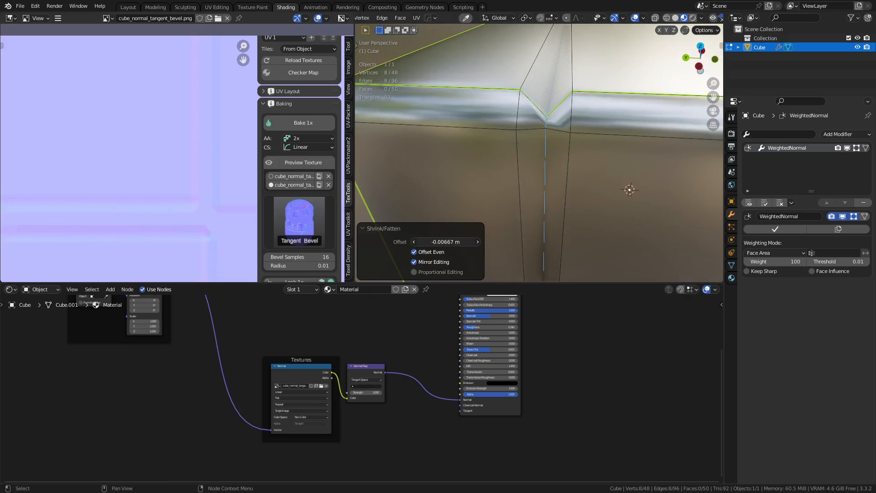
{"action": "middle_click_drag", "start_coordinate": [621, 168], "coordinate": [608, 168]}
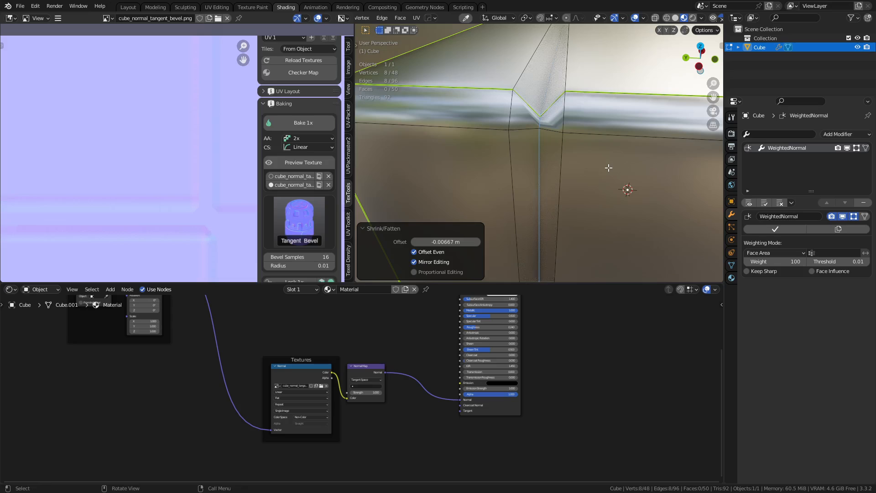
Mark the groove's centre edge loop as a seam and as sharp.
{"action": "key", "text": "alt+u"}
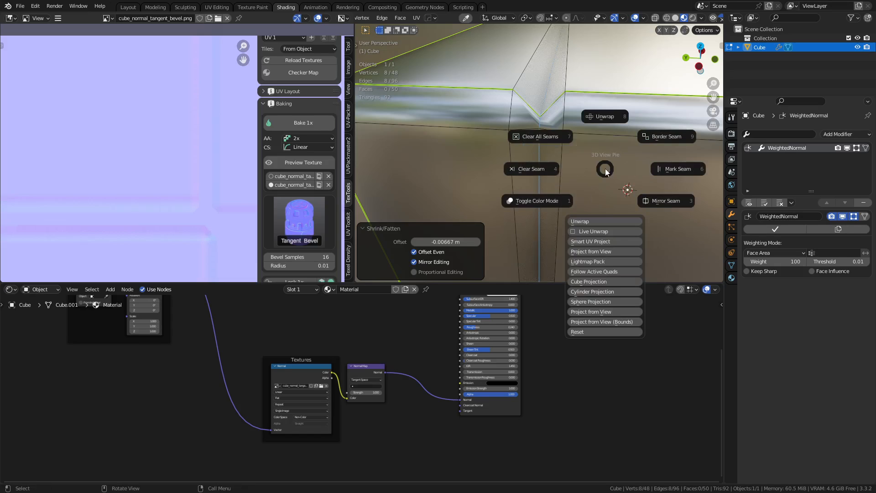
{"action": "key", "text": "Escape"}
{"action": "key", "text": "u"}
{"action": "left_click", "coordinate": [675, 162]}
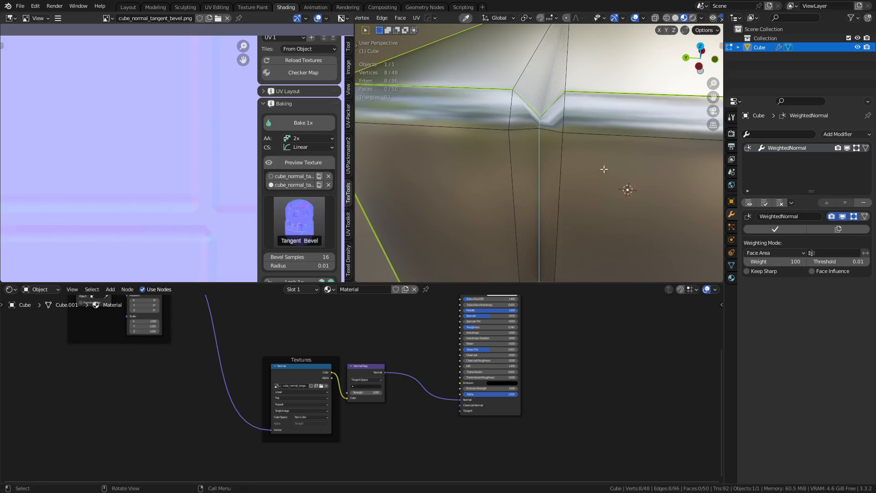
{"action": "key", "text": "ctrl+e"}
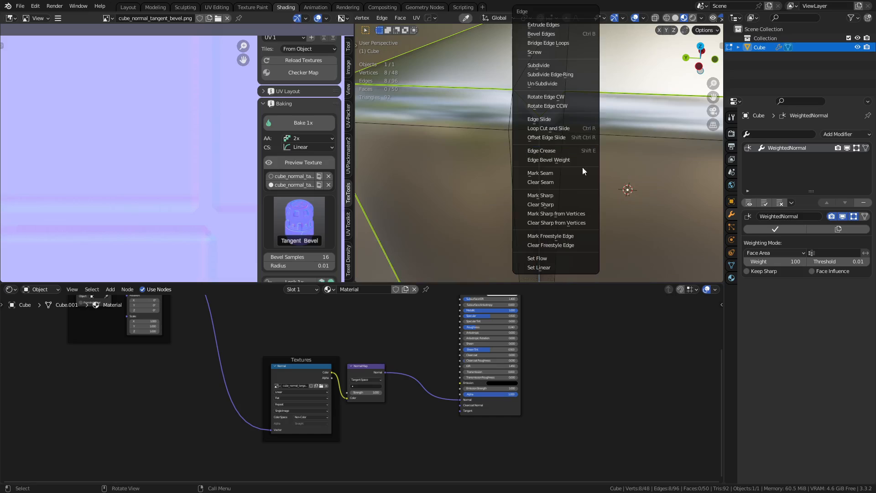
{"action": "left_click", "coordinate": [578, 197]}
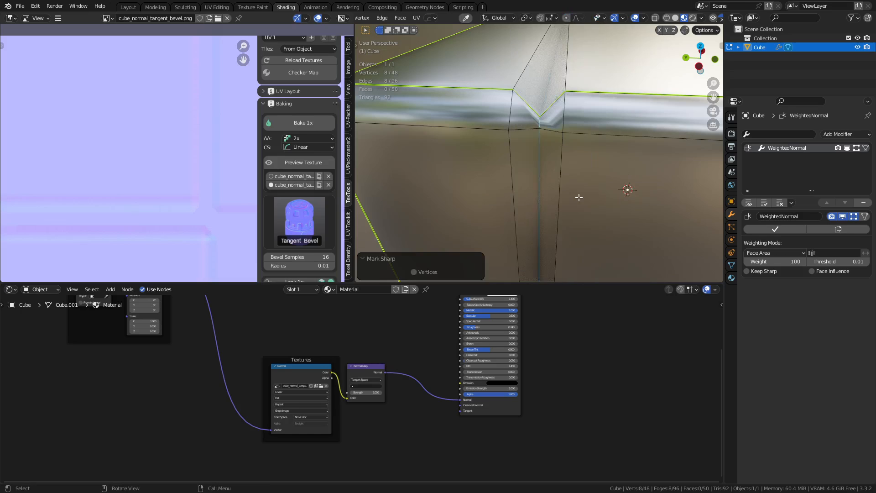
Enable Keep Sharp on the Weighted Normal modifier and set the mesh's Auto Smooth angle to 180°.
{"action": "left_click", "coordinate": [754, 272]}
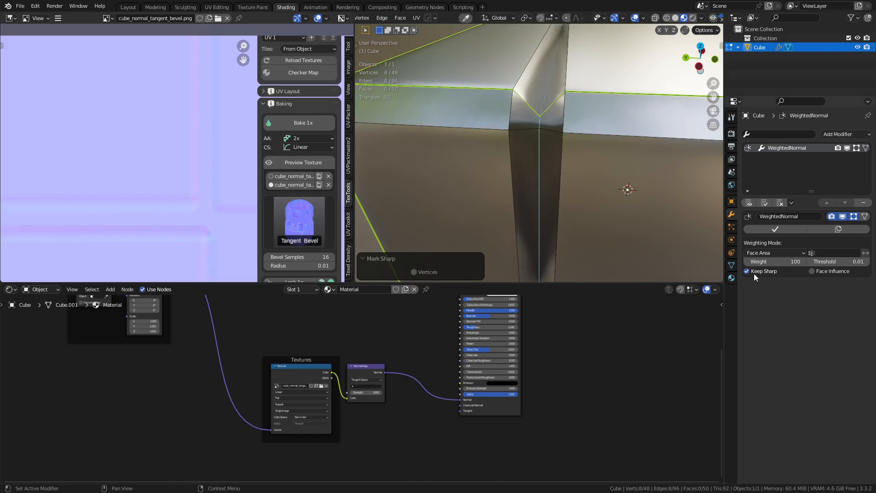
{"action": "left_click", "coordinate": [730, 265]}
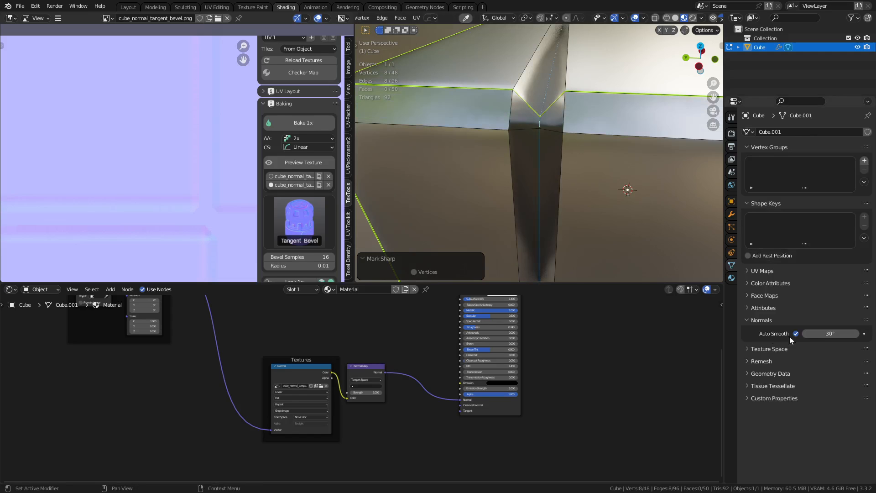
{"action": "left_click_drag", "start_coordinate": [821, 333], "coordinate": [871, 333]}
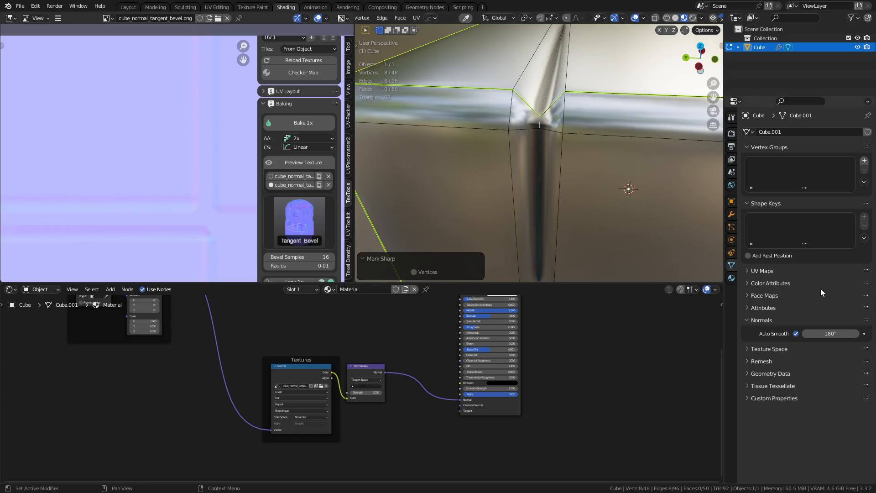
Bevel the groove's two outer rim edge loops by about 0.0013 m with one segment.
{"action": "left_click", "coordinate": [563, 154]}
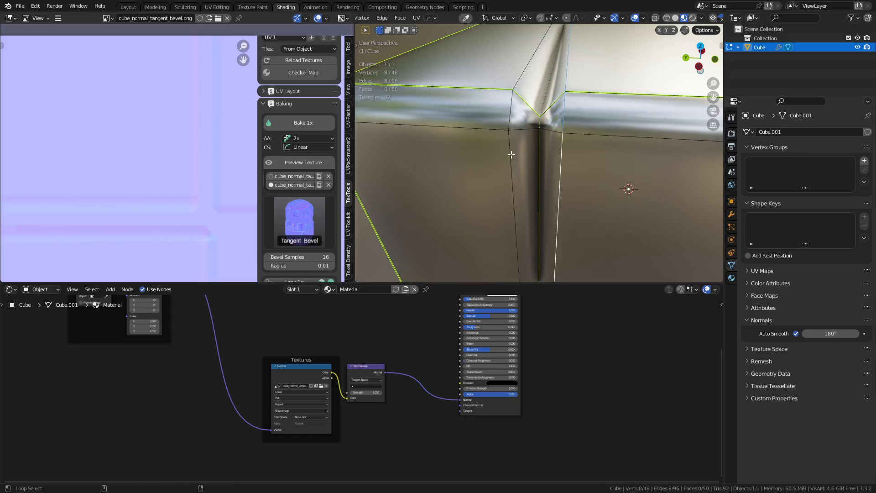
{"action": "left_click", "coordinate": [511, 155], "text": "alt+shift"}
{"action": "key", "text": "ctrl+b"}
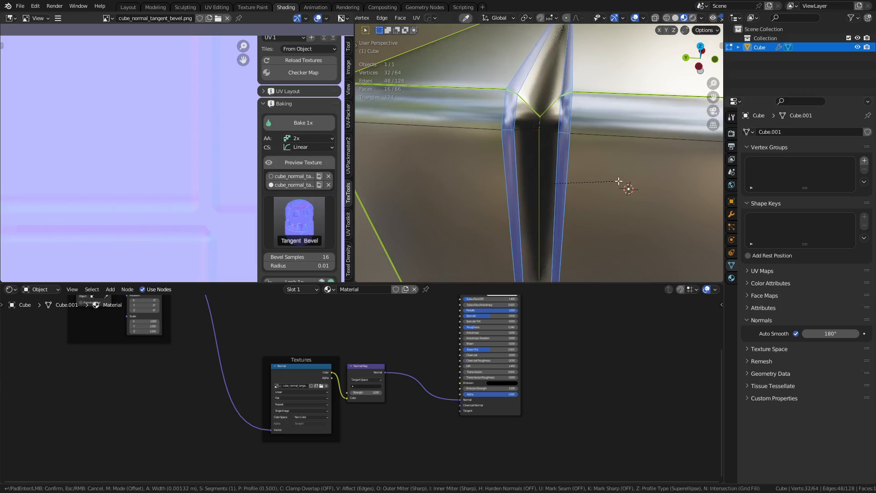
{"action": "left_click", "coordinate": [618, 181]}
Examine the shading of the bevelled groove from a distance and up close in Object Mode and Edit Mode.
{"action": "key", "text": "ctrl+Tab"}
{"action": "left_click", "coordinate": [588, 183]}
{"action": "scroll", "coordinate": [587, 182], "scroll_direction": "down", "scroll_amount": 4}
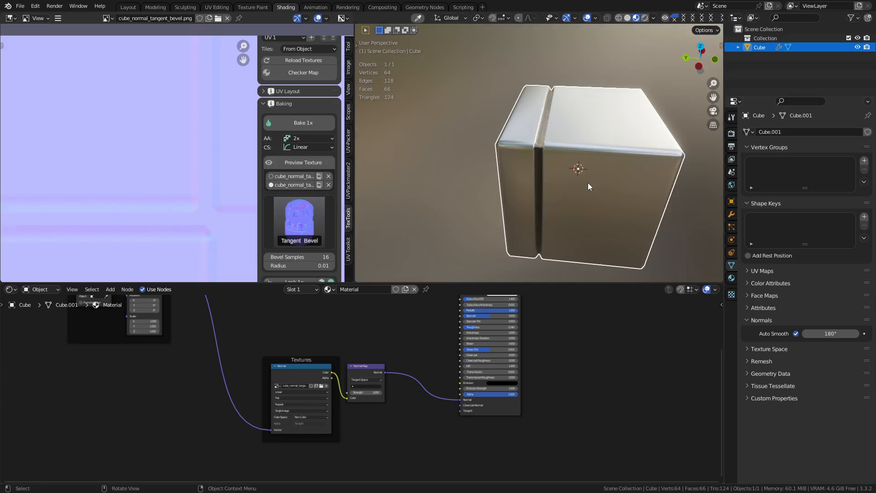
{"action": "scroll", "coordinate": [587, 182], "scroll_direction": "down", "scroll_amount": 2}
{"action": "scroll", "coordinate": [578, 188], "scroll_direction": "up", "scroll_amount": 8}
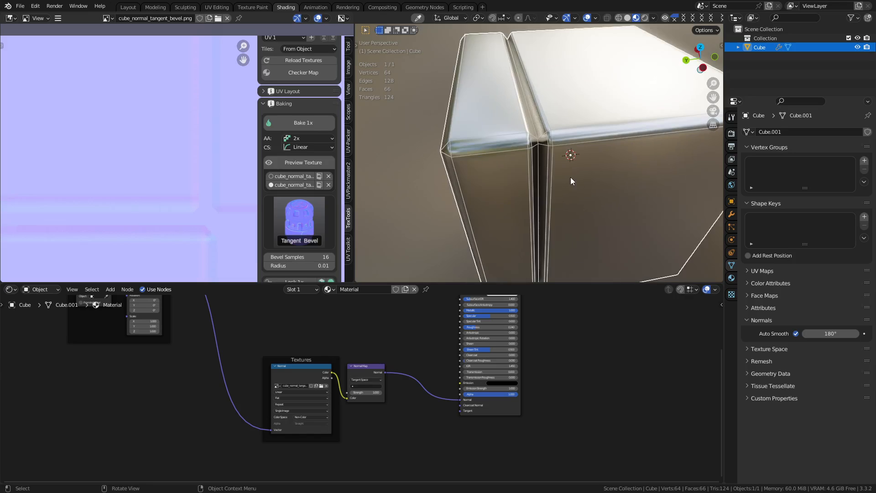
{"action": "scroll", "coordinate": [570, 178], "scroll_direction": "up", "scroll_amount": 6}
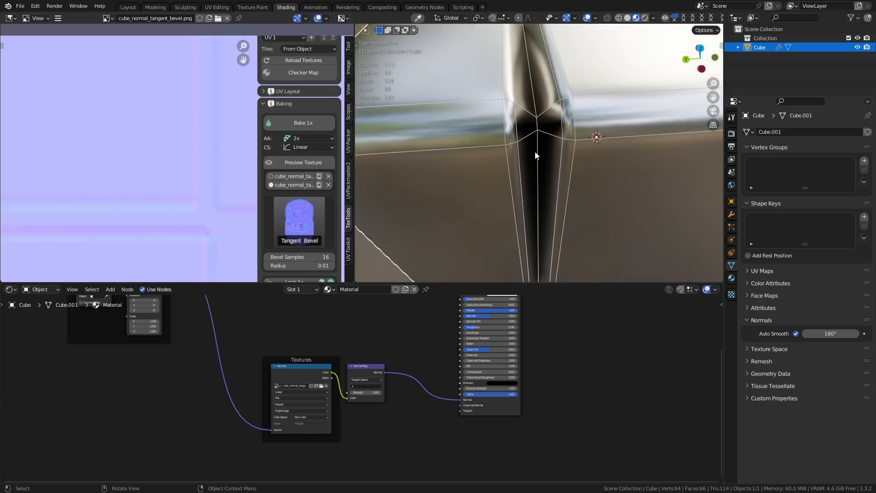
{"action": "key", "text": "ctrl+Tab"}
{"action": "left_click", "coordinate": [565, 152]}
{"action": "key", "text": "Tab"}
{"action": "scroll", "coordinate": [555, 144], "scroll_direction": "down", "scroll_amount": 3}
{"action": "scroll", "coordinate": [537, 146], "scroll_direction": "up", "scroll_amount": 3}
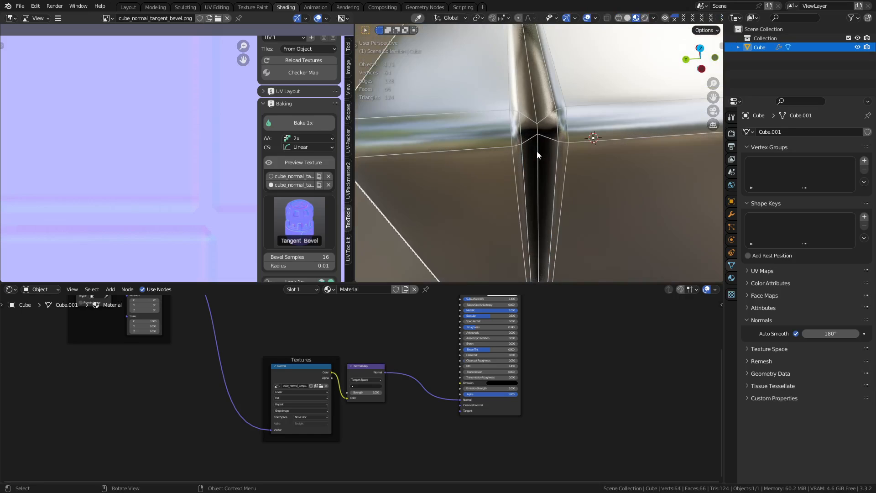
{"action": "key", "text": "ctrl+Tab"}
{"action": "left_click", "coordinate": [544, 152]}
{"action": "left_click", "coordinate": [542, 152], "text": "alt"}
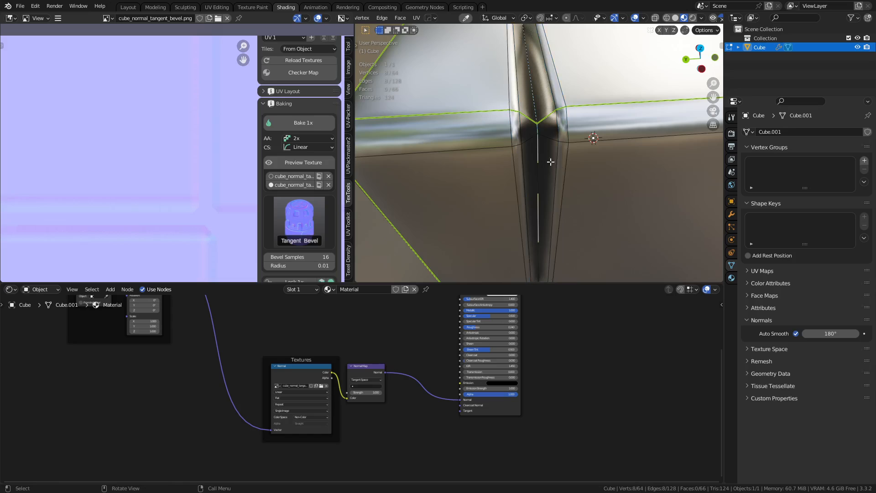
{"action": "key", "text": "a"}
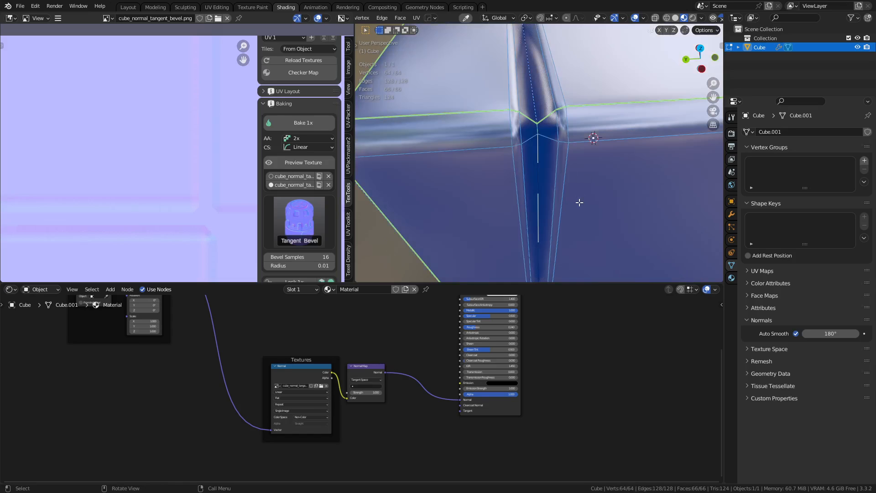
Select the two bevel face strips along the groove and scale them along global Y by about 0.704.
{"action": "scroll", "coordinate": [564, 173], "scroll_direction": "up", "scroll_amount": 2}
{"action": "key", "text": "3"}
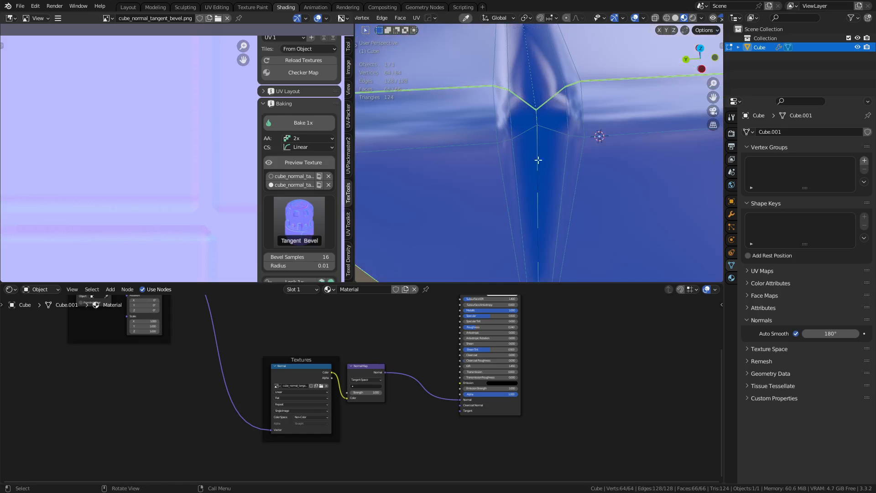
{"action": "left_click", "coordinate": [510, 142], "text": "alt"}
{"action": "left_click", "coordinate": [503, 140], "text": "alt"}
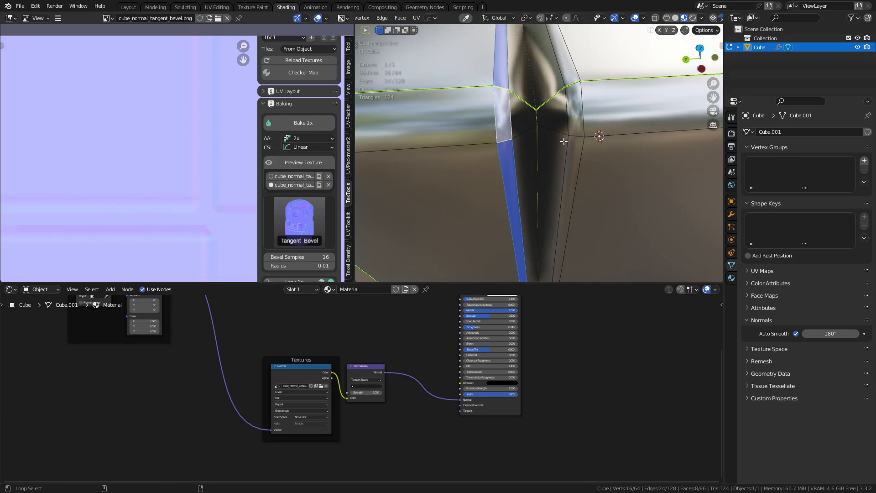
{"action": "left_click", "coordinate": [568, 137], "text": "alt+shift"}
{"action": "key", "text": "s"}
{"action": "key", "text": "y"}
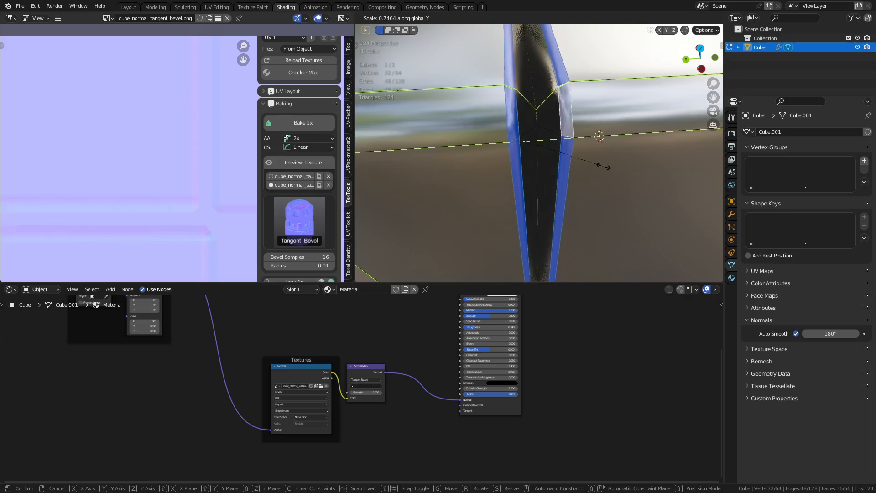
{"action": "right_click", "coordinate": [605, 168]}
{"action": "key", "text": "shift+space"}
{"action": "left_click", "coordinate": [674, 167]}
{"action": "key", "text": "s"}
{"action": "key", "text": "y"}
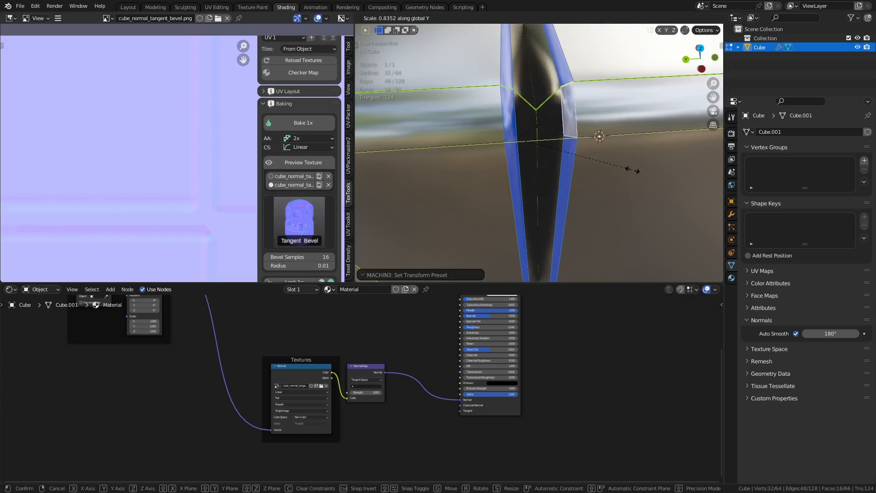
{"action": "left_click", "coordinate": [616, 165]}
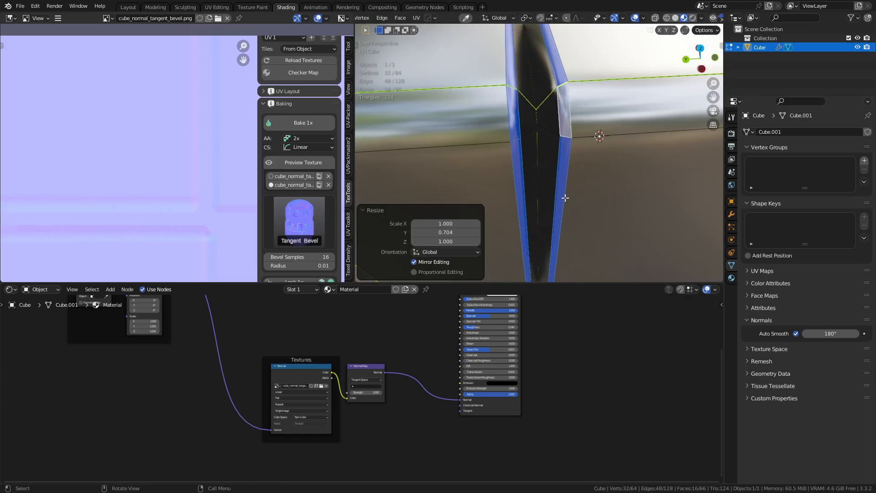
Push the groove's centre edge loop inward with Shrink/Fatten by about 0.00115 m and check the cube in Object Mode.
{"action": "middle_click_drag", "start_coordinate": [564, 197], "coordinate": [556, 142]}
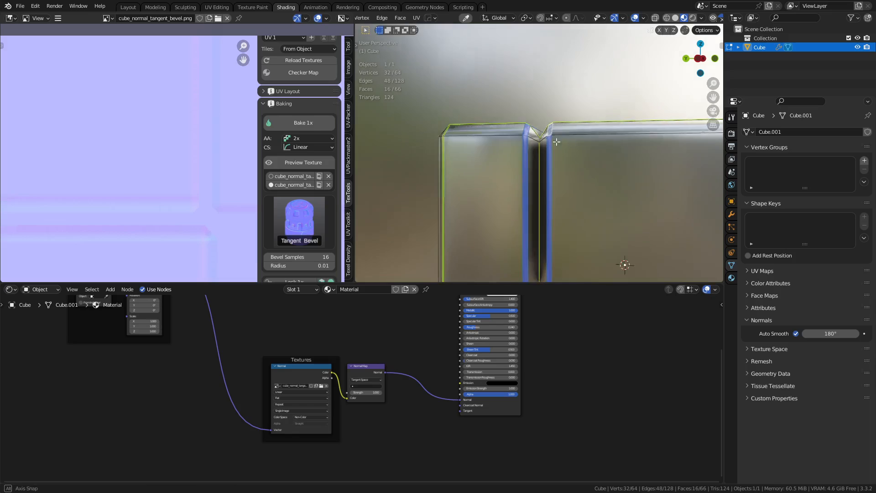
{"action": "key", "text": "ctrl+Tab"}
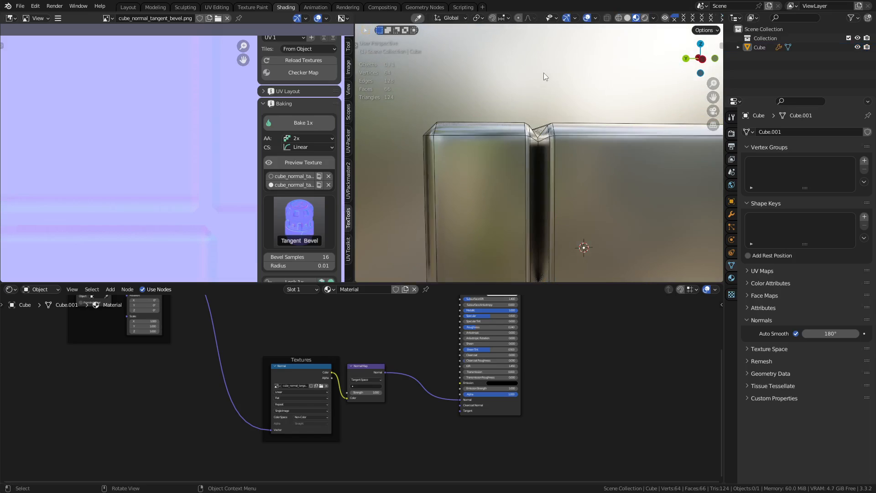
{"action": "middle_click_drag", "start_coordinate": [543, 72], "coordinate": [542, 141]}
{"action": "scroll", "coordinate": [553, 178], "scroll_direction": "up", "scroll_amount": 5}
{"action": "left_click", "coordinate": [541, 136]}
{"action": "key", "text": "Tab"}
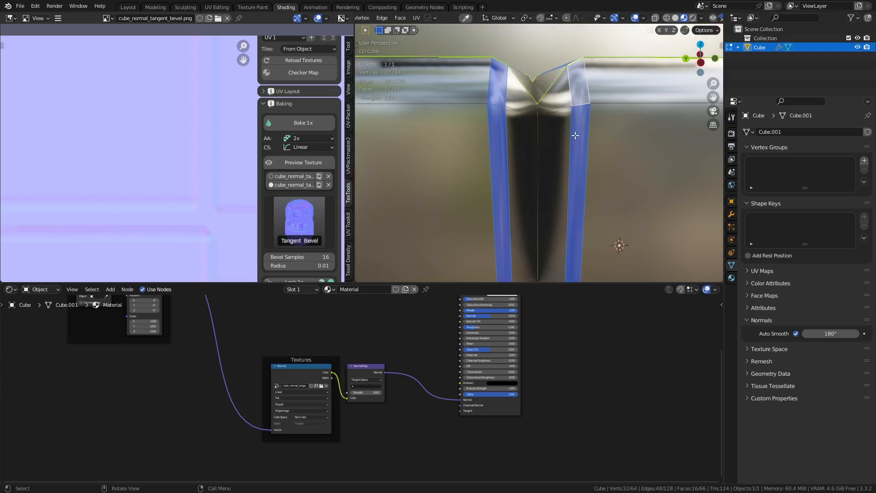
{"action": "key", "text": "alt+s"}
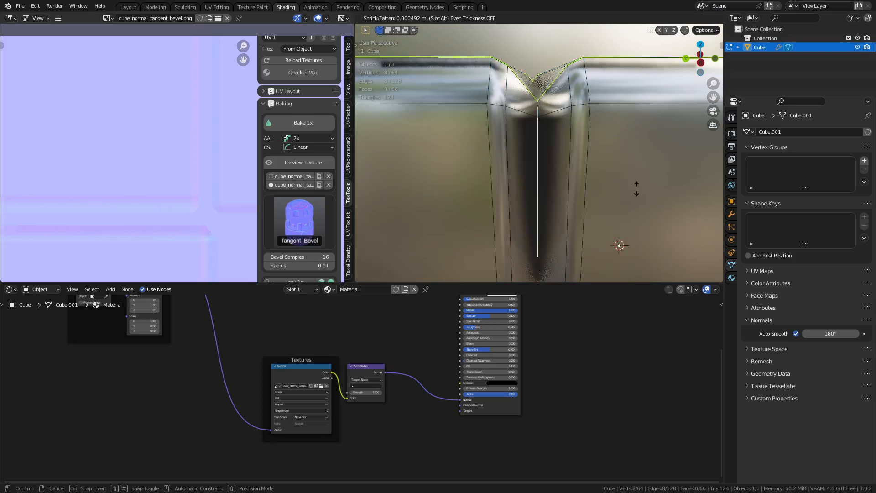
{"action": "left_click", "coordinate": [640, 202]}
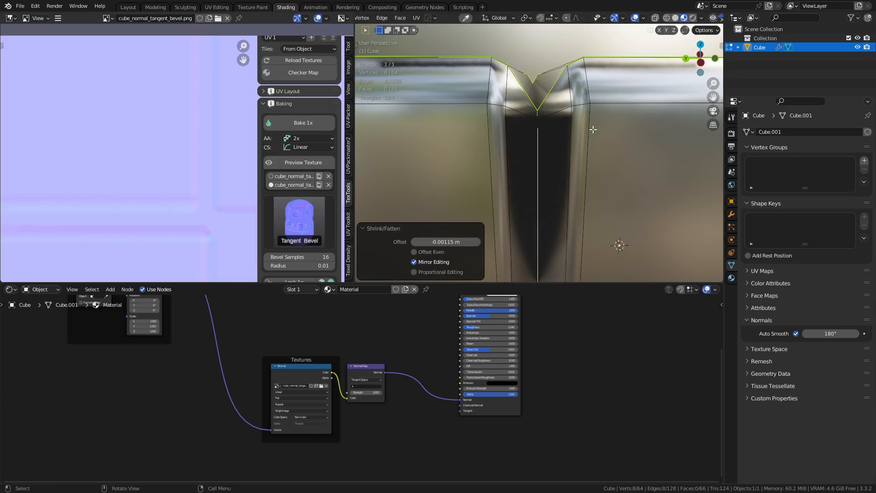
{"action": "middle_click_drag", "start_coordinate": [592, 130], "coordinate": [548, 157]}
{"action": "key", "text": "ctrl+Tab"}
{"action": "left_click", "coordinate": [565, 166]}
{"action": "scroll", "coordinate": [562, 175], "scroll_direction": "down", "scroll_amount": 4}
Move the bevel face strip on the groove's +Y side about -0.0015 m along global Y, towards the groove's centre.
{"action": "key", "text": "ctrl+Tab"}
{"action": "left_click", "coordinate": [560, 123]}
{"action": "scroll", "coordinate": [547, 157], "scroll_direction": "up", "scroll_amount": 2}
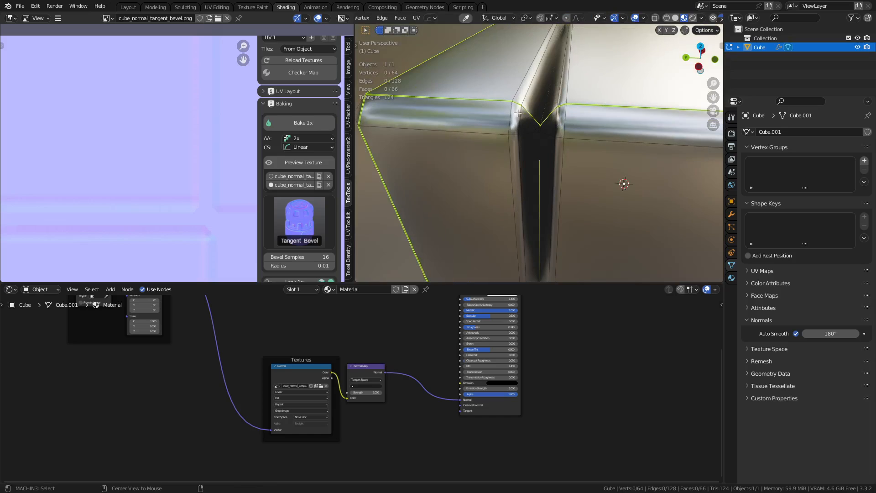
{"action": "left_click", "coordinate": [514, 107], "text": "alt"}
{"action": "left_click", "coordinate": [541, 132], "text": "alt"}
{"action": "key", "text": "g"}
{"action": "key", "text": "y"}
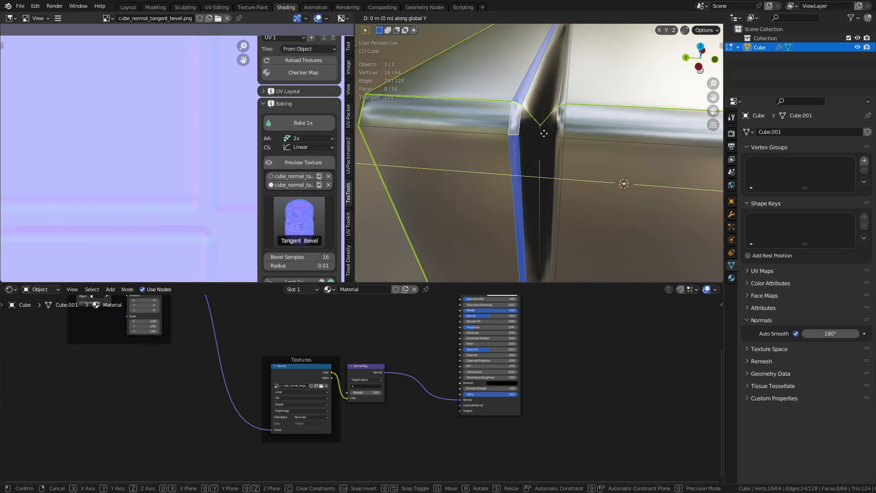
{"action": "left_click", "coordinate": [525, 130]}
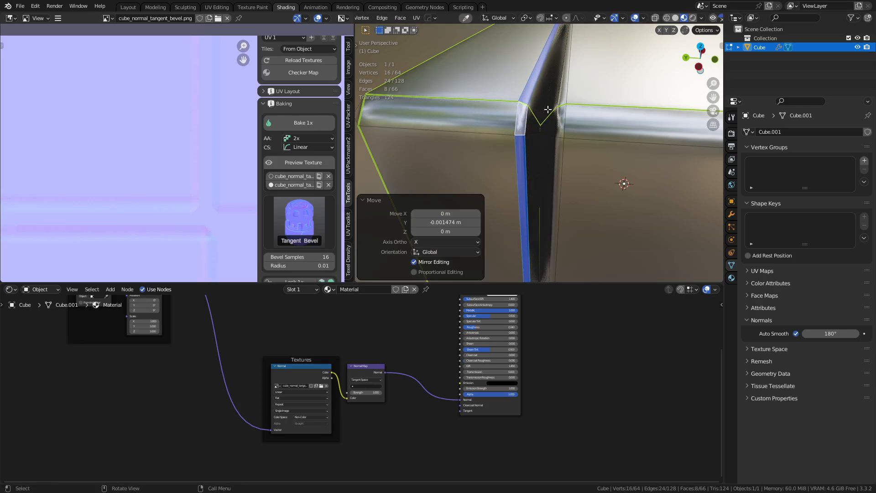
Move the opposite bevel face strip about 0.0018 m along global Y to narrow the groove.
{"action": "left_click", "coordinate": [577, 131], "text": "alt"}
{"action": "left_click", "coordinate": [554, 149], "text": "alt"}
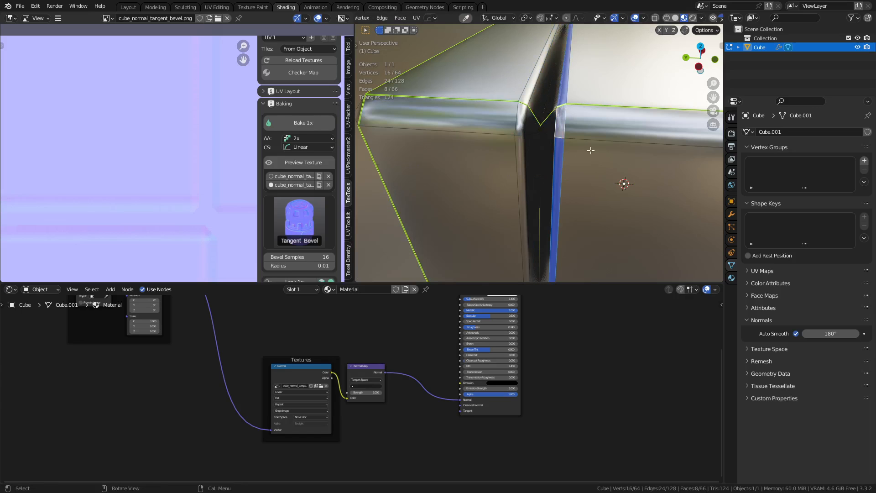
{"action": "key", "text": "g"}
{"action": "key", "text": "y"}
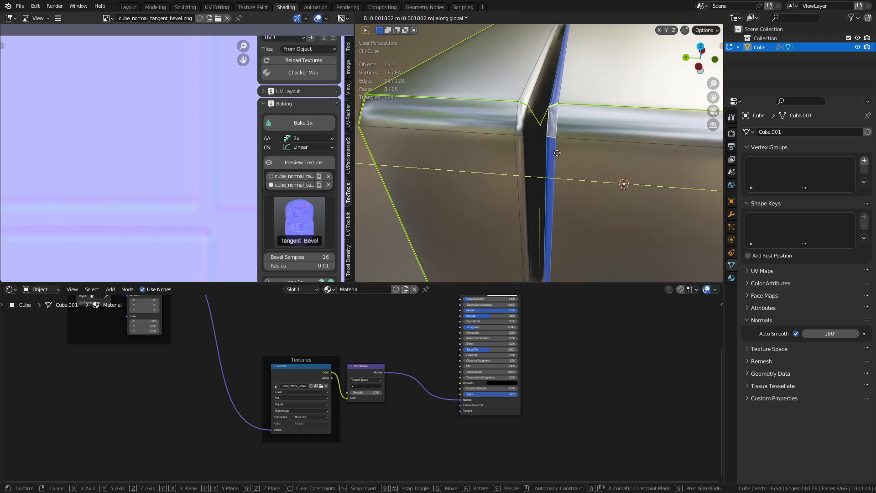
{"action": "left_click", "coordinate": [558, 154]}
Mark the two inner edge loops of the bevel strips along the groove as seams.
{"action": "key", "text": "2"}
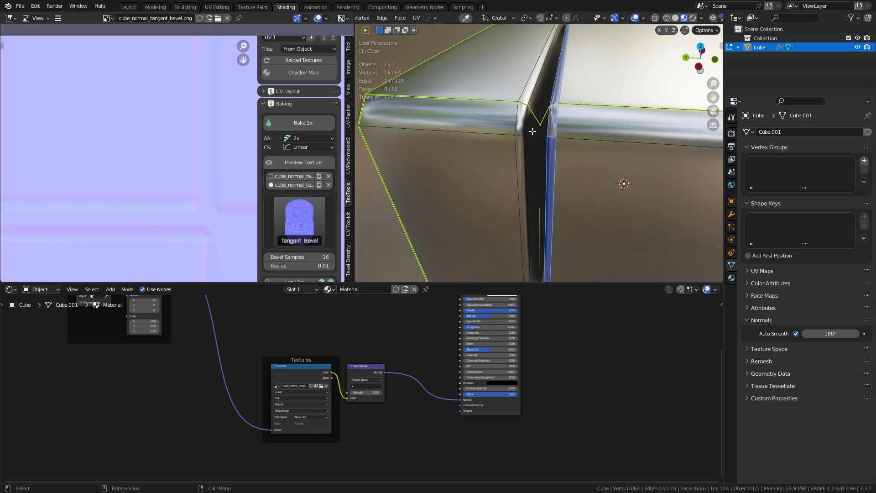
{"action": "left_click", "coordinate": [525, 154], "text": "alt"}
{"action": "mouse_move", "coordinate": [557, 155]}
{"action": "middle_mouse_down"}
{"action": "mouse_move", "coordinate": [614, 146]}
{"action": "mouse_move", "coordinate": [550, 143]}
{"action": "middle_mouse_up"}
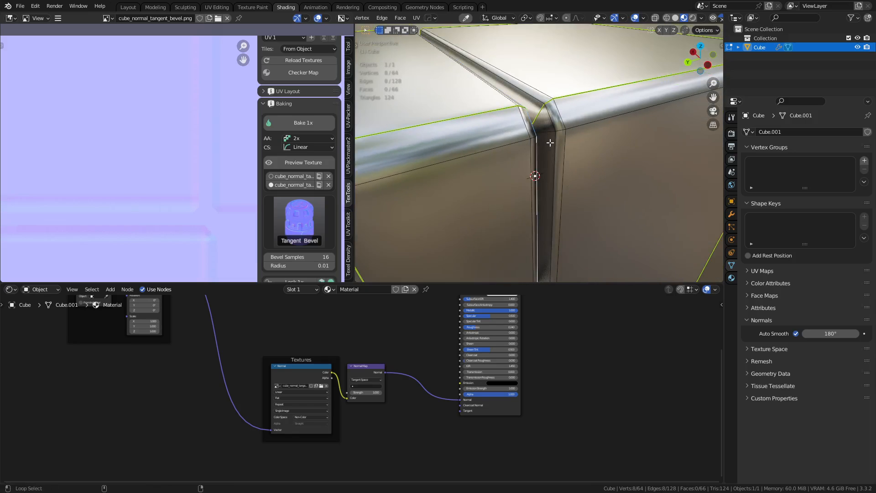
{"action": "left_click", "coordinate": [553, 143], "text": "alt+shift"}
{"action": "key", "text": "u"}
{"action": "left_click", "coordinate": [618, 145]}
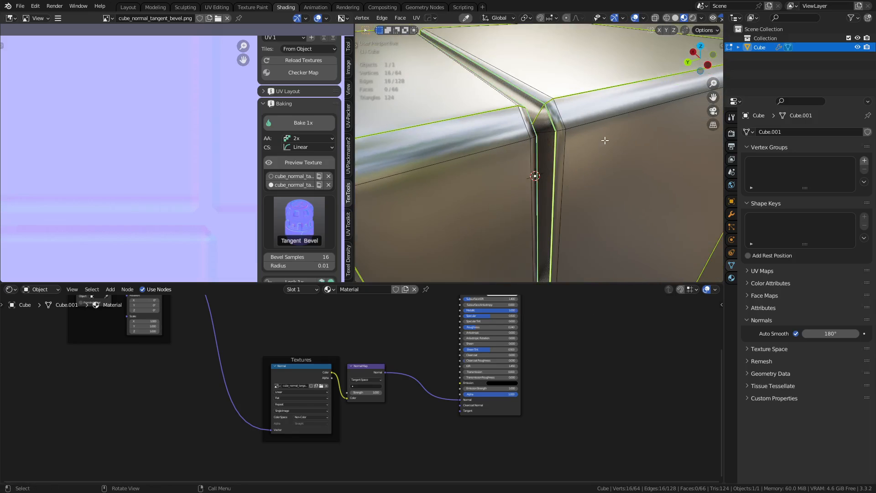
Unwrap the whole mesh with the Conformal method and a 0.089 margin.
{"action": "middle_click_drag", "start_coordinate": [585, 138], "coordinate": [603, 134]}
{"action": "key", "text": "a"}
{"action": "key", "text": "u"}
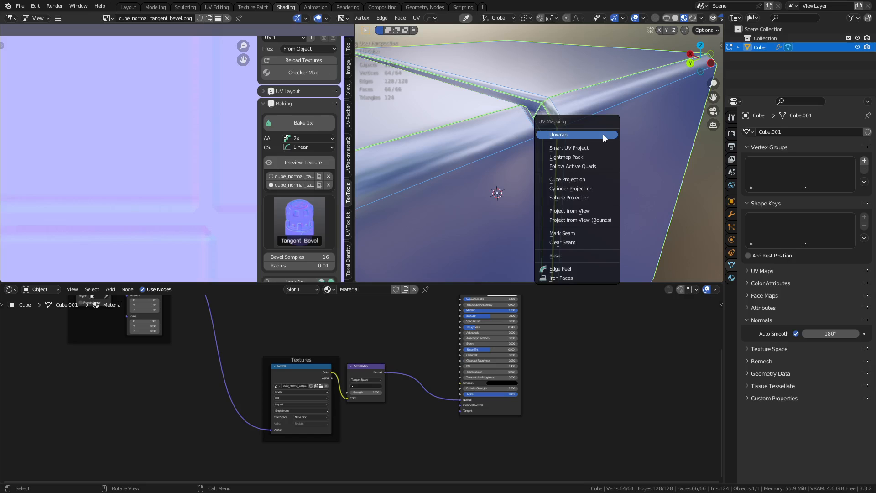
{"action": "left_click", "coordinate": [603, 134]}
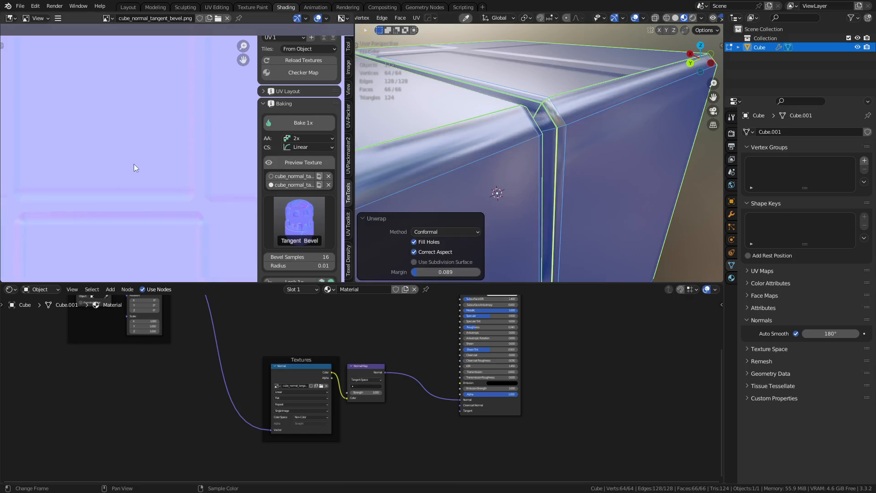
{"action": "scroll", "coordinate": [133, 163], "scroll_direction": "down", "scroll_amount": 3}
Unwrap the whole mesh again in the UV Editing workspace with the margin reduced to about 0.019.
{"action": "left_click", "coordinate": [216, 7]}
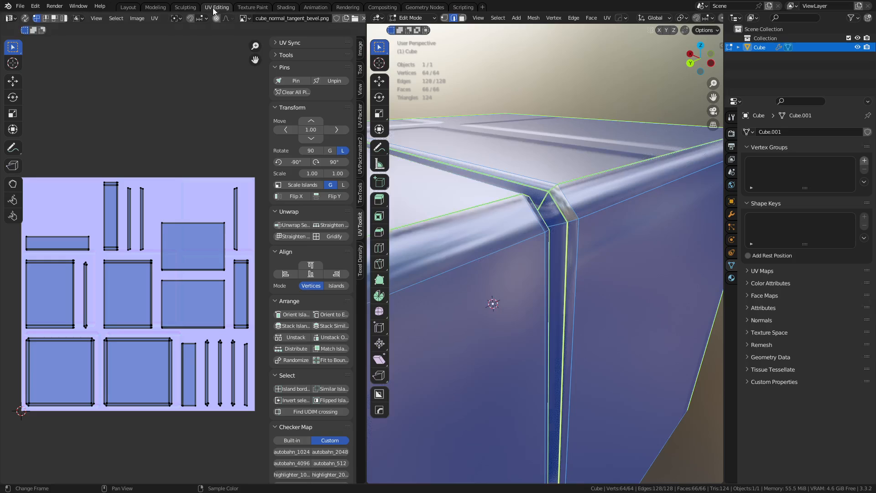
{"action": "scroll", "coordinate": [182, 319], "scroll_direction": "up", "scroll_amount": 2}
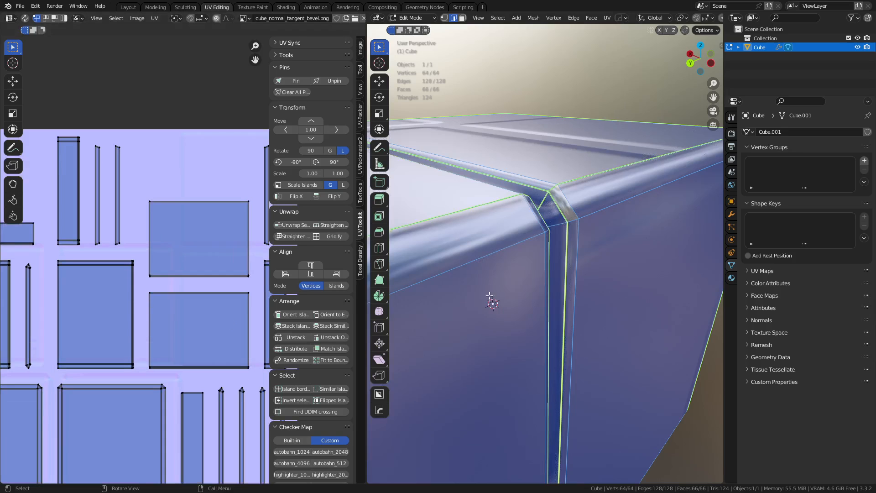
{"action": "middle_click_drag", "start_coordinate": [228, 336], "coordinate": [250, 266], "text": "shift"}
{"action": "key", "text": "u"}
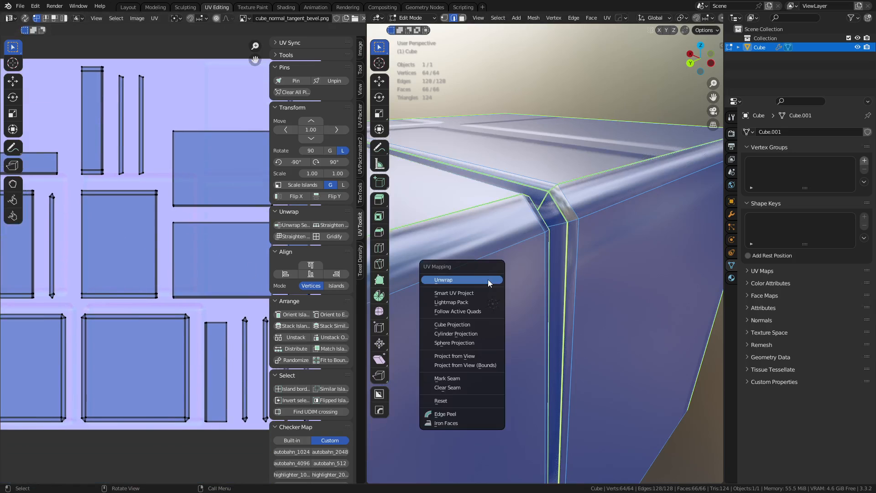
{"action": "left_click", "coordinate": [488, 279]}
{"action": "left_click_drag", "start_coordinate": [487, 476], "coordinate": [454, 476]}
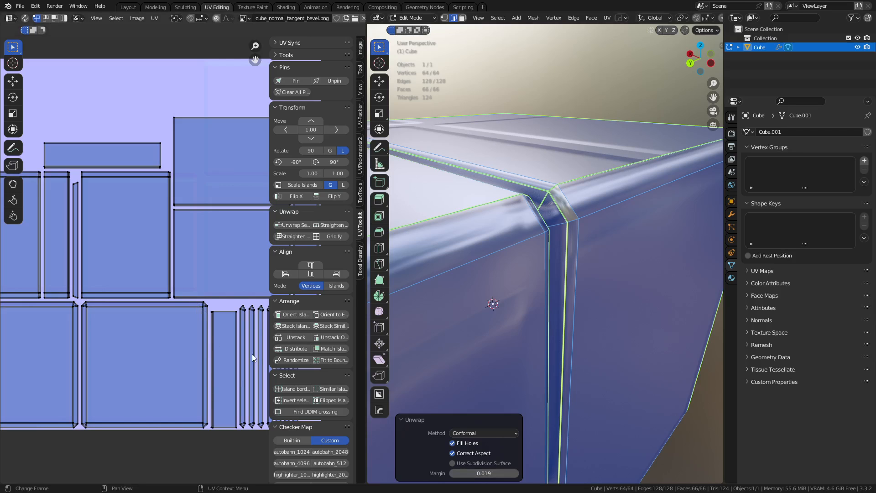
Return to Object Mode in the Shading workspace and disconnect the Normal Map node from the shader's Normal input.
{"action": "key", "text": "ctrl+Tab"}
{"action": "left_click", "coordinate": [535, 223]}
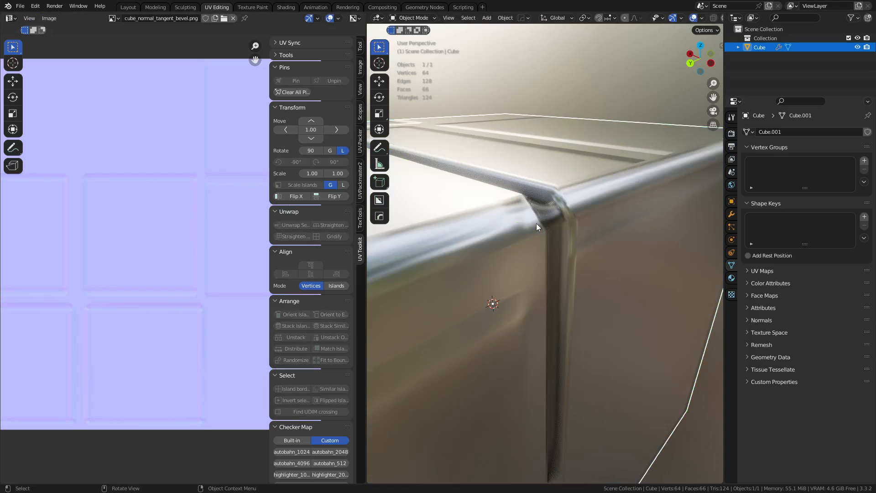
{"action": "middle_click_drag", "start_coordinate": [536, 223], "coordinate": [538, 139]}
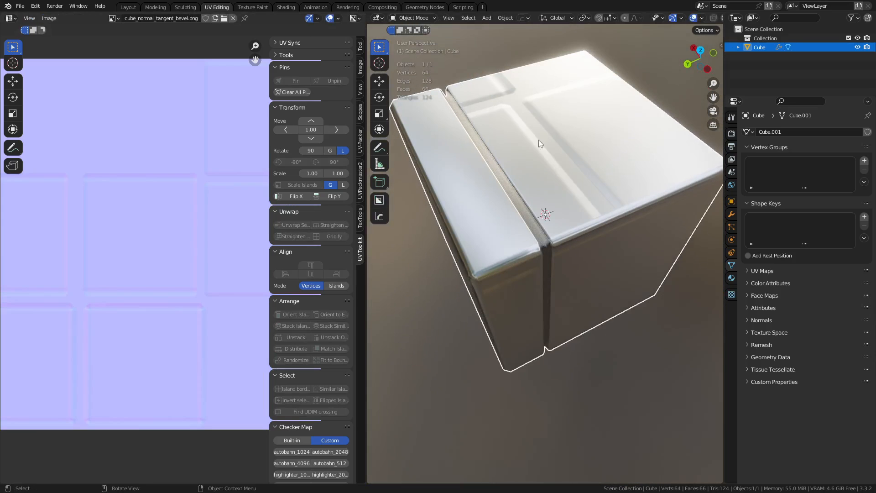
{"action": "left_click", "coordinate": [286, 7]}
{"action": "left_click_drag", "start_coordinate": [458, 400], "coordinate": [428, 408]}
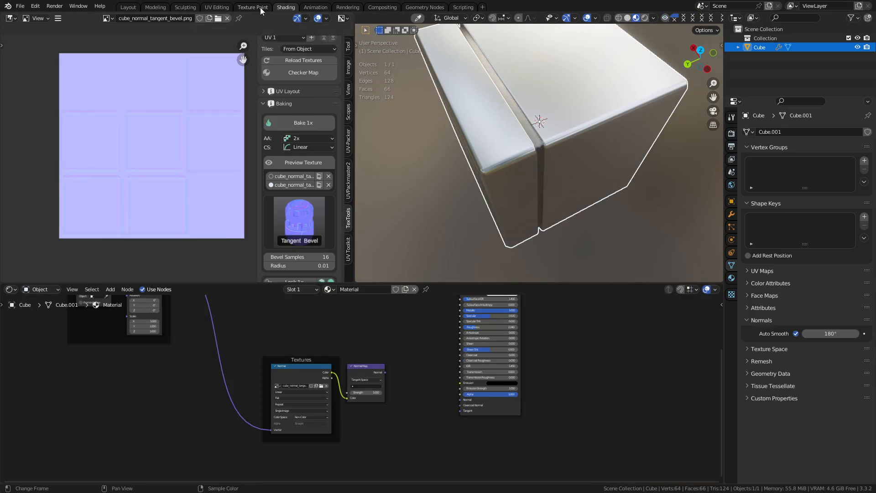
Bake the cube's Tangent Bevel normal map with 16 bevel samples and radius 0.01, and save the image as cube_normal_tangent_bevel.png.
{"action": "left_click", "coordinate": [307, 122]}
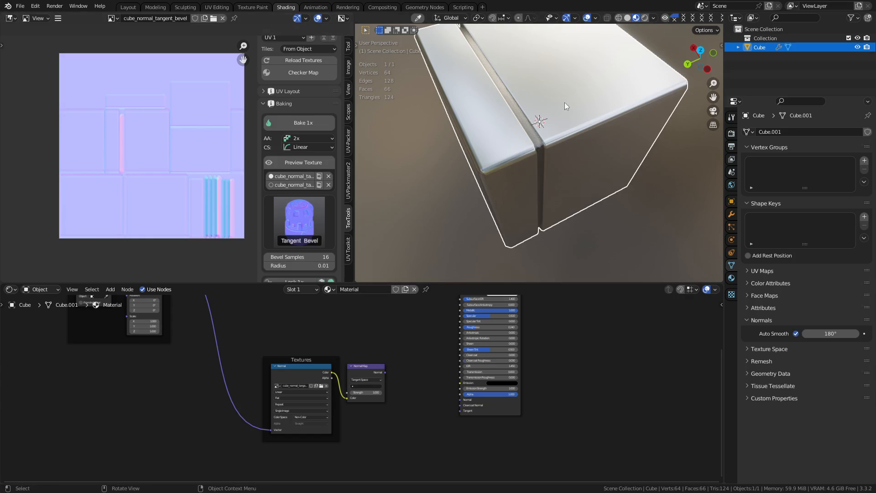
{"action": "key", "text": "alt+s"}
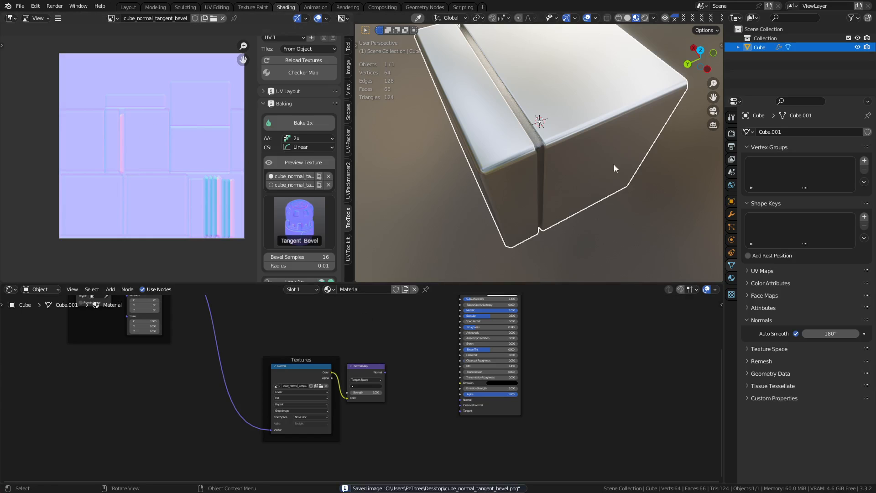
{"action": "middle_click_drag", "start_coordinate": [577, 212], "coordinate": [581, 166]}
{"action": "key", "text": "ctrl+Tab"}
{"action": "left_click", "coordinate": [525, 178]}
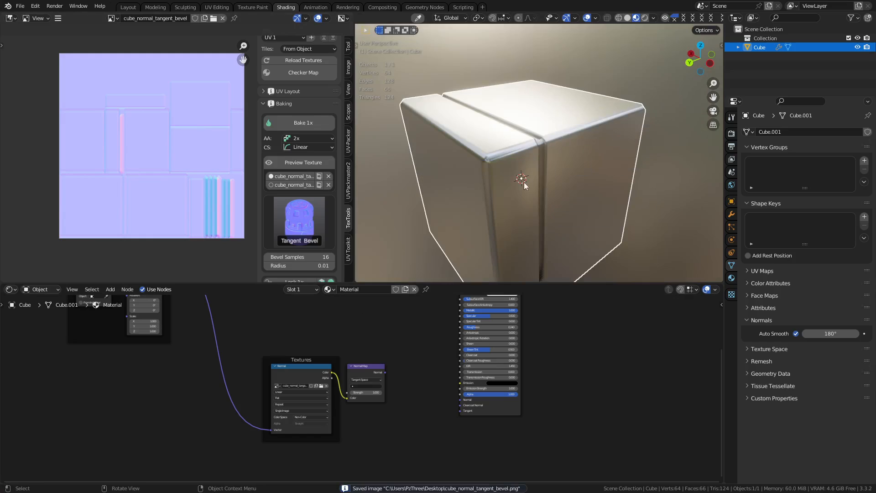
{"action": "key", "text": "alt+s"}
Reload the texture images and connect the Normal Map node to the shader's Normal input.
{"action": "left_click", "coordinate": [305, 371]}
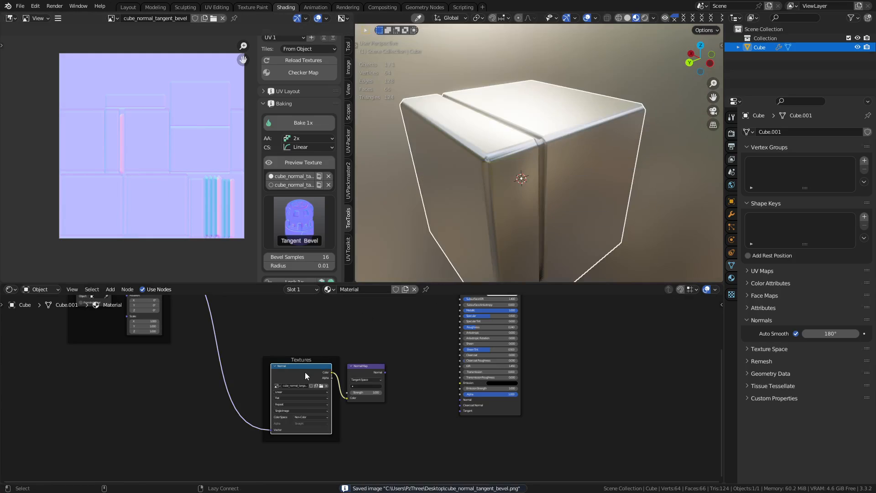
{"action": "key", "text": "alt+r"}
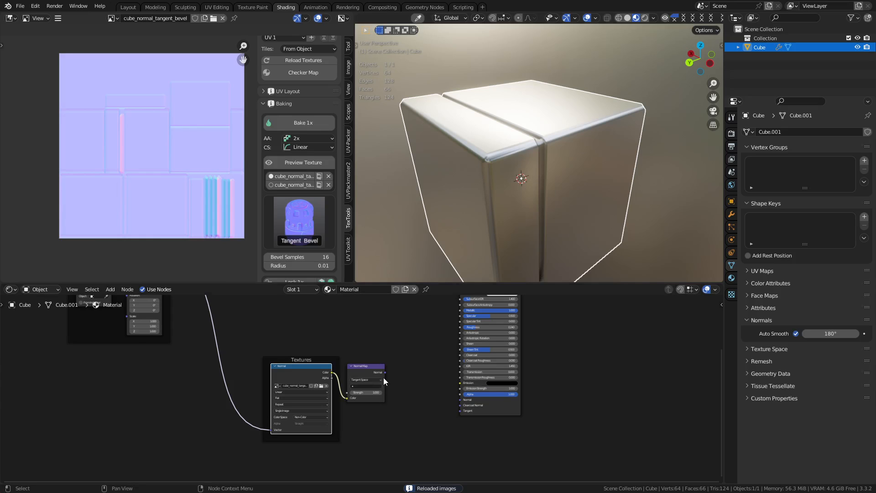
{"action": "mouse_move", "coordinate": [385, 372]}
{"action": "left_mouse_down"}
{"action": "mouse_move", "coordinate": [437, 402]}
{"action": "mouse_move", "coordinate": [458, 397]}
{"action": "left_mouse_up"}
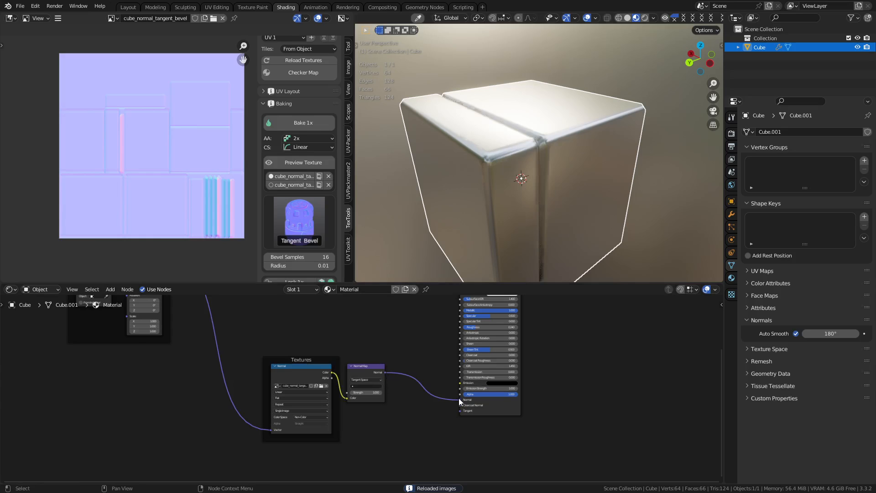
Deselect the cube and examine the shading of its bevelled edges and groove with the baked normal map from several angles.
{"action": "middle_click_drag", "start_coordinate": [619, 174], "coordinate": [591, 196]}
{"action": "scroll", "coordinate": [543, 185], "scroll_direction": "up", "scroll_amount": 5}
{"action": "scroll", "coordinate": [527, 175], "scroll_direction": "down", "scroll_amount": 5}
{"action": "scroll", "coordinate": [526, 175], "scroll_direction": "down", "scroll_amount": 3}
{"action": "key", "text": "alt+a"}
{"action": "scroll", "coordinate": [539, 204], "scroll_direction": "up", "scroll_amount": 1}
{"action": "middle_click_drag", "start_coordinate": [539, 203], "coordinate": [568, 173]}
{"action": "scroll", "coordinate": [576, 168], "scroll_direction": "up", "scroll_amount": 3}
{"action": "key", "text": "shift+w"}
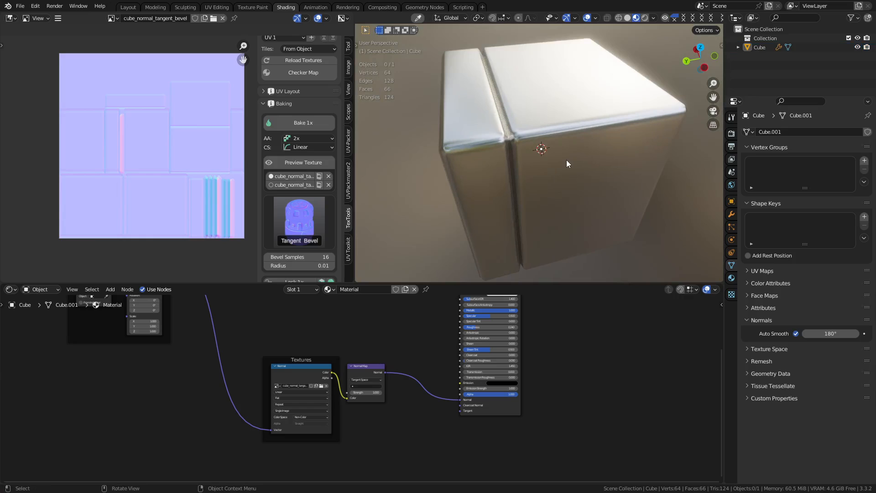
{"action": "middle_click_drag", "start_coordinate": [587, 187], "coordinate": [530, 141]}
Add a 32-vertex mesh circle with a 0.1 m radius and raise it about 0.107 m along Z above the cube.
{"action": "key", "text": "shift+a"}
{"action": "mouse_move", "coordinate": [530, 141]}
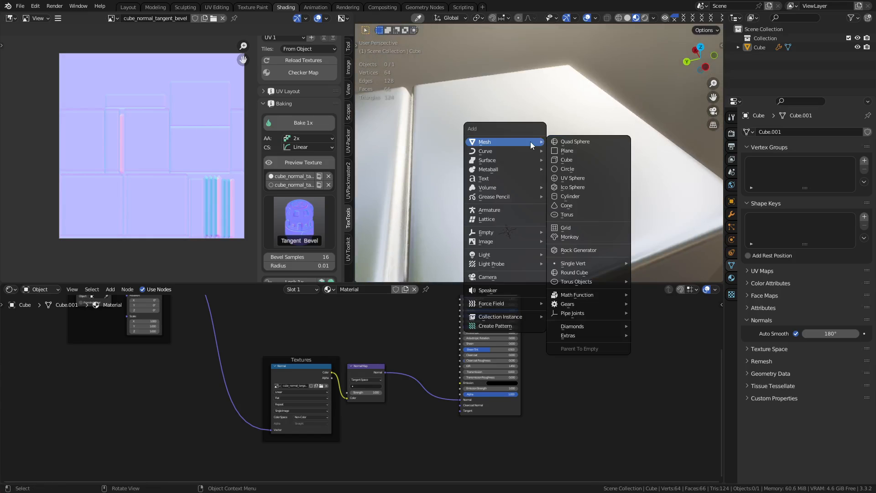
{"action": "left_click", "coordinate": [581, 167]}
{"action": "scroll", "coordinate": [552, 180], "scroll_direction": "down", "scroll_amount": 3}
{"action": "key", "text": "g"}
{"action": "key", "text": "z"}
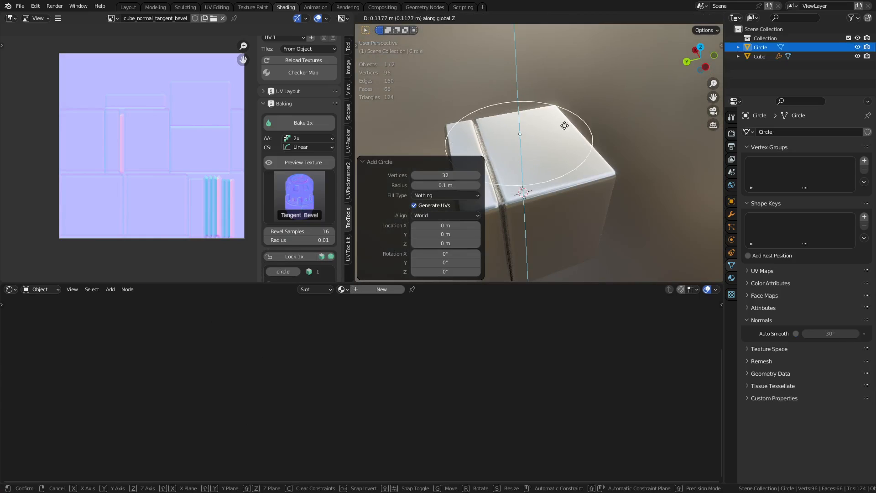
{"action": "left_click", "coordinate": [565, 128]}
Enter Edit Mode on the circle and fill it with a single face.
{"action": "key", "text": "ctrl+Tab"}
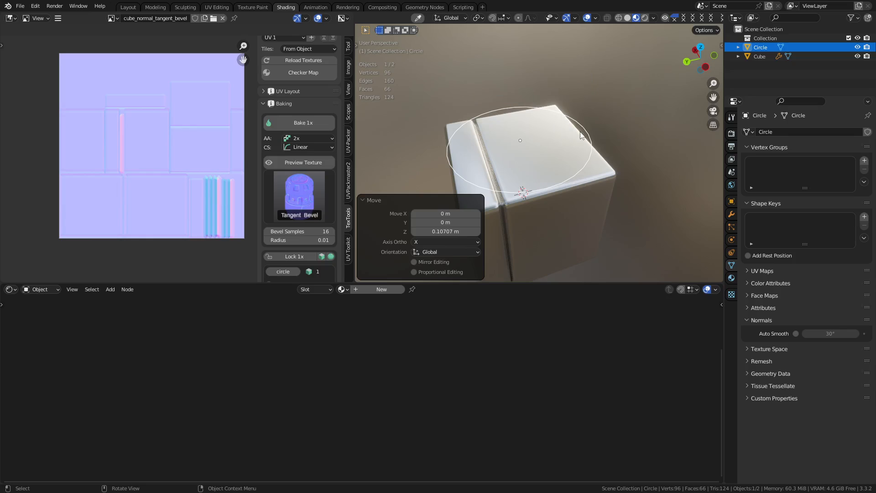
{"action": "left_click", "coordinate": [628, 131]}
{"action": "key", "text": "f"}
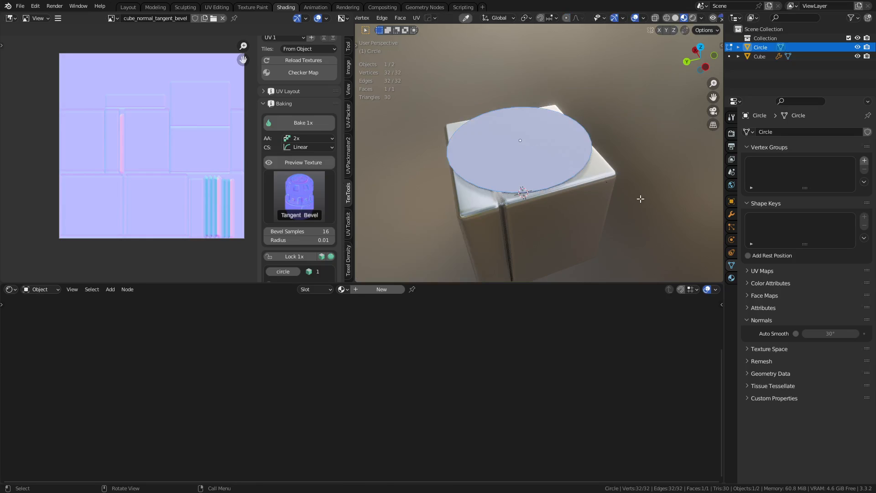
Scale the circle's face down to 0.361, then enlarge it by about 1.4 so it fits on the cube's top.
{"action": "key", "text": "s"}
{"action": "left_click", "coordinate": [565, 161]}
{"action": "key", "text": "s"}
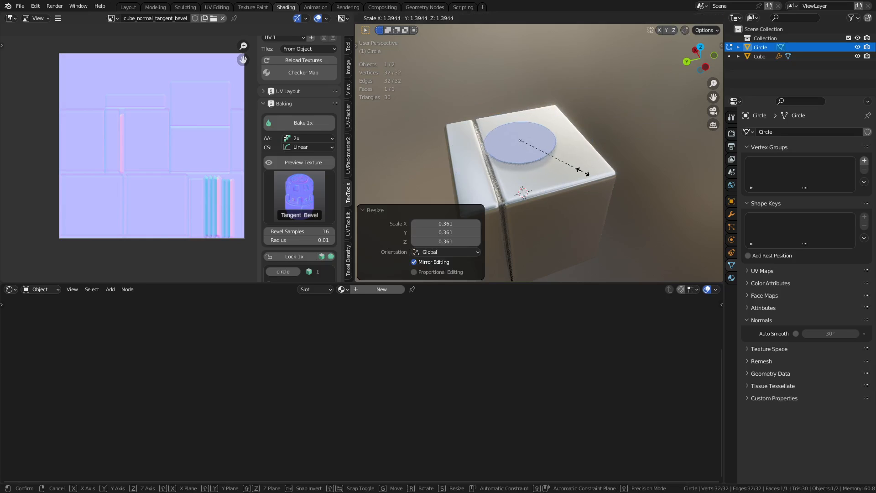
{"action": "left_click", "coordinate": [588, 174]}
Return to Object Mode and move the circle about -0.0245 m along the global Y axis.
{"action": "key", "text": "ctrl+Tab"}
{"action": "left_click", "coordinate": [570, 176]}
{"action": "key", "text": "g"}
{"action": "key", "text": "y"}
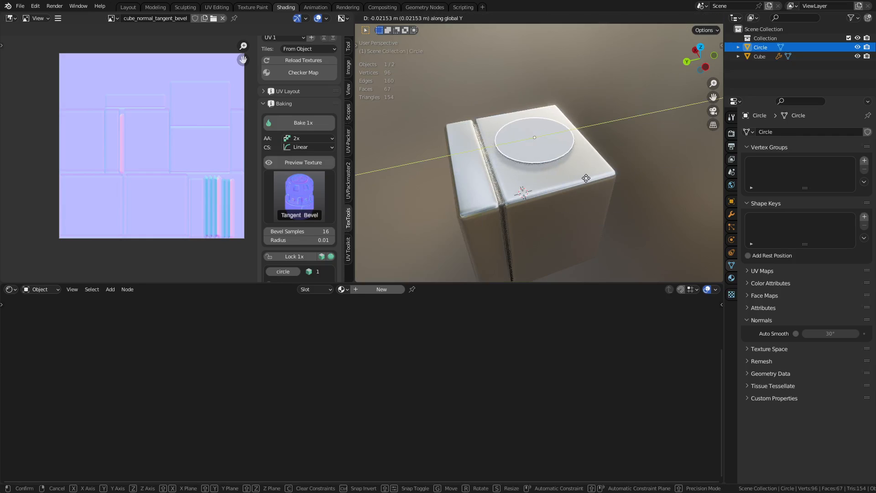
{"action": "left_click", "coordinate": [579, 173]}
Change the render engine from Eevee to Cycles and show the viewport in rendered shading.
{"action": "scroll", "coordinate": [607, 123], "scroll_direction": "up", "scroll_amount": 5}
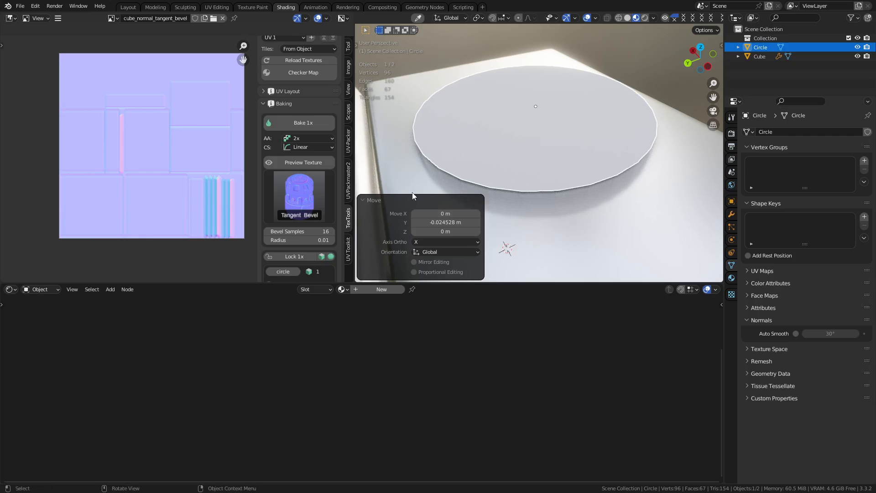
{"action": "left_click", "coordinate": [731, 133]}
{"action": "left_click", "coordinate": [822, 128]}
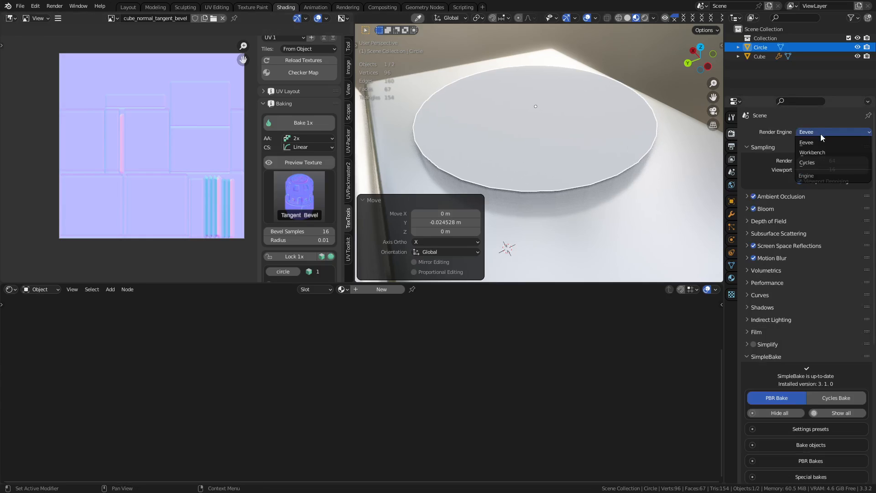
{"action": "left_click", "coordinate": [817, 159]}
{"action": "left_click", "coordinate": [644, 18]}
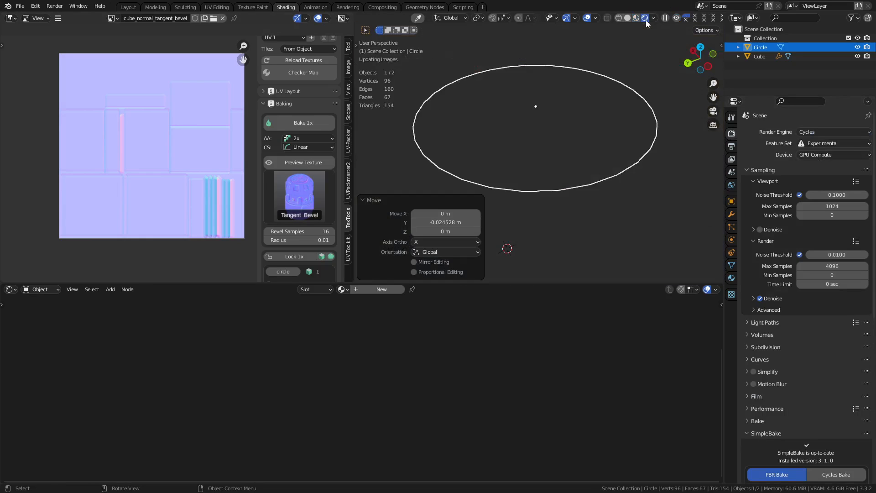
{"action": "left_click", "coordinate": [651, 76]}
{"action": "left_click", "coordinate": [527, 179]}
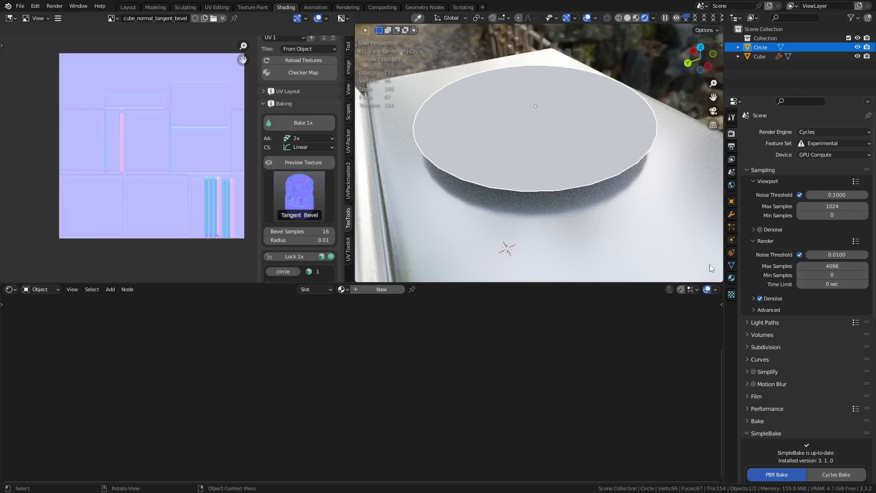
Disable the circle's Shadow ray visibility in its object visibility settings.
{"action": "left_click", "coordinate": [732, 213]}
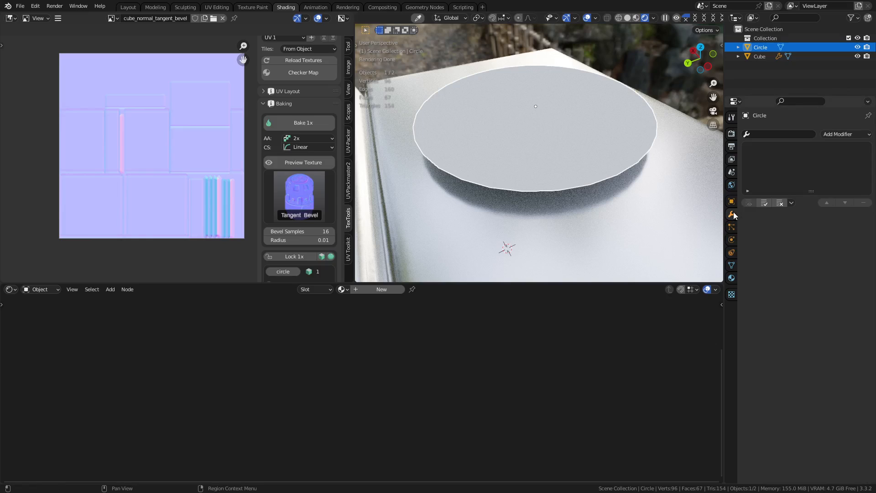
{"action": "left_click", "coordinate": [732, 204]}
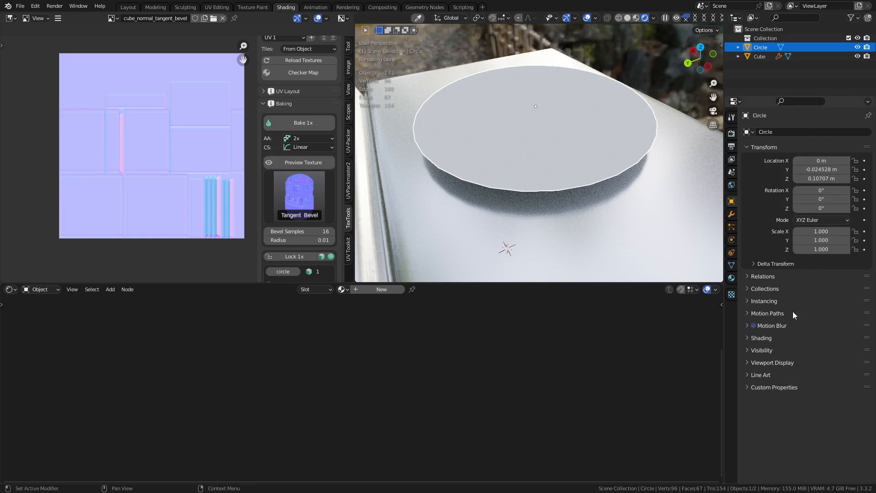
{"action": "left_click", "coordinate": [761, 338]}
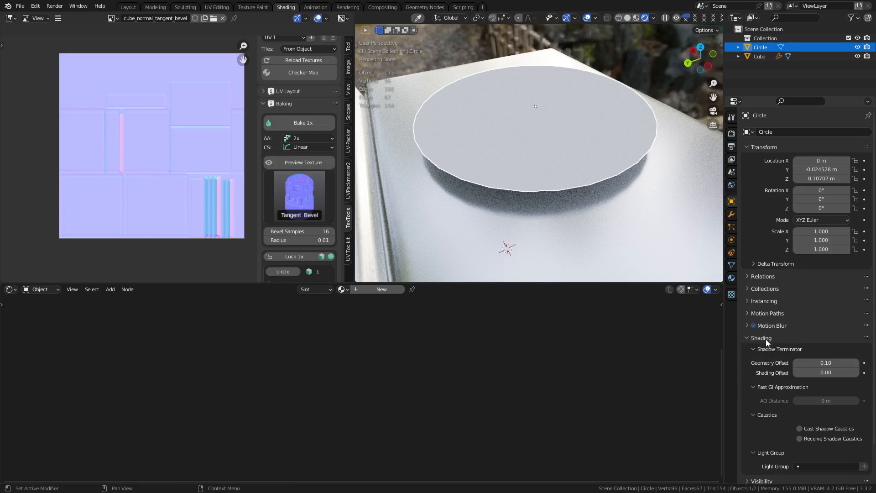
{"action": "left_click", "coordinate": [731, 132]}
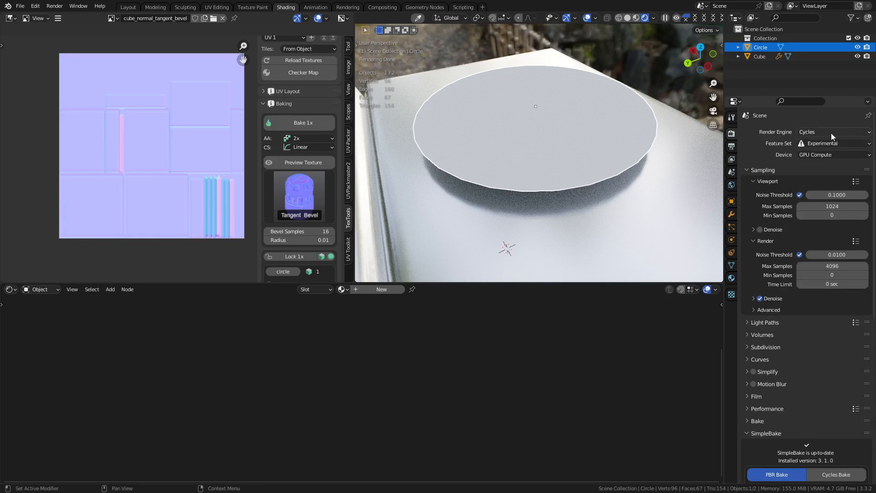
{"action": "left_click", "coordinate": [731, 201]}
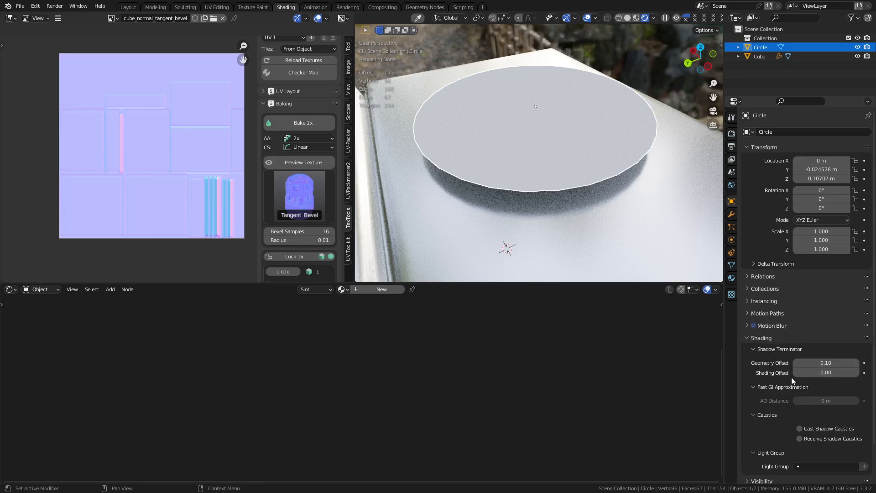
{"action": "scroll", "coordinate": [790, 377], "scroll_direction": "down", "scroll_amount": 2}
{"action": "left_click", "coordinate": [759, 297]}
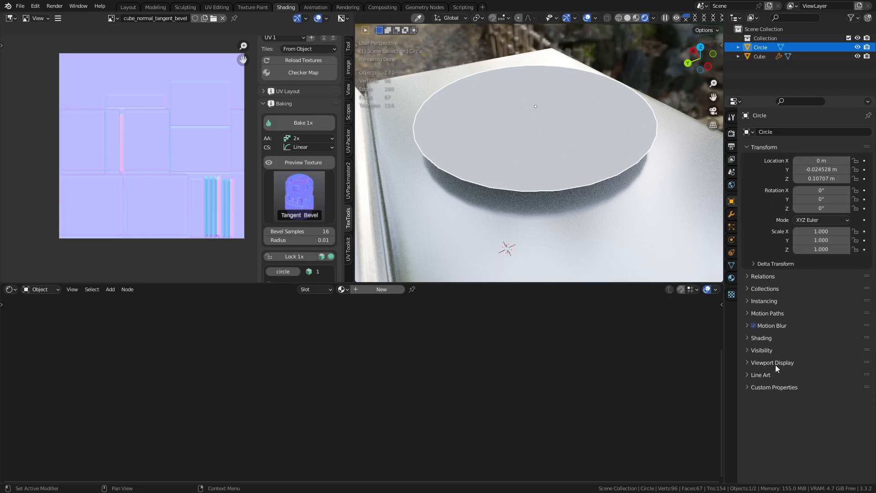
{"action": "left_click", "coordinate": [761, 350]}
{"action": "scroll", "coordinate": [768, 353], "scroll_direction": "down", "scroll_amount": 4}
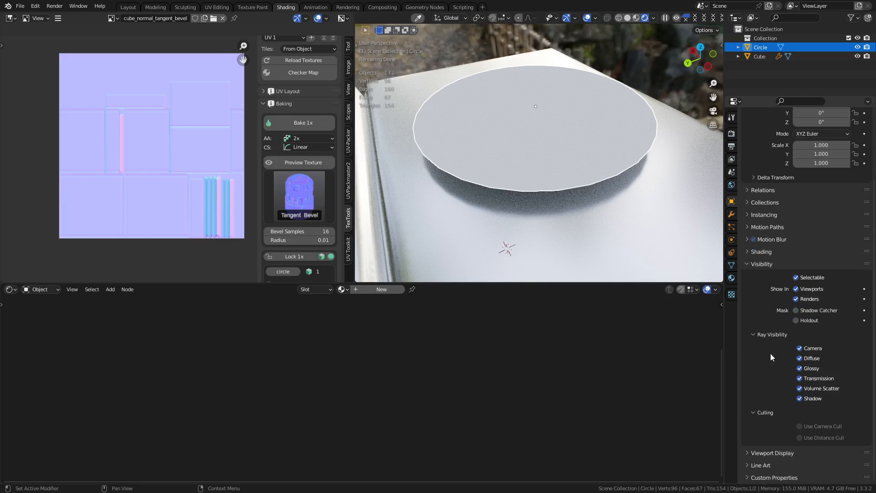
{"action": "left_click", "coordinate": [809, 398]}
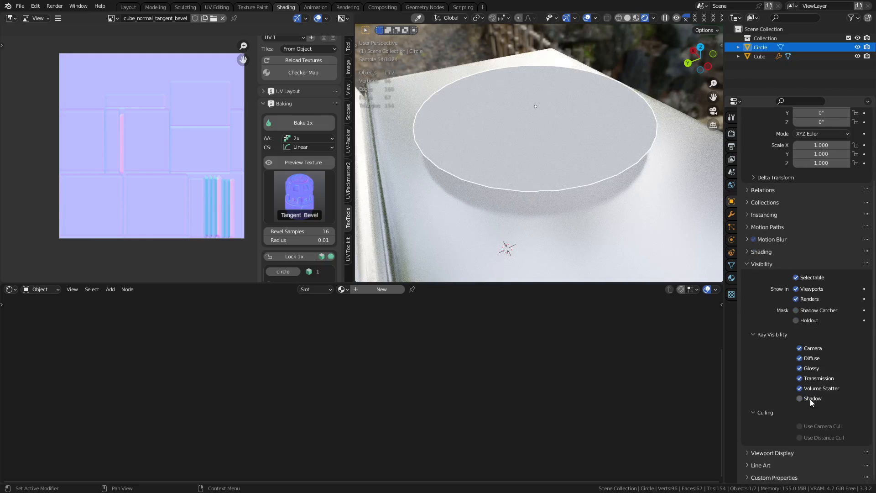
Enter Edit Mode on the circle in solid shading and inset its face by about 0.0044 m.
{"action": "key", "text": "ctrl+Tab"}
{"action": "left_click", "coordinate": [616, 172]}
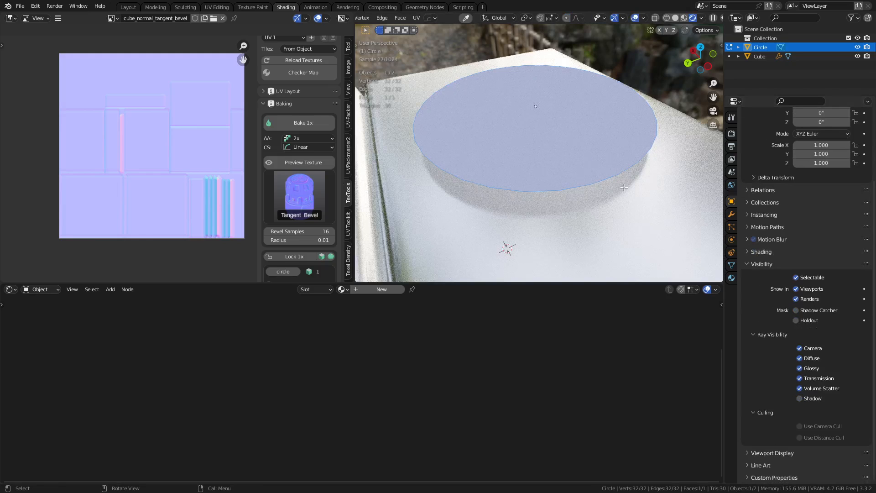
{"action": "left_click", "coordinate": [675, 18]}
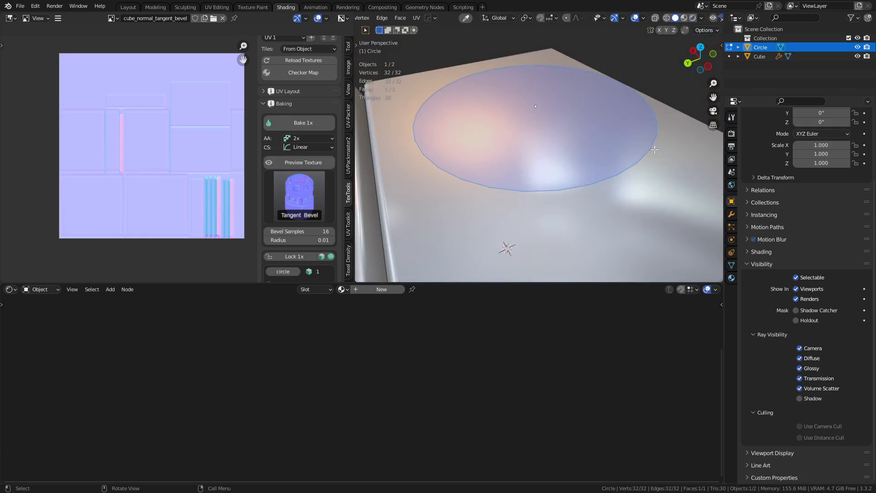
{"action": "key", "text": "i"}
{"action": "left_click", "coordinate": [637, 227]}
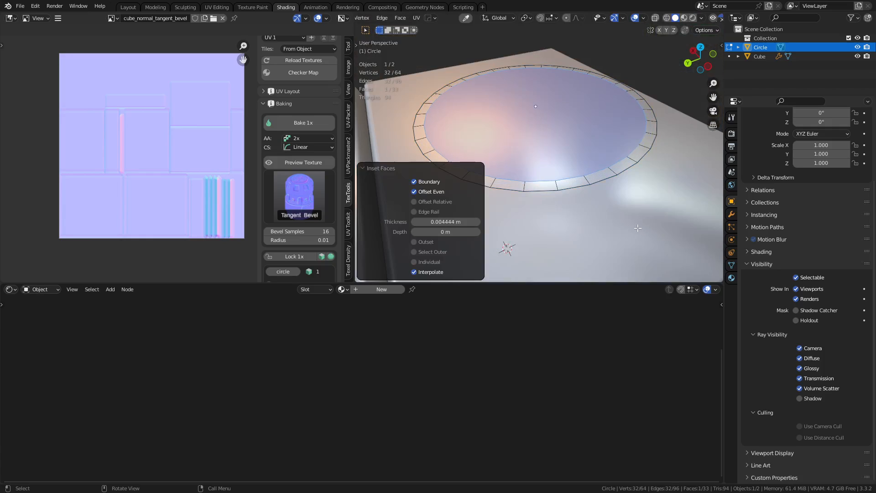
Inset the circle's inner face by about 0.0008 m with a depth of about -0.002 m to form a sunken step.
{"action": "scroll", "coordinate": [637, 227], "scroll_direction": "up", "scroll_amount": 3}
{"action": "key", "text": "i"}
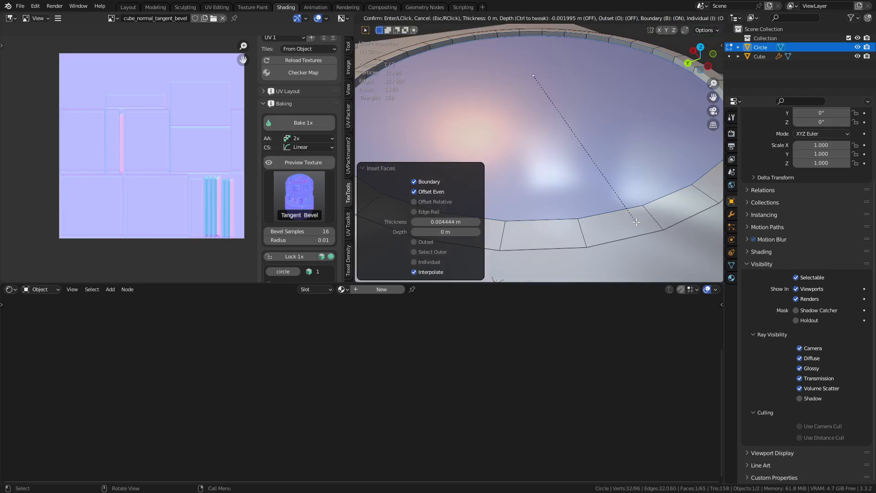
{"action": "key", "text": "shift"}
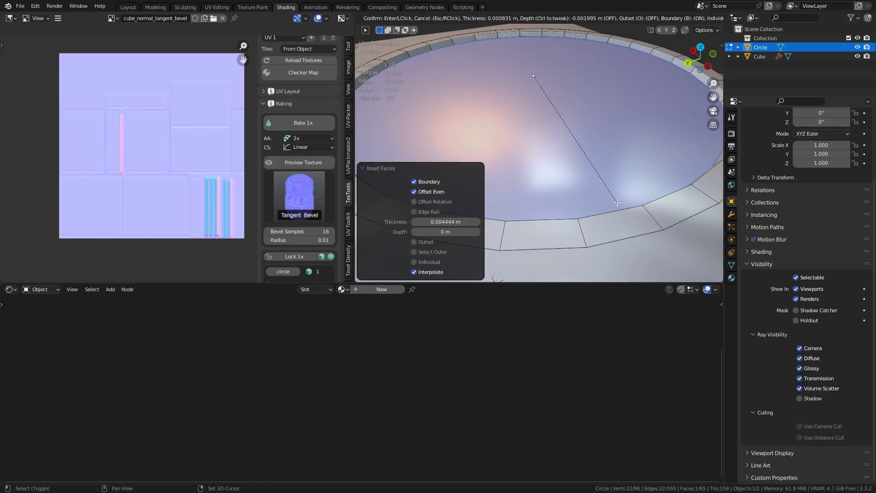
{"action": "left_click", "coordinate": [640, 213]}
Inset the sunken face flat by about 0.0018 m, then inset about 0.0015 m with a depth of about 0.0015 m.
{"action": "key", "text": "i"}
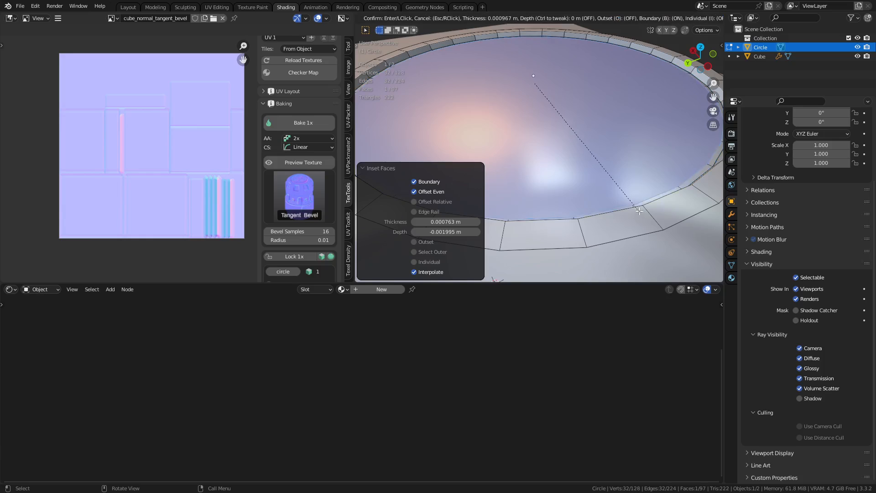
{"action": "key", "text": "ctrl"}
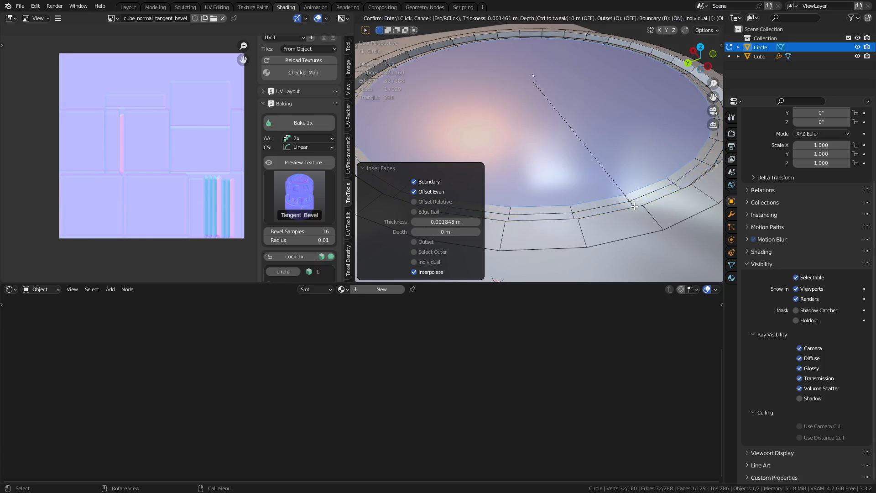
{"action": "left_click", "coordinate": [637, 210]}
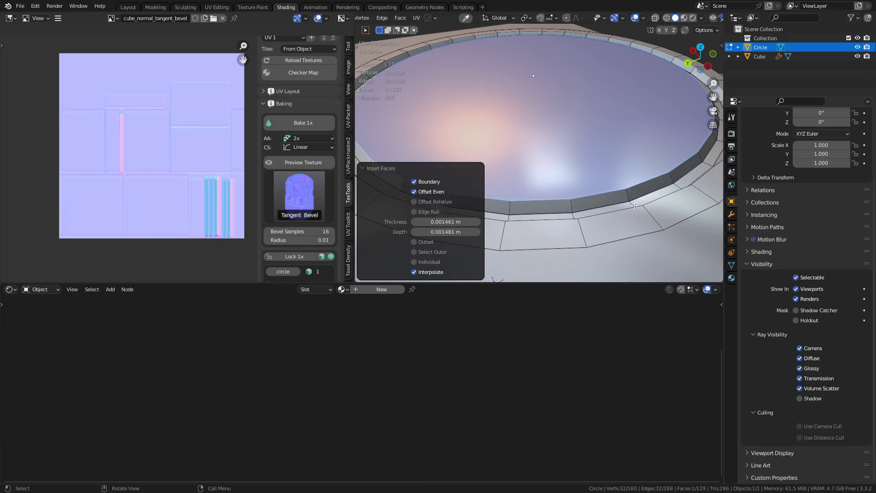
Inset the inner face further, lowering it about 0.0008 m and raising it about 0.0008 m to form a narrow groove.
{"action": "key", "text": "i"}
{"action": "left_click", "coordinate": [624, 194]}
{"action": "key", "text": "i"}
{"action": "key", "text": "ctrl"}
{"action": "left_click", "coordinate": [627, 200], "text": "ctrl"}
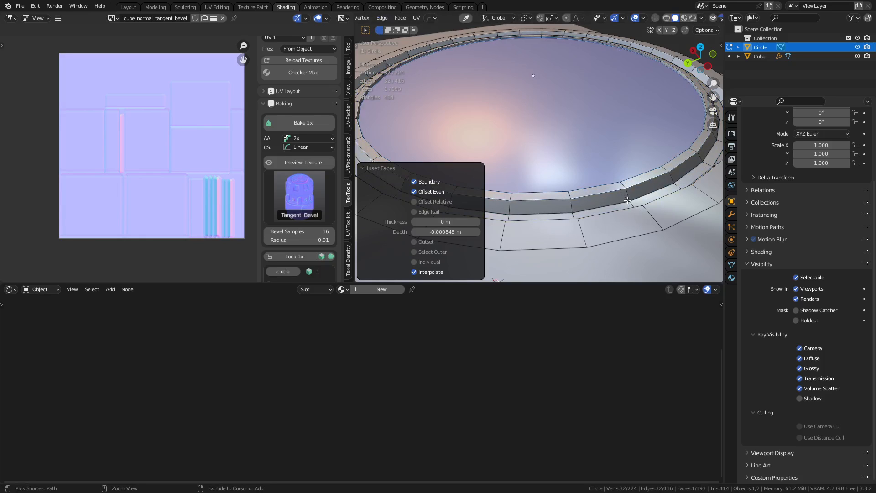
{"action": "key", "text": "i"}
{"action": "key", "text": "ctrl"}
{"action": "left_click", "coordinate": [627, 201], "text": "ctrl"}
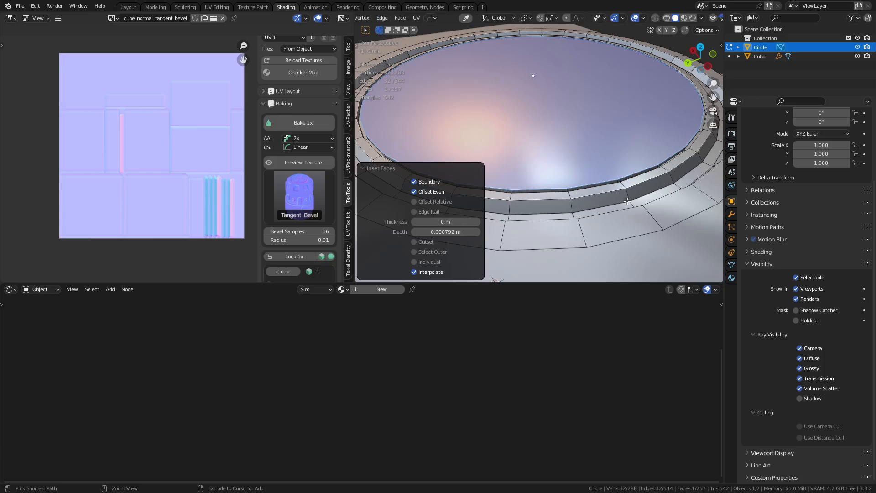
Scale the innermost face to 0.990 and switch the circle to Object Mode.
{"action": "key", "text": "s"}
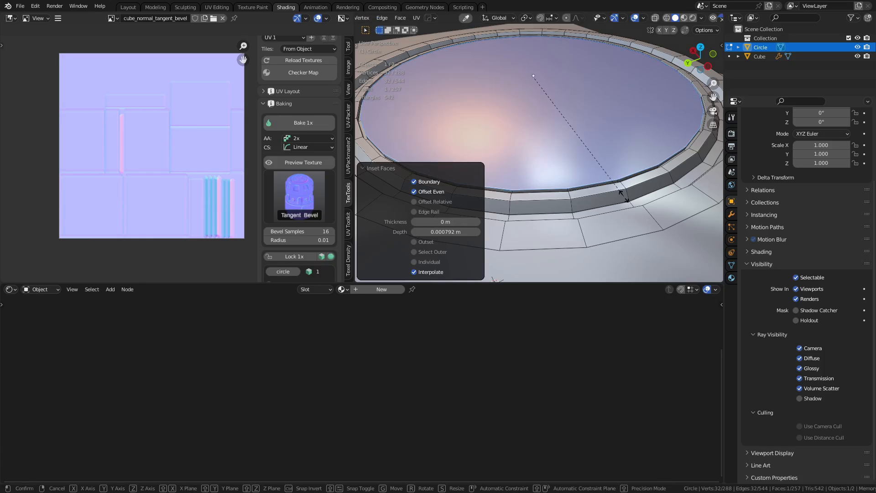
{"action": "left_click", "coordinate": [620, 192], "text": "shift"}
{"action": "key", "text": "ctrl+Tab"}
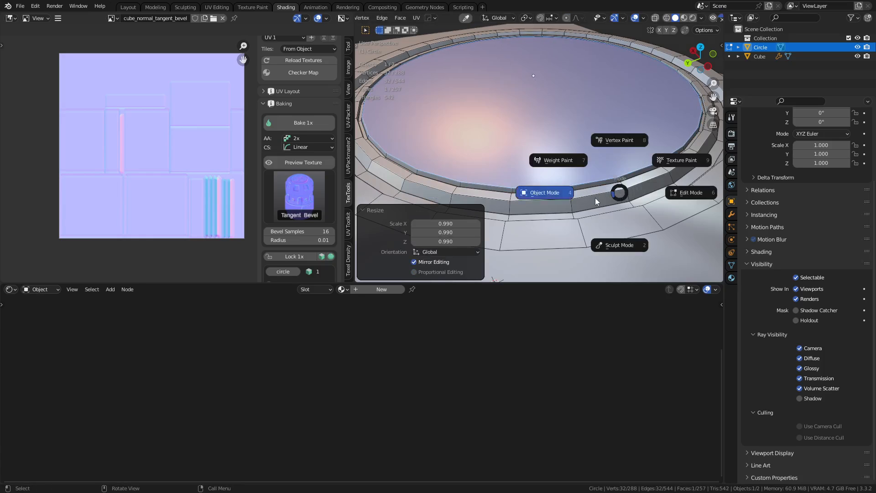
{"action": "left_click", "coordinate": [594, 198]}
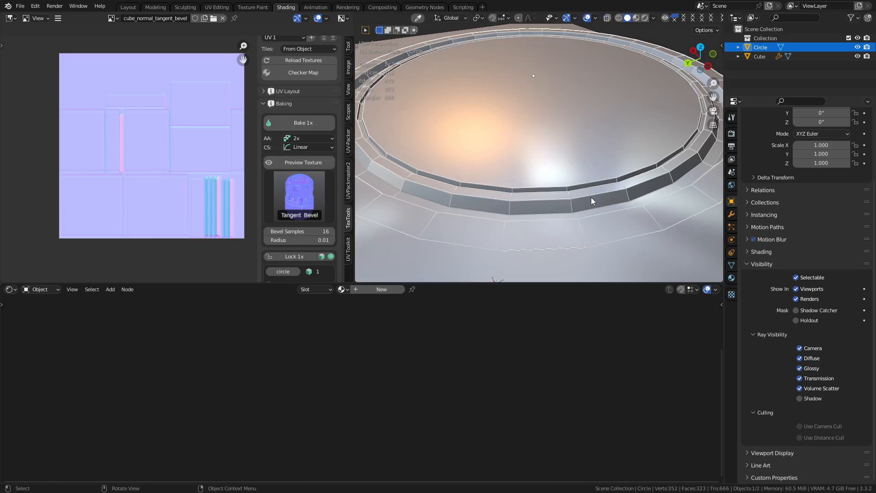
Back in Edit Mode, extrude and scale the center face inward three times, first to 0.823 and last to 0.738.
{"action": "key", "text": "ctrl+Tab"}
{"action": "left_click", "coordinate": [659, 196]}
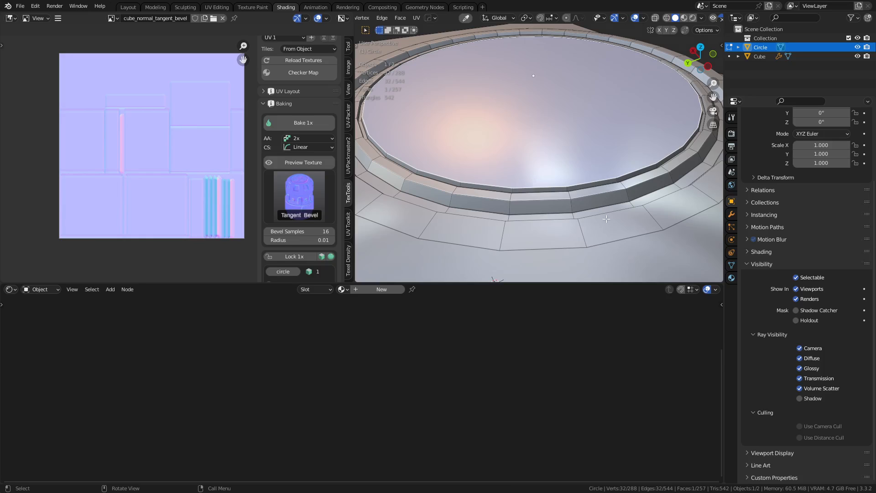
{"action": "key", "text": "e"}
{"action": "key", "text": "s"}
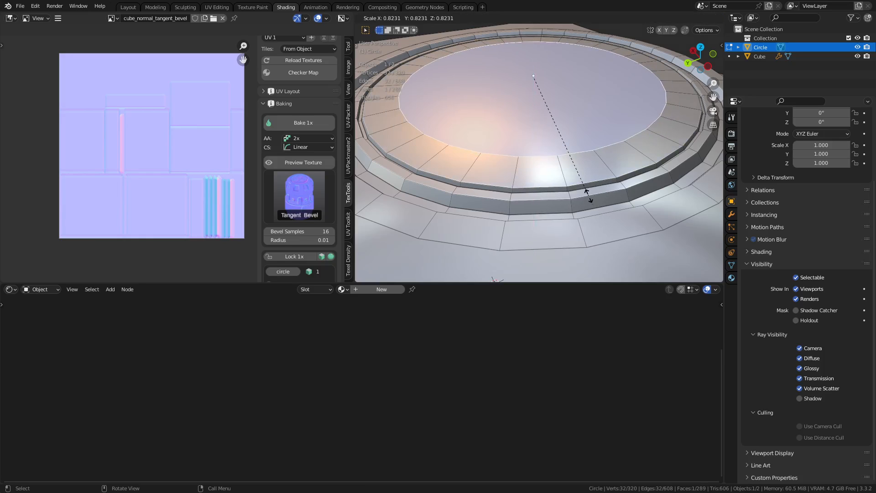
{"action": "left_click", "coordinate": [588, 195]}
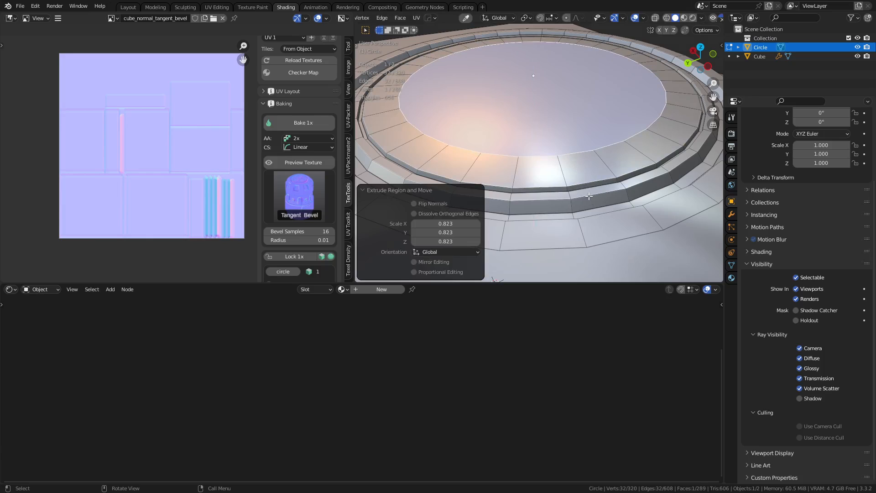
{"action": "key", "text": "e"}
{"action": "key", "text": "s"}
{"action": "left_click", "coordinate": [562, 141]}
{"action": "key", "text": "e"}
{"action": "key", "text": "s"}
{"action": "left_click", "coordinate": [553, 124]}
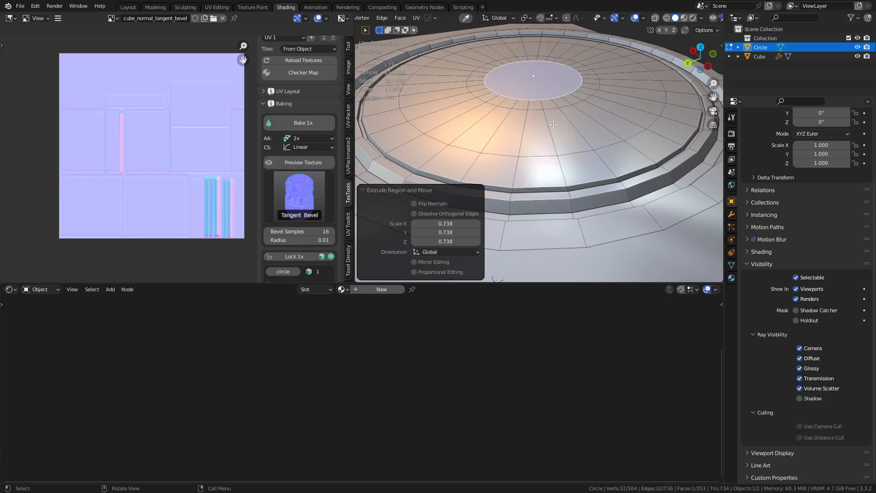
Merge the innermost face's vertices at center and return to Object Mode.
{"action": "key", "text": "m"}
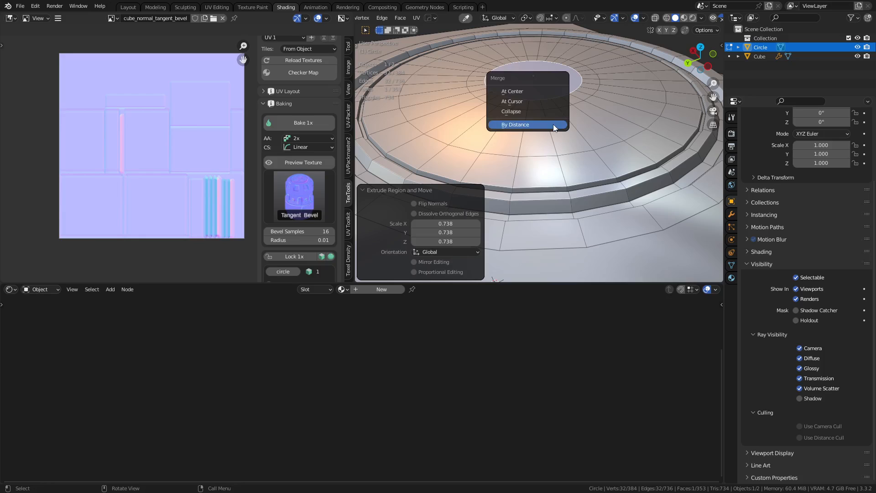
{"action": "left_click", "coordinate": [548, 91]}
{"action": "key", "text": "ctrl+Tab"}
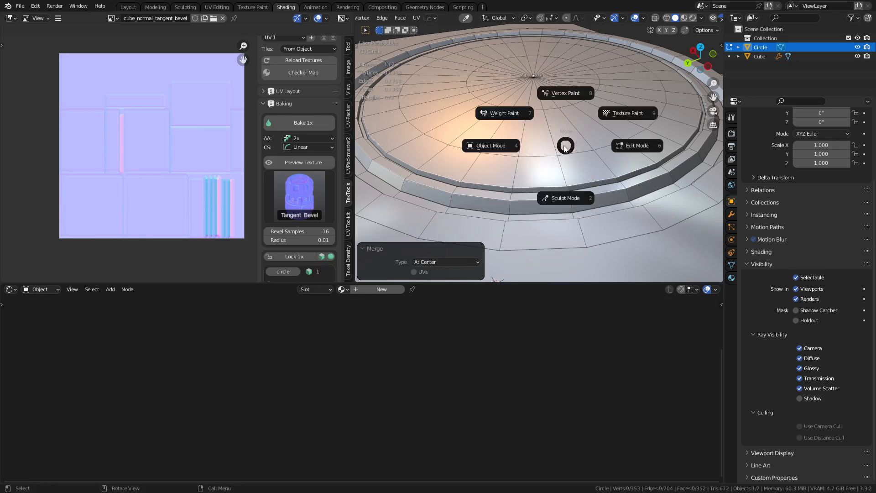
{"action": "left_click", "coordinate": [543, 145]}
Add a level 2 subdivision to the circle object and shade it smooth.
{"action": "key", "text": "ctrl+2"}
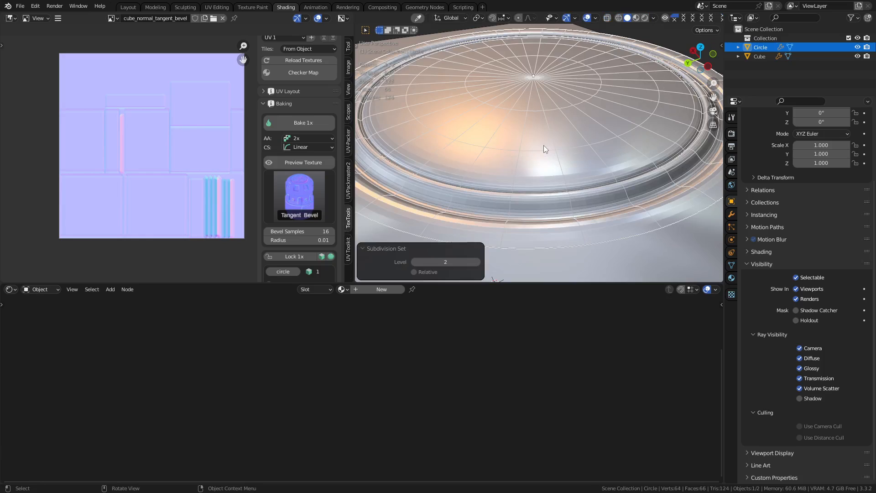
{"action": "right_click", "coordinate": [543, 145]}
{"action": "left_click", "coordinate": [541, 138]}
{"action": "scroll", "coordinate": [542, 143], "scroll_direction": "down", "scroll_amount": 4}
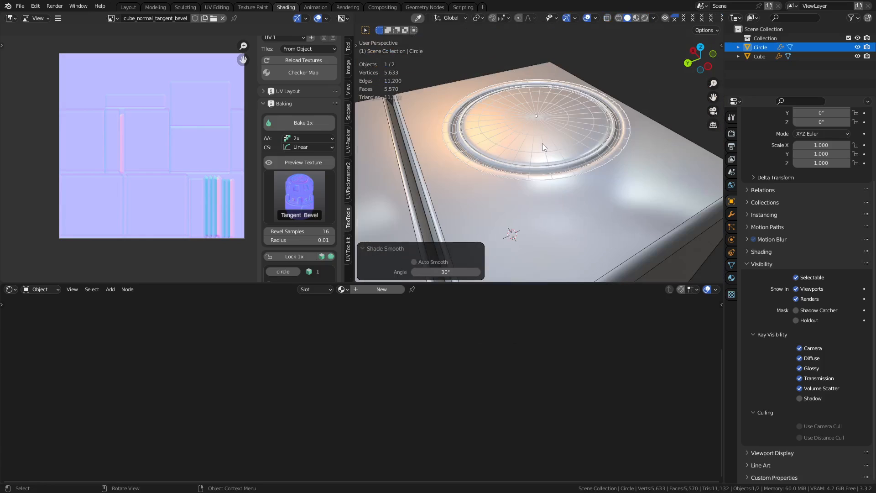
Delete the circle's outermost ring of faces, return to Object Mode and hide the wireframe overlay.
{"action": "key", "text": "ctrl+Tab"}
{"action": "left_click", "coordinate": [566, 169]}
{"action": "scroll", "coordinate": [592, 203], "scroll_direction": "up", "scroll_amount": 5}
{"action": "left_click", "coordinate": [585, 236], "text": "alt"}
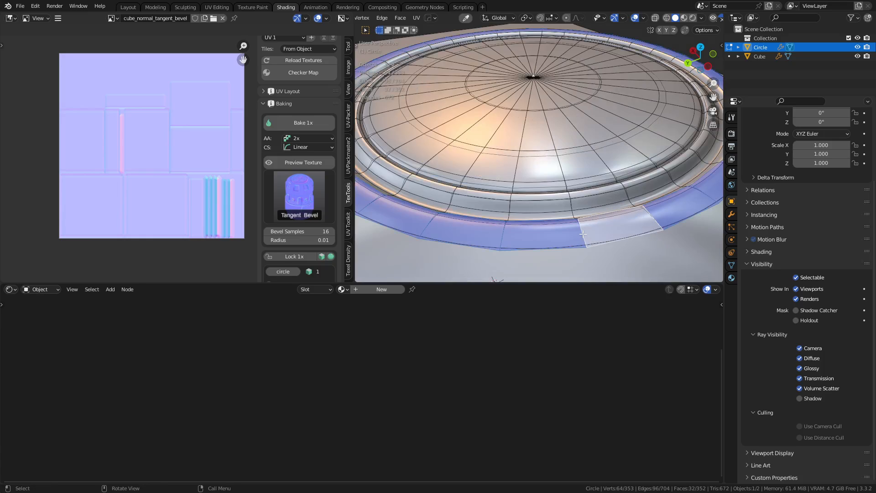
{"action": "key", "text": "x"}
{"action": "left_click", "coordinate": [595, 230]}
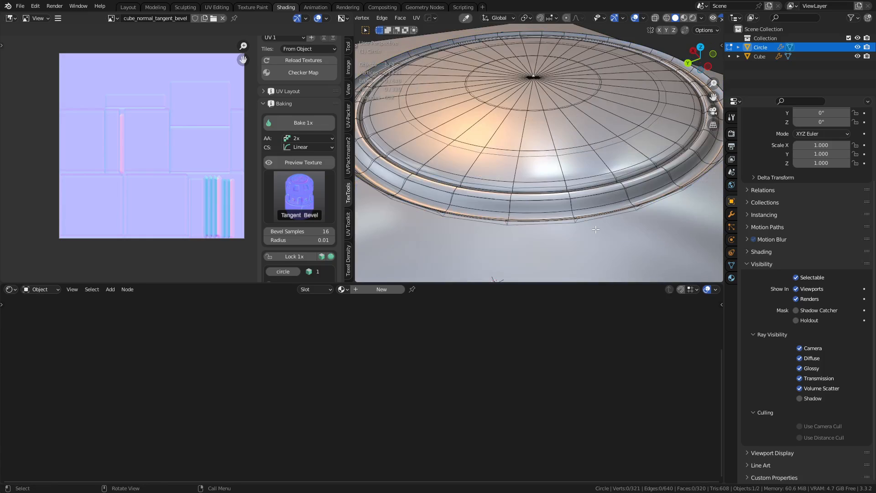
{"action": "key", "text": "Tab"}
{"action": "scroll", "coordinate": [557, 178], "scroll_direction": "down", "scroll_amount": 6}
{"action": "left_click", "coordinate": [612, 81]}
{"action": "key", "text": "shift+alt+z"}
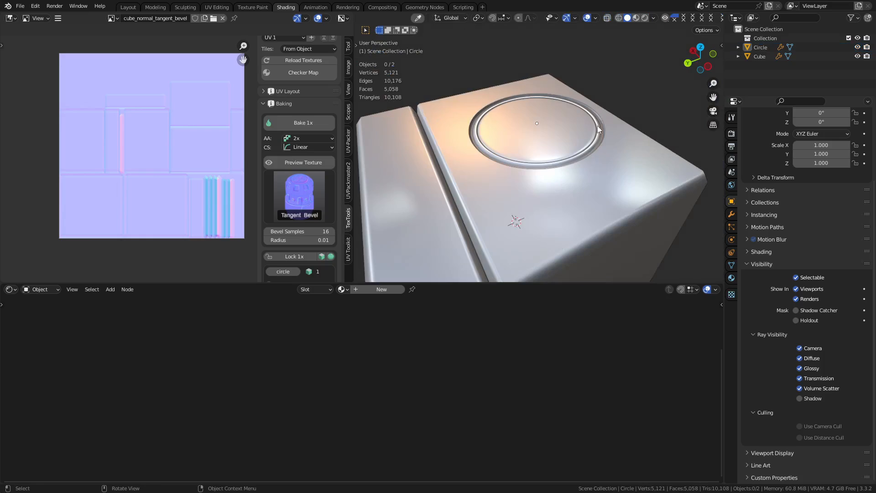
Lower the circle in the left view until it floats just above the cube's top, fine-tuning its height along Z.
{"action": "middle_click_drag", "start_coordinate": [597, 125], "coordinate": [570, 123]}
{"action": "left_click", "coordinate": [561, 149]}
{"action": "key", "text": "g"}
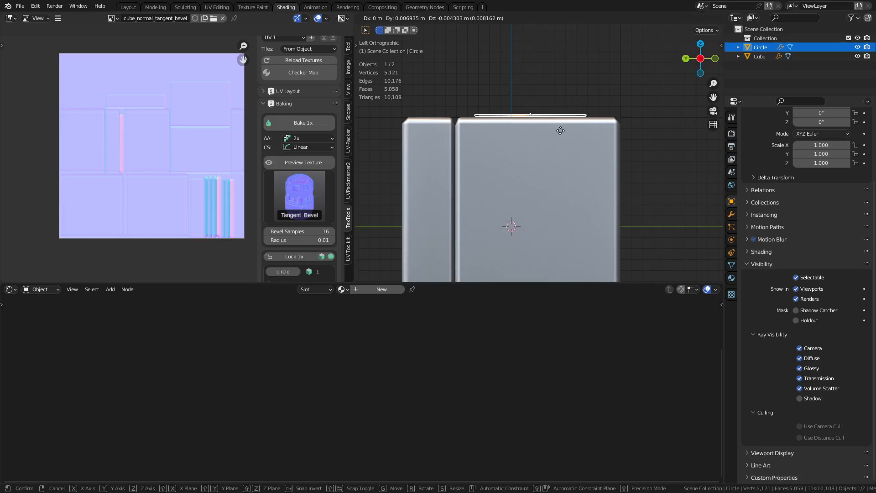
{"action": "left_click", "coordinate": [560, 131]}
{"action": "mouse_move", "coordinate": [560, 131]}
{"action": "middle_mouse_down"}
{"action": "mouse_move", "coordinate": [585, 175]}
{"action": "mouse_move", "coordinate": [569, 170]}
{"action": "mouse_move", "coordinate": [554, 124]}
{"action": "middle_mouse_up"}
{"action": "key", "text": "g"}
{"action": "key", "text": "z"}
{"action": "left_click", "coordinate": [569, 161]}
{"action": "key", "text": "g"}
{"action": "key", "text": "z"}
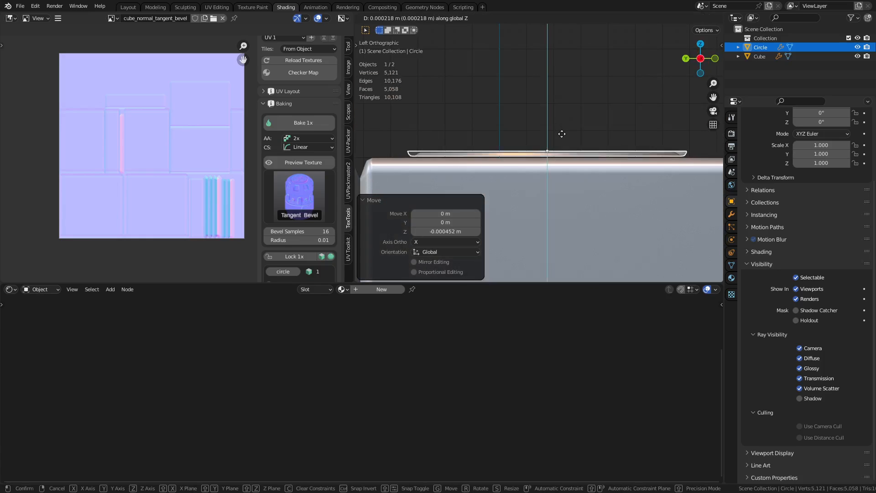
{"action": "left_click", "coordinate": [557, 146]}
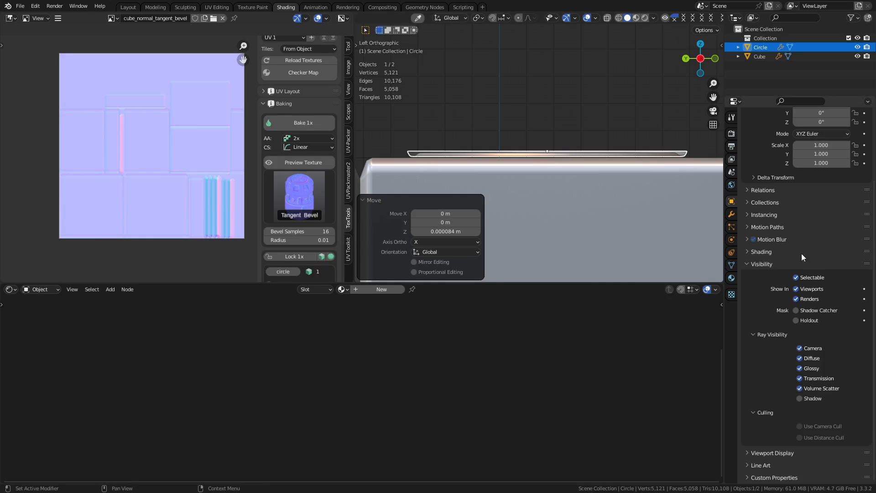
Review the Cycles bake settings in the render properties, including influence, output and margin.
{"action": "left_click", "coordinate": [766, 264]}
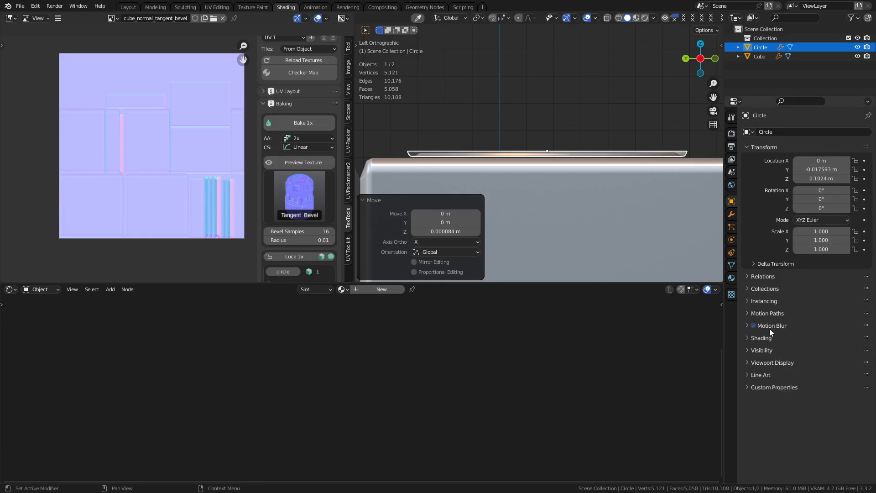
{"action": "left_click", "coordinate": [731, 134]}
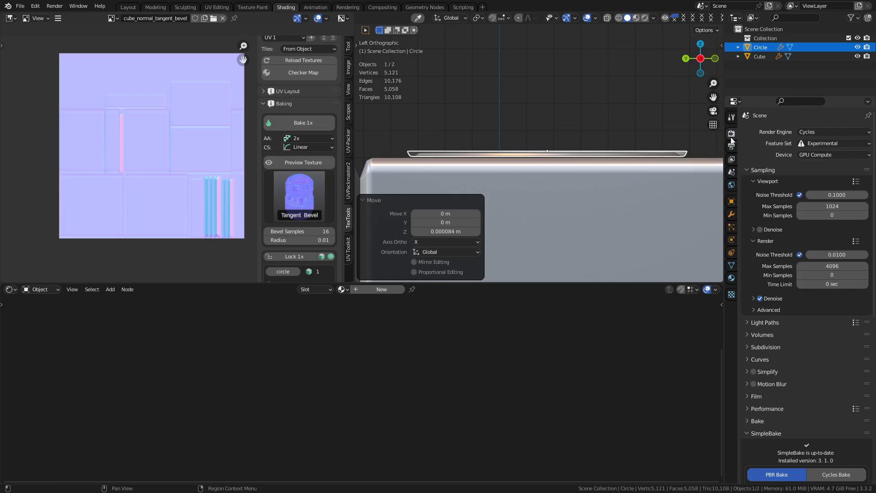
{"action": "scroll", "coordinate": [784, 359], "scroll_direction": "down", "scroll_amount": 3}
{"action": "left_click", "coordinate": [770, 364]}
{"action": "scroll", "coordinate": [774, 364], "scroll_direction": "down", "scroll_amount": 3}
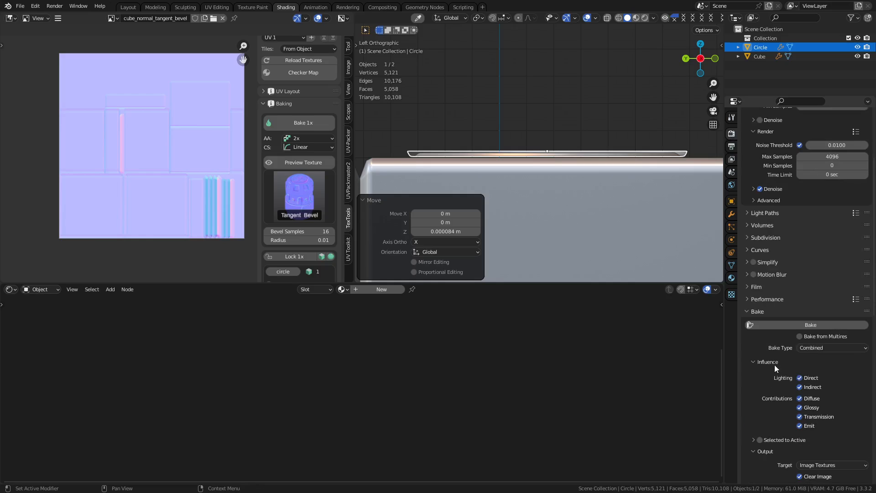
{"action": "scroll", "coordinate": [774, 364], "scroll_direction": "down", "scroll_amount": 5}
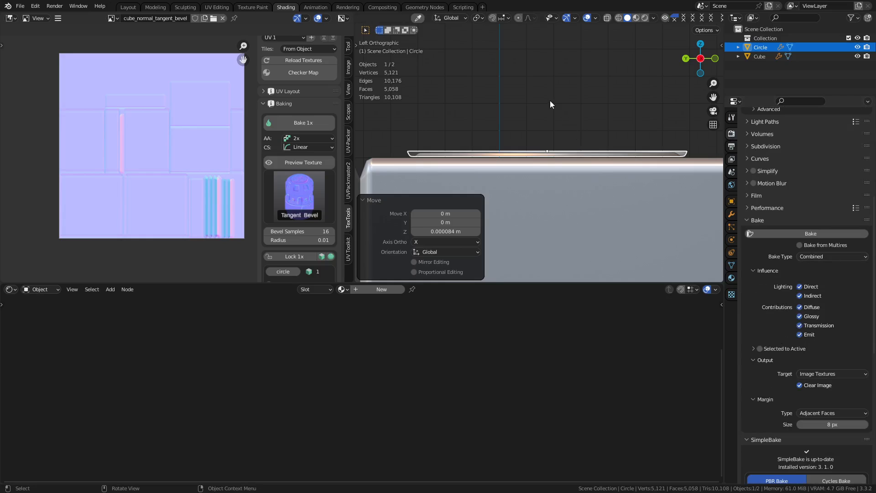
Rename the Cube object to Cube_lp.
{"action": "middle_click_drag", "start_coordinate": [529, 136], "coordinate": [560, 171]}
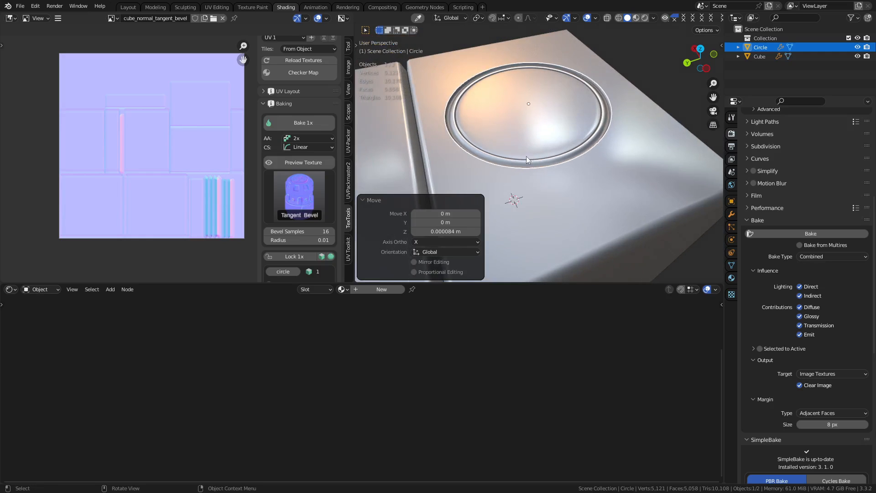
{"action": "left_click", "coordinate": [764, 56]}
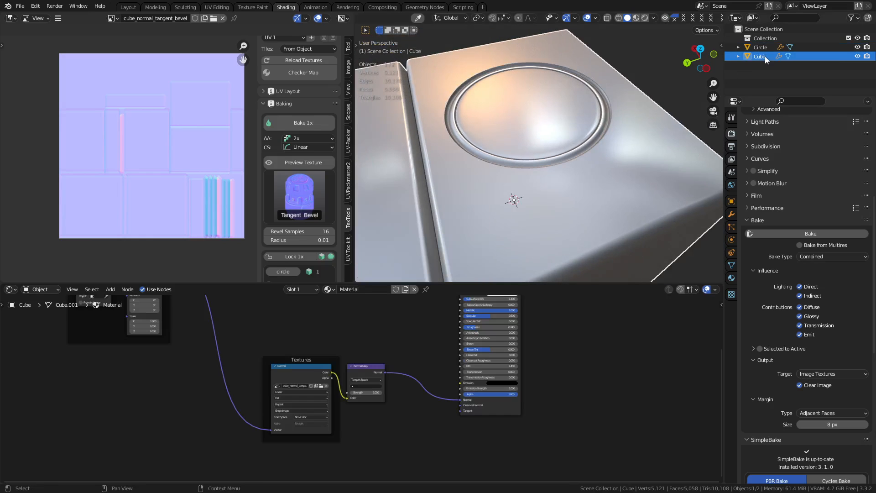
{"action": "double_click", "coordinate": [764, 57]}
{"action": "type", "text": "-"}
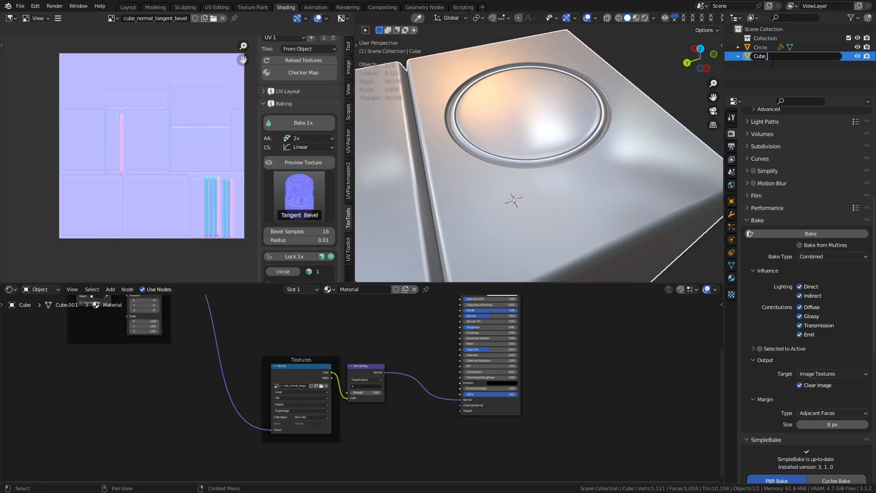
{"action": "type", "text": "_lp"}
{"action": "key", "text": "Return"}
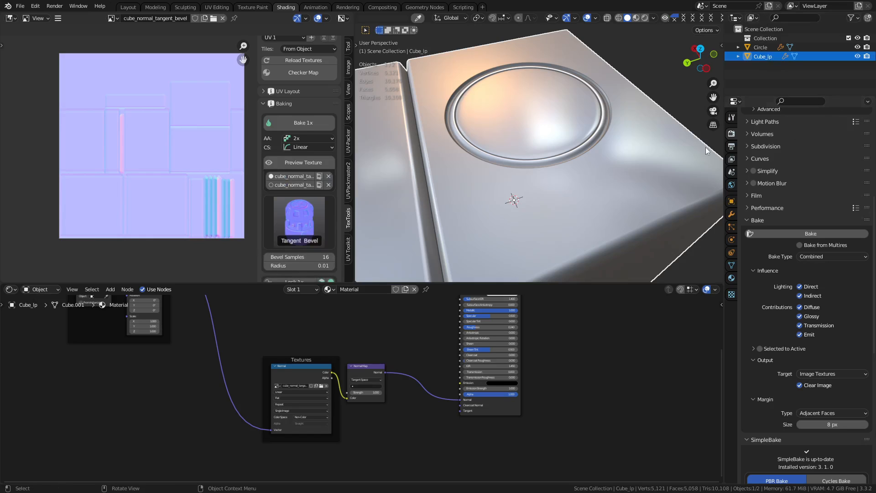
Duplicate Cube_lp in place and rename the copy Cube_hp.
{"action": "key", "text": "shift+d"}
{"action": "right_click", "coordinate": [588, 178]}
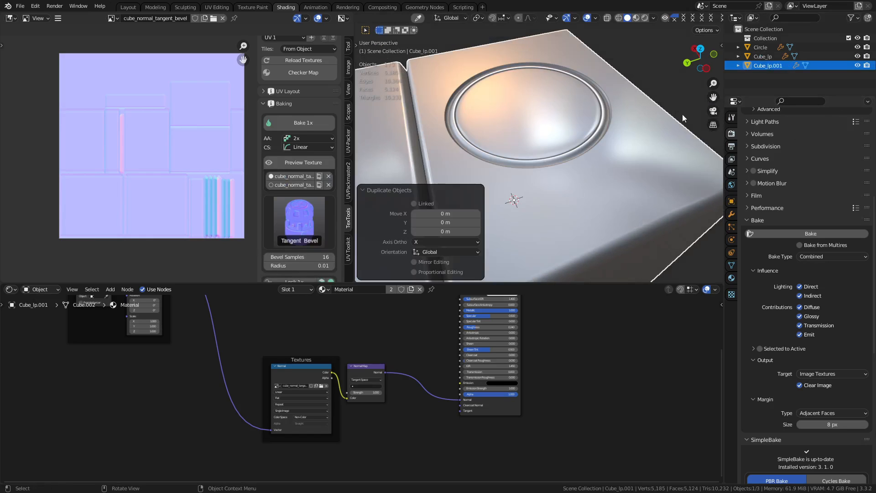
{"action": "double_click", "coordinate": [771, 67]}
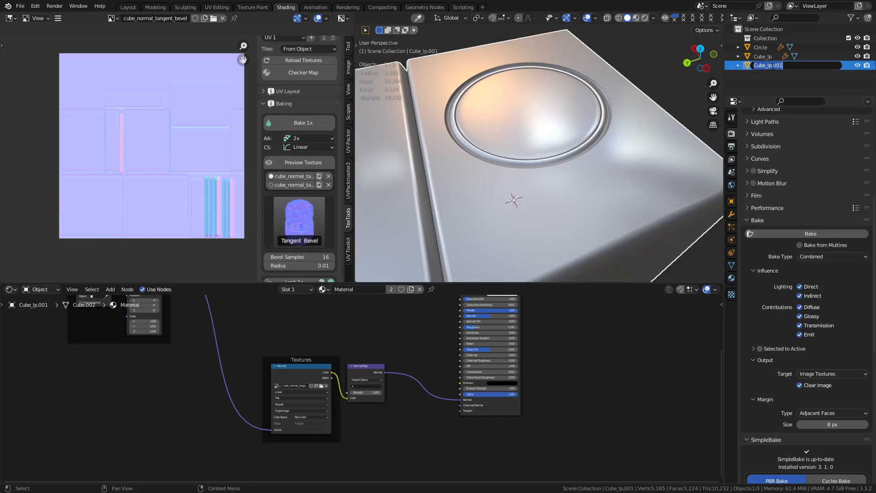
{"action": "key", "text": "BackSpace"}
{"action": "key", "text": "BackSpace"}
{"action": "type", "text": "_hp"}
{"action": "key", "text": "Return"}
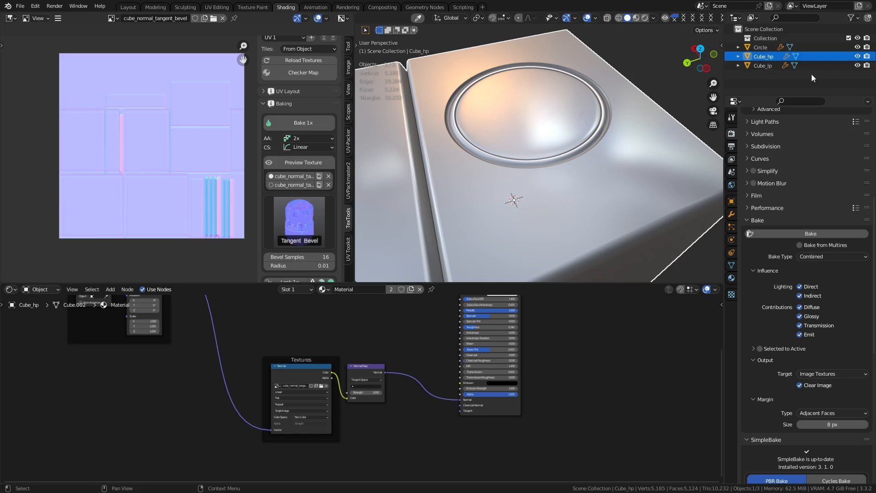
Rename the Circle object to Cube_hp_floater.
{"action": "double_click", "coordinate": [763, 48]}
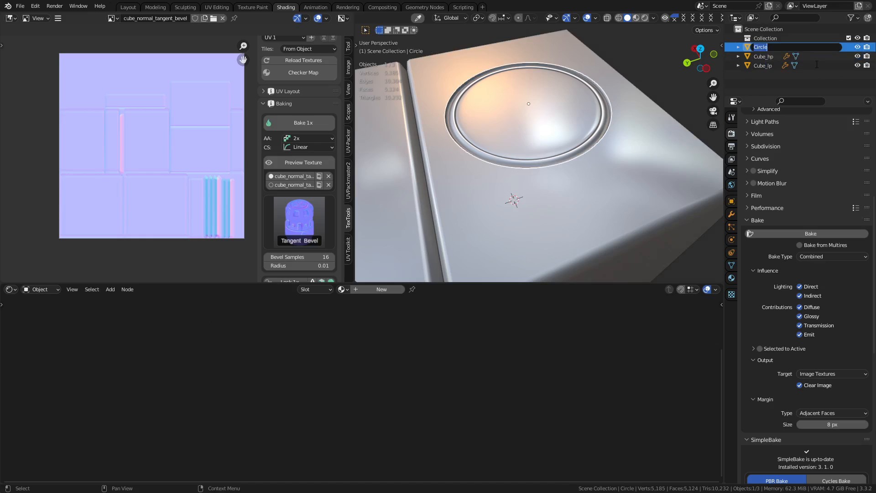
{"action": "type", "text": "Cube_hp_floater"}
{"action": "key", "text": "Return"}
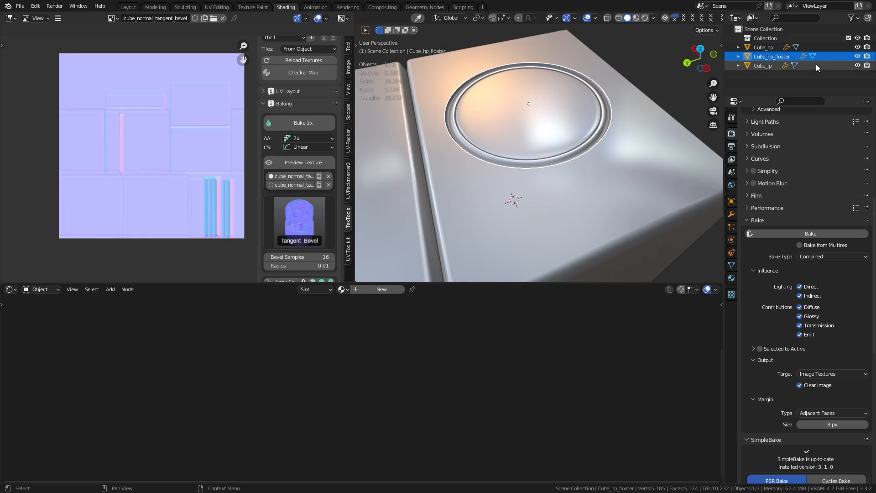
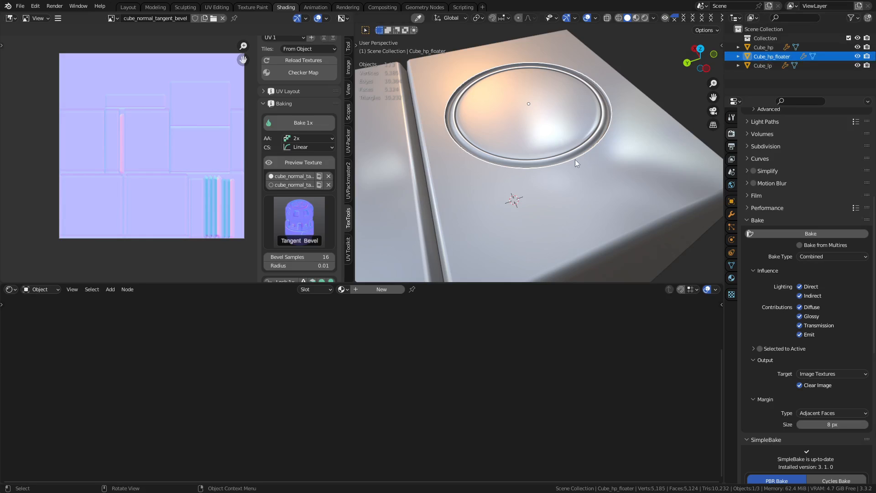
Select Cube_hp, Cube_hp_floater and Cube_lp, and set the TexTools bake mode to Tangent Normal.
{"action": "mouse_move", "coordinate": [593, 179]}
{"action": "middle_mouse_down"}
{"action": "mouse_move", "coordinate": [603, 190]}
{"action": "mouse_move", "coordinate": [576, 171]}
{"action": "mouse_move", "coordinate": [586, 167]}
{"action": "middle_mouse_up"}
{"action": "left_click", "coordinate": [767, 49]}
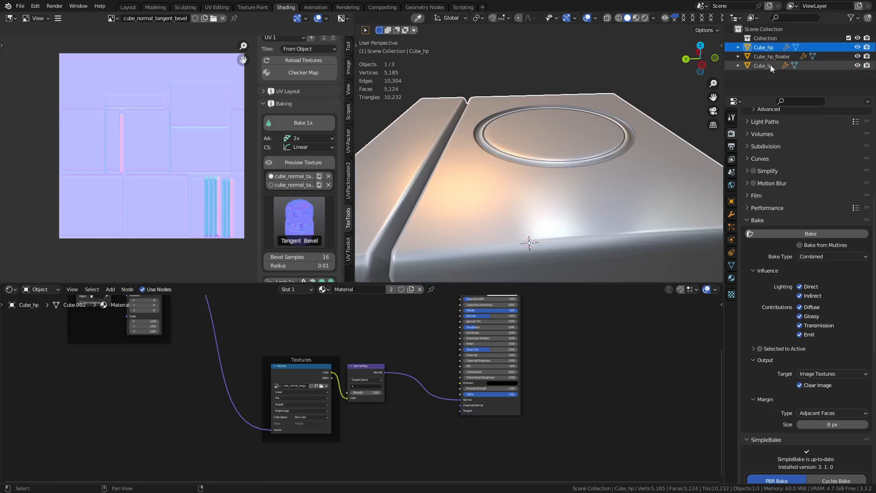
{"action": "left_click", "coordinate": [770, 65], "text": "shift"}
{"action": "left_click", "coordinate": [768, 68], "text": "ctrl"}
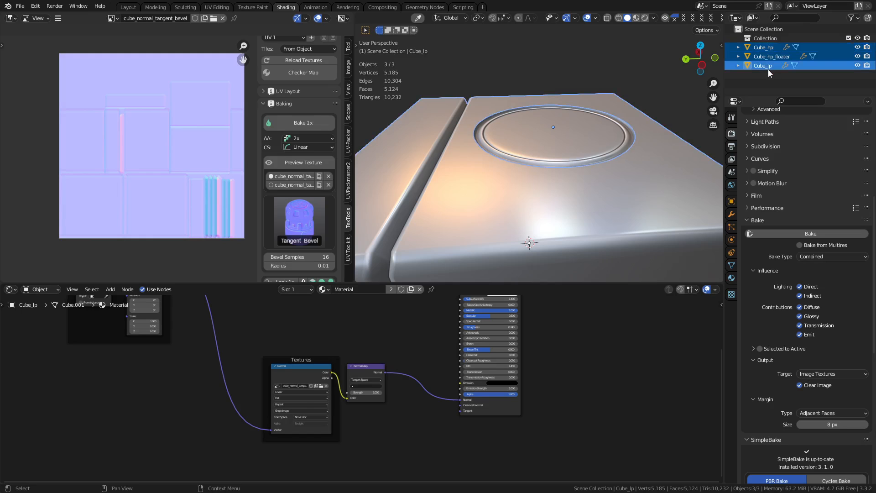
{"action": "left_click", "coordinate": [296, 228]}
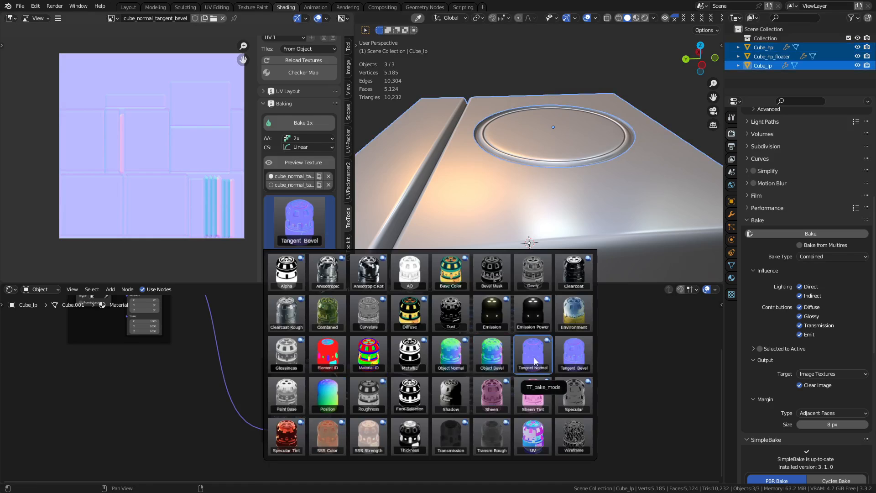
{"action": "left_click", "coordinate": [534, 357]}
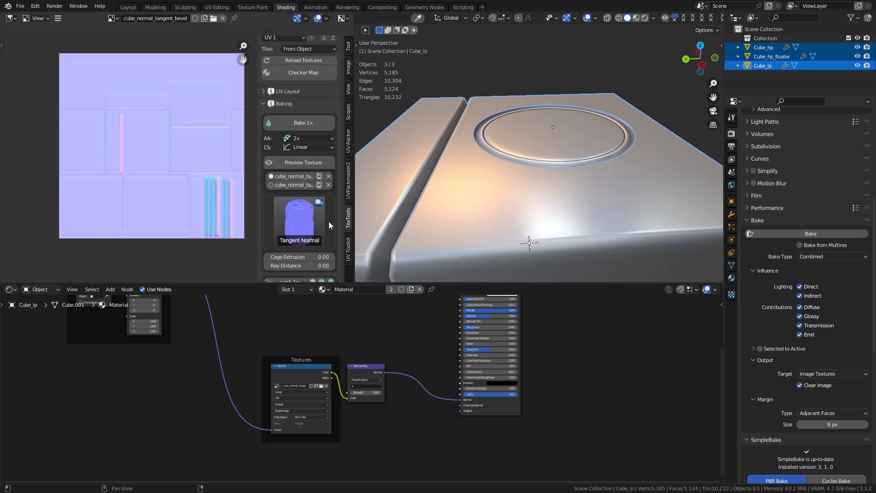
Lock the TexTools bake set containing the three objects and make Cube_lp the only selected object.
{"action": "scroll", "coordinate": [319, 201], "scroll_direction": "down", "scroll_amount": 5}
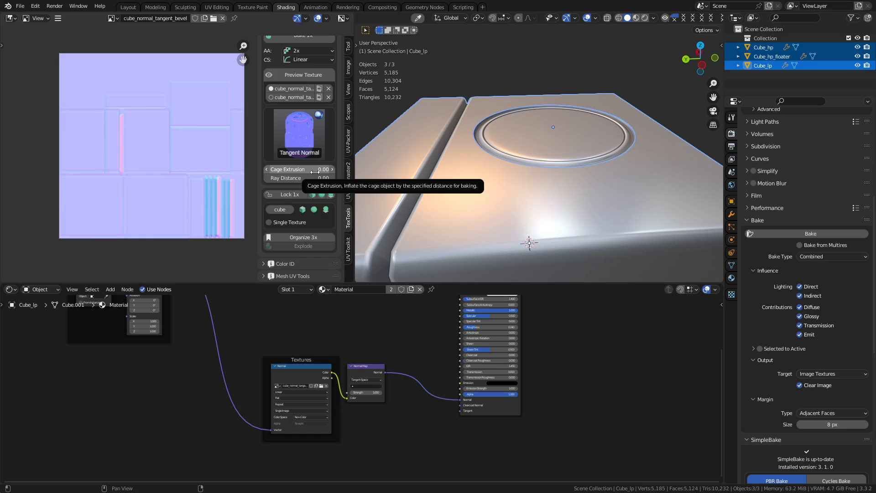
{"action": "left_click", "coordinate": [295, 195]}
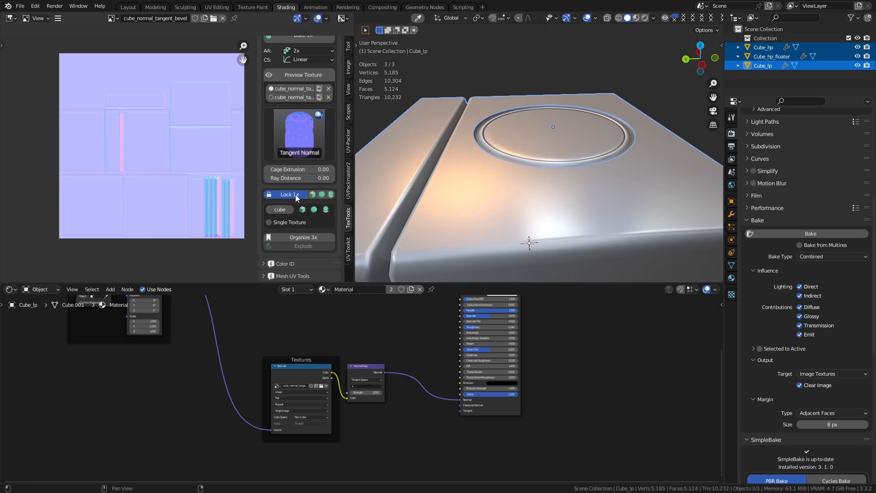
{"action": "left_click", "coordinate": [807, 55]}
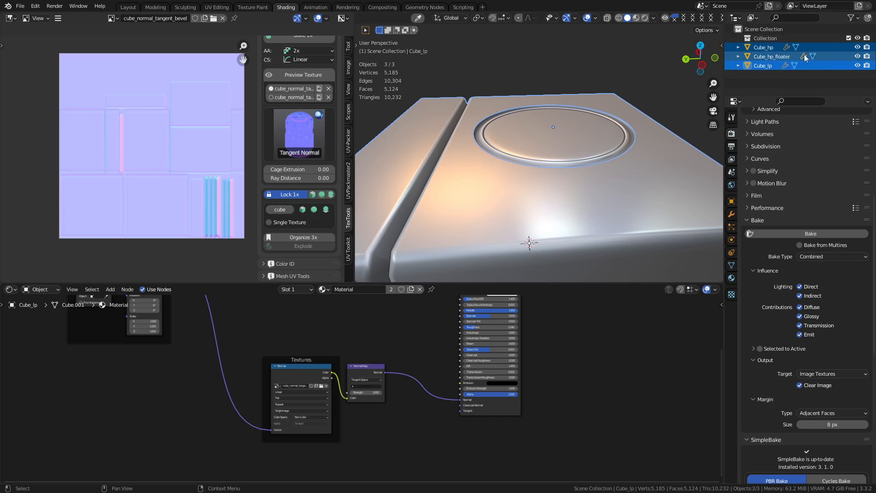
{"action": "left_click", "coordinate": [490, 191]}
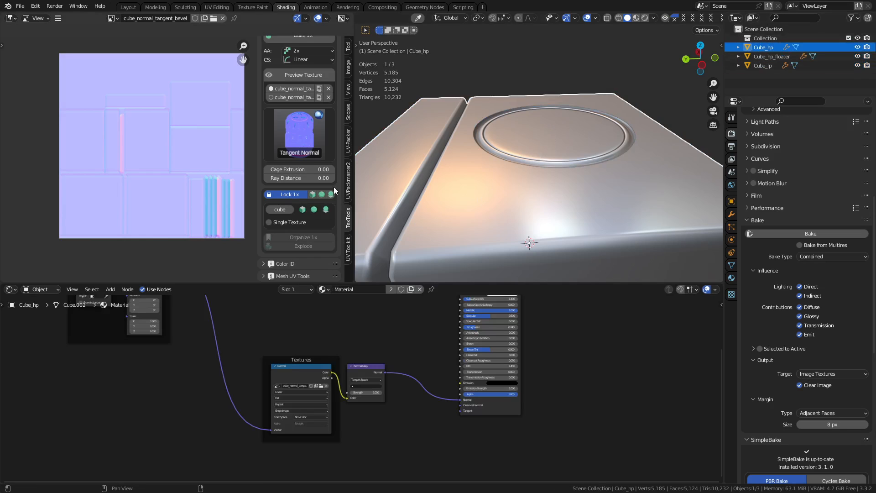
{"action": "left_click", "coordinate": [778, 78]}
{"action": "left_click", "coordinate": [770, 68]}
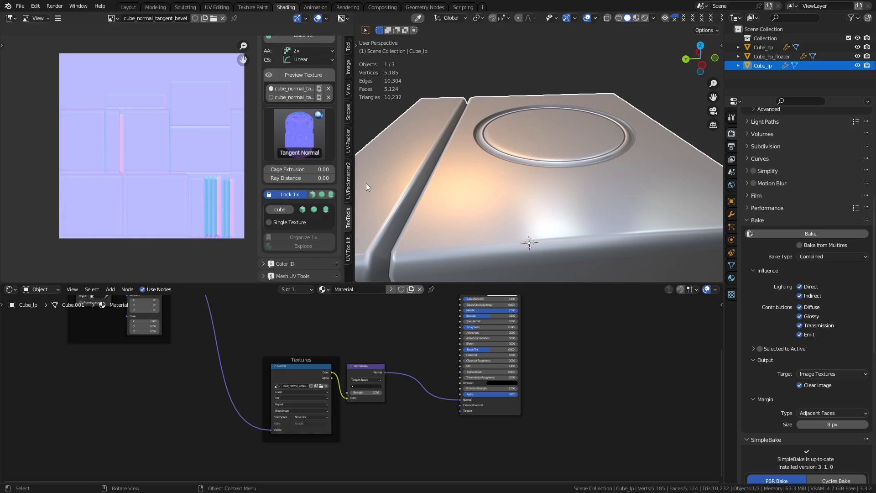
Set both the bake's cage extrusion and ray distance to 0.20.
{"action": "left_click", "coordinate": [312, 170]}
{"action": "type", "text": "1"}
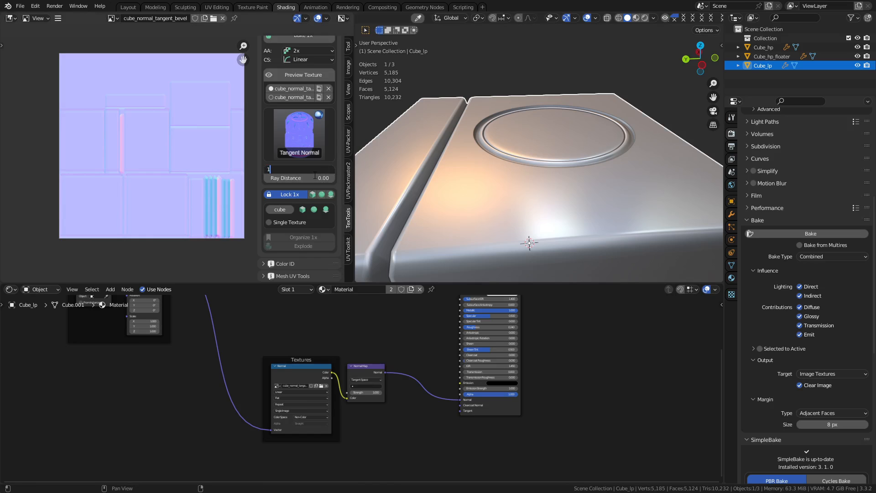
{"action": "key", "text": "BackSpace"}
{"action": "type", "text": ".2"}
{"action": "key", "text": "Tab"}
{"action": "type", "text": "."}
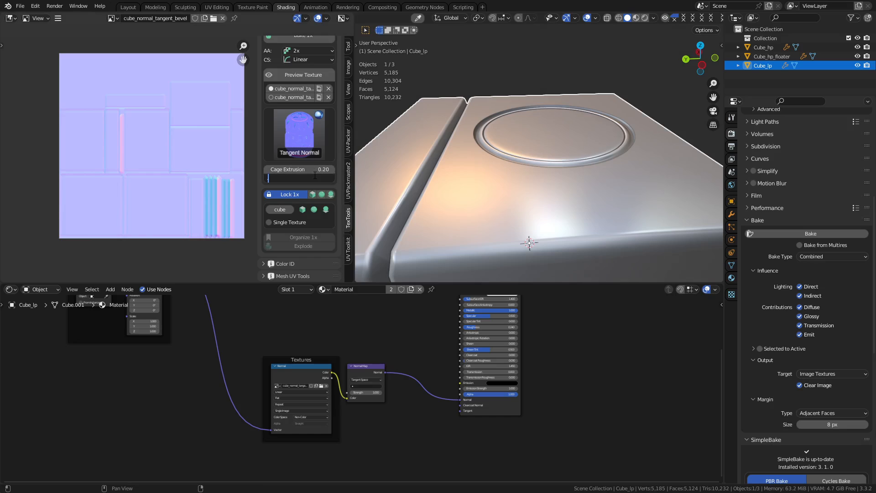
{"action": "type", "text": "2"}
{"action": "key", "text": "Return"}
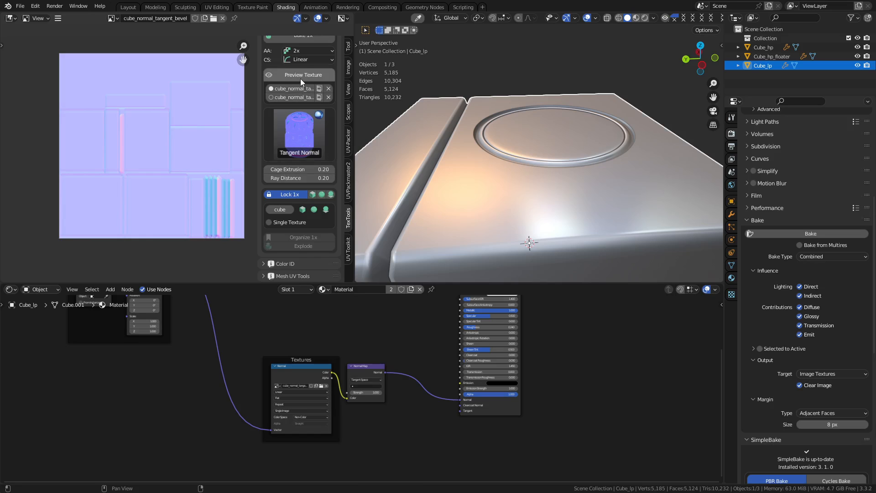
Set the bake anti-aliasing to None and bake the tangent normal map for the cube set.
{"action": "left_click", "coordinate": [306, 49]}
{"action": "left_click", "coordinate": [306, 61]}
{"action": "scroll", "coordinate": [297, 145], "scroll_direction": "up", "scroll_amount": 5}
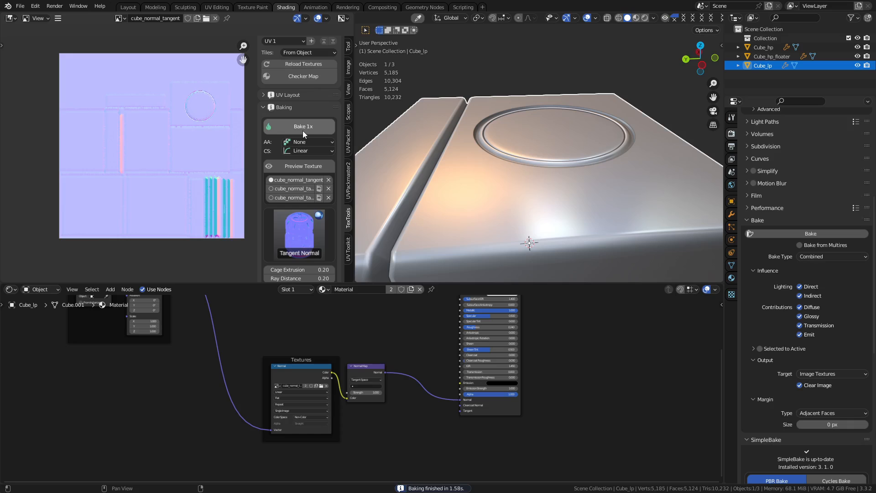
Disconnect the Normal Map node from the material's shader and bake the tangent normal map again.
{"action": "left_click_drag", "start_coordinate": [458, 399], "coordinate": [446, 398]}
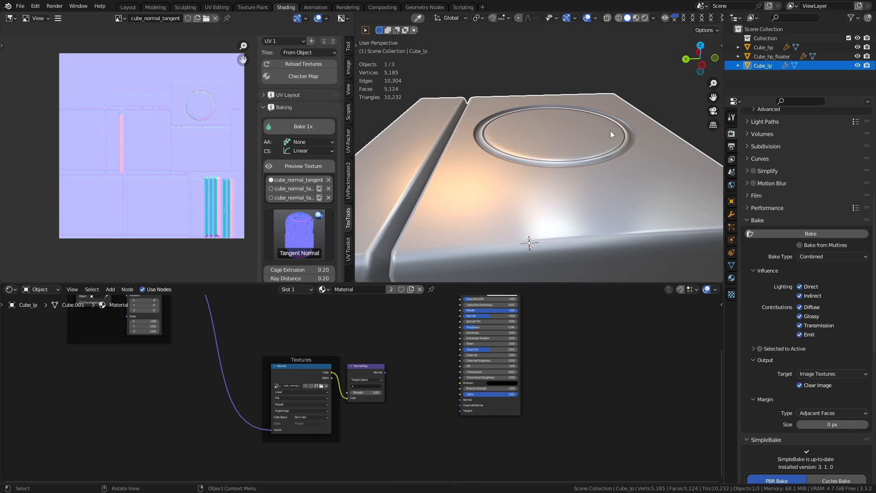
{"action": "left_click", "coordinate": [303, 126]}
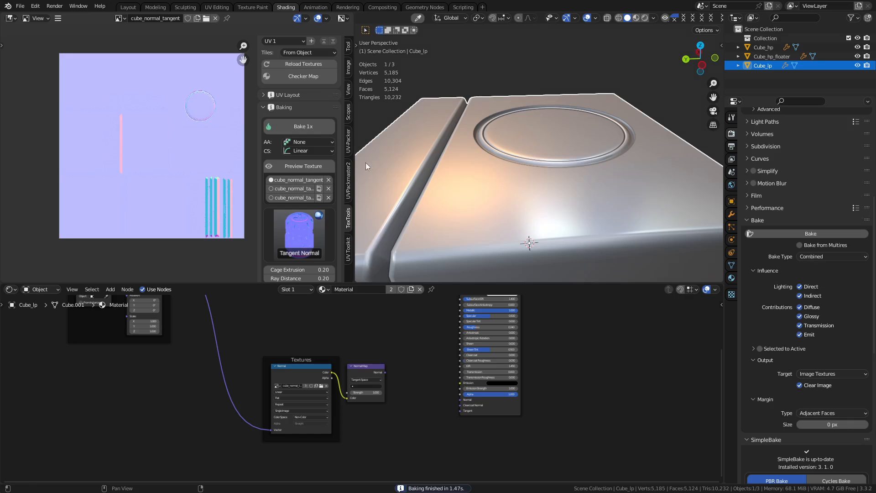
Examine the baked tangent normal map closely around the circular panel detail and the edge strips.
{"action": "scroll", "coordinate": [312, 221], "scroll_direction": "down", "scroll_amount": 4}
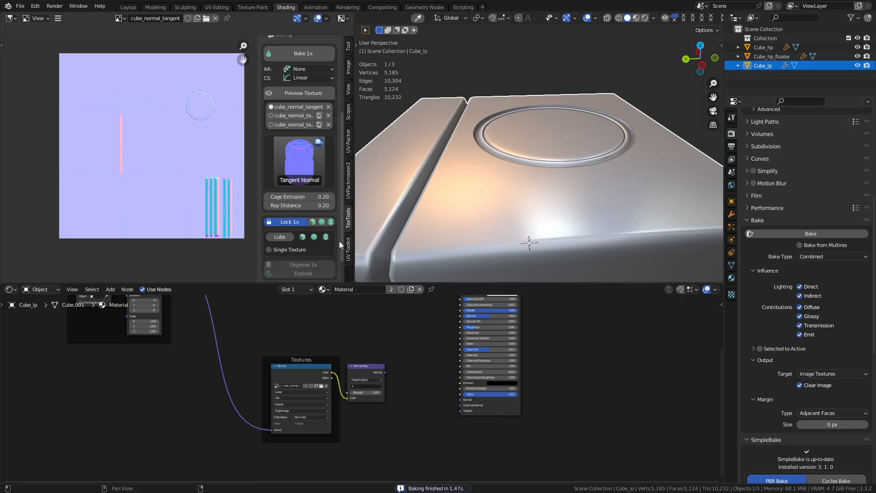
{"action": "scroll", "coordinate": [174, 154], "scroll_direction": "up", "scroll_amount": 3}
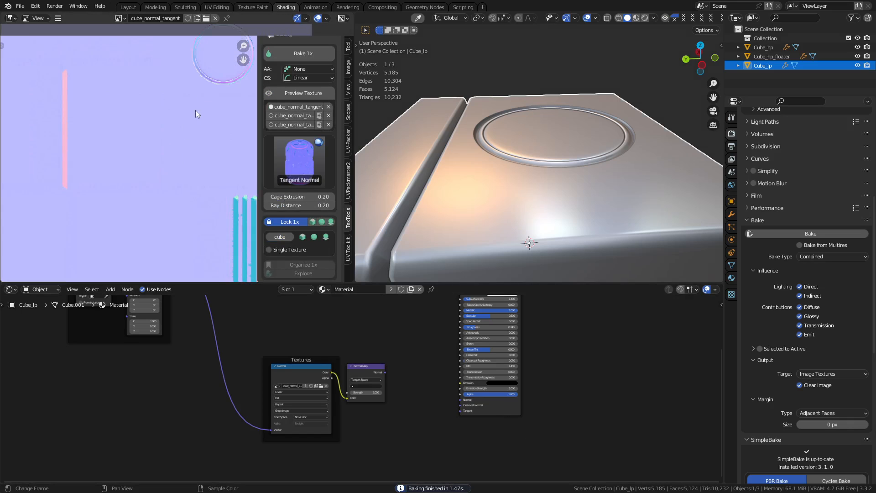
{"action": "middle_click_drag", "start_coordinate": [216, 95], "coordinate": [147, 111]}
{"action": "scroll", "coordinate": [108, 204], "scroll_direction": "up", "scroll_amount": 5}
{"action": "scroll", "coordinate": [108, 203], "scroll_direction": "down", "scroll_amount": 3}
{"action": "scroll", "coordinate": [133, 209], "scroll_direction": "down", "scroll_amount": 3}
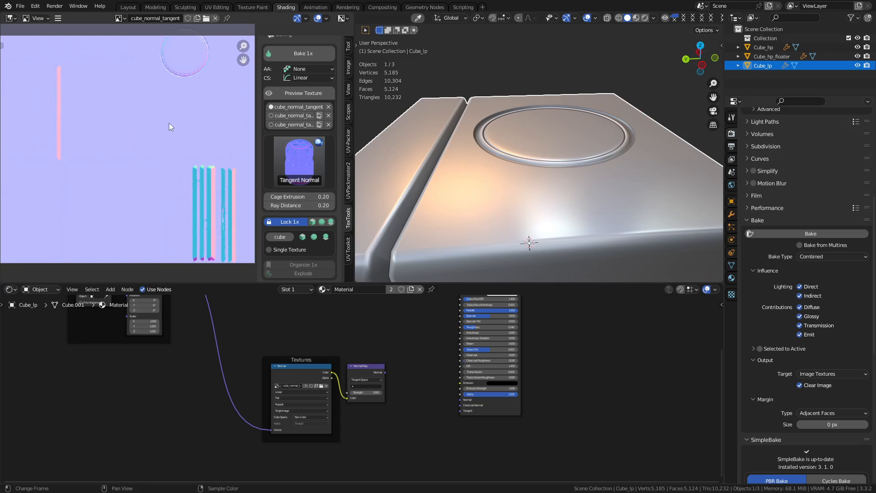
{"action": "middle_click_drag", "start_coordinate": [169, 127], "coordinate": [183, 193]}
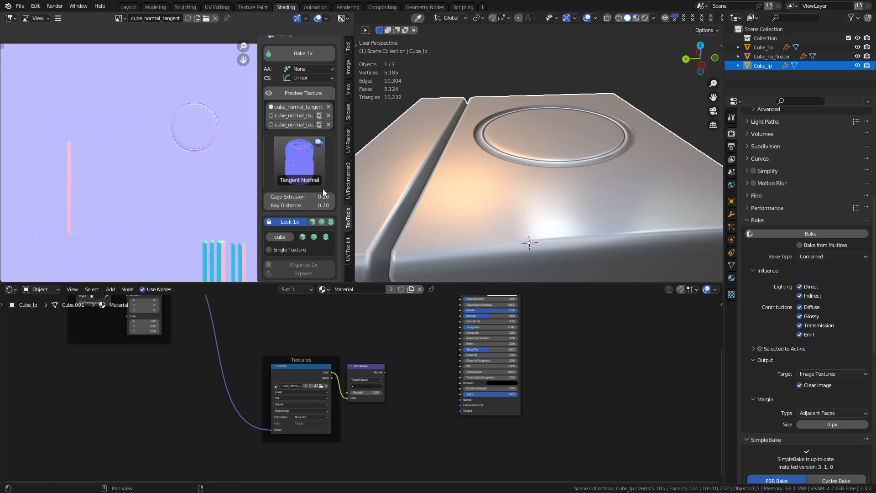
Set the TexTools texture size to 1024 and the bake anti-aliasing to 2x.
{"action": "scroll", "coordinate": [314, 135], "scroll_direction": "up", "scroll_amount": 3}
{"action": "scroll", "coordinate": [312, 133], "scroll_direction": "up", "scroll_amount": 3}
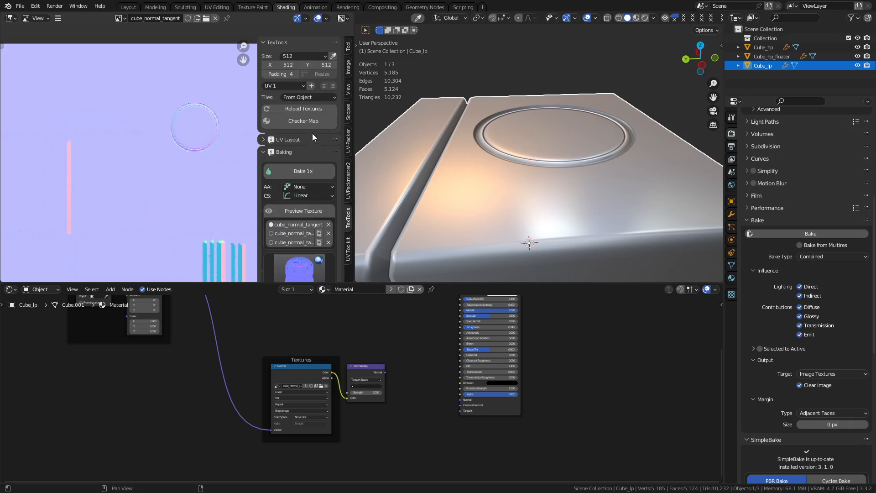
{"action": "left_click", "coordinate": [302, 56]}
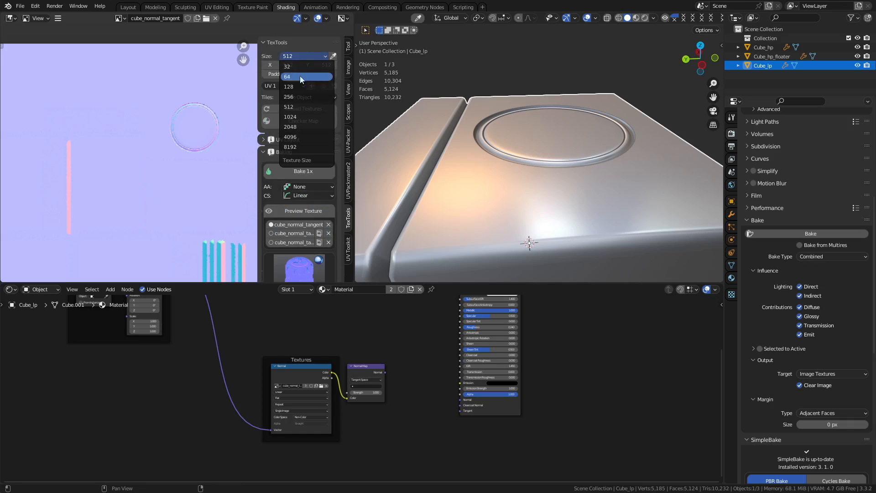
{"action": "left_click", "coordinate": [297, 116]}
{"action": "left_click", "coordinate": [318, 188]}
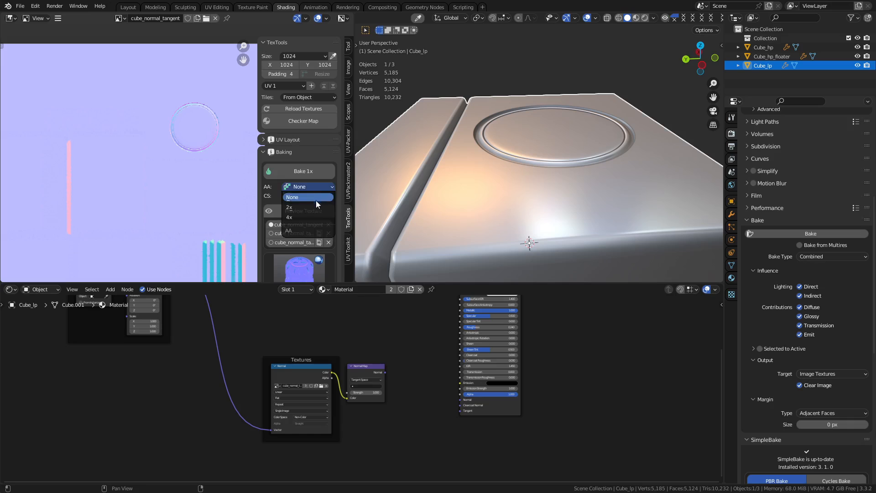
Try the checker map and the baked texture preview on Cube_lp, and switch its slot back to the material named Material.
{"action": "left_click", "coordinate": [306, 121]}
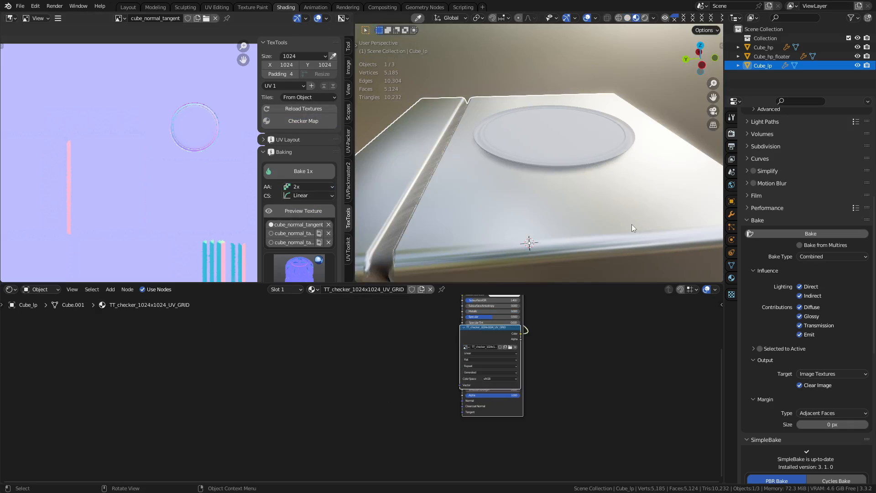
{"action": "left_click", "coordinate": [319, 215]}
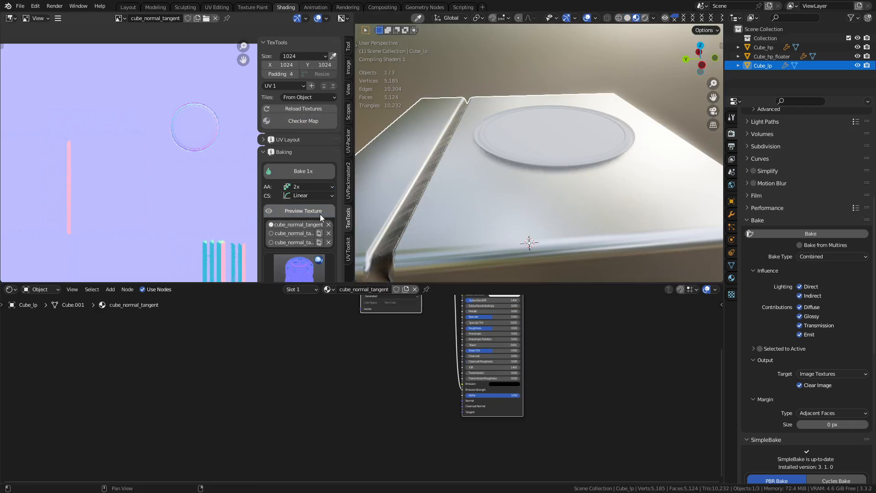
{"action": "scroll", "coordinate": [406, 368], "scroll_direction": "down", "scroll_amount": 6}
{"action": "middle_click_drag", "start_coordinate": [388, 364], "coordinate": [397, 408]}
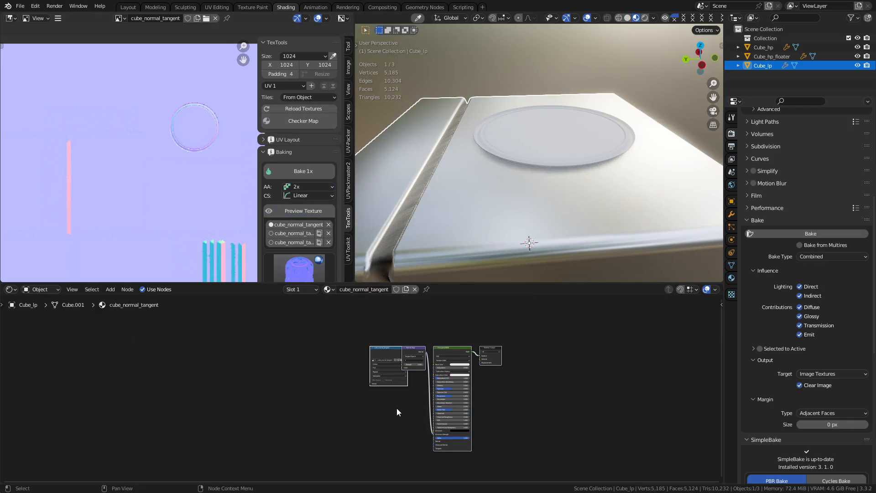
{"action": "left_click", "coordinate": [327, 291]}
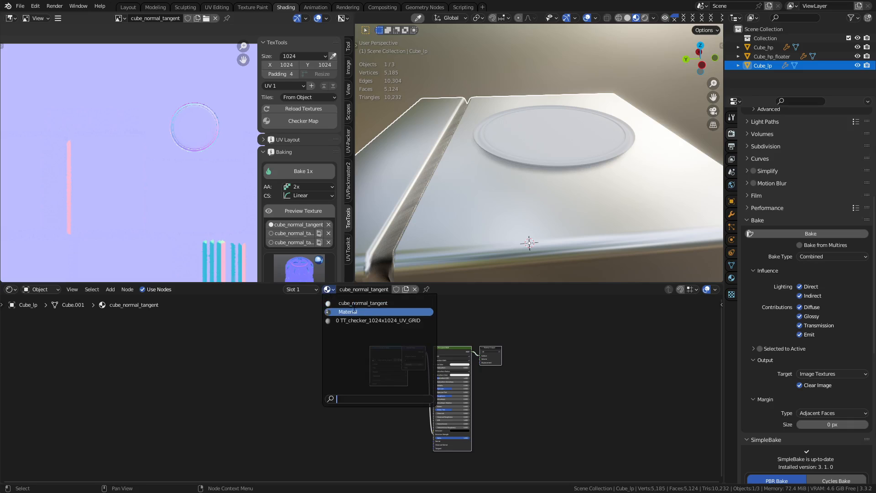
{"action": "left_click", "coordinate": [378, 311]}
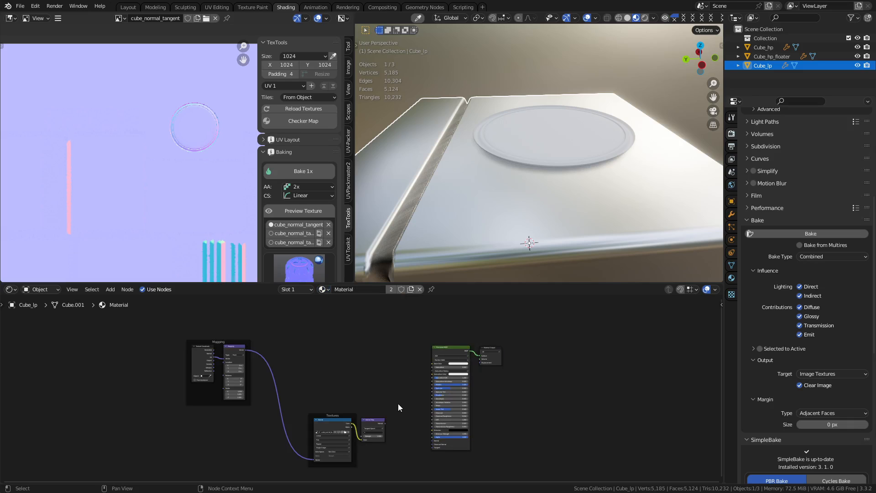
Select the Principled BSDF node, bake the tangent normal map again and check its circular detail.
{"action": "scroll", "coordinate": [398, 404], "scroll_direction": "up", "scroll_amount": 1}
{"action": "left_click", "coordinate": [464, 345]}
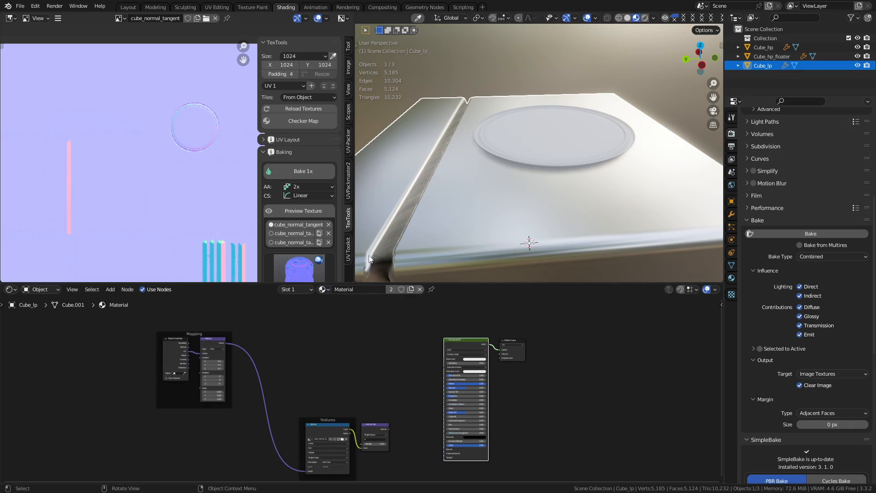
{"action": "middle_click_drag", "start_coordinate": [369, 259], "coordinate": [480, 195]}
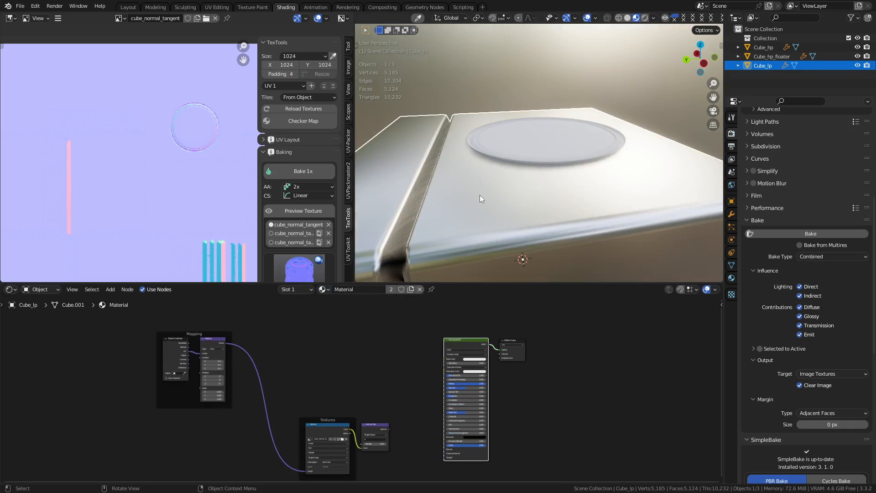
{"action": "left_click", "coordinate": [315, 175]}
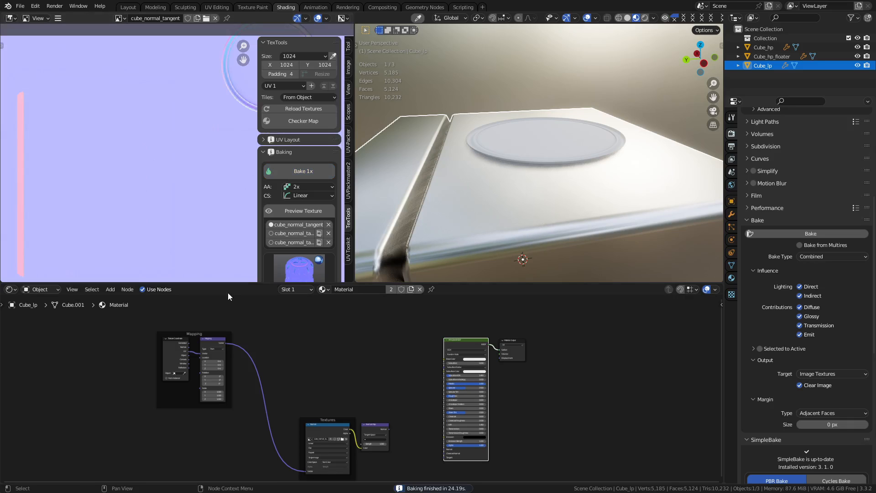
{"action": "middle_click_drag", "start_coordinate": [187, 152], "coordinate": [124, 189]}
{"action": "middle_click_drag", "start_coordinate": [210, 144], "coordinate": [181, 156]}
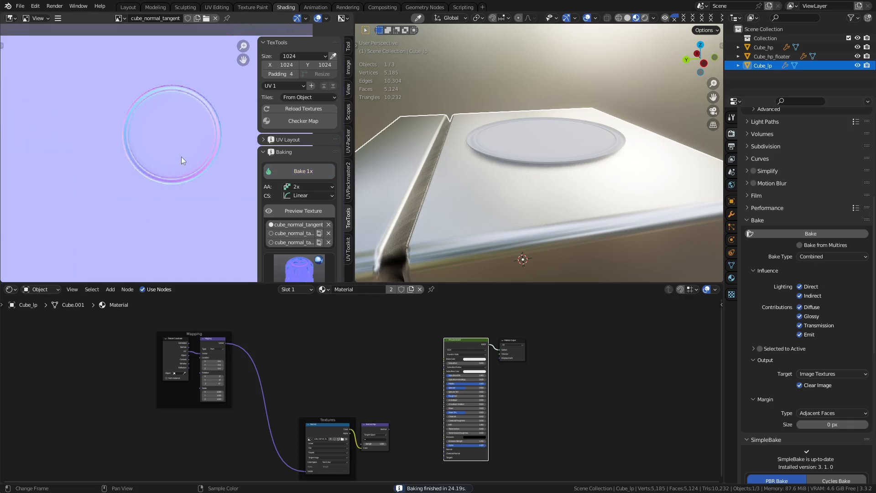
Save the baked normal map to the Desktop as cube_normal_tangent.png in 16-bit RGBA PNG format.
{"action": "key", "text": "shift+alt+s"}
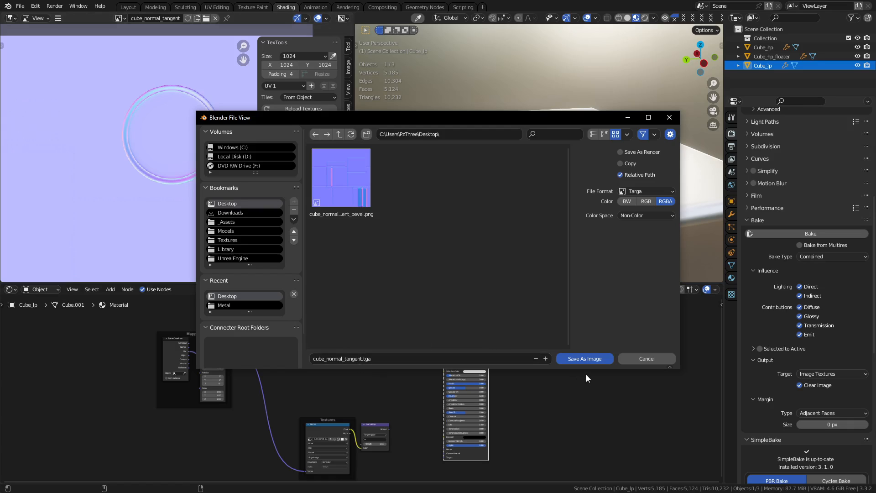
{"action": "left_click", "coordinate": [644, 193]}
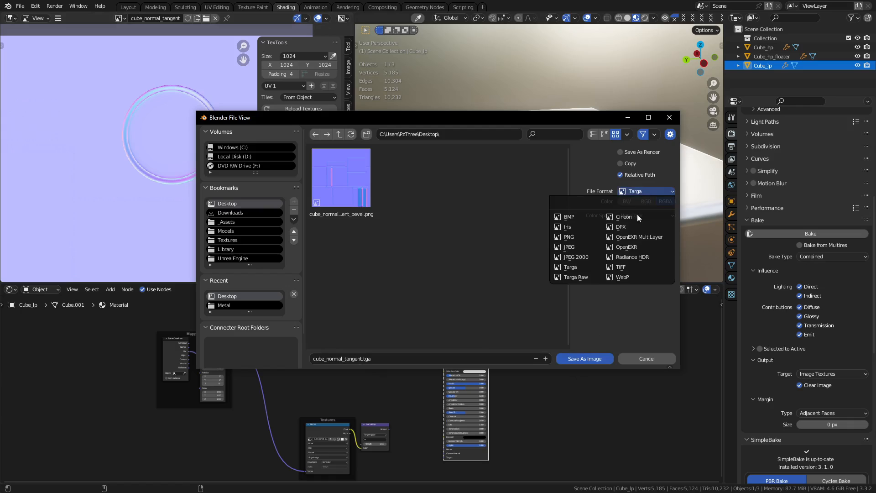
{"action": "left_click", "coordinate": [584, 235]}
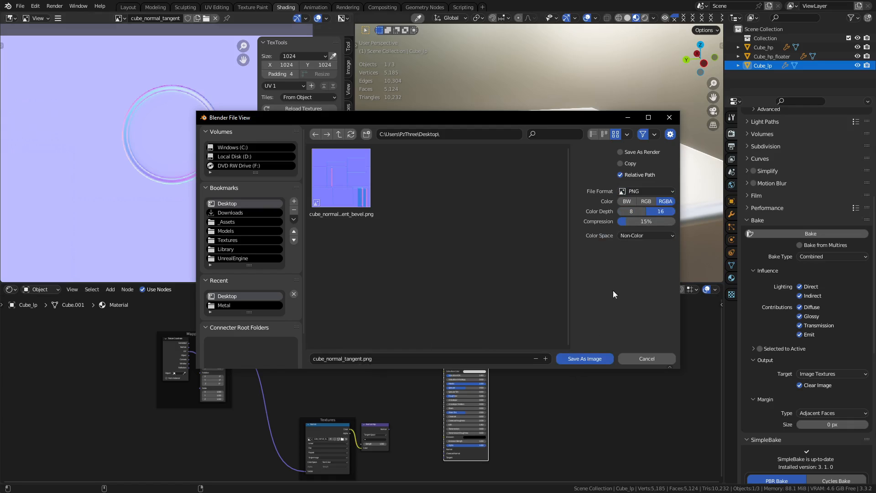
{"action": "left_click", "coordinate": [577, 359]}
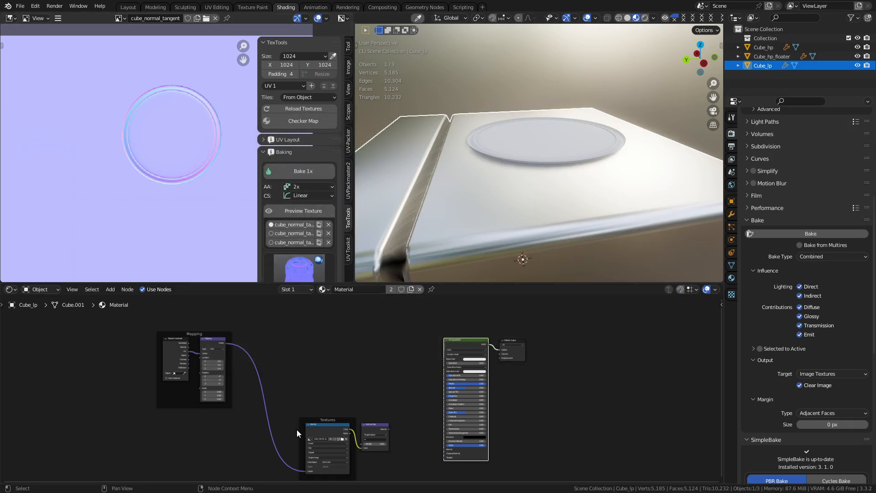
Load cube_normal_tangent.png as Non-Color into the Normal texture node and connect the Normal Map node to the shader's Normal input.
{"action": "middle_click_drag", "start_coordinate": [354, 407], "coordinate": [375, 305]}
{"action": "scroll", "coordinate": [376, 319], "scroll_direction": "up", "scroll_amount": 6}
{"action": "middle_click_drag", "start_coordinate": [380, 342], "coordinate": [390, 393]}
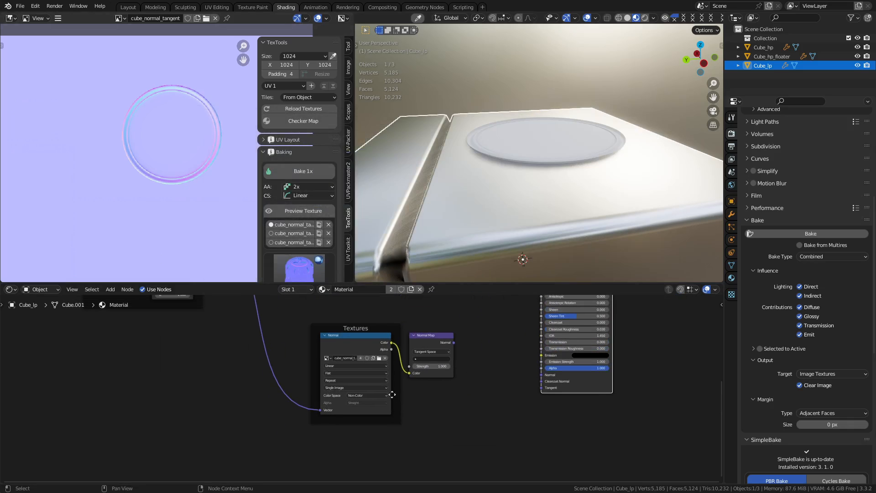
{"action": "left_click", "coordinate": [387, 358]}
{"action": "left_click", "coordinate": [383, 359]}
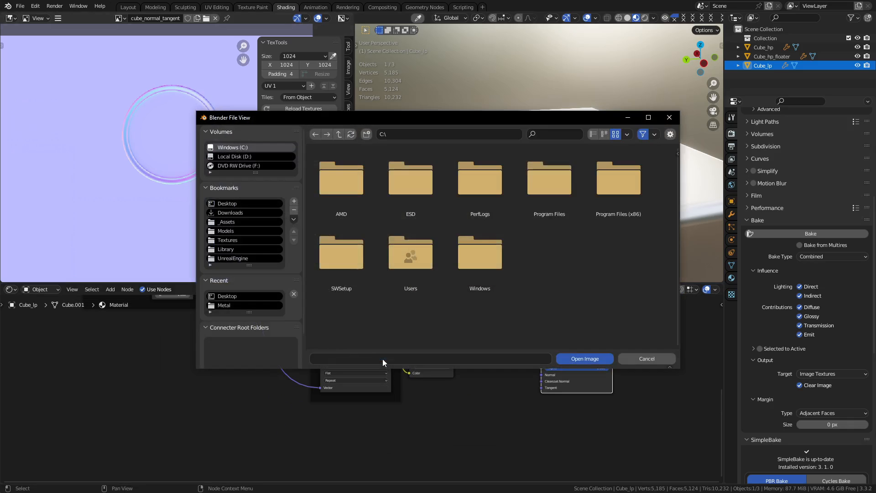
{"action": "left_click", "coordinate": [237, 202]}
{"action": "left_click", "coordinate": [401, 188]}
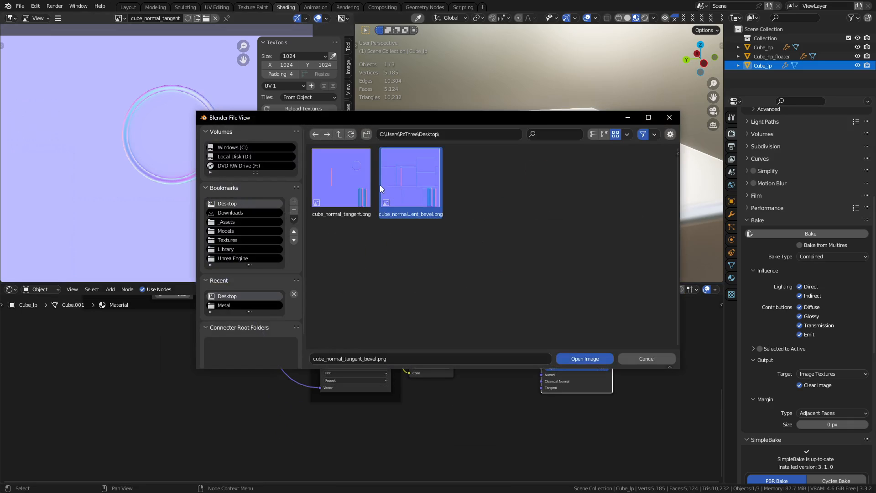
{"action": "left_click", "coordinate": [342, 187]}
{"action": "double_click", "coordinate": [341, 186]}
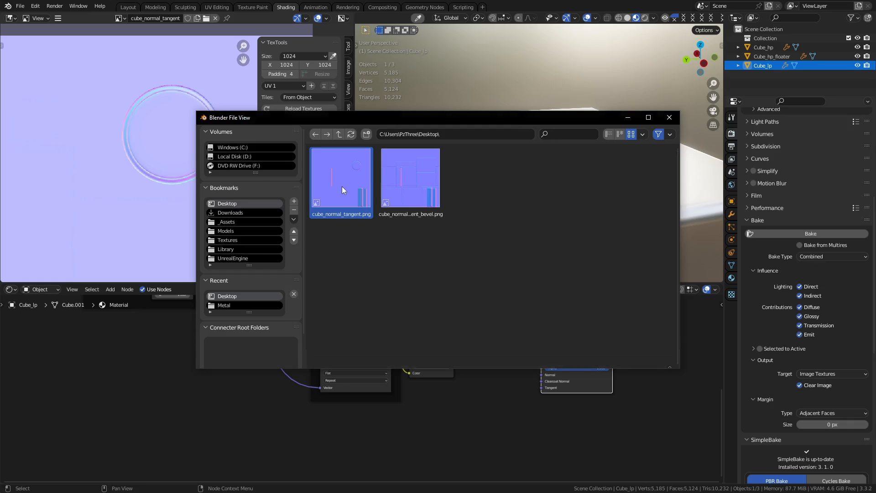
{"action": "left_click", "coordinate": [366, 395]}
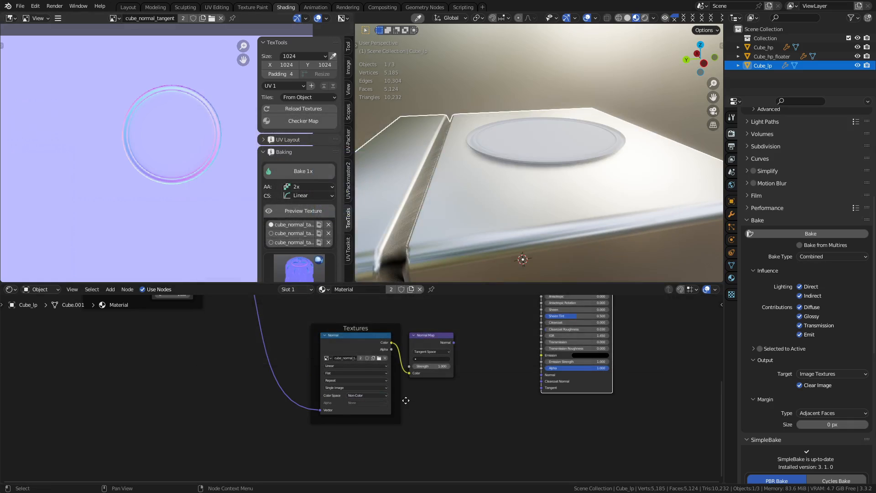
{"action": "left_click_drag", "start_coordinate": [454, 342], "coordinate": [541, 375]}
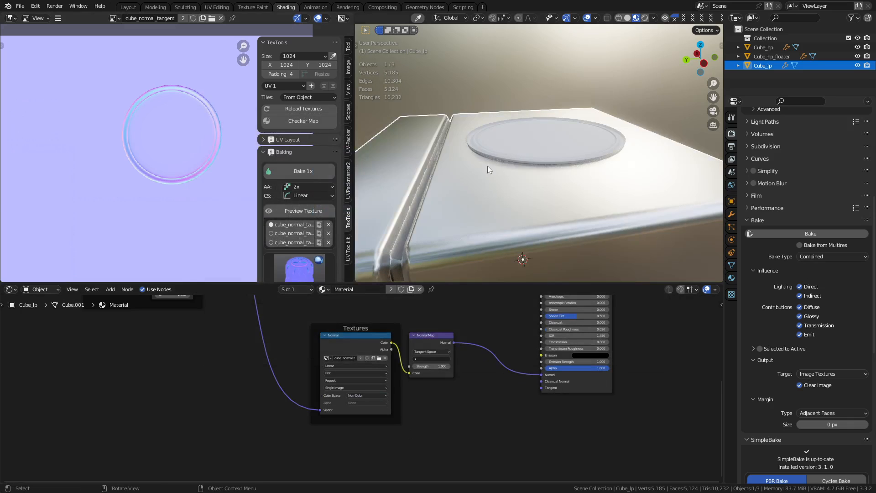
Examine the normal-mapped low-poly cube from several sides, including its groove, edges, underside and circular panel.
{"action": "middle_click_drag", "start_coordinate": [487, 166], "coordinate": [569, 166]}
{"action": "middle_click", "coordinate": [518, 177], "text": "alt"}
{"action": "scroll", "coordinate": [528, 162], "scroll_direction": "up", "scroll_amount": 6}
{"action": "middle_click_drag", "start_coordinate": [582, 202], "coordinate": [583, 164]}
{"action": "scroll", "coordinate": [584, 195], "scroll_direction": "down", "scroll_amount": 5}
{"action": "scroll", "coordinate": [561, 147], "scroll_direction": "up", "scroll_amount": 4}
{"action": "scroll", "coordinate": [579, 161], "scroll_direction": "down", "scroll_amount": 2}
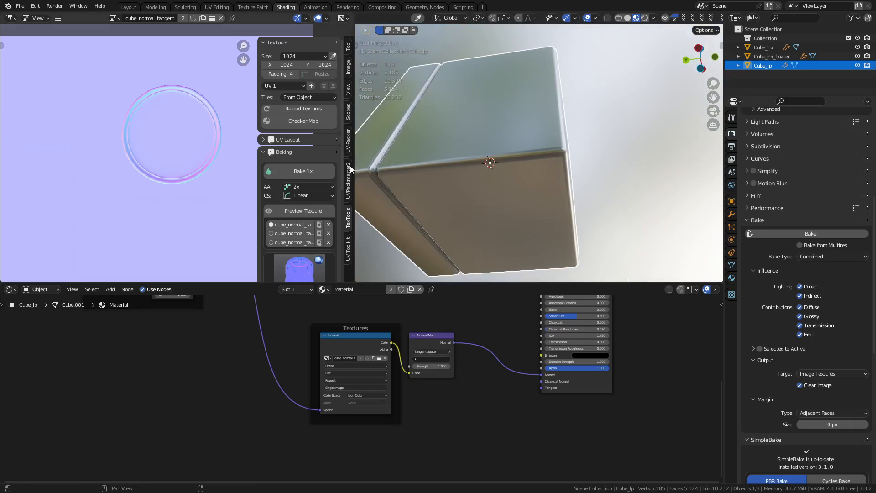
{"action": "middle_click_drag", "start_coordinate": [475, 169], "coordinate": [428, 191]}
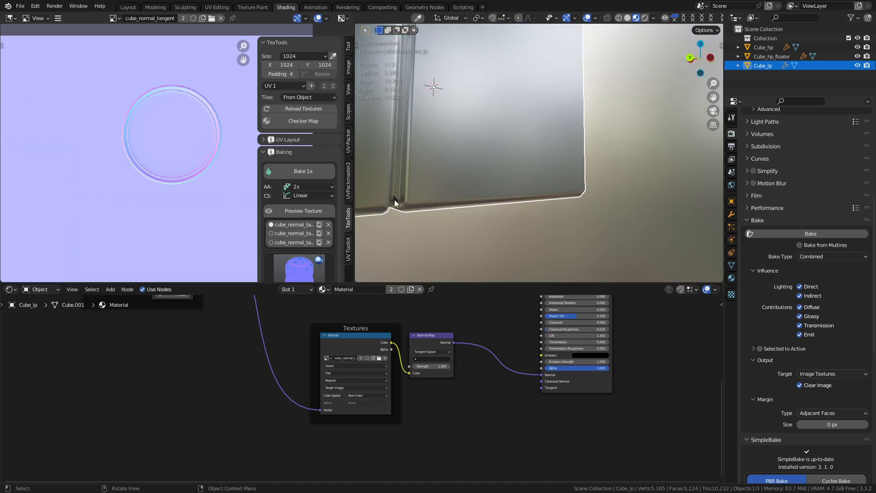
{"action": "middle_click_drag", "start_coordinate": [532, 127], "coordinate": [548, 138]}
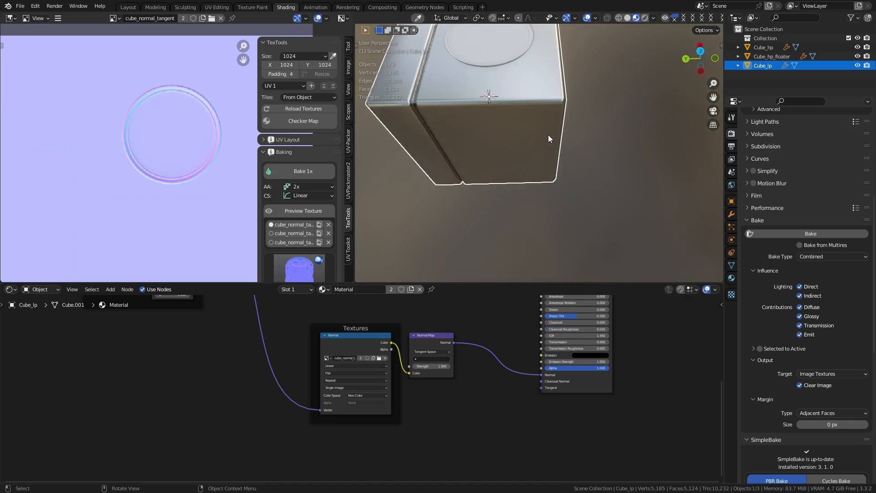
{"action": "middle_click", "coordinate": [506, 60], "text": "alt"}
{"action": "middle_click_drag", "start_coordinate": [505, 63], "coordinate": [549, 109]}
{"action": "scroll", "coordinate": [565, 104], "scroll_direction": "up", "scroll_amount": 1}
{"action": "scroll", "coordinate": [564, 103], "scroll_direction": "up", "scroll_amount": 2}
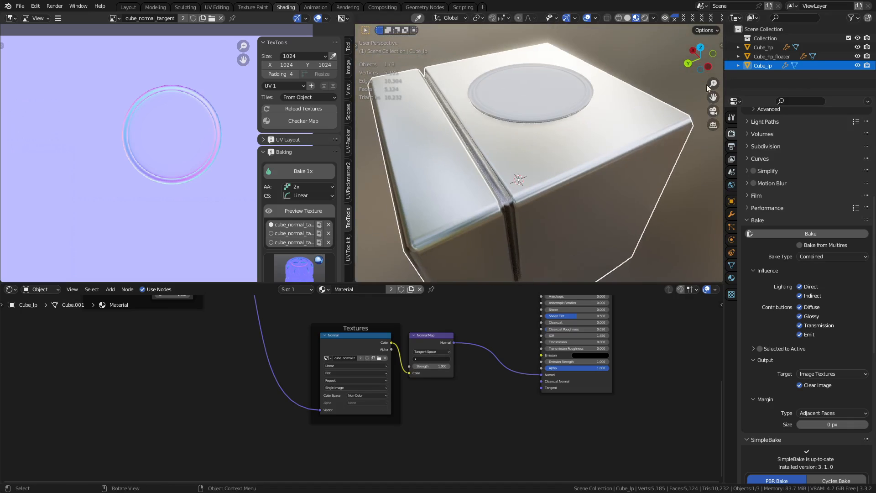
Switch the TexTools bake mode to AO, keeping 2x anti-aliasing, and set the texture size to 512.
{"action": "middle_click_drag", "start_coordinate": [502, 341], "coordinate": [491, 421]}
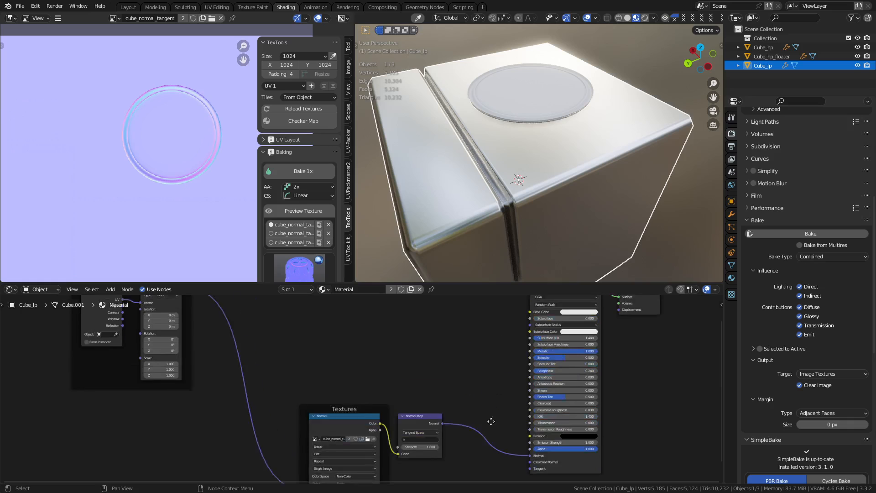
{"action": "scroll", "coordinate": [296, 196], "scroll_direction": "down", "scroll_amount": 5}
{"action": "left_click", "coordinate": [295, 187]}
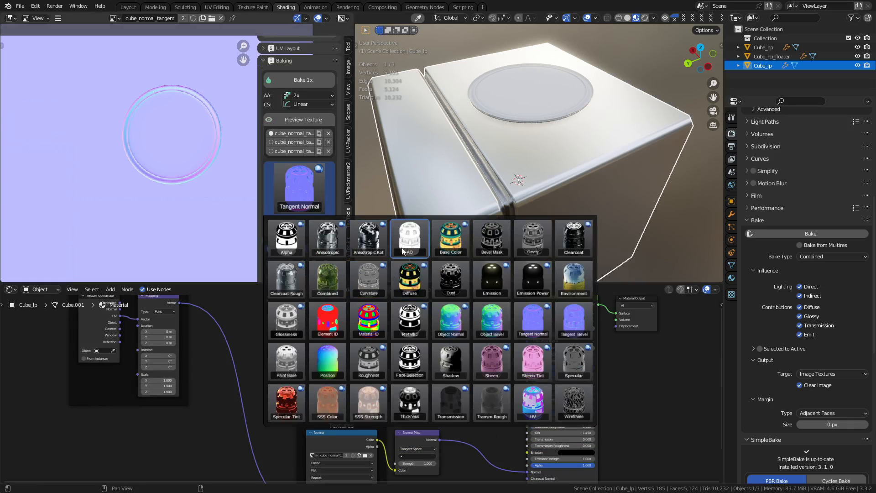
{"action": "left_click", "coordinate": [409, 238]}
{"action": "scroll", "coordinate": [326, 150], "scroll_direction": "up", "scroll_amount": 3}
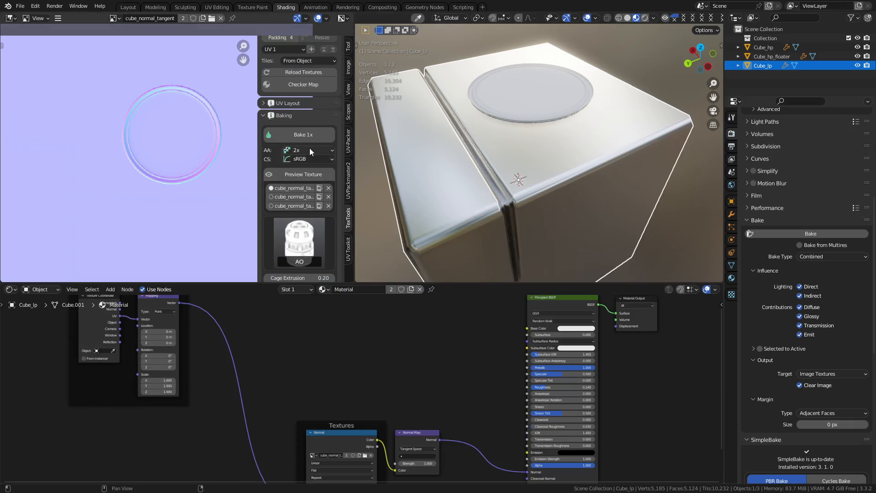
{"action": "left_click", "coordinate": [309, 150]}
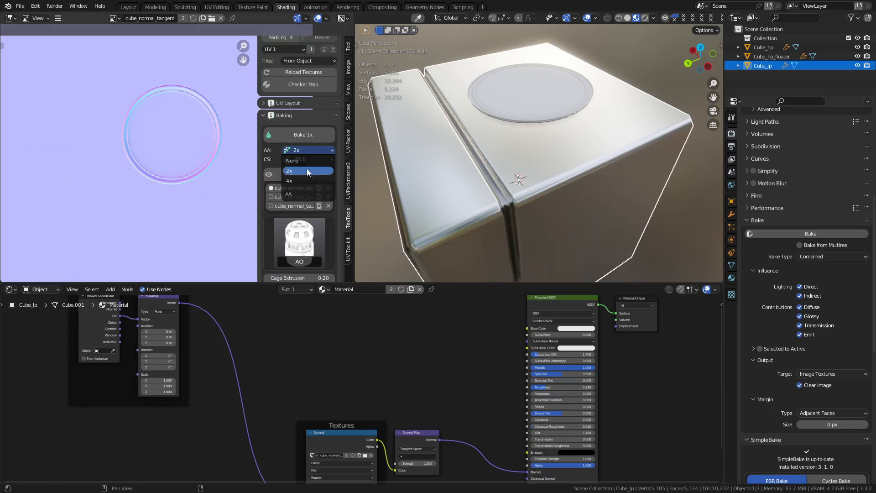
{"action": "left_click", "coordinate": [307, 169]}
{"action": "scroll", "coordinate": [306, 168], "scroll_direction": "up", "scroll_amount": 2}
{"action": "left_click", "coordinate": [299, 56]}
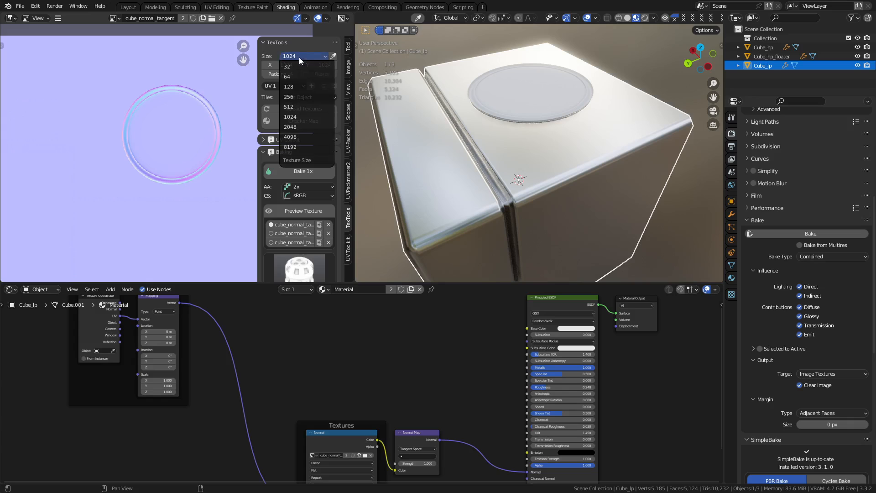
{"action": "left_click", "coordinate": [297, 107]}
Set the AO bake samples to 129 and bake the AO map for the low-poly cube.
{"action": "scroll", "coordinate": [310, 208], "scroll_direction": "down", "scroll_amount": 7}
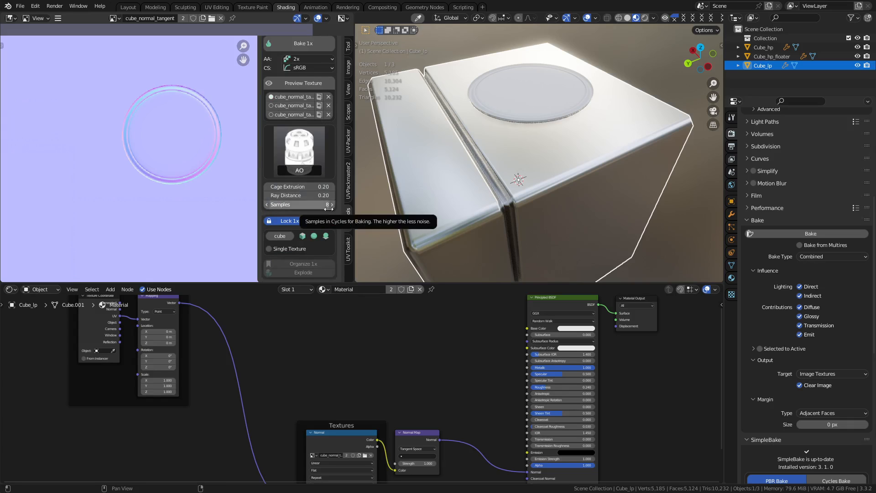
{"action": "left_click", "coordinate": [298, 204]}
{"action": "type", "text": "129"}
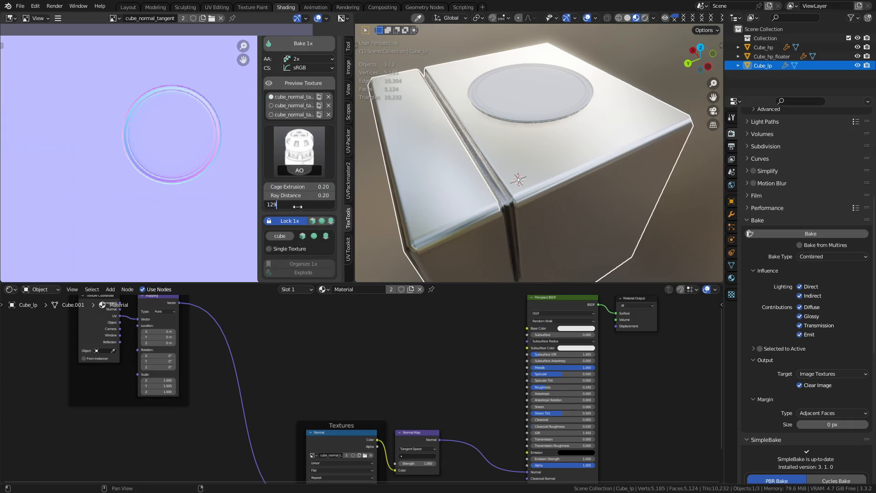
{"action": "key", "text": "Return"}
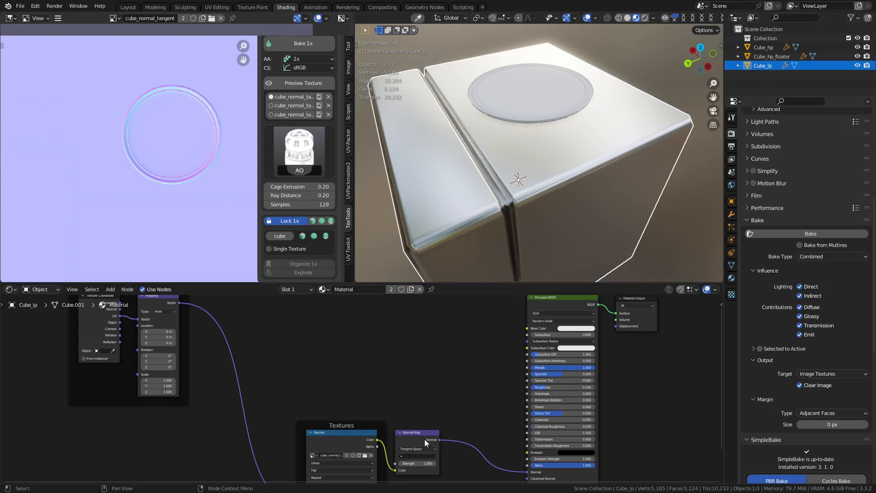
{"action": "scroll", "coordinate": [292, 118], "scroll_direction": "up", "scroll_amount": 3}
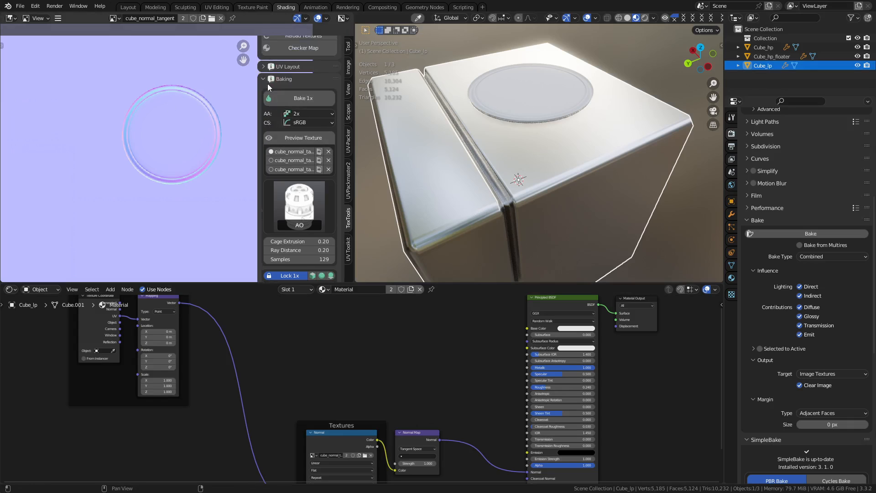
{"action": "scroll", "coordinate": [311, 143], "scroll_direction": "up", "scroll_amount": 1}
{"action": "left_click", "coordinate": [309, 117]}
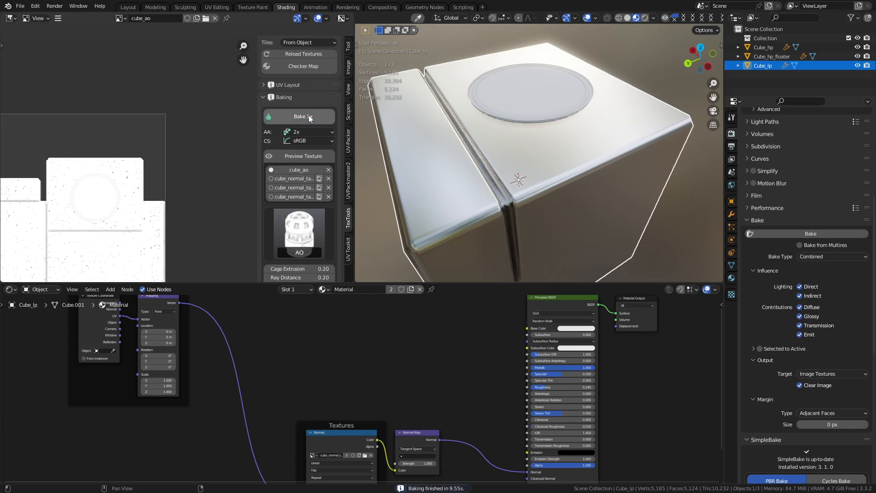
Examine the baked cube_ao map up close for noise on the flat faces and around the circular detail.
{"action": "middle_click_drag", "start_coordinate": [121, 218], "coordinate": [219, 147]}
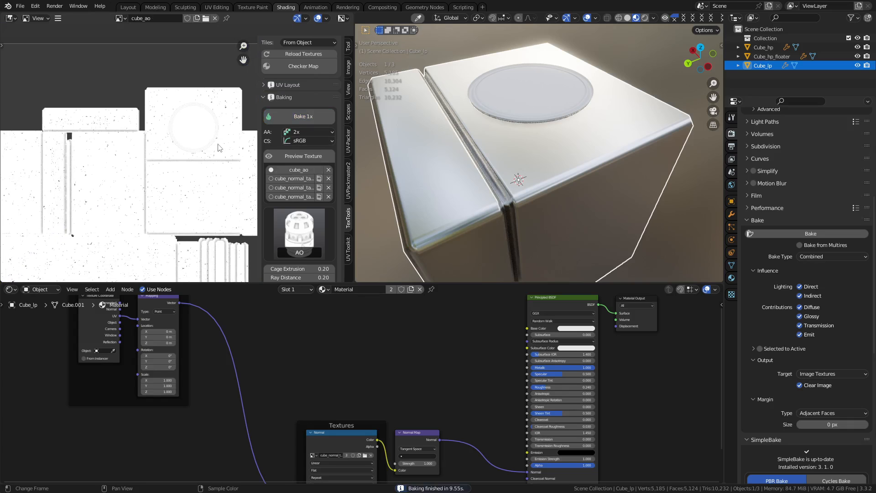
{"action": "scroll", "coordinate": [173, 164], "scroll_direction": "up", "scroll_amount": 3}
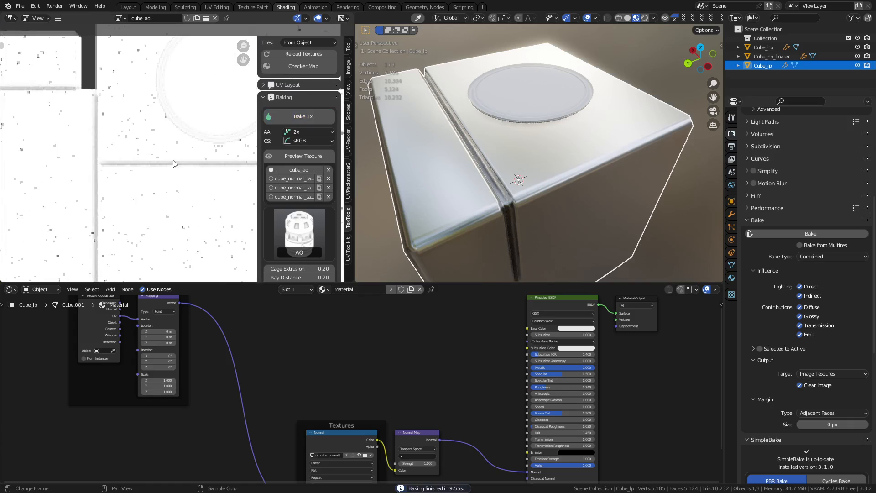
{"action": "middle_click_drag", "start_coordinate": [178, 186], "coordinate": [229, 137]}
{"action": "middle_click_drag", "start_coordinate": [120, 207], "coordinate": [225, 121]}
{"action": "scroll", "coordinate": [206, 127], "scroll_direction": "up", "scroll_amount": 4}
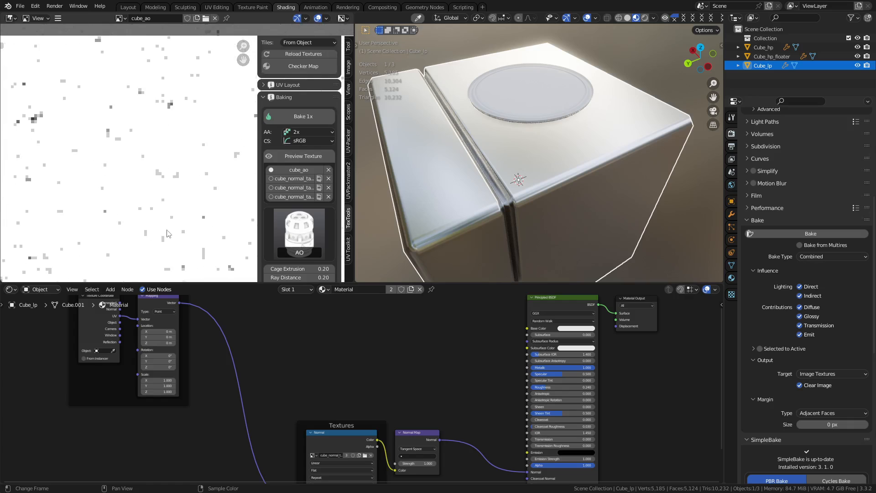
{"action": "middle_click_drag", "start_coordinate": [177, 137], "coordinate": [105, 210]}
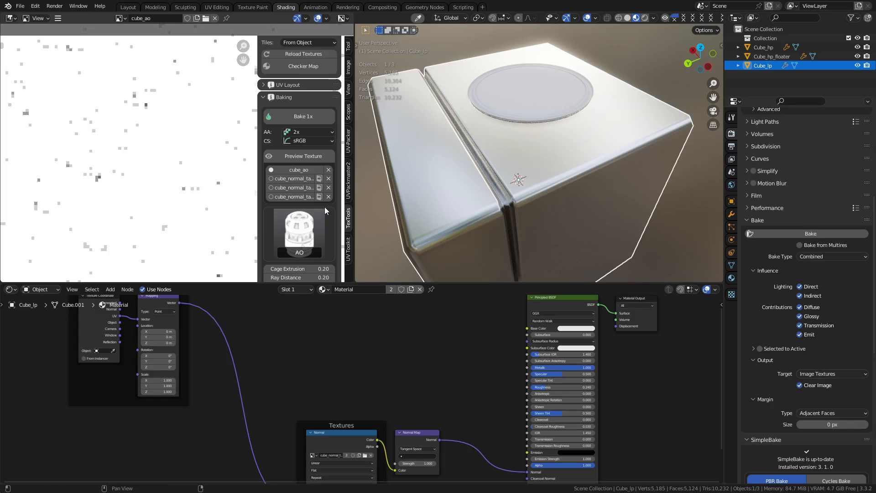
Raise the texture size to 1024 and the samples to 256, and bake the AO map again.
{"action": "scroll", "coordinate": [324, 207], "scroll_direction": "up", "scroll_amount": 3}
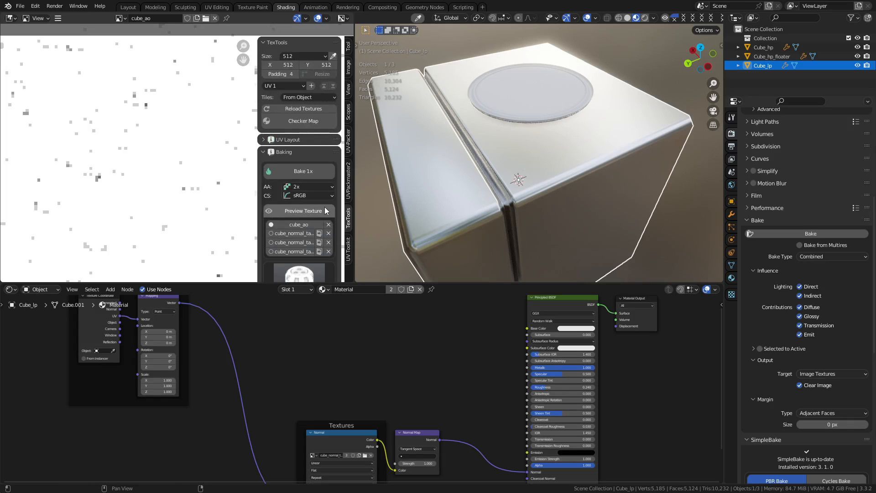
{"action": "left_click", "coordinate": [300, 57]}
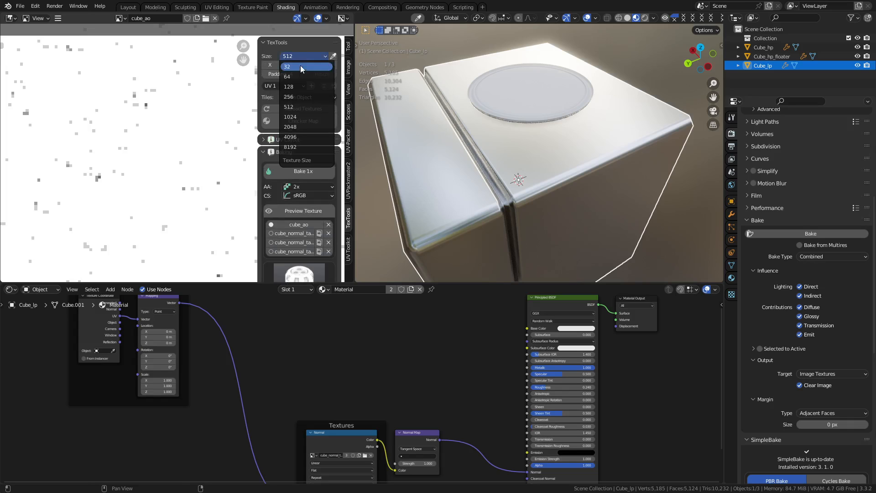
{"action": "left_click", "coordinate": [300, 117]}
{"action": "scroll", "coordinate": [332, 246], "scroll_direction": "down", "scroll_amount": 5}
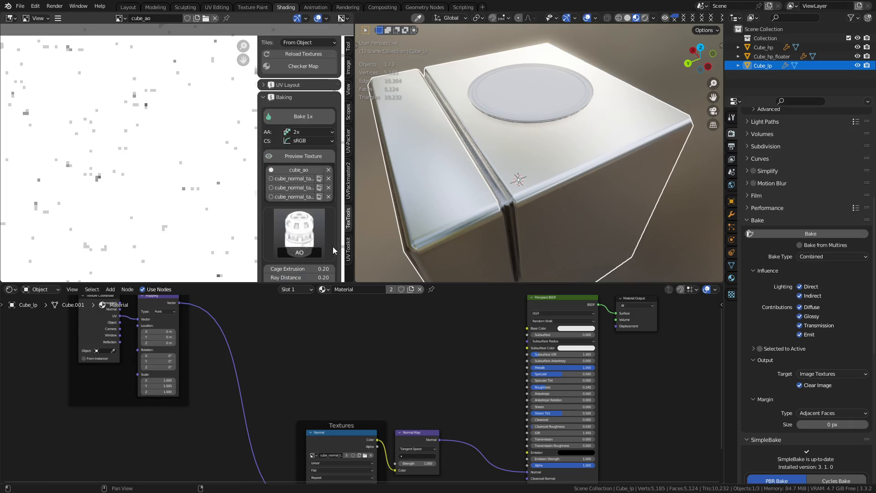
{"action": "left_click", "coordinate": [312, 251]}
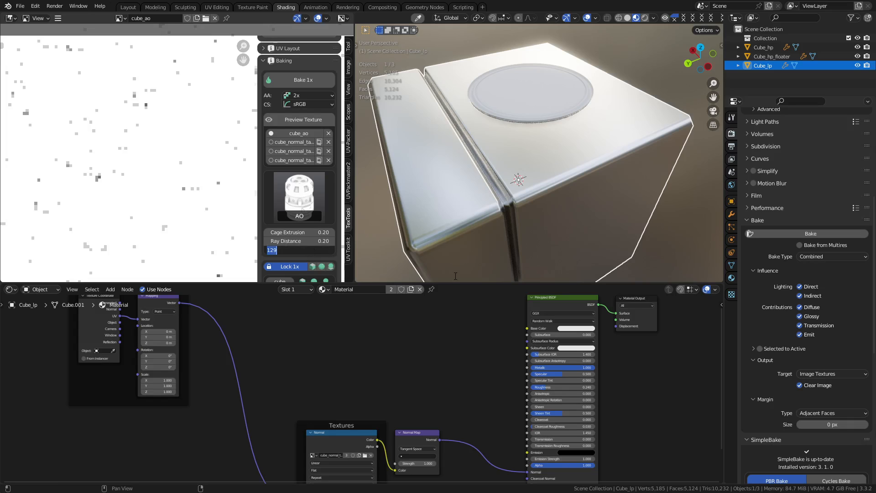
{"action": "type", "text": "256"}
{"action": "key", "text": "Return"}
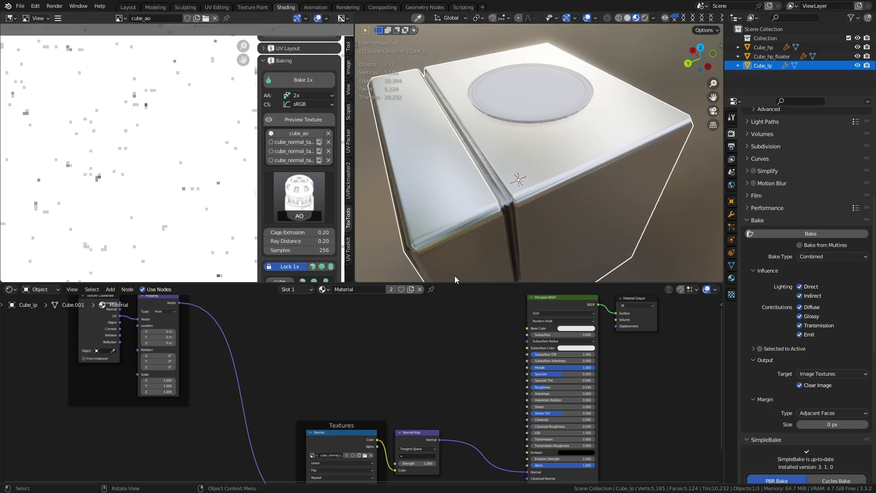
{"action": "left_click", "coordinate": [319, 86]}
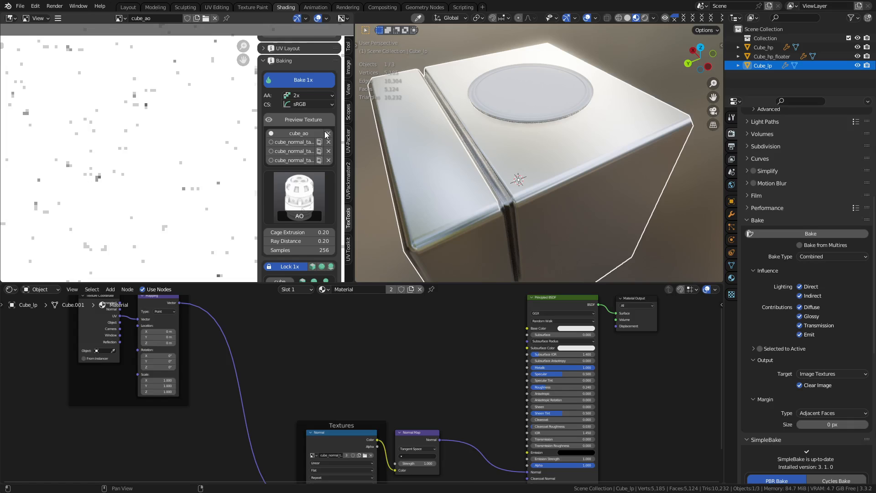
Examine the 1024 AO map for speckles across the UV islands and along the ring of the circular detail.
{"action": "scroll", "coordinate": [119, 136], "scroll_direction": "down", "scroll_amount": 6}
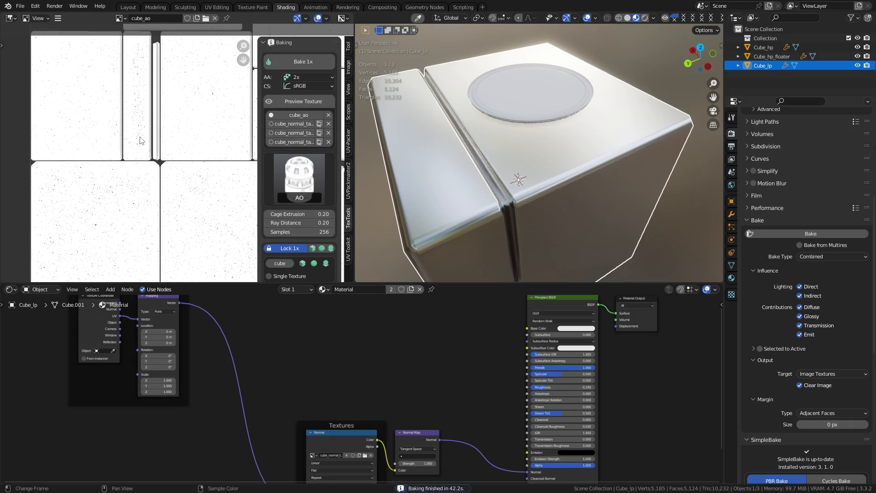
{"action": "scroll", "coordinate": [159, 183], "scroll_direction": "up", "scroll_amount": 5}
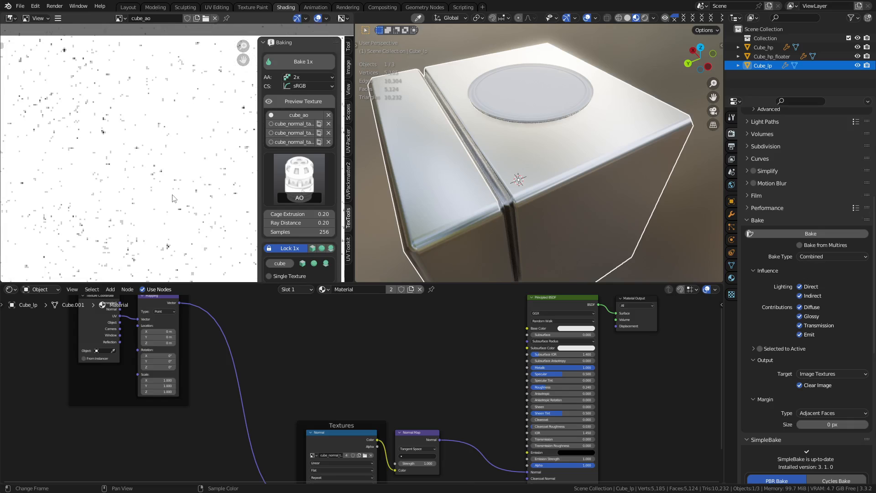
{"action": "scroll", "coordinate": [174, 194], "scroll_direction": "down", "scroll_amount": 8}
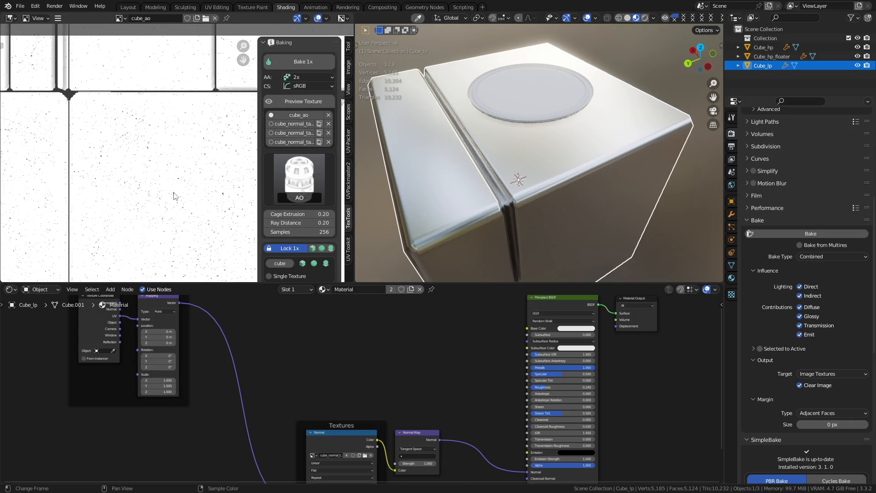
{"action": "middle_click_drag", "start_coordinate": [116, 112], "coordinate": [97, 190]}
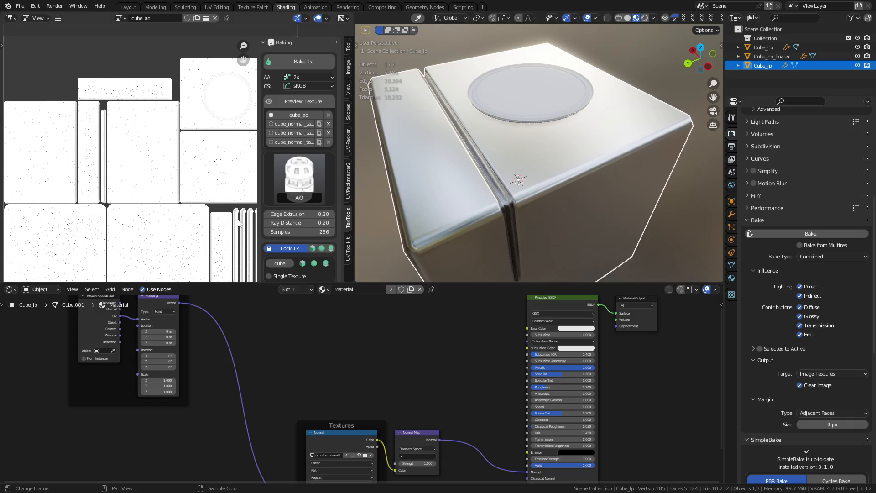
{"action": "middle_click_drag", "start_coordinate": [398, 343], "coordinate": [368, 367]}
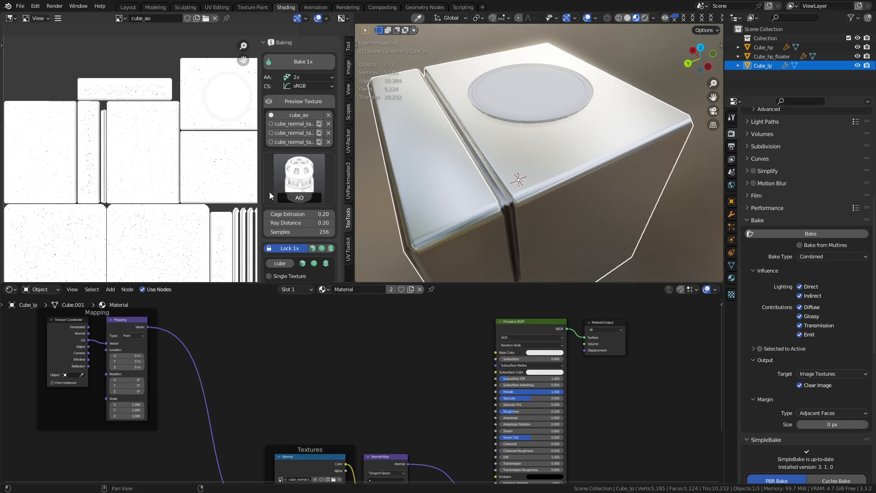
{"action": "scroll", "coordinate": [296, 163], "scroll_direction": "down", "scroll_amount": 3}
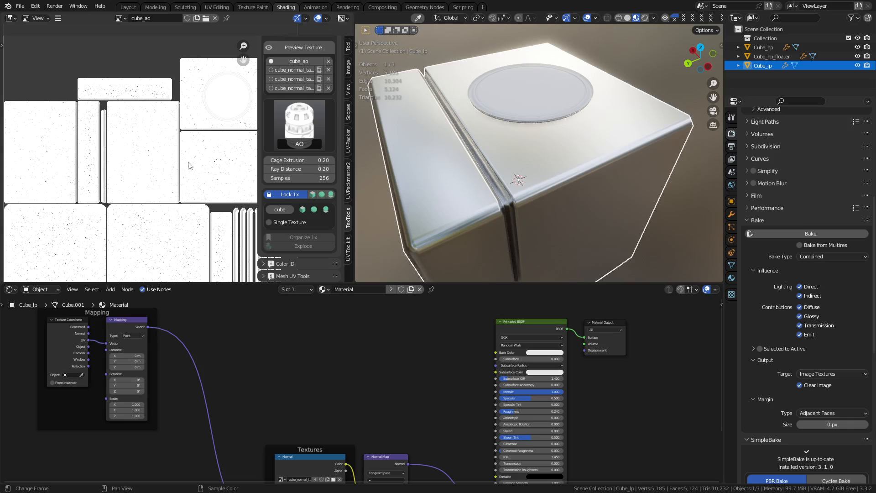
{"action": "scroll", "coordinate": [191, 167], "scroll_direction": "up", "scroll_amount": 5}
{"action": "scroll", "coordinate": [182, 164], "scroll_direction": "up", "scroll_amount": 4}
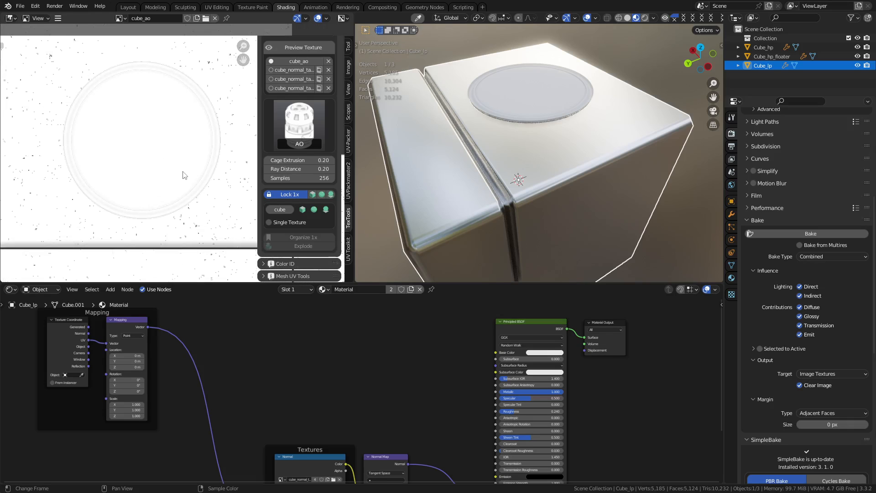
{"action": "middle_click_drag", "start_coordinate": [184, 181], "coordinate": [165, 163]}
{"action": "scroll", "coordinate": [214, 211], "scroll_direction": "up", "scroll_amount": 2}
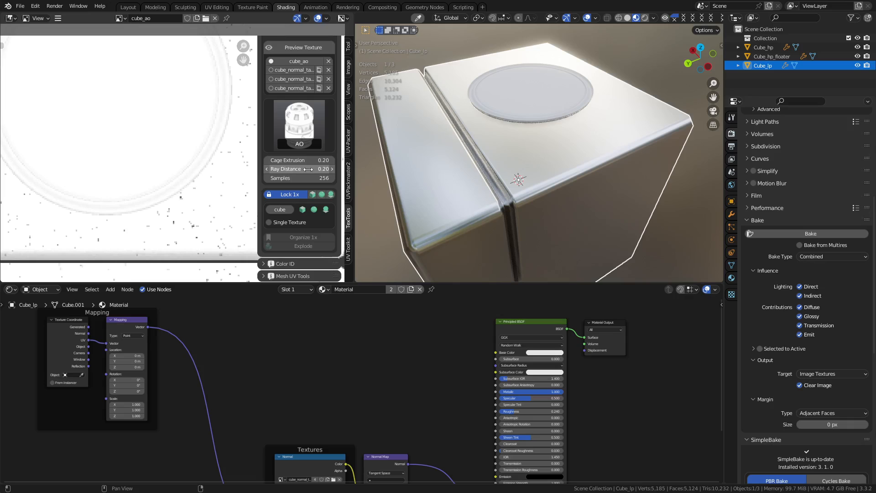
Set the bake's ray distance to 0.53 and its anti-aliasing to None.
{"action": "left_click_drag", "start_coordinate": [307, 168], "coordinate": [319, 169]}
{"action": "scroll", "coordinate": [302, 125], "scroll_direction": "up", "scroll_amount": 5}
{"action": "left_click", "coordinate": [302, 131]}
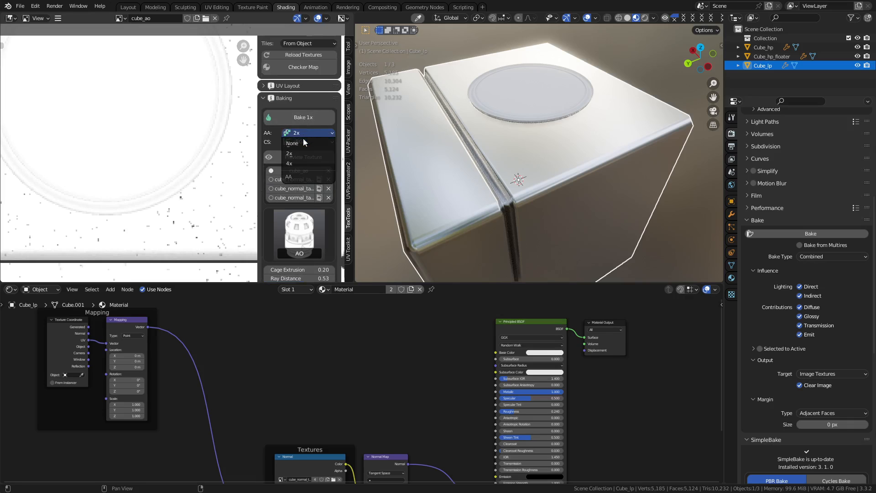
{"action": "left_click", "coordinate": [301, 181]}
{"action": "scroll", "coordinate": [302, 163], "scroll_direction": "down", "scroll_amount": 3}
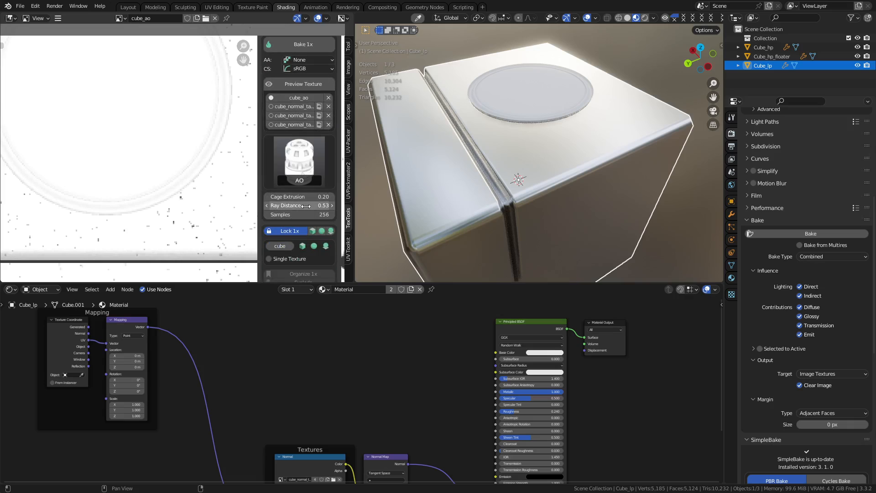
Reduce the texture size to 256, bake a test AO map and check its islands and edges.
{"action": "scroll", "coordinate": [320, 212], "scroll_direction": "up", "scroll_amount": 6}
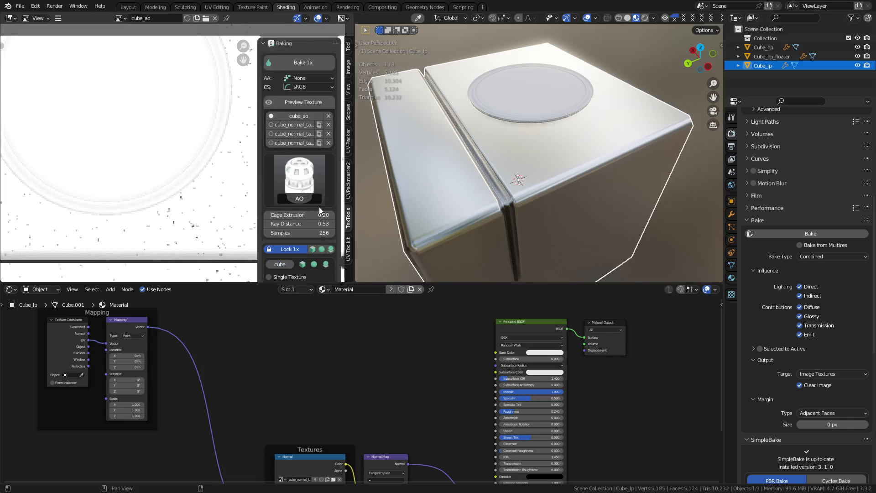
{"action": "left_click", "coordinate": [294, 56]}
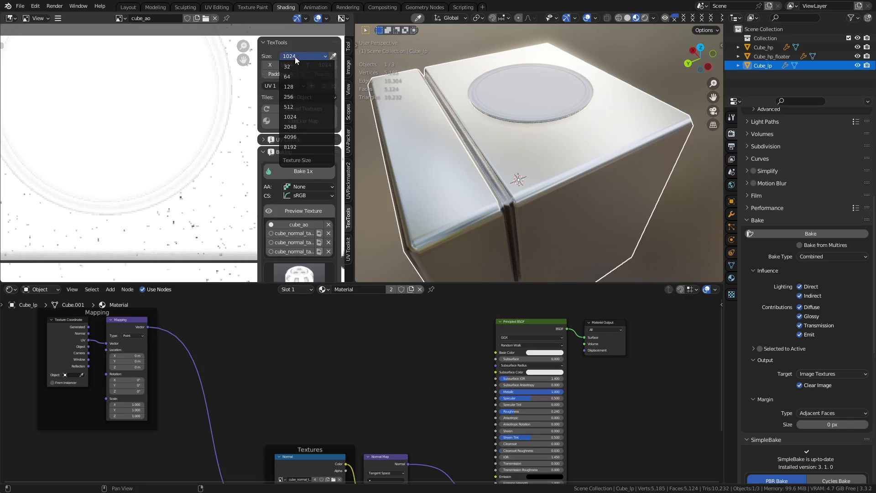
{"action": "left_click", "coordinate": [307, 97]}
{"action": "left_click", "coordinate": [302, 174]}
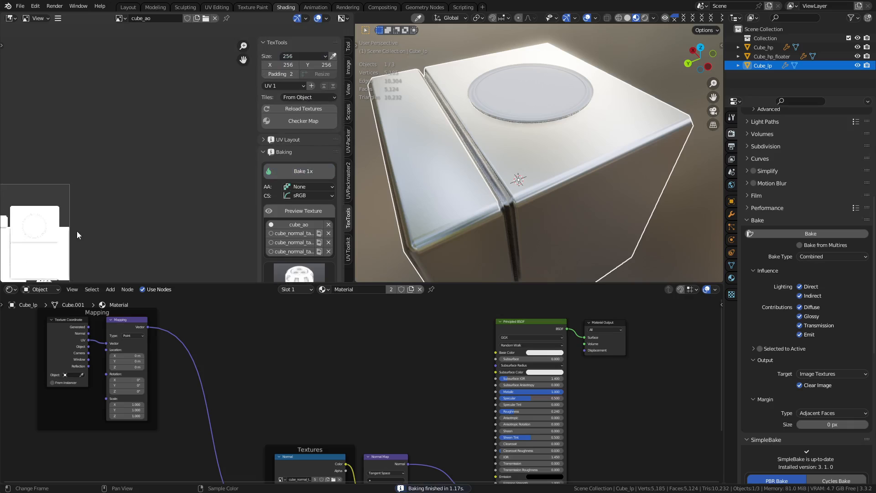
{"action": "scroll", "coordinate": [124, 196], "scroll_direction": "up", "scroll_amount": 8}
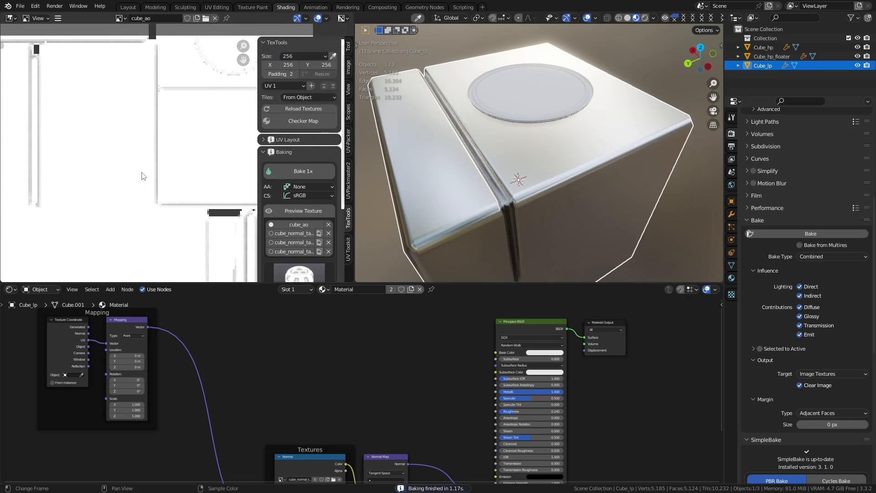
{"action": "middle_click_drag", "start_coordinate": [138, 182], "coordinate": [165, 205]}
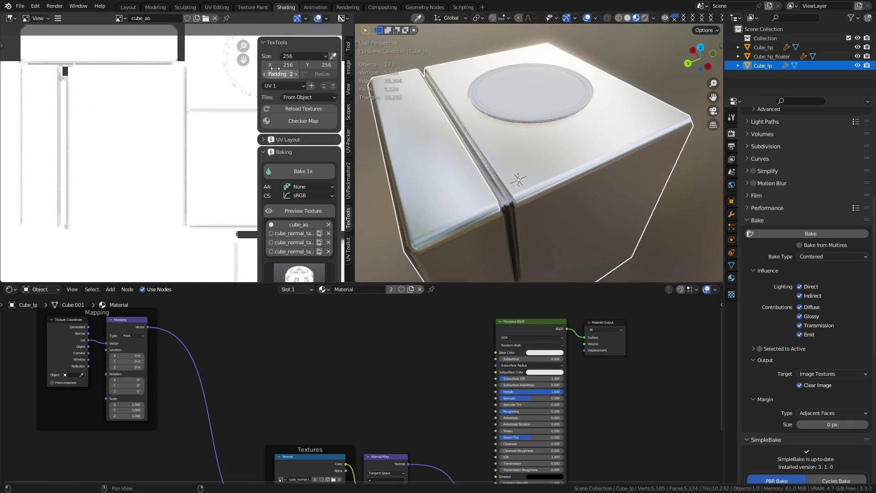
Set the texture size back to 1024 and rebake the AO map.
{"action": "left_click", "coordinate": [294, 56]}
{"action": "left_click", "coordinate": [299, 114]}
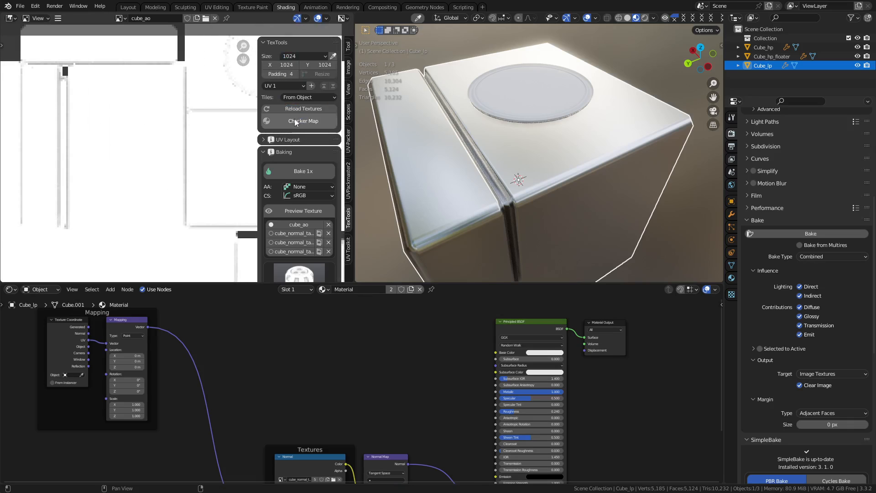
{"action": "left_click", "coordinate": [295, 173]}
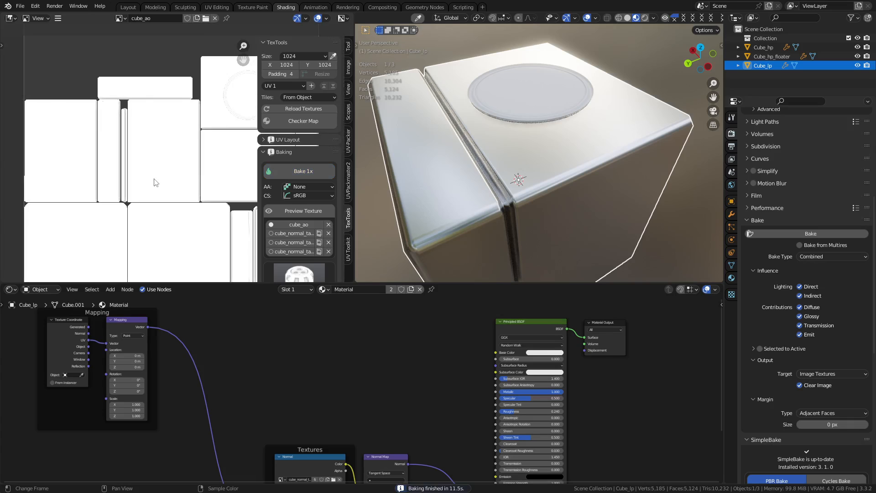
Examine the new 1024 AO map along the groove strips, the island edges and the circular detail's ring.
{"action": "scroll", "coordinate": [153, 183], "scroll_direction": "up", "scroll_amount": 3}
{"action": "scroll", "coordinate": [142, 188], "scroll_direction": "up", "scroll_amount": 3}
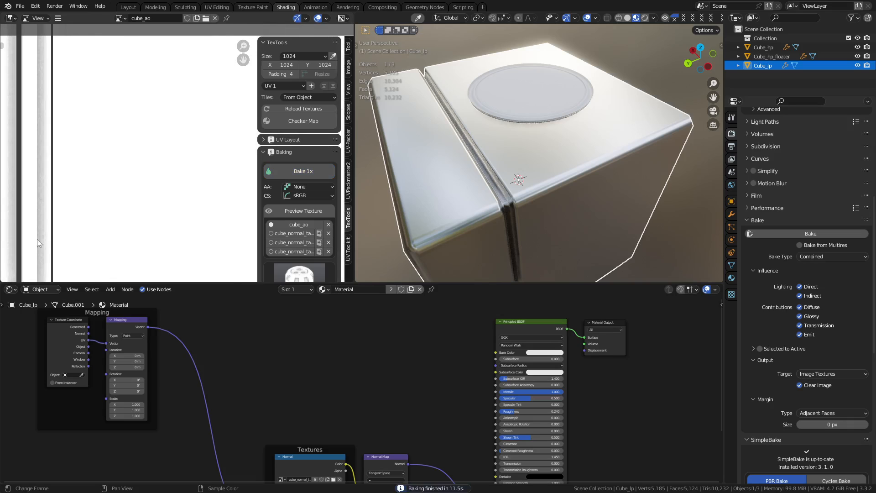
{"action": "middle_click_drag", "start_coordinate": [56, 228], "coordinate": [129, 185]}
{"action": "scroll", "coordinate": [137, 185], "scroll_direction": "down", "scroll_amount": 4}
{"action": "scroll", "coordinate": [274, 208], "scroll_direction": "down", "scroll_amount": 6}
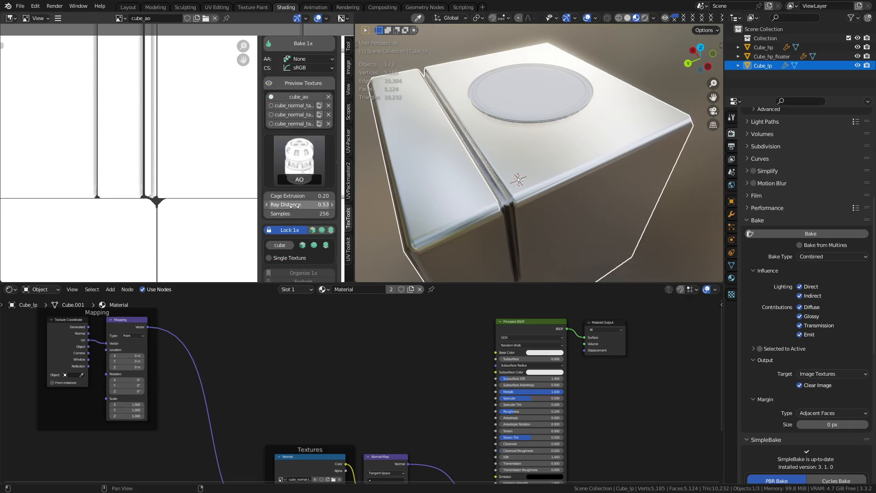
{"action": "middle_click_drag", "start_coordinate": [238, 211], "coordinate": [132, 115]}
{"action": "scroll", "coordinate": [174, 173], "scroll_direction": "down", "scroll_amount": 3}
{"action": "middle_click_drag", "start_coordinate": [174, 193], "coordinate": [87, 188]}
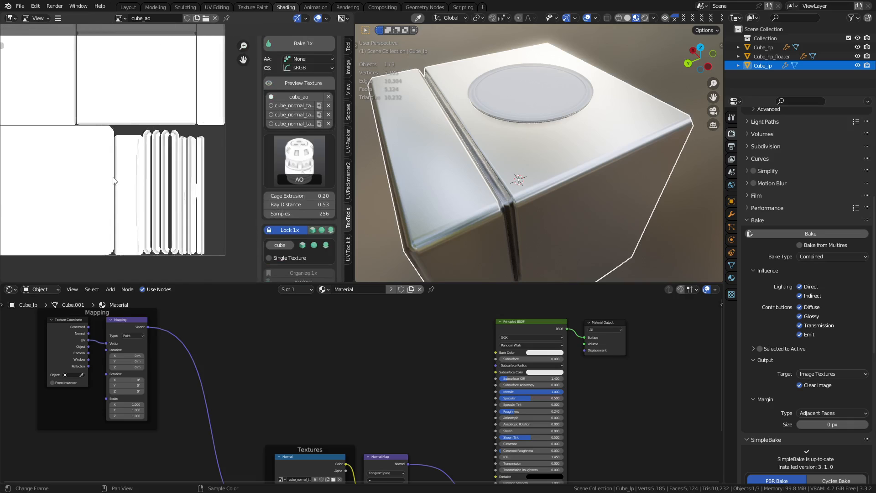
{"action": "scroll", "coordinate": [176, 176], "scroll_direction": "up", "scroll_amount": 3}
{"action": "middle_click_drag", "start_coordinate": [145, 114], "coordinate": [150, 238]}
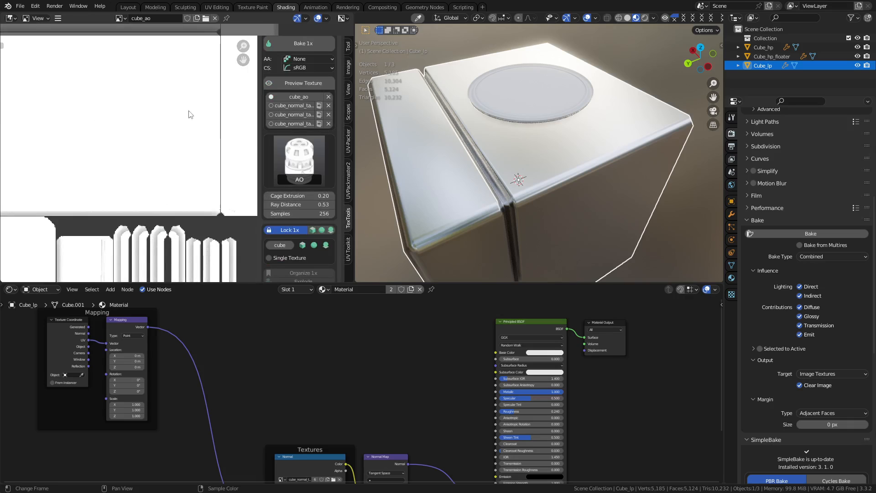
{"action": "middle_click_drag", "start_coordinate": [190, 113], "coordinate": [184, 221]}
{"action": "middle_click_drag", "start_coordinate": [164, 126], "coordinate": [168, 196]}
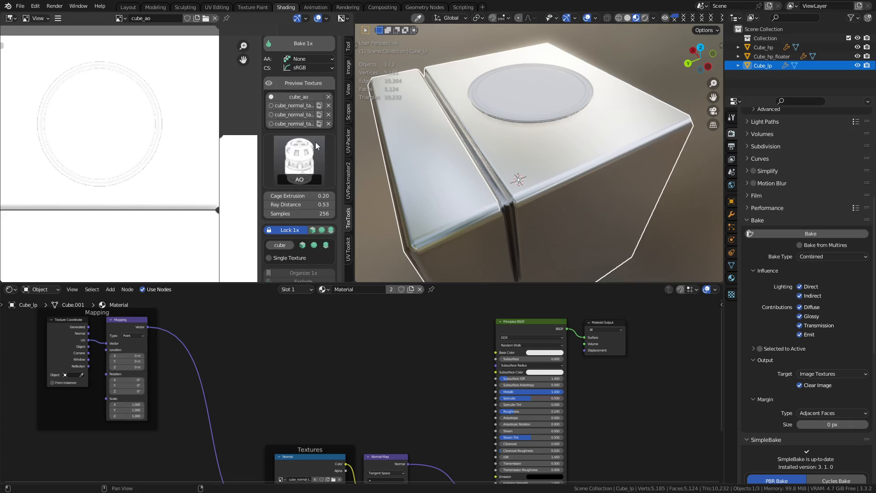
Set the bake's anti-aliasing to 2x and bake the AO map again.
{"action": "scroll", "coordinate": [315, 142], "scroll_direction": "up", "scroll_amount": 6}
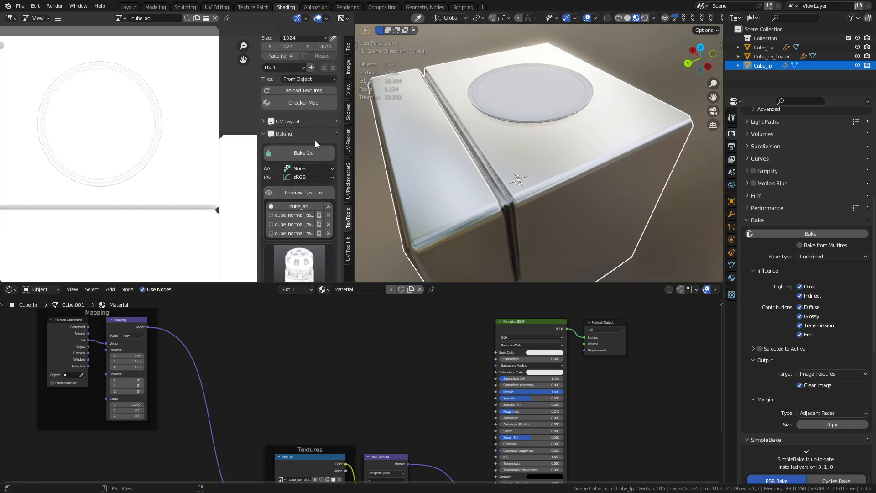
{"action": "left_click", "coordinate": [308, 171]}
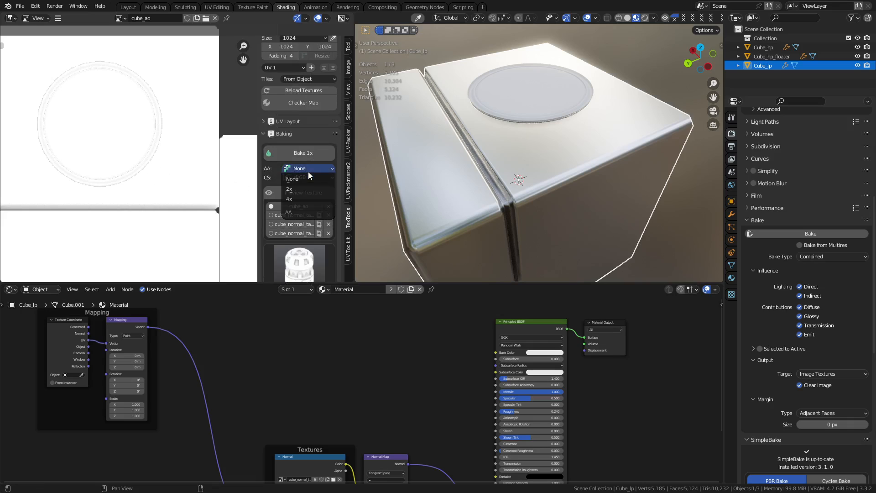
{"action": "left_click", "coordinate": [300, 190]}
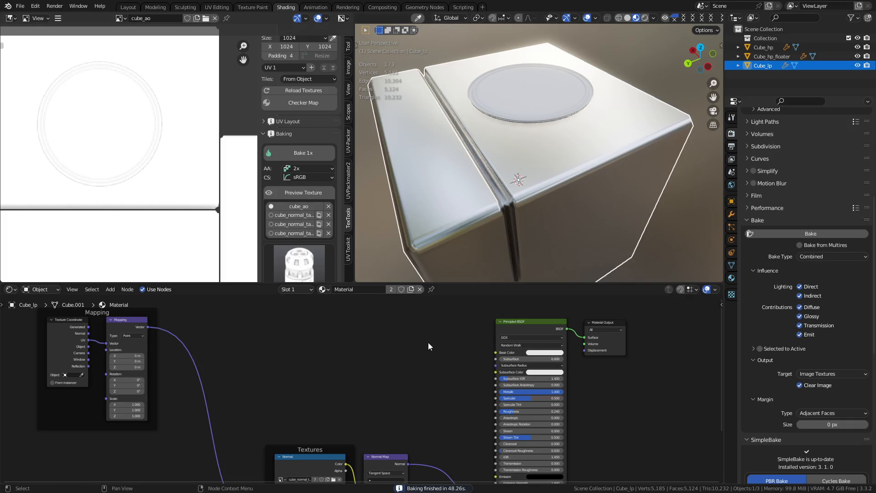
Check the ring in the anti-aliased AO map and save the image as cube_ao.tga on the Desktop.
{"action": "scroll", "coordinate": [133, 180], "scroll_direction": "up", "scroll_amount": 2}
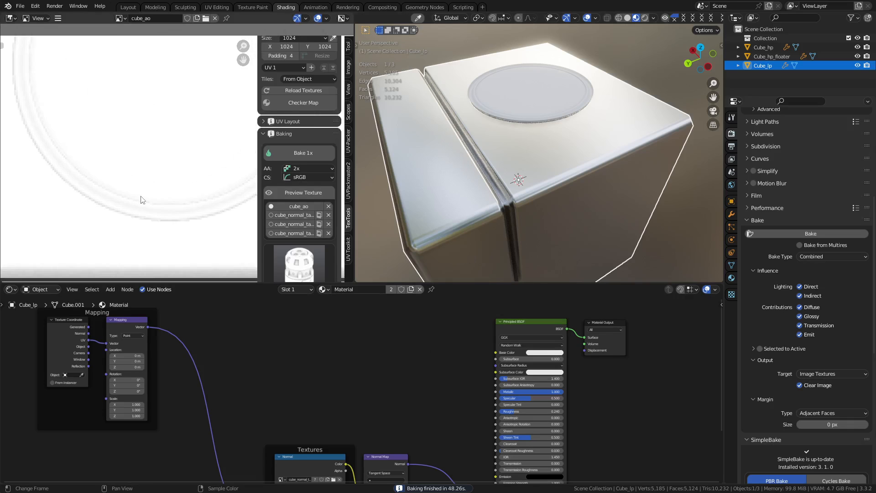
{"action": "scroll", "coordinate": [172, 160], "scroll_direction": "down", "scroll_amount": 5}
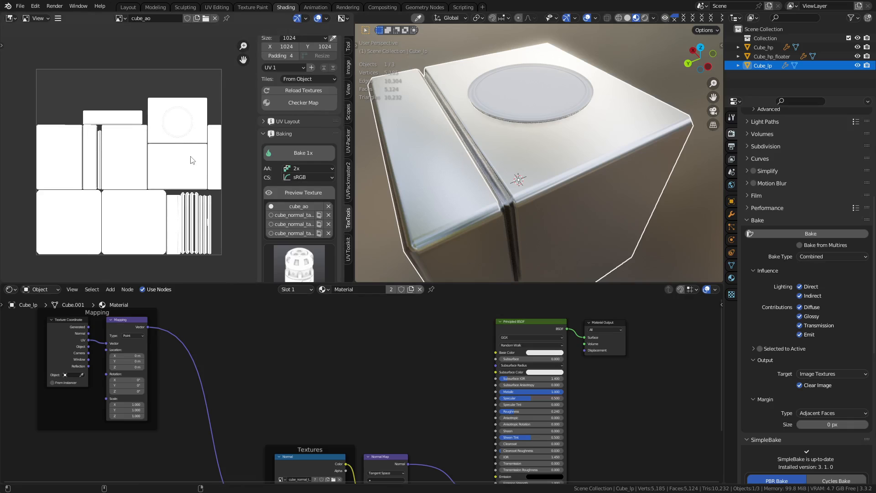
{"action": "key", "text": "shift+alt+s"}
{"action": "left_click", "coordinate": [584, 359]}
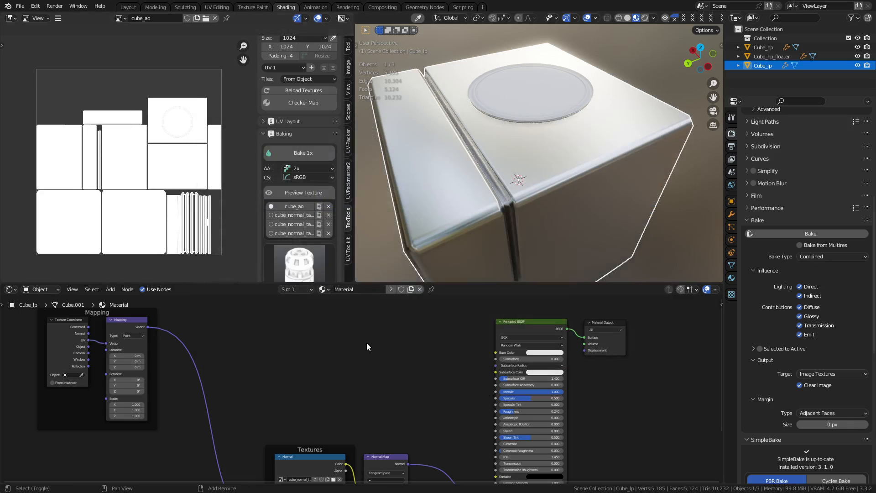
Add an Image Texture node, load cube_ao.tga from the Desktop and connect its Color to the Principled BSDF's Base Color.
{"action": "key", "text": "shift+a"}
{"action": "mouse_move", "coordinate": [360, 384]}
{"action": "left_click", "coordinate": [429, 314]}
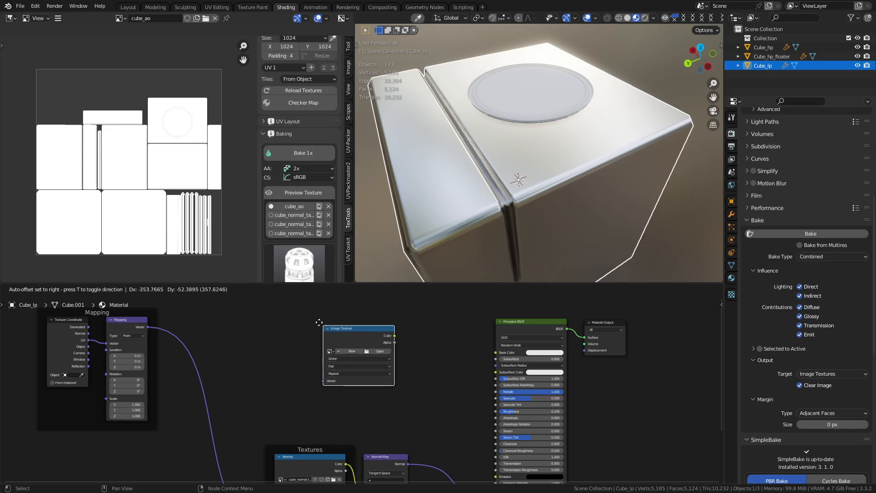
{"action": "left_click", "coordinate": [417, 320]}
{"action": "left_click", "coordinate": [364, 345]}
{"action": "left_click", "coordinate": [255, 239]}
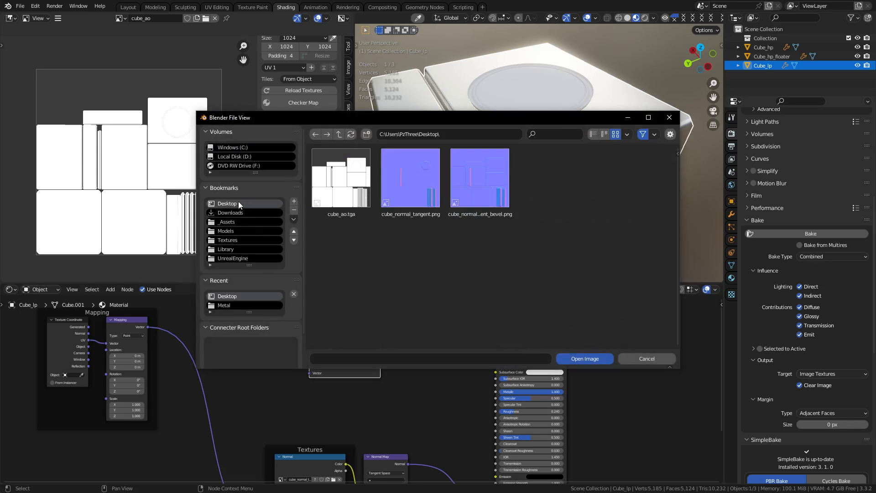
{"action": "double_click", "coordinate": [341, 180]}
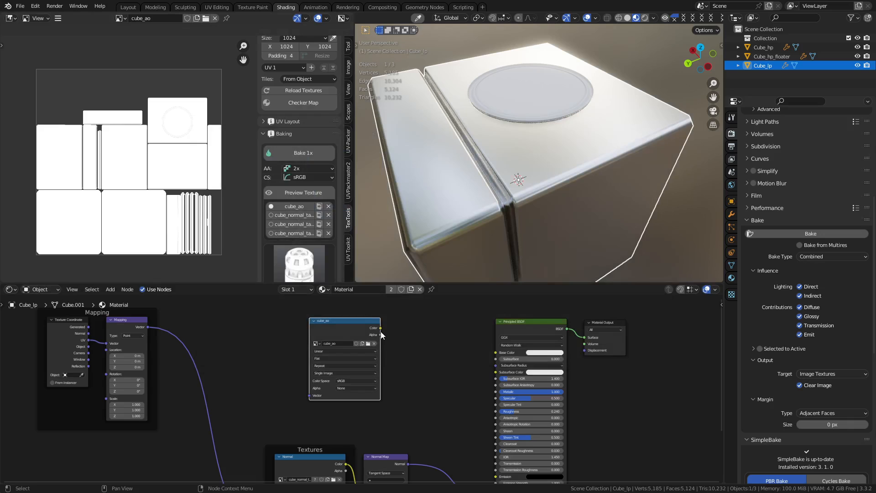
{"action": "left_click_drag", "start_coordinate": [380, 328], "coordinate": [495, 352]}
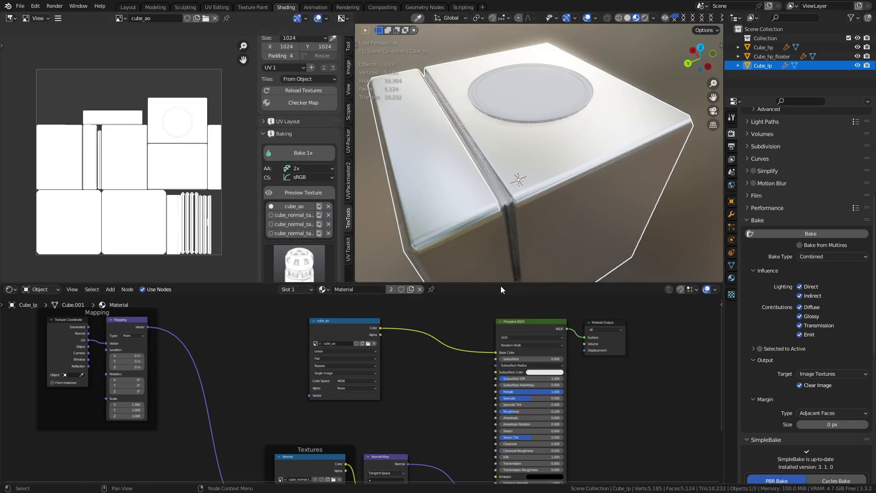
Inspect the AO on the groove and ring, hiding Cube_hp_floater and Cube_hp so only the low-poly cube shows.
{"action": "scroll", "coordinate": [494, 191], "scroll_direction": "up", "scroll_amount": 2}
{"action": "mouse_move", "coordinate": [516, 184]}
{"action": "middle_mouse_down"}
{"action": "mouse_move", "coordinate": [494, 192]}
{"action": "mouse_move", "coordinate": [513, 197]}
{"action": "middle_mouse_up"}
{"action": "scroll", "coordinate": [513, 197], "scroll_direction": "down", "scroll_amount": 3}
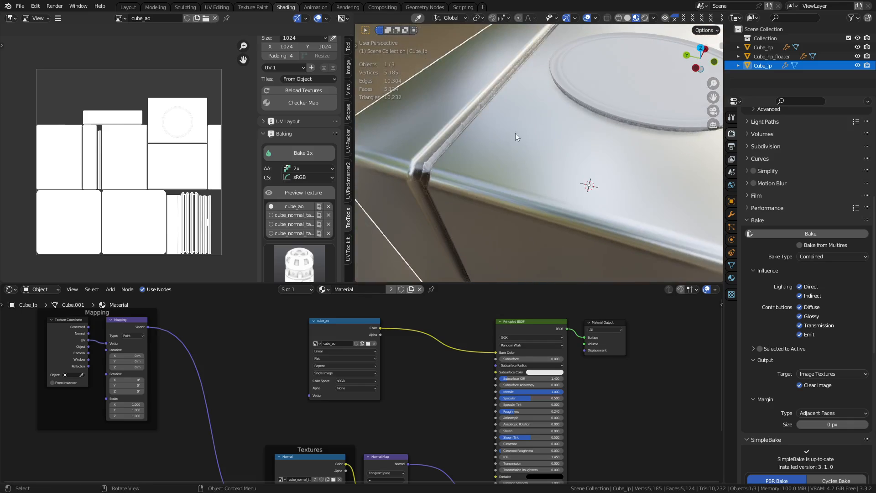
{"action": "middle_click_drag", "start_coordinate": [516, 132], "coordinate": [437, 166]}
{"action": "left_click", "coordinate": [589, 180]}
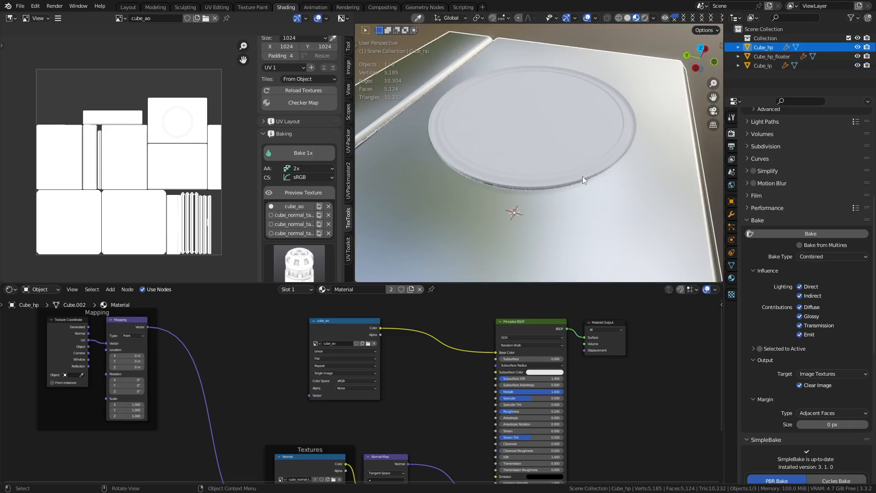
{"action": "left_click", "coordinate": [582, 176]}
{"action": "key", "text": "h"}
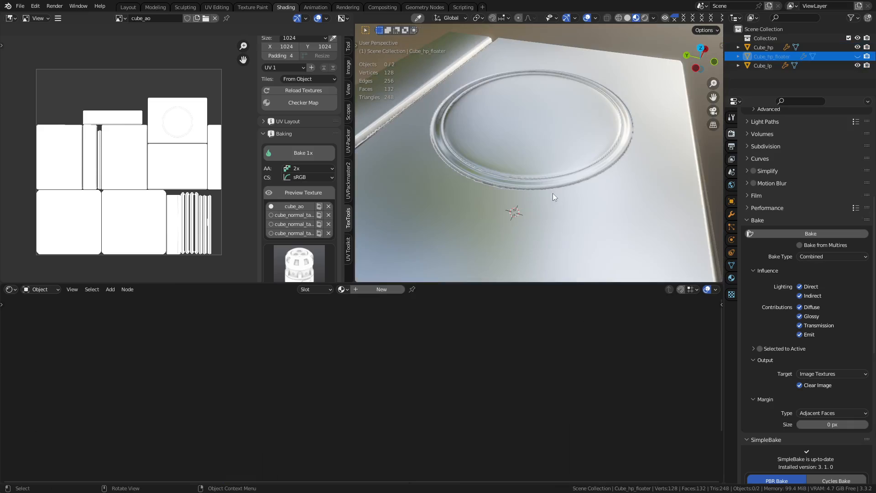
{"action": "left_click", "coordinate": [857, 48]}
{"action": "middle_click_drag", "start_coordinate": [661, 146], "coordinate": [563, 182]}
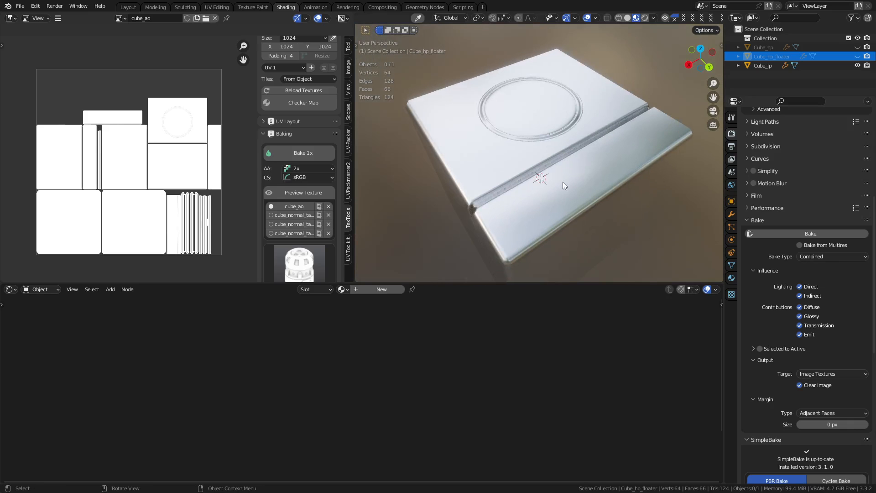
{"action": "scroll", "coordinate": [287, 188], "scroll_direction": "down", "scroll_amount": 2}
{"action": "left_click", "coordinate": [291, 264]}
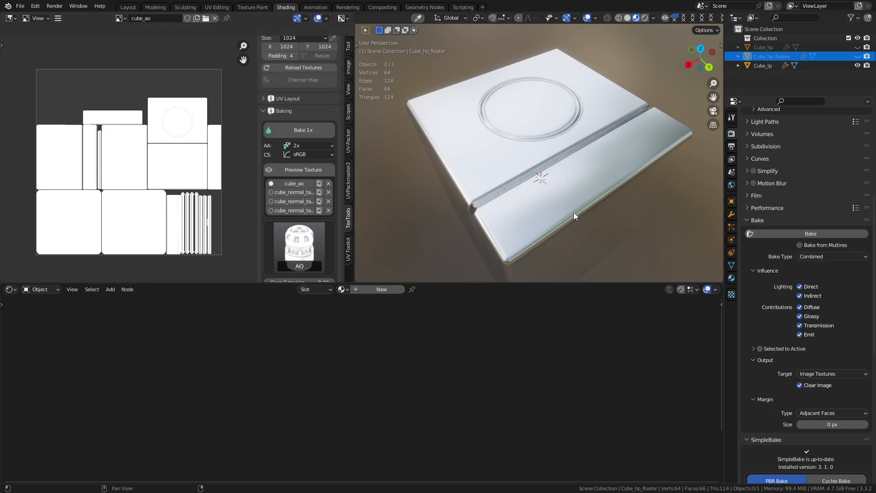
{"action": "middle_click_drag", "start_coordinate": [573, 212], "coordinate": [527, 184]}
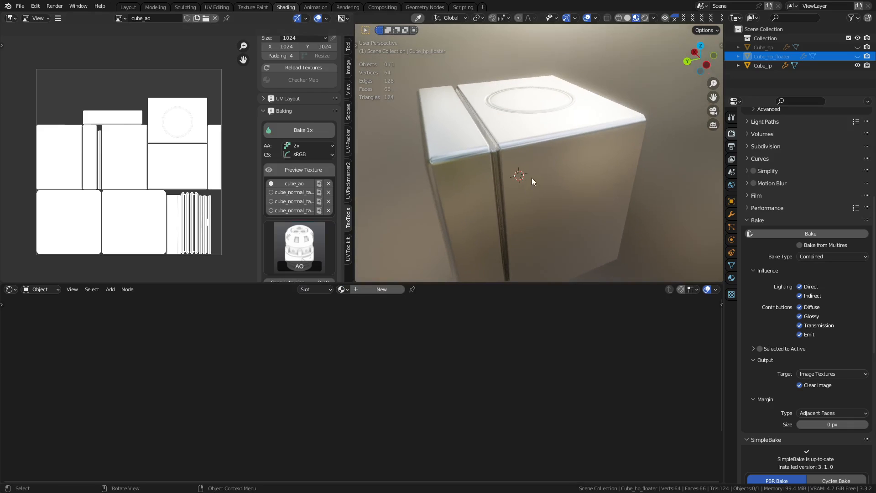
{"action": "scroll", "coordinate": [316, 190], "scroll_direction": "down", "scroll_amount": 6}
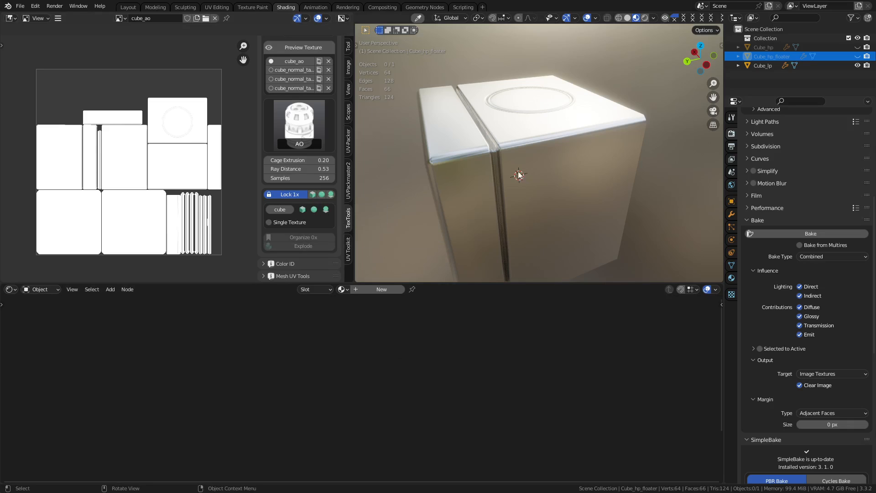
On Cube_lp, move the AO node aside, add an Image Texture node with the MetalPainted texture from the Metal folder, and connect it to Base Color.
{"action": "left_click", "coordinate": [455, 174]}
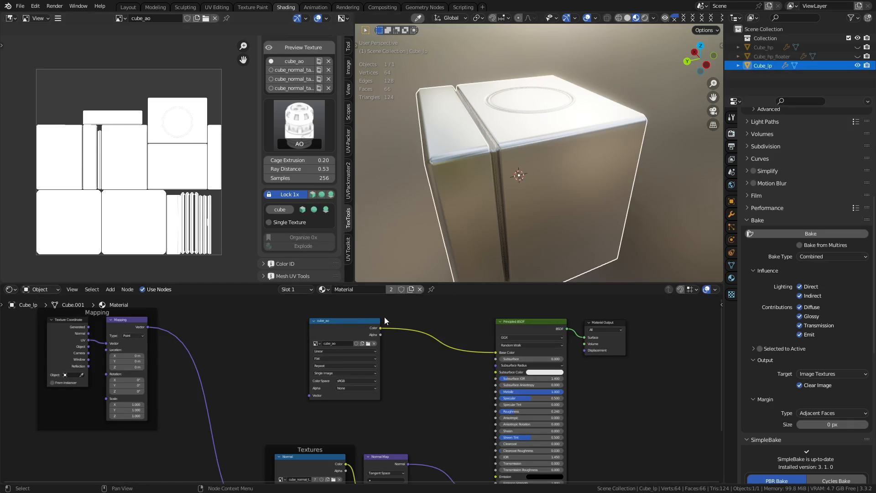
{"action": "left_click_drag", "start_coordinate": [360, 326], "coordinate": [295, 296]}
{"action": "key", "text": "shift+a"}
{"action": "mouse_move", "coordinate": [373, 379]}
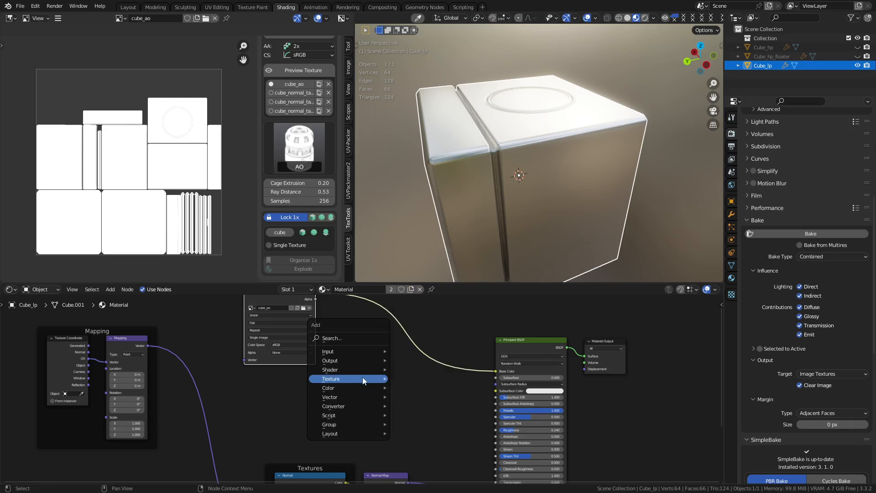
{"action": "left_click", "coordinate": [421, 307]}
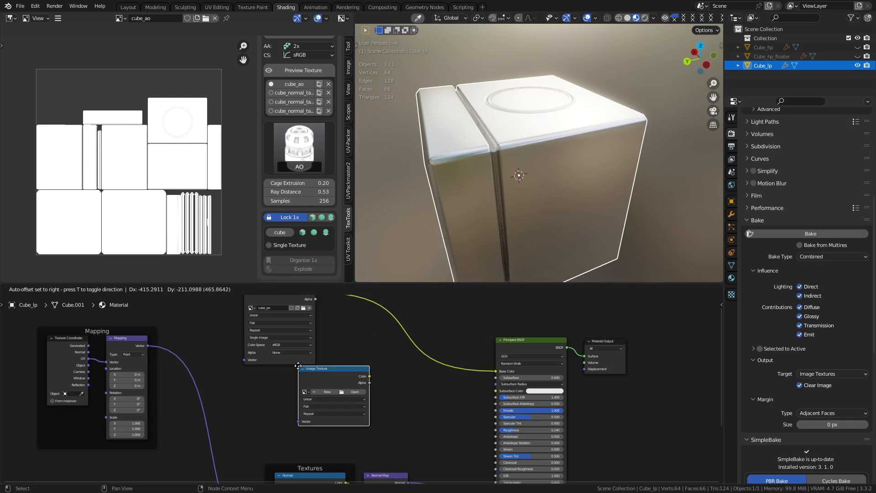
{"action": "left_click", "coordinate": [298, 366]}
{"action": "left_click", "coordinate": [353, 391]}
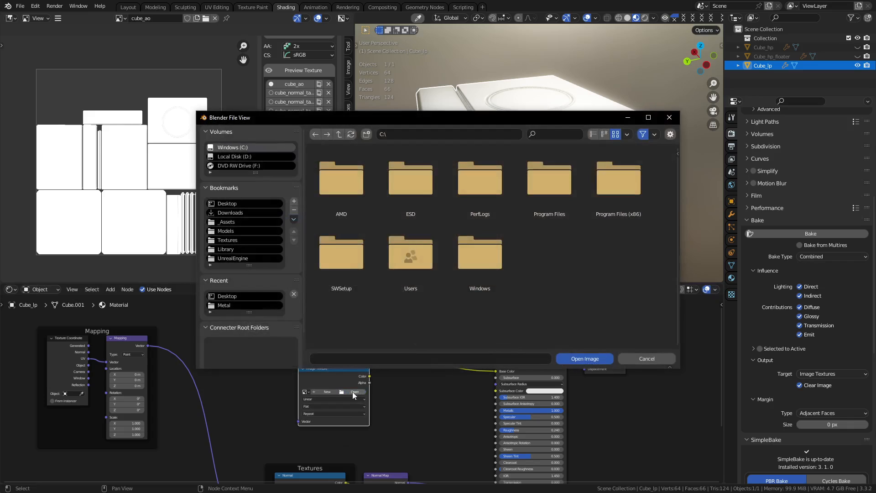
{"action": "left_click", "coordinate": [234, 305]}
{"action": "scroll", "coordinate": [343, 285], "scroll_direction": "down", "scroll_amount": 2}
{"action": "double_click", "coordinate": [345, 294]}
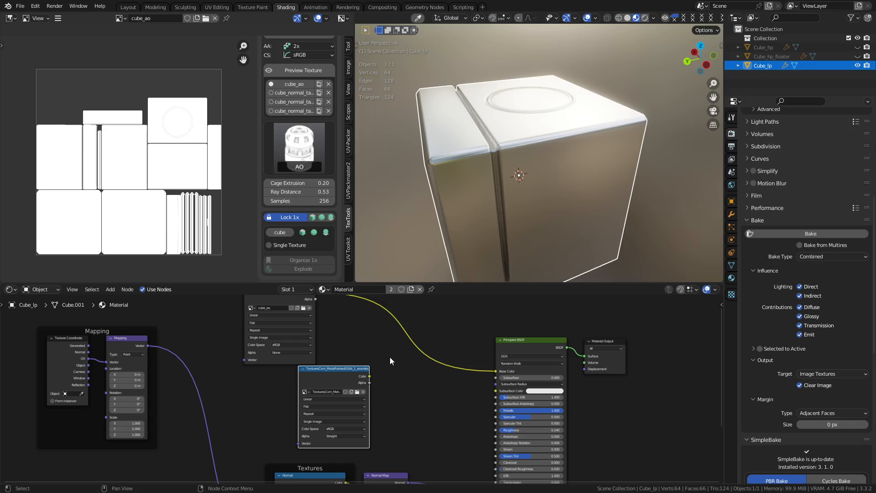
{"action": "left_click_drag", "start_coordinate": [370, 377], "coordinate": [496, 371]}
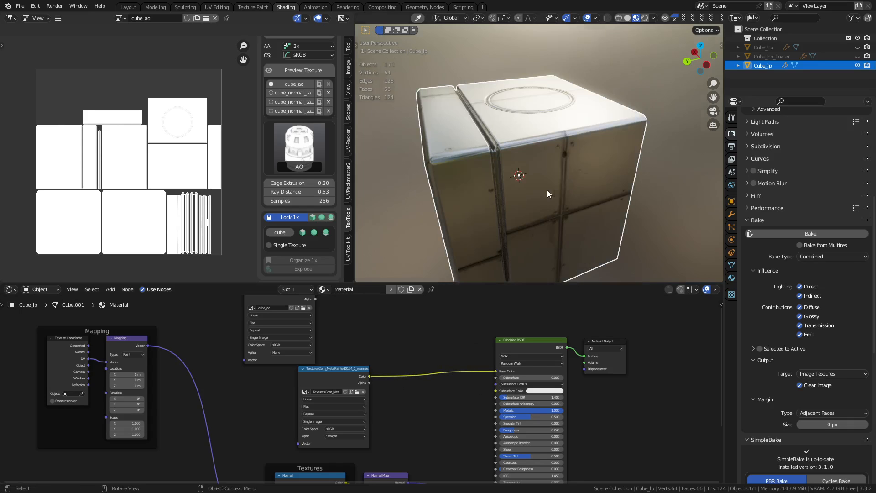
{"action": "mouse_move", "coordinate": [546, 190]}
{"action": "middle_mouse_down"}
{"action": "mouse_move", "coordinate": [485, 210]}
{"action": "mouse_move", "coordinate": [573, 206]}
{"action": "mouse_move", "coordinate": [604, 185]}
{"action": "mouse_move", "coordinate": [554, 193]}
{"action": "middle_mouse_up"}
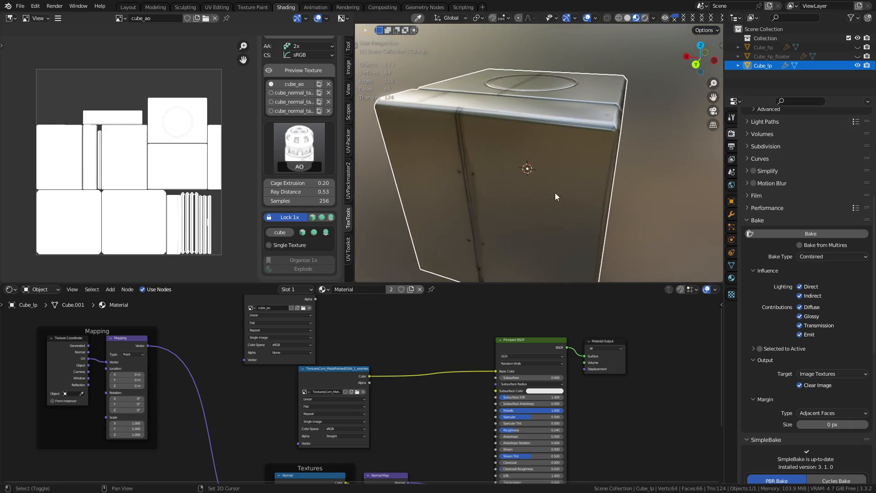
Insert a MixRGB node between the metal texture and Base Color, and connect the cube_ao node's Alpha to its Color2 input.
{"action": "key", "text": "shift+a"}
{"action": "key", "text": "shift+a"}
{"action": "mouse_move", "coordinate": [400, 347]}
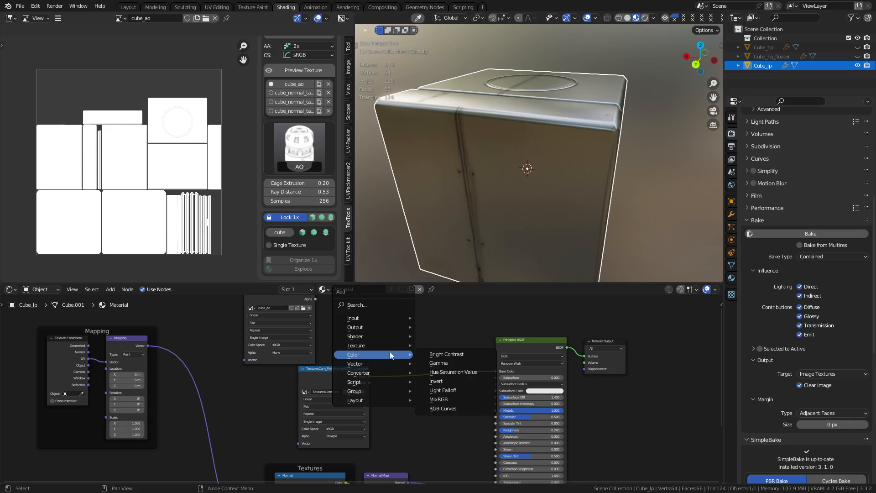
{"action": "left_click", "coordinate": [463, 409]}
{"action": "left_click", "coordinate": [407, 321]}
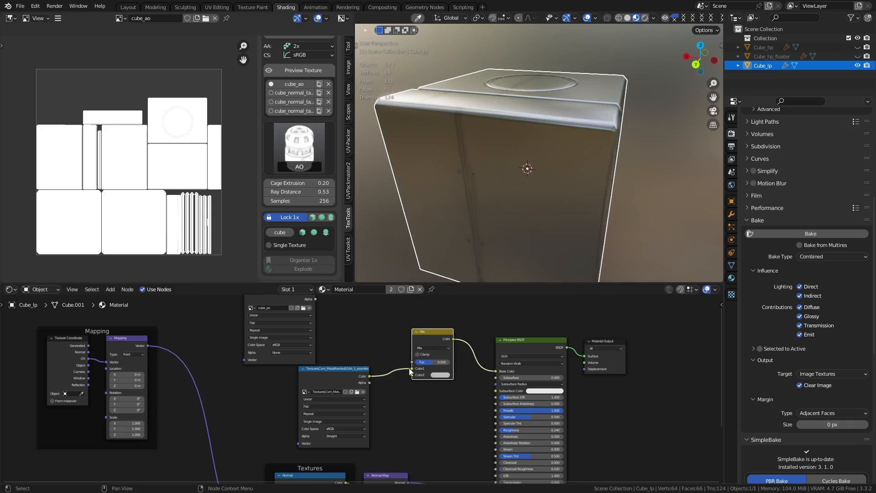
{"action": "left_click_drag", "start_coordinate": [349, 374], "coordinate": [318, 367]}
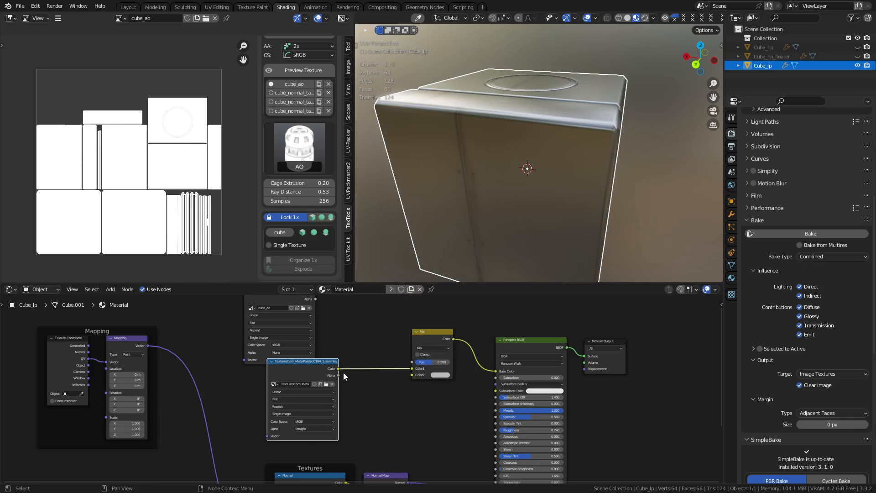
{"action": "left_click_drag", "start_coordinate": [315, 300], "coordinate": [412, 375]}
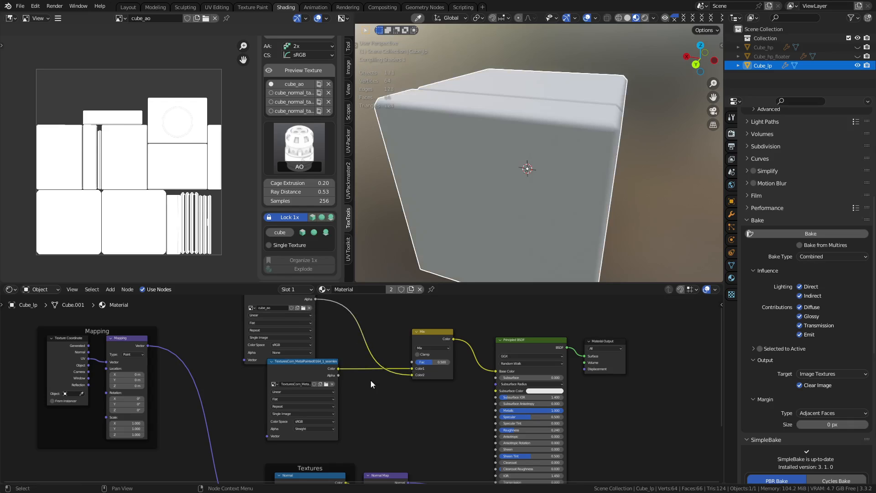
Arrange the metal texture node above the cube_ao node and set the mix node's blending mode to Multiply.
{"action": "left_click", "coordinate": [313, 366]}
{"action": "left_click_drag", "start_coordinate": [313, 365], "coordinate": [289, 303]}
{"action": "left_click_drag", "start_coordinate": [285, 392], "coordinate": [299, 434]}
{"action": "middle_click_drag", "start_coordinate": [367, 420], "coordinate": [361, 357]}
{"action": "left_click", "coordinate": [300, 317]}
{"action": "left_click_drag", "start_coordinate": [300, 317], "coordinate": [305, 360]}
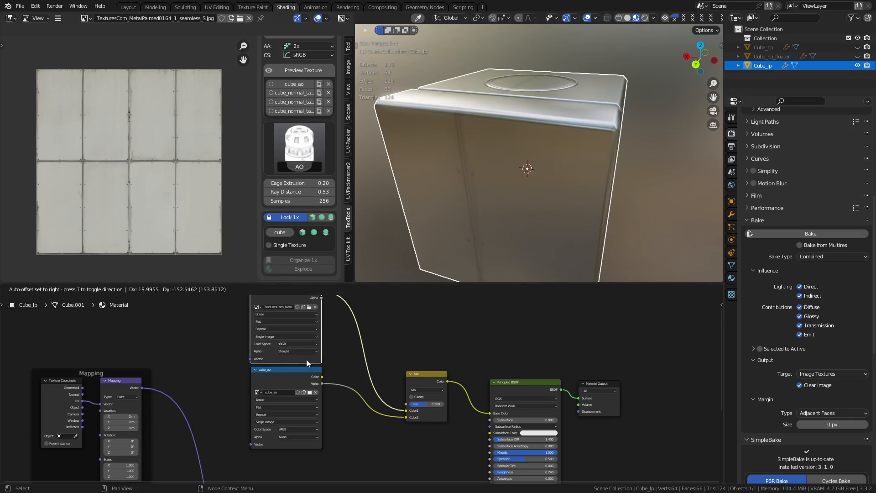
{"action": "left_click", "coordinate": [430, 389]}
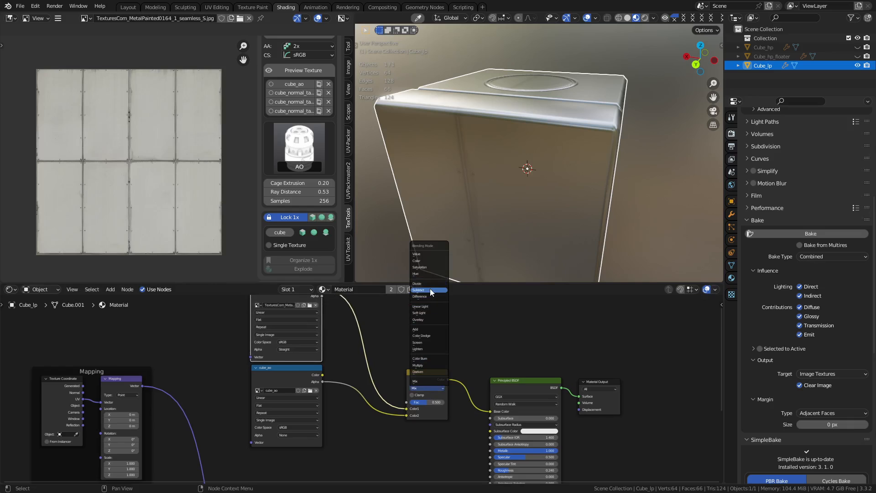
{"action": "left_click", "coordinate": [428, 365]}
Lower the Multiply node's Fac to 0.000 and check the effect on the cube's groove and ring.
{"action": "scroll", "coordinate": [436, 401], "scroll_direction": "up", "scroll_amount": 2}
{"action": "key", "text": "ctrl+space"}
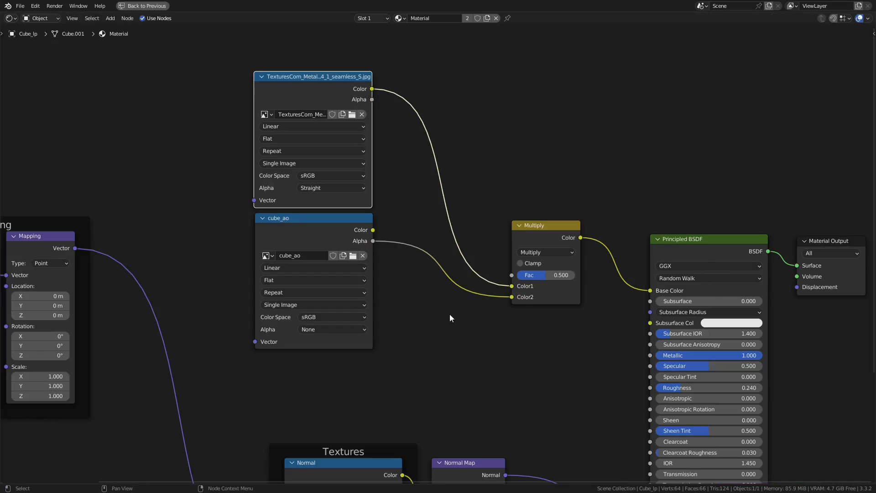
{"action": "scroll", "coordinate": [556, 265], "scroll_direction": "up", "scroll_amount": 2}
{"action": "middle_click_drag", "start_coordinate": [562, 256], "coordinate": [525, 287]}
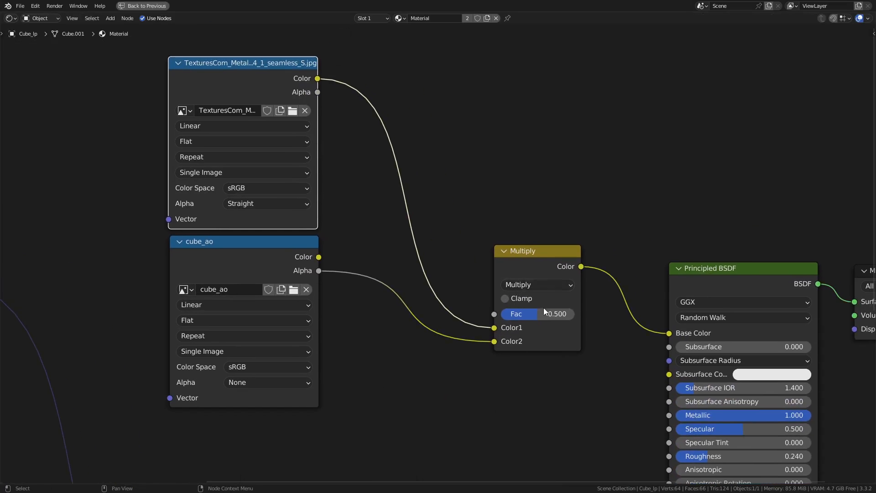
{"action": "scroll", "coordinate": [543, 307], "scroll_direction": "up", "scroll_amount": 1}
{"action": "left_click", "coordinate": [550, 319]}
{"action": "left_click", "coordinate": [561, 350]}
{"action": "left_click_drag", "start_coordinate": [562, 321], "coordinate": [506, 321]}
{"action": "key", "text": "ctrl+space"}
{"action": "middle_click_drag", "start_coordinate": [489, 267], "coordinate": [554, 123]}
{"action": "scroll", "coordinate": [363, 388], "scroll_direction": "down", "scroll_amount": 1}
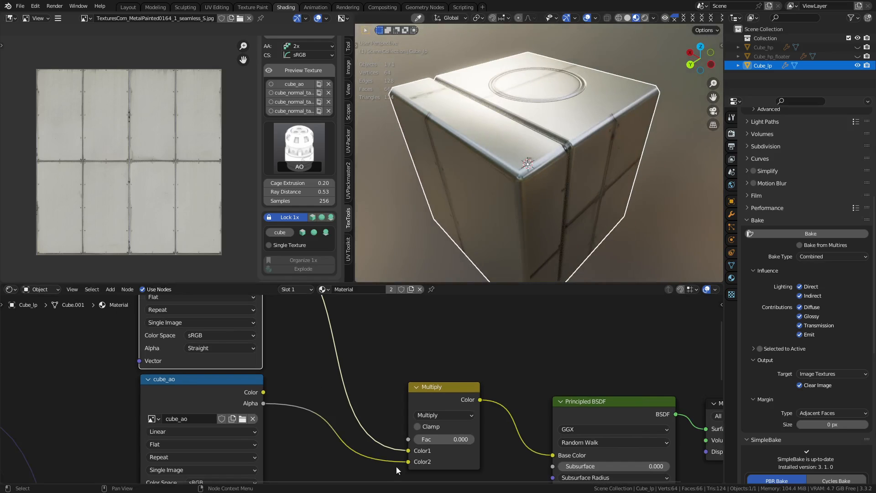
Replace the cube_ao Alpha link into Color2 with its Color output and set the Multiply node's Fac to 1.000.
{"action": "left_click_drag", "start_coordinate": [408, 462], "coordinate": [327, 449]}
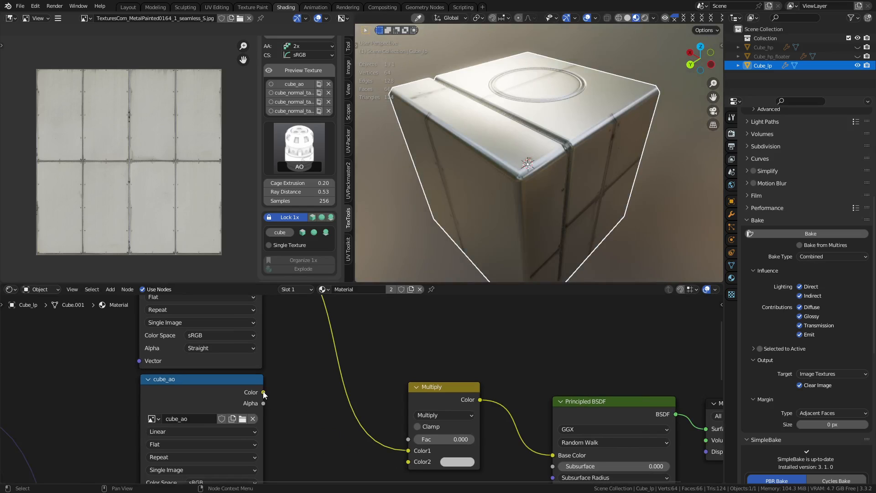
{"action": "scroll", "coordinate": [360, 389], "scroll_direction": "down", "scroll_amount": 1}
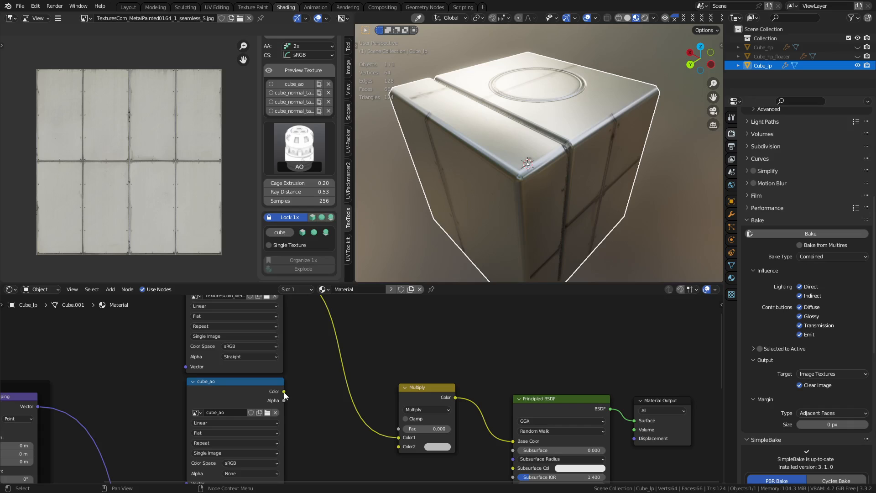
{"action": "left_click_drag", "start_coordinate": [284, 391], "coordinate": [401, 450]}
{"action": "left_click_drag", "start_coordinate": [284, 392], "coordinate": [452, 432]}
{"action": "middle_click_drag", "start_coordinate": [540, 229], "coordinate": [537, 188]}
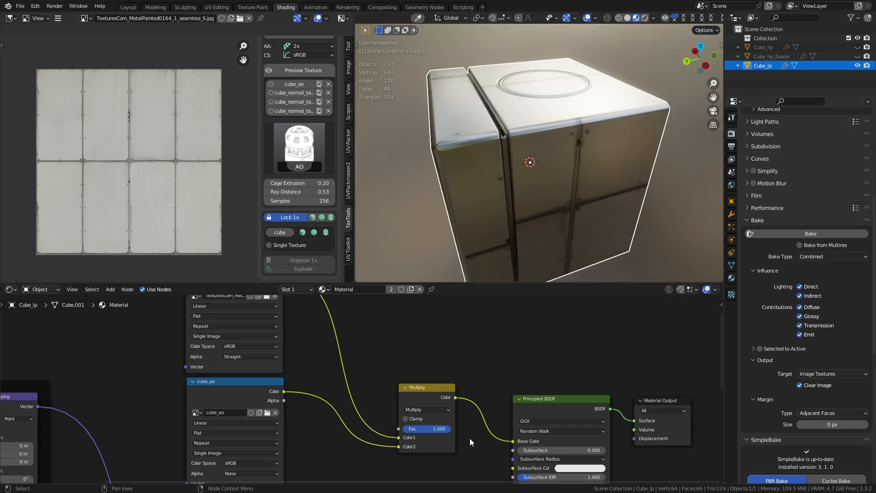
{"action": "mouse_move", "coordinate": [441, 431]}
{"action": "left_mouse_down"}
{"action": "mouse_move", "coordinate": [408, 431]}
{"action": "mouse_move", "coordinate": [451, 431]}
{"action": "mouse_move", "coordinate": [403, 431]}
{"action": "mouse_move", "coordinate": [452, 431]}
{"action": "left_mouse_up"}
{"action": "scroll", "coordinate": [455, 425], "scroll_direction": "down", "scroll_amount": 2}
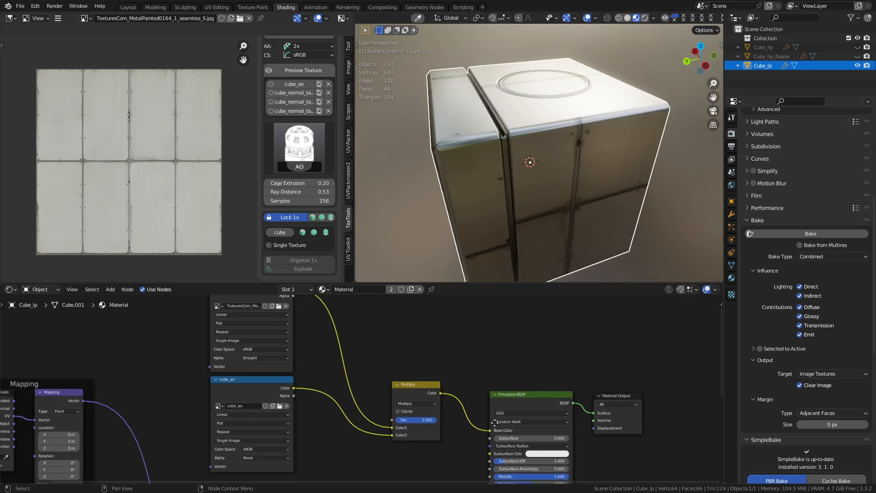
Review the material's node tree from the texture and Multiply nodes to the Principled BSDF and Normal Map.
{"action": "middle_click_drag", "start_coordinate": [419, 429], "coordinate": [401, 387]}
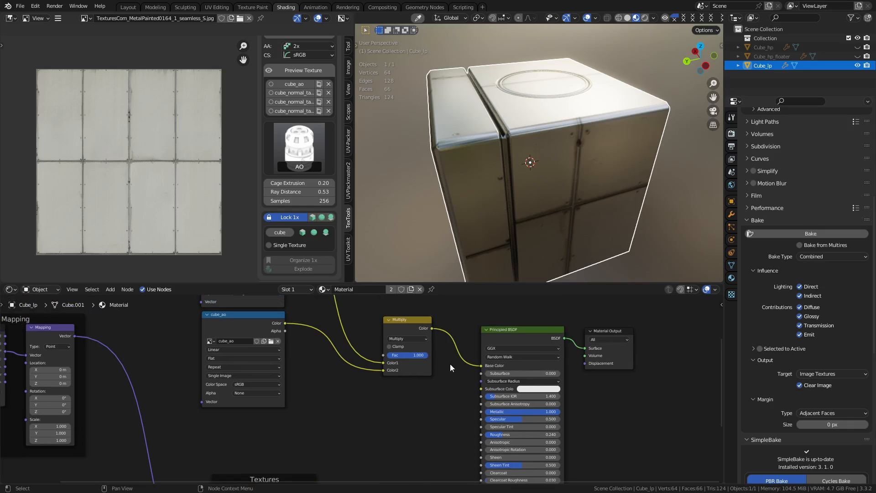
{"action": "middle_click_drag", "start_coordinate": [449, 379], "coordinate": [478, 406]}
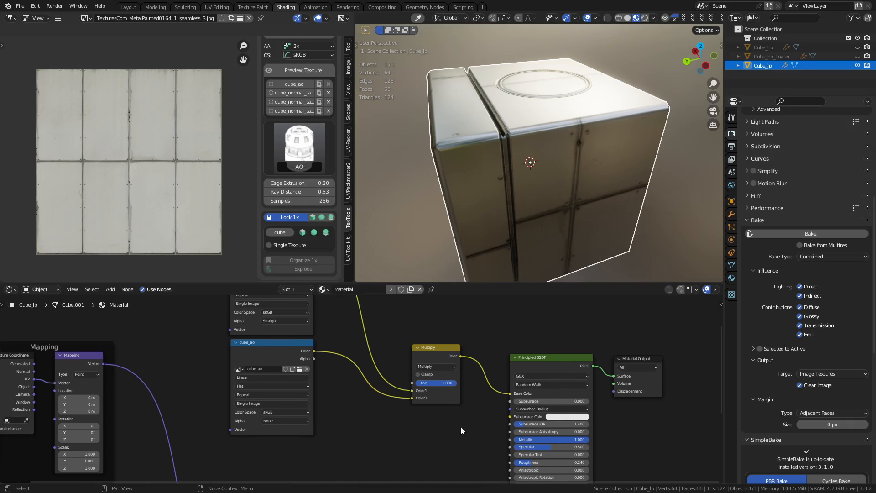
{"action": "middle_click_drag", "start_coordinate": [649, 436], "coordinate": [616, 336]}
{"action": "middle_click_drag", "start_coordinate": [544, 338], "coordinate": [570, 409]}
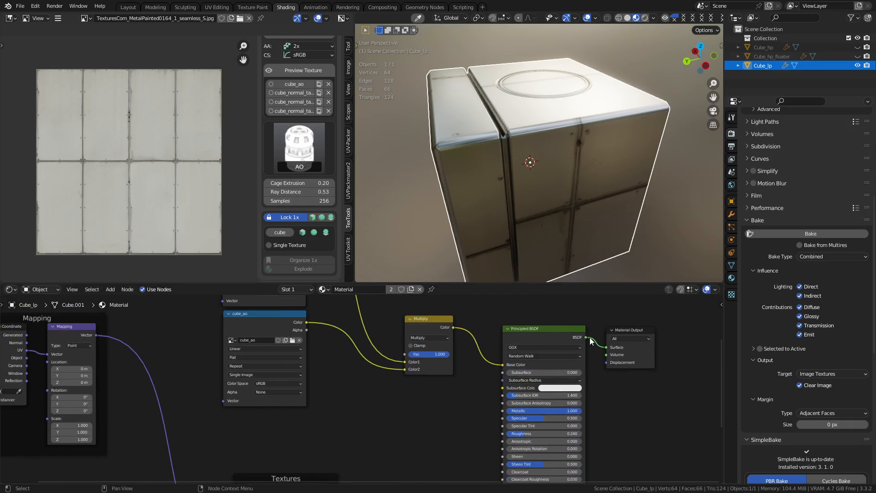
{"action": "left_click_drag", "start_coordinate": [526, 331], "coordinate": [526, 329]}
{"action": "middle_click_drag", "start_coordinate": [459, 389], "coordinate": [496, 423]}
{"action": "middle_click_drag", "start_coordinate": [381, 314], "coordinate": [429, 361]}
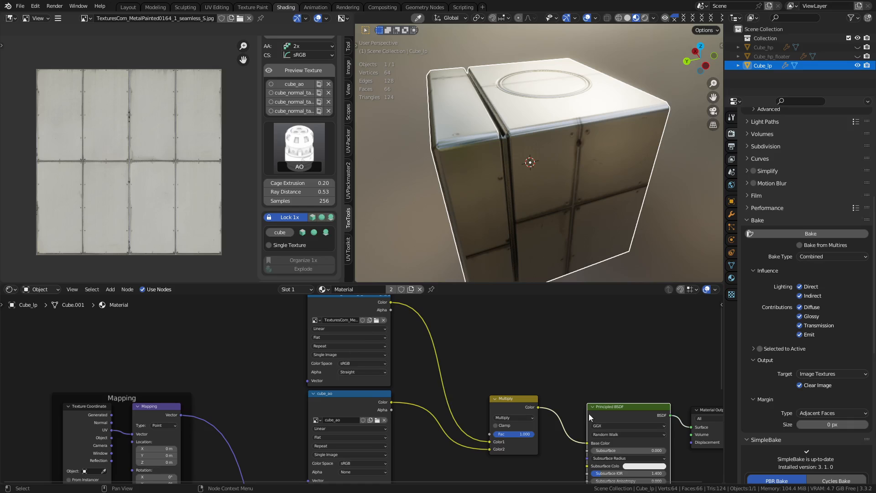
{"action": "middle_click_drag", "start_coordinate": [557, 451], "coordinate": [477, 309]}
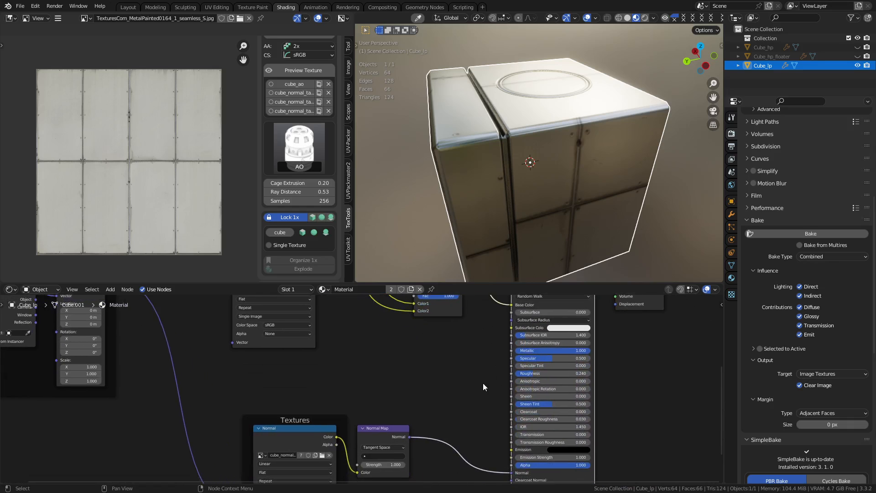
{"action": "middle_click_drag", "start_coordinate": [483, 383], "coordinate": [428, 382]}
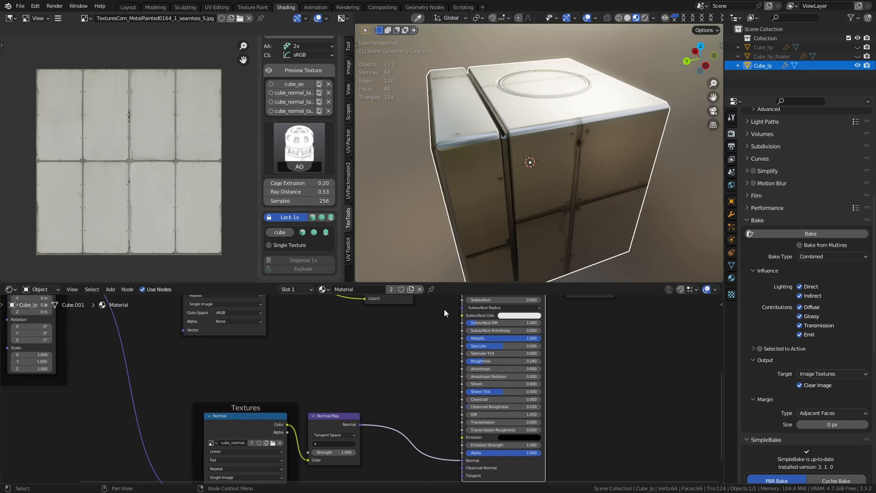
{"action": "middle_click_drag", "start_coordinate": [492, 251], "coordinate": [624, 147]}
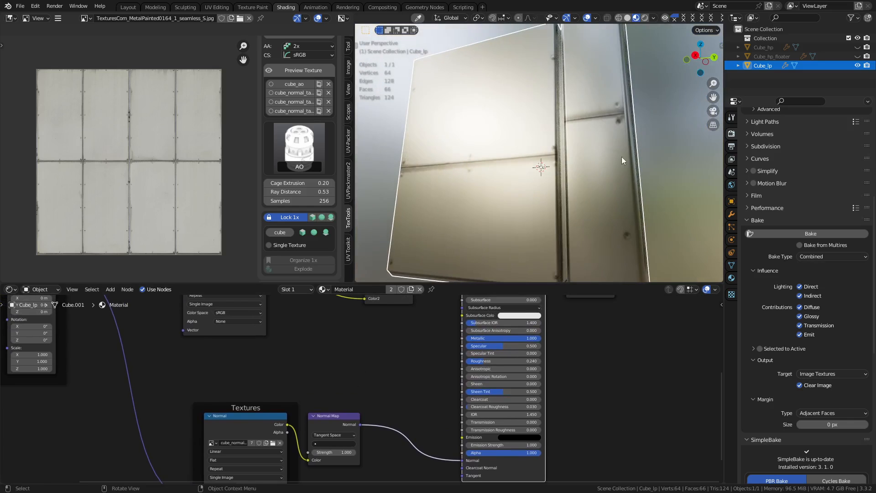
{"action": "scroll", "coordinate": [367, 402], "scroll_direction": "down", "scroll_amount": 1}
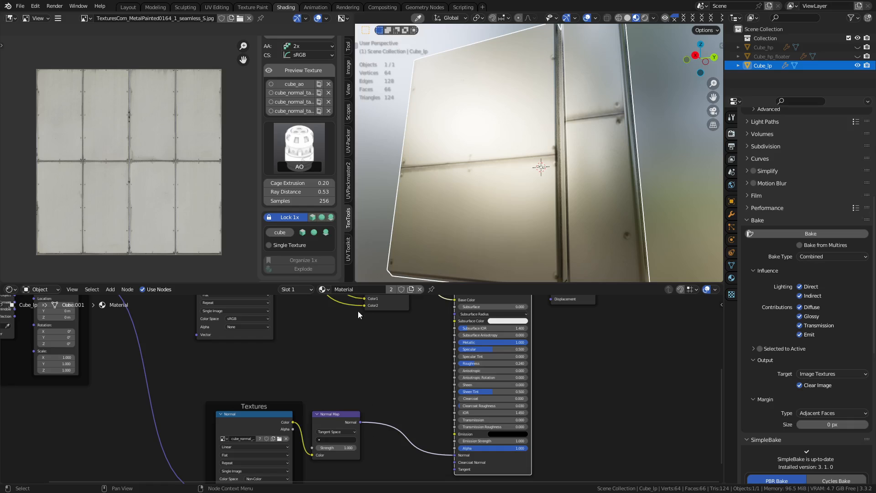
{"action": "scroll", "coordinate": [357, 365], "scroll_direction": "down", "scroll_amount": 2}
{"action": "middle_click_drag", "start_coordinate": [423, 381], "coordinate": [346, 431]}
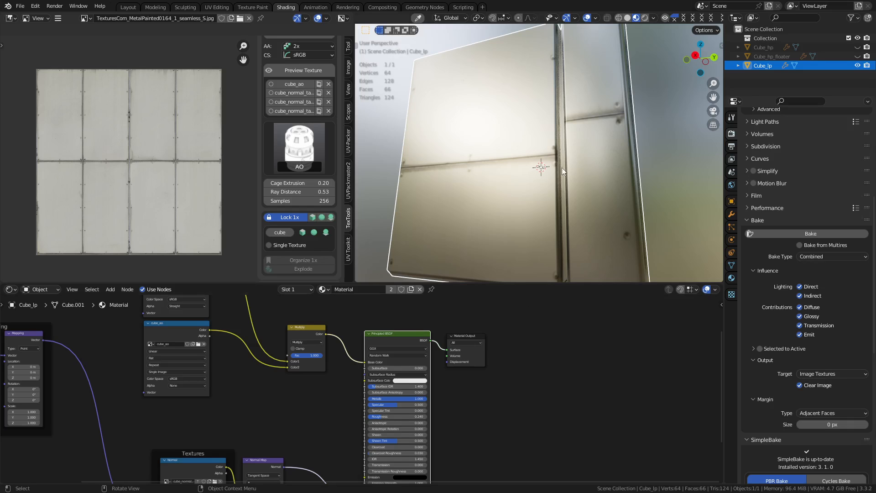
Examine the textured low-poly cube's groove, ring and beveled edges from several sides in an enlarged 3D view.
{"action": "middle_click_drag", "start_coordinate": [562, 168], "coordinate": [457, 209]}
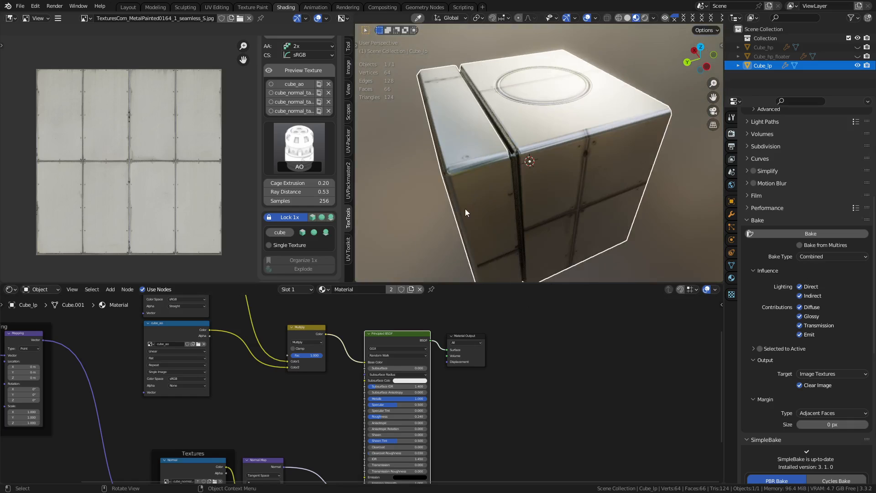
{"action": "middle_click_drag", "start_coordinate": [500, 200], "coordinate": [509, 196]}
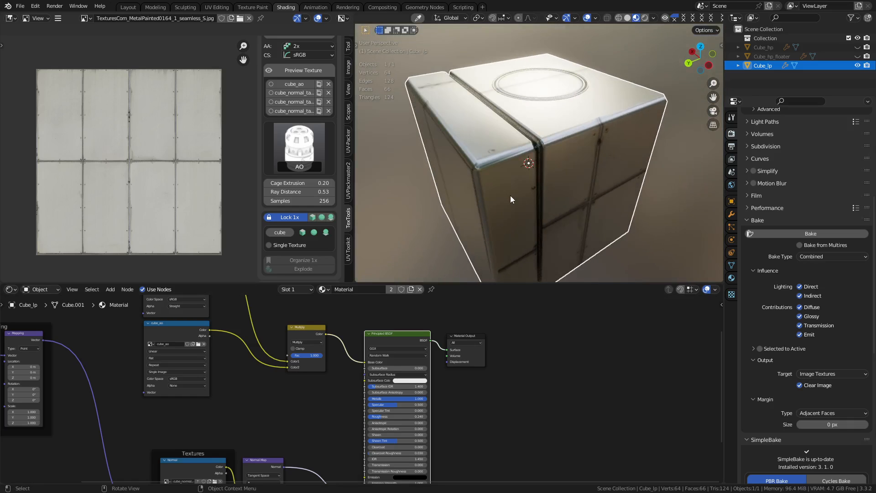
{"action": "key", "text": "ctrl+alt+space"}
{"action": "middle_click_drag", "start_coordinate": [540, 263], "coordinate": [429, 242]}
{"action": "middle_click", "coordinate": [511, 251], "text": "alt"}
{"action": "scroll", "coordinate": [506, 238], "scroll_direction": "up", "scroll_amount": 2}
{"action": "middle_click", "coordinate": [532, 255], "text": "alt"}
{"action": "middle_click", "coordinate": [563, 257], "text": "alt"}
{"action": "middle_click", "coordinate": [563, 257], "text": "alt"}
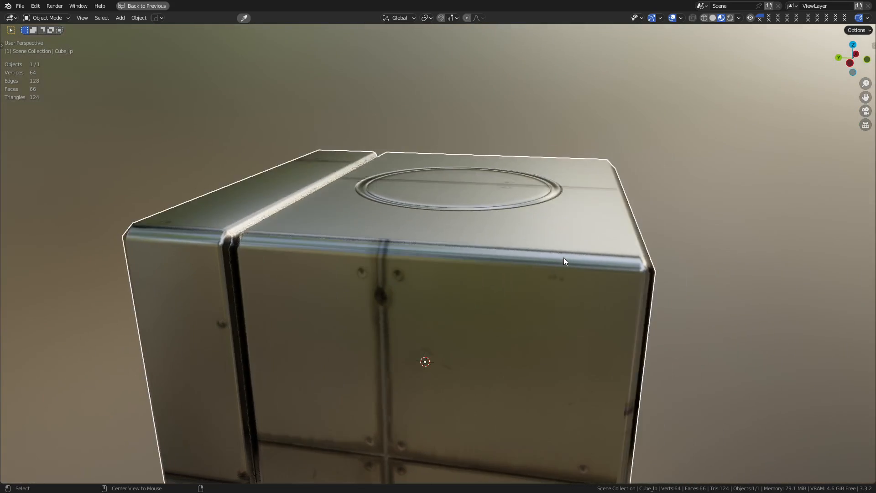
{"action": "middle_click", "coordinate": [563, 258], "text": "alt"}
{"action": "middle_click", "coordinate": [563, 257], "text": "alt"}
{"action": "middle_click_drag", "start_coordinate": [523, 259], "coordinate": [475, 264]}
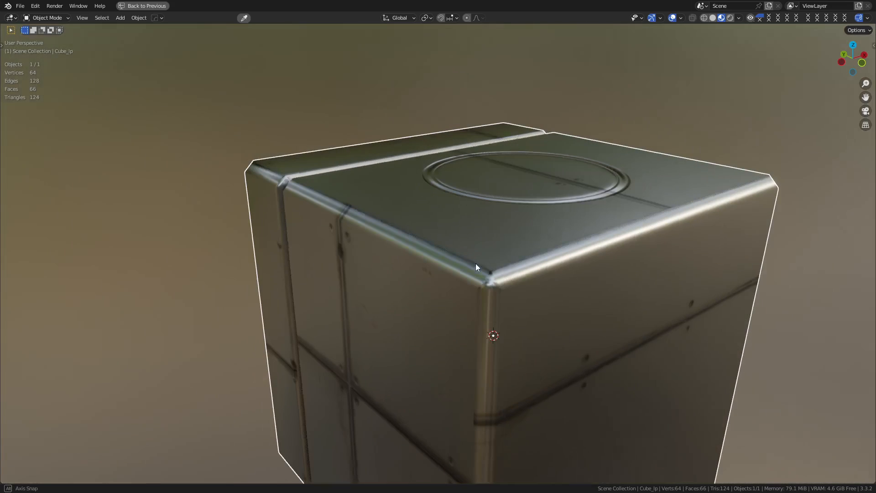
{"action": "middle_click", "coordinate": [526, 253], "text": "alt"}
{"action": "middle_click", "coordinate": [521, 246], "text": "alt"}
{"action": "middle_click_drag", "start_coordinate": [634, 228], "coordinate": [491, 242]}
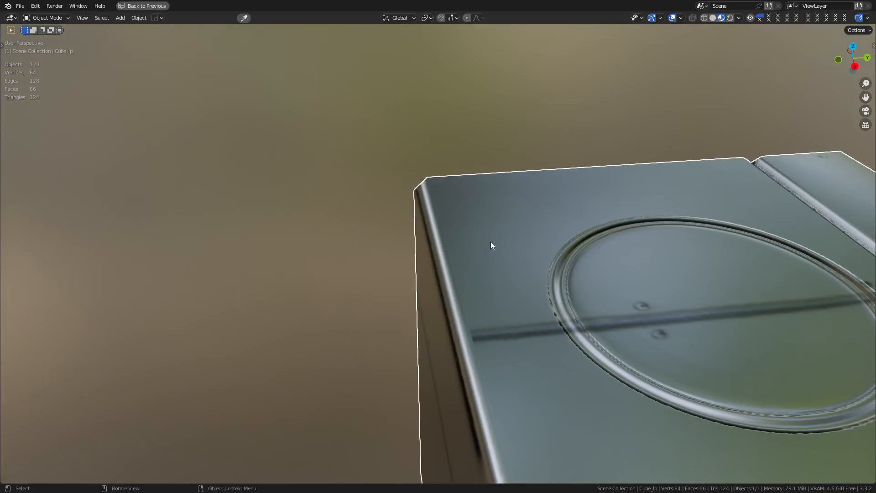
{"action": "middle_click", "coordinate": [587, 269], "text": "alt"}
{"action": "middle_click", "coordinate": [587, 269], "text": "alt"}
{"action": "middle_click", "coordinate": [562, 299], "text": "alt"}
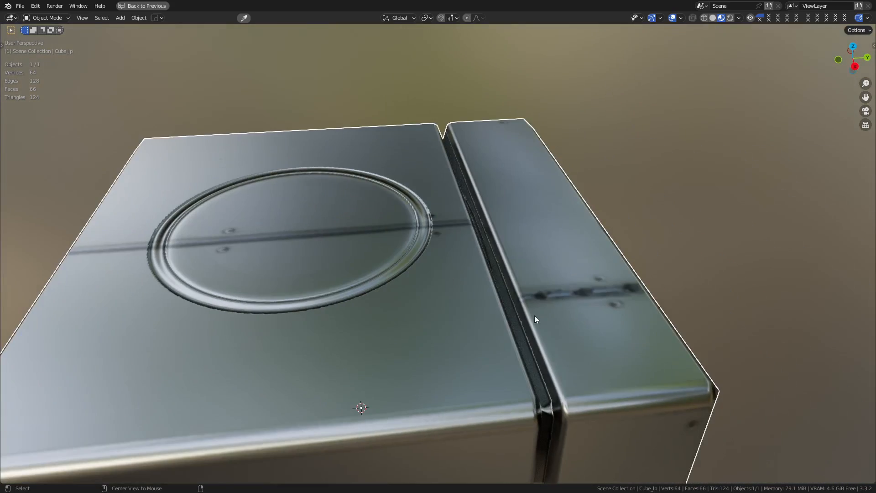
{"action": "middle_click_drag", "start_coordinate": [534, 316], "coordinate": [527, 297]}
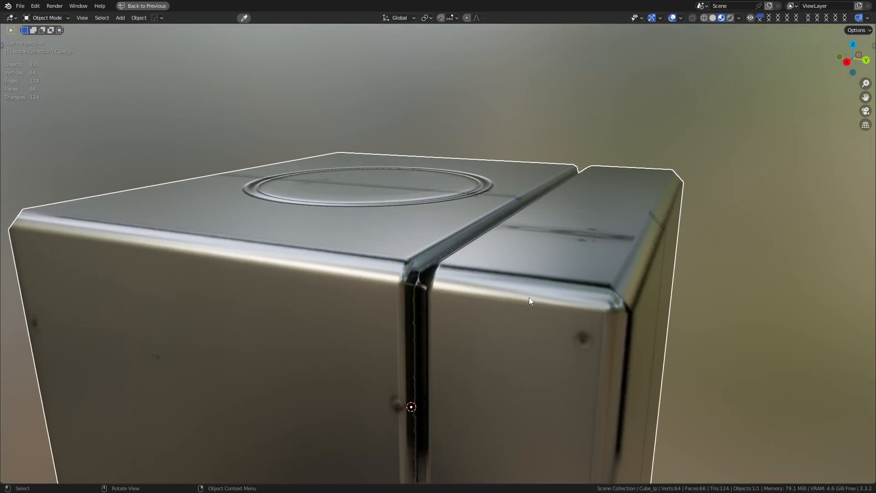
{"action": "key", "text": "alt"}
{"action": "middle_click", "coordinate": [429, 291], "text": "alt"}
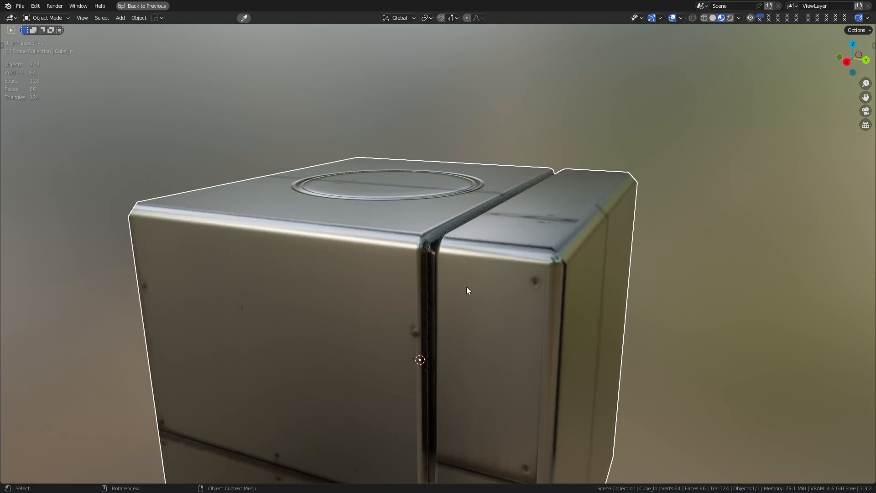
{"action": "middle_click_drag", "start_coordinate": [466, 288], "coordinate": [461, 322]}
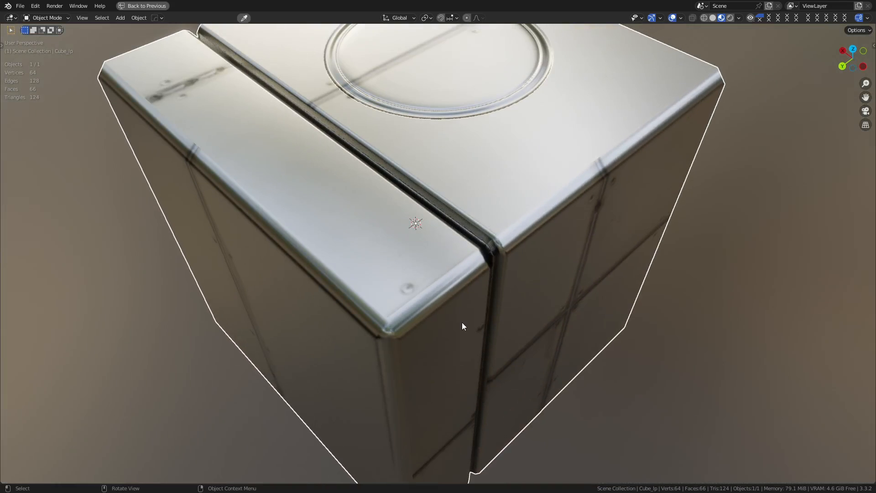
{"action": "scroll", "coordinate": [482, 313], "scroll_direction": "down", "scroll_amount": 1}
{"action": "mouse_move", "coordinate": [483, 313]}
{"action": "middle_mouse_down"}
{"action": "mouse_move", "coordinate": [494, 316]}
{"action": "mouse_move", "coordinate": [473, 314]}
{"action": "middle_mouse_up"}
{"action": "key", "text": "ctrl+space"}
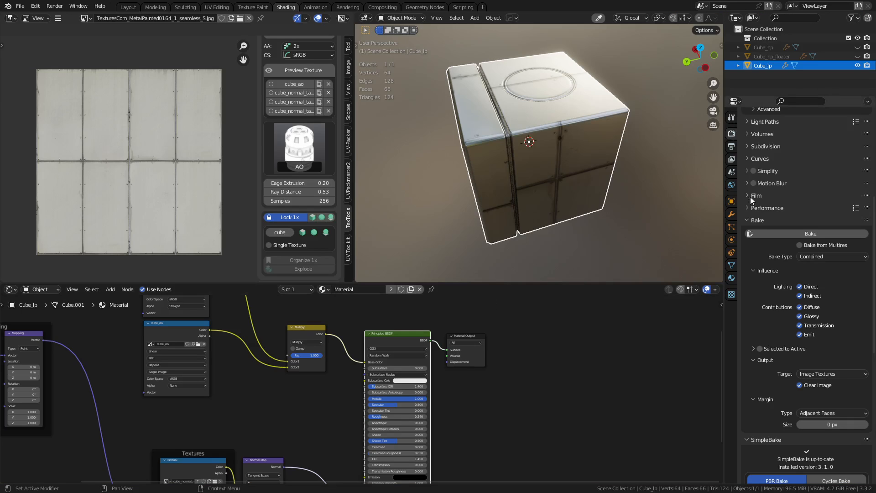
Collapse the Bake section in the render properties and expand SimpleBake's Settings presets.
{"action": "left_click", "coordinate": [756, 220]}
{"action": "scroll", "coordinate": [777, 253], "scroll_direction": "down", "scroll_amount": 5}
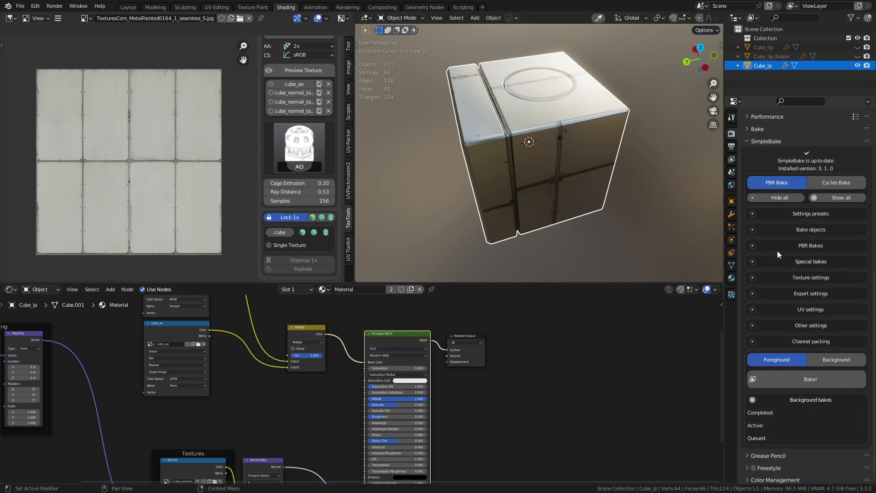
{"action": "key", "text": "ctrl+space"}
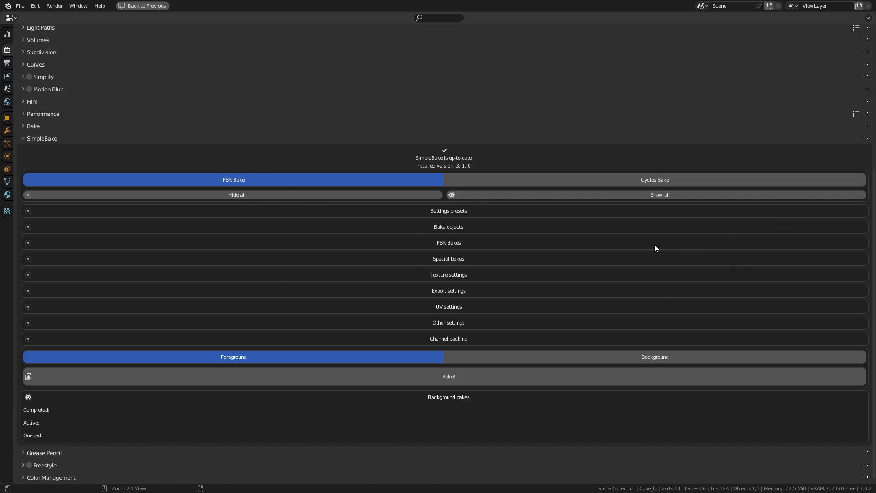
{"action": "key", "text": "ctrl+space"}
{"action": "key", "text": "ctrl+space"}
{"action": "left_click", "coordinate": [29, 210]}
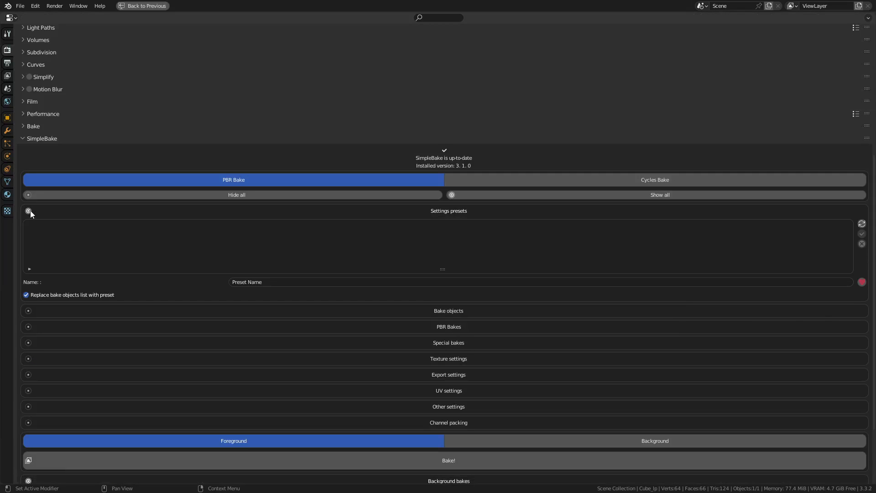
{"action": "key", "text": "ctrl+space"}
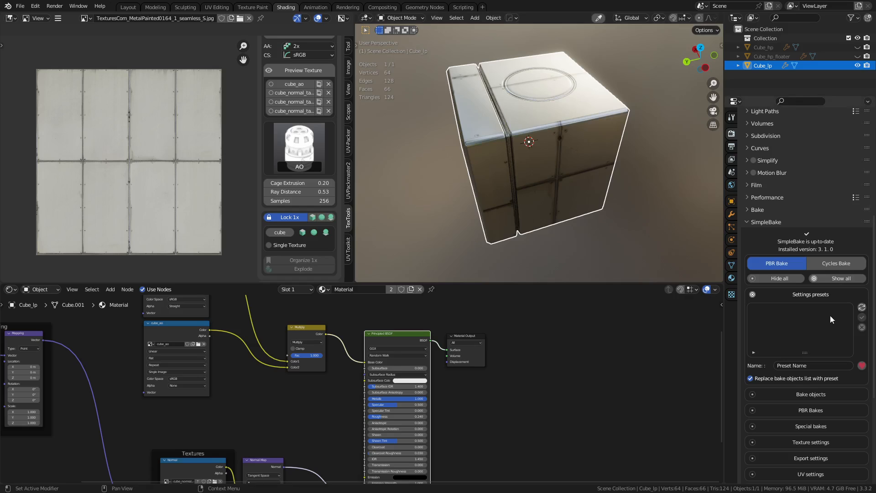
Expand SimpleBake's Bake objects and PBR Bakes sections.
{"action": "scroll", "coordinate": [817, 323], "scroll_direction": "down", "scroll_amount": 4}
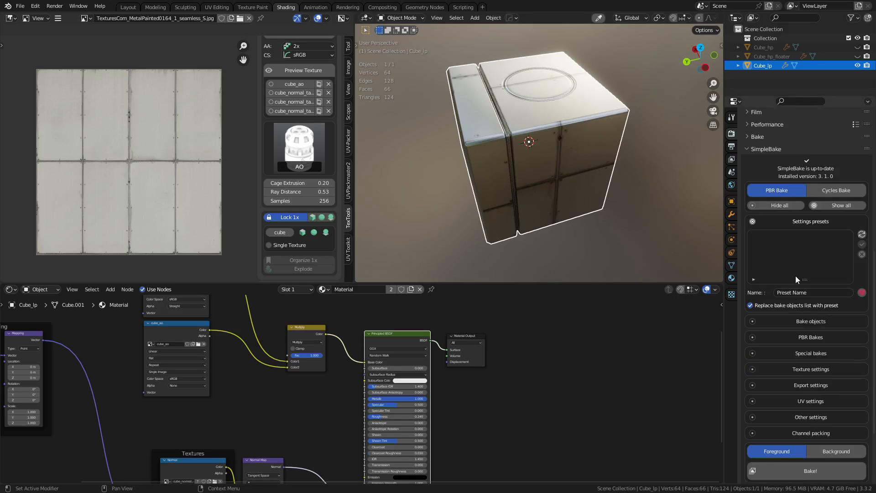
{"action": "left_click", "coordinate": [755, 320]}
{"action": "scroll", "coordinate": [756, 324], "scroll_direction": "down", "scroll_amount": 5}
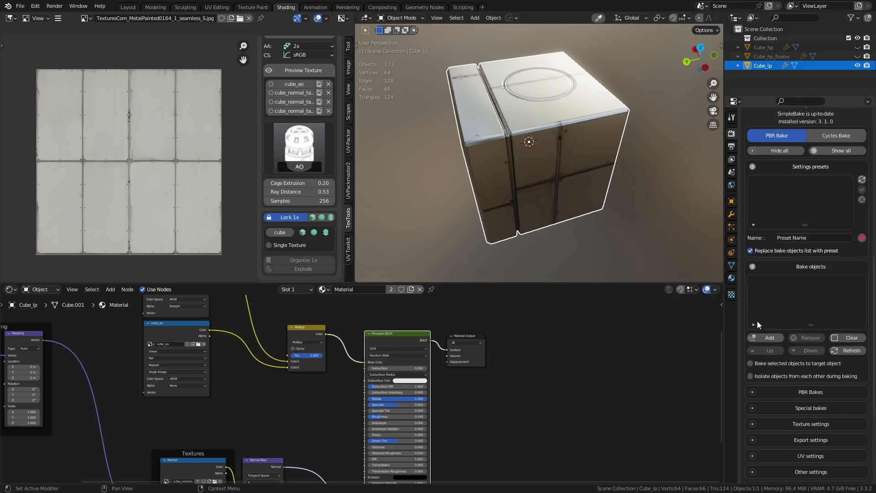
{"action": "left_click", "coordinate": [754, 335]}
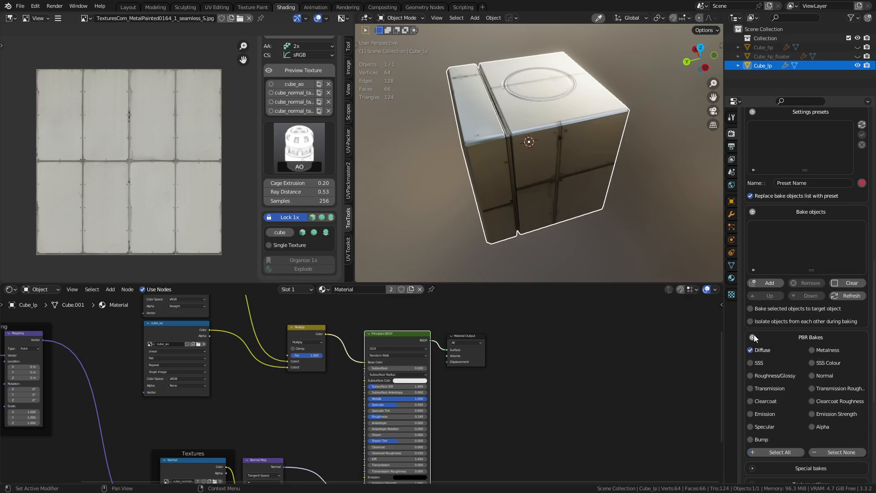
Expand SimpleBake's Special bakes section below the PBR Bakes options.
{"action": "scroll", "coordinate": [755, 340], "scroll_direction": "down", "scroll_amount": 2}
{"action": "scroll", "coordinate": [789, 319], "scroll_direction": "down", "scroll_amount": 3}
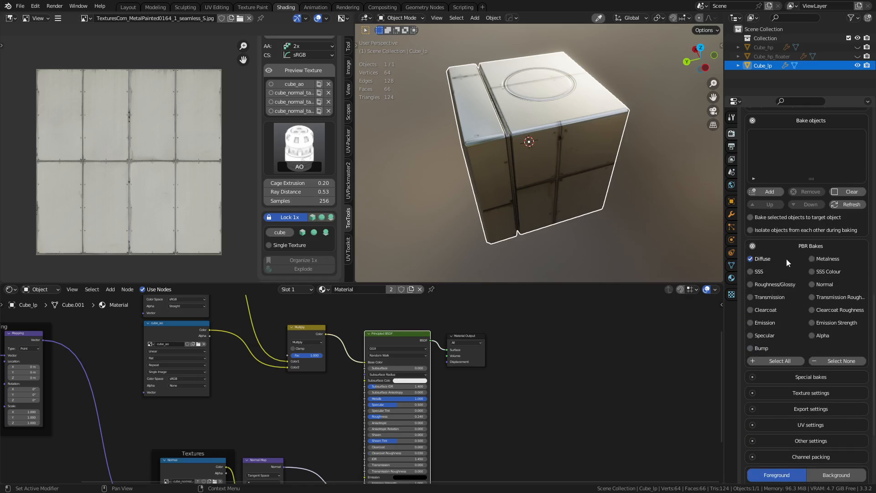
{"action": "left_click", "coordinate": [753, 377]}
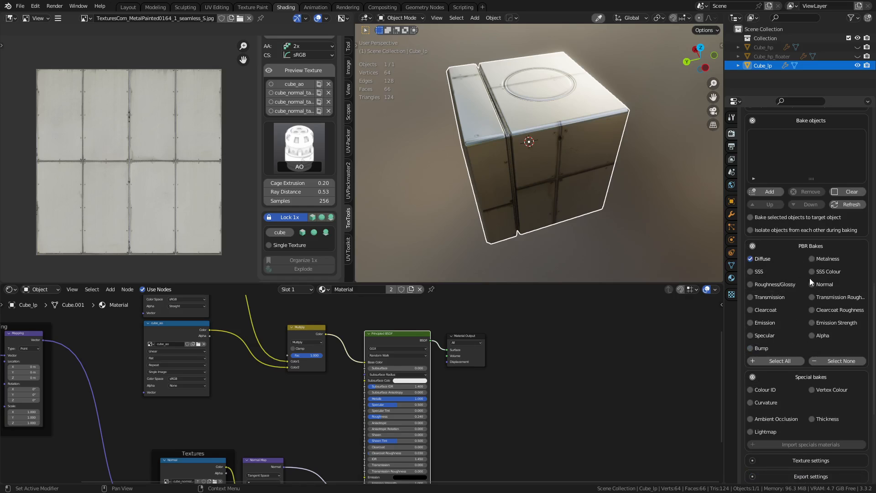
Review SimpleBake's available options, from the settings presets and bake objects through PBR Bakes and Special bakes to Background bakes.
{"action": "scroll", "coordinate": [809, 278], "scroll_direction": "down", "scroll_amount": 7}
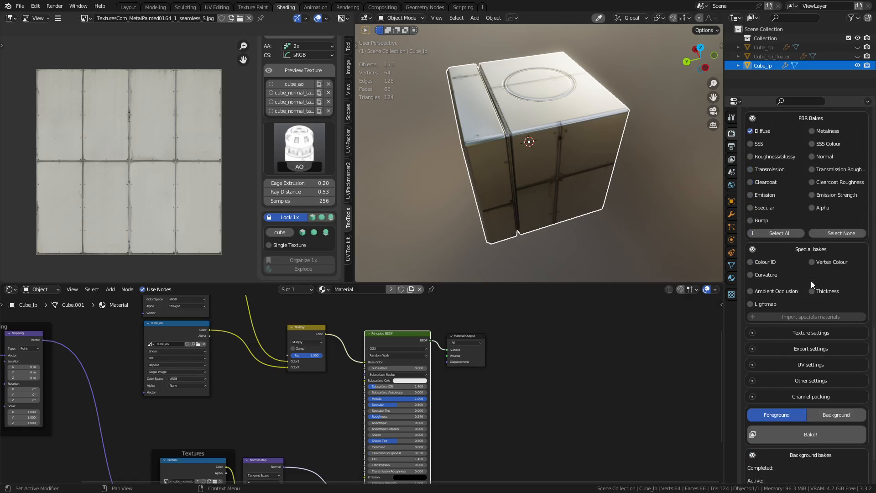
{"action": "scroll", "coordinate": [811, 283], "scroll_direction": "up", "scroll_amount": 9}
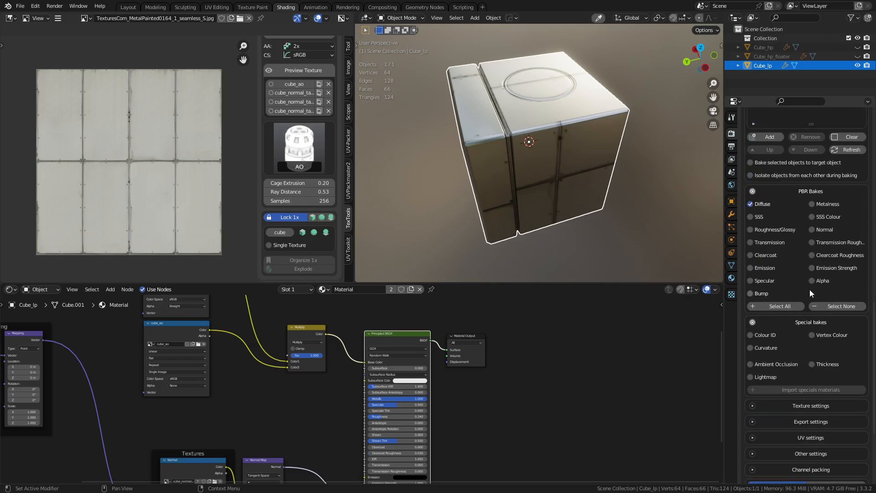
{"action": "scroll", "coordinate": [811, 290], "scroll_direction": "up", "scroll_amount": 8}
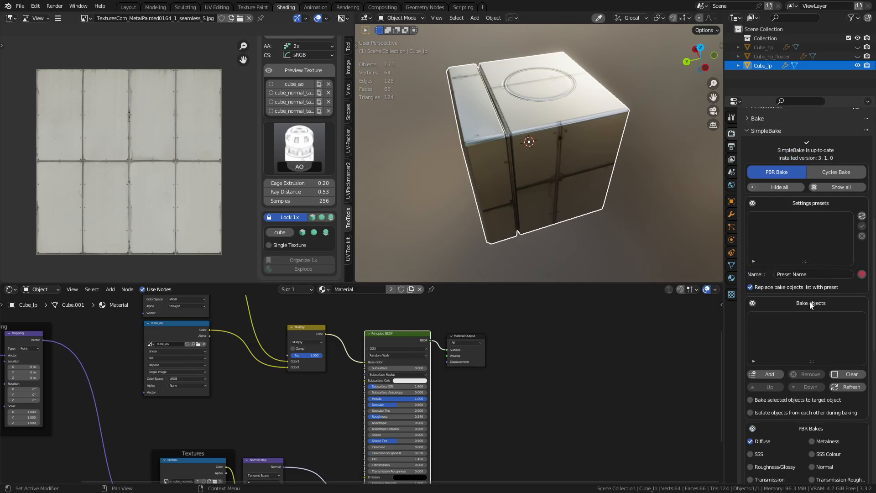
{"action": "scroll", "coordinate": [809, 303], "scroll_direction": "up", "scroll_amount": 1}
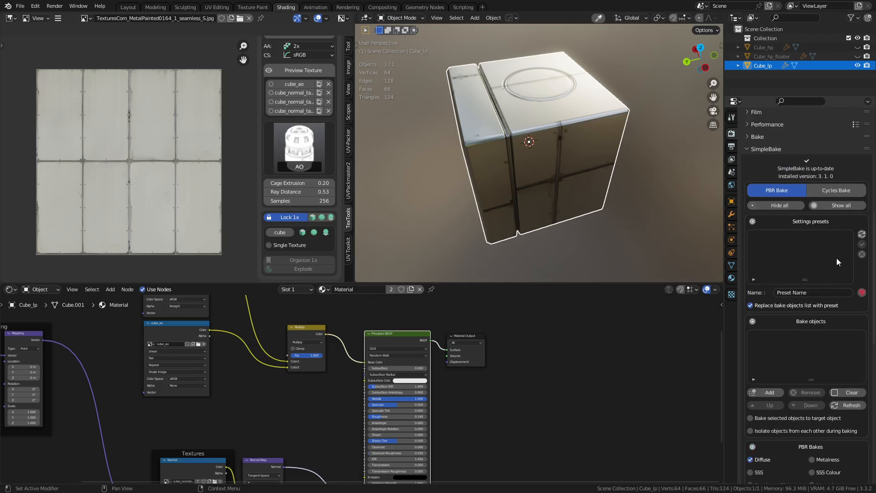
{"action": "scroll", "coordinate": [798, 338], "scroll_direction": "down", "scroll_amount": 18}
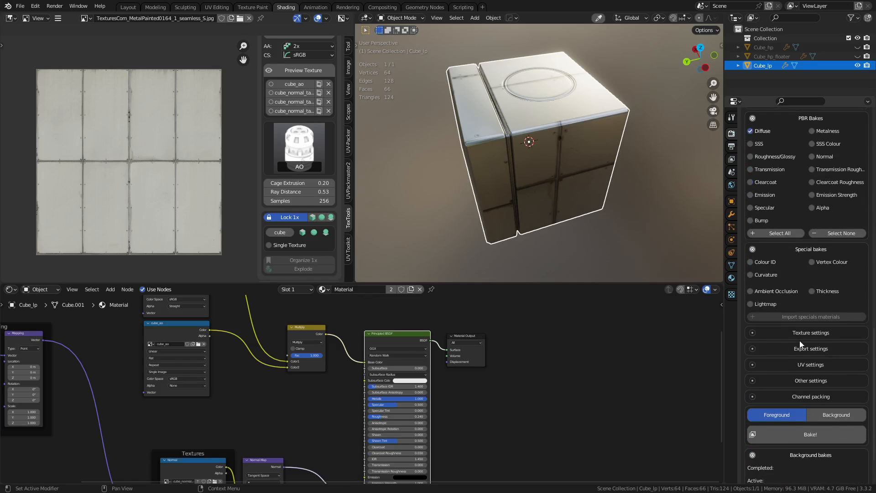
{"action": "scroll", "coordinate": [799, 340], "scroll_direction": "down", "scroll_amount": 3}
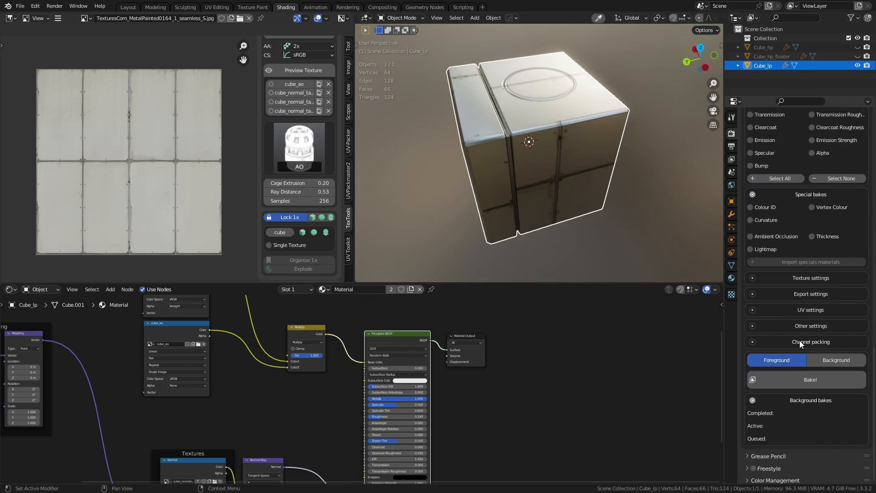
{"action": "left_click", "coordinate": [748, 280]}
{"action": "left_click", "coordinate": [751, 280]}
{"action": "scroll", "coordinate": [803, 237], "scroll_direction": "up", "scroll_amount": 9}
{"action": "scroll", "coordinate": [516, 188], "scroll_direction": "up", "scroll_amount": 2}
{"action": "scroll", "coordinate": [484, 177], "scroll_direction": "down", "scroll_amount": 2}
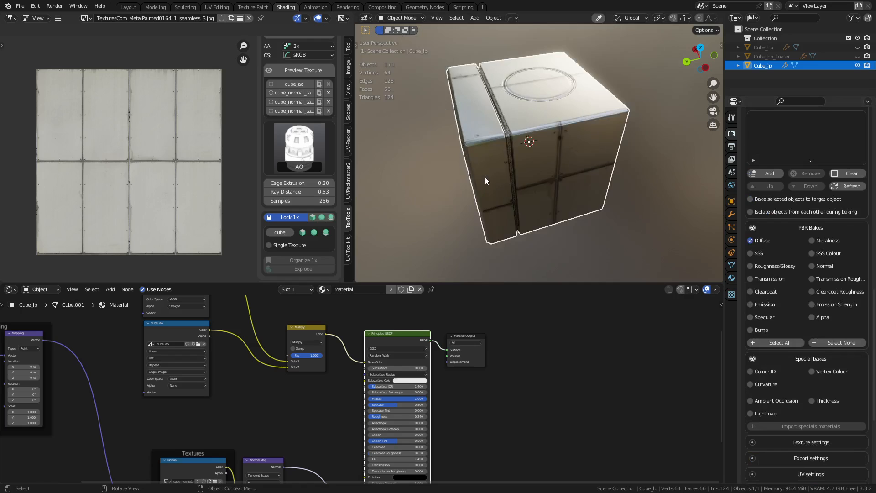
Deselect the low-poly cube in the 3D view to see its textured surface without the selection outline.
{"action": "middle_click_drag", "start_coordinate": [484, 176], "coordinate": [513, 160]}
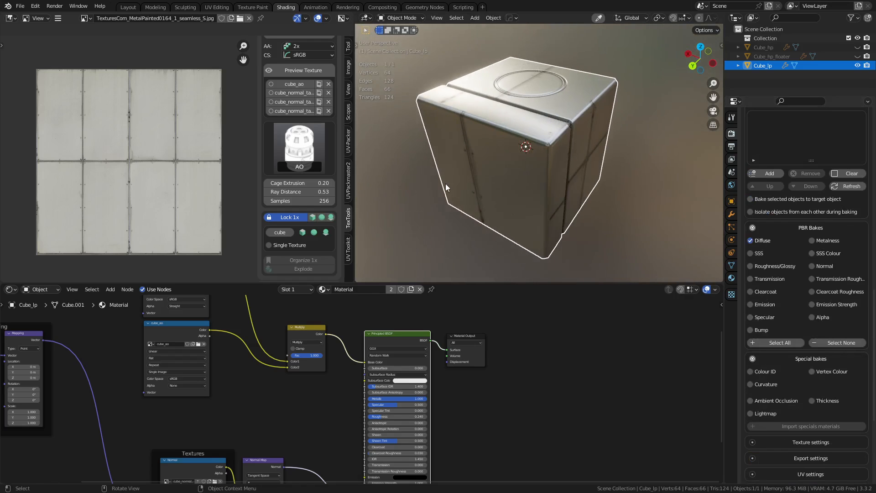
{"action": "left_click", "coordinate": [405, 187]}
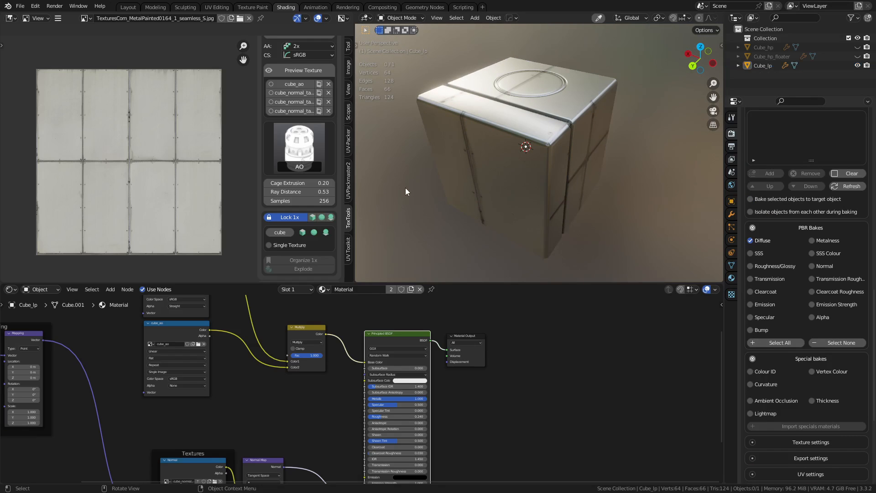